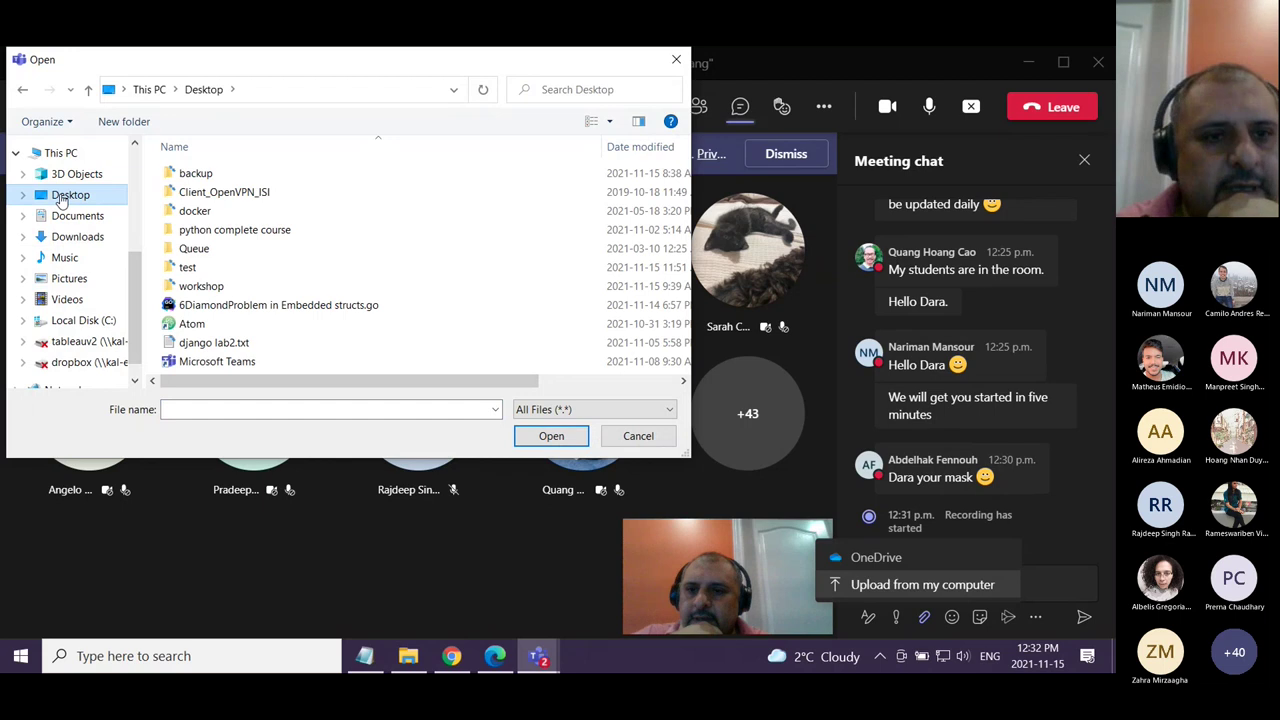
Attach Installing_Go.pdf from the workshop folder on the Desktop and send it to the meeting chat
double_click(197, 286)
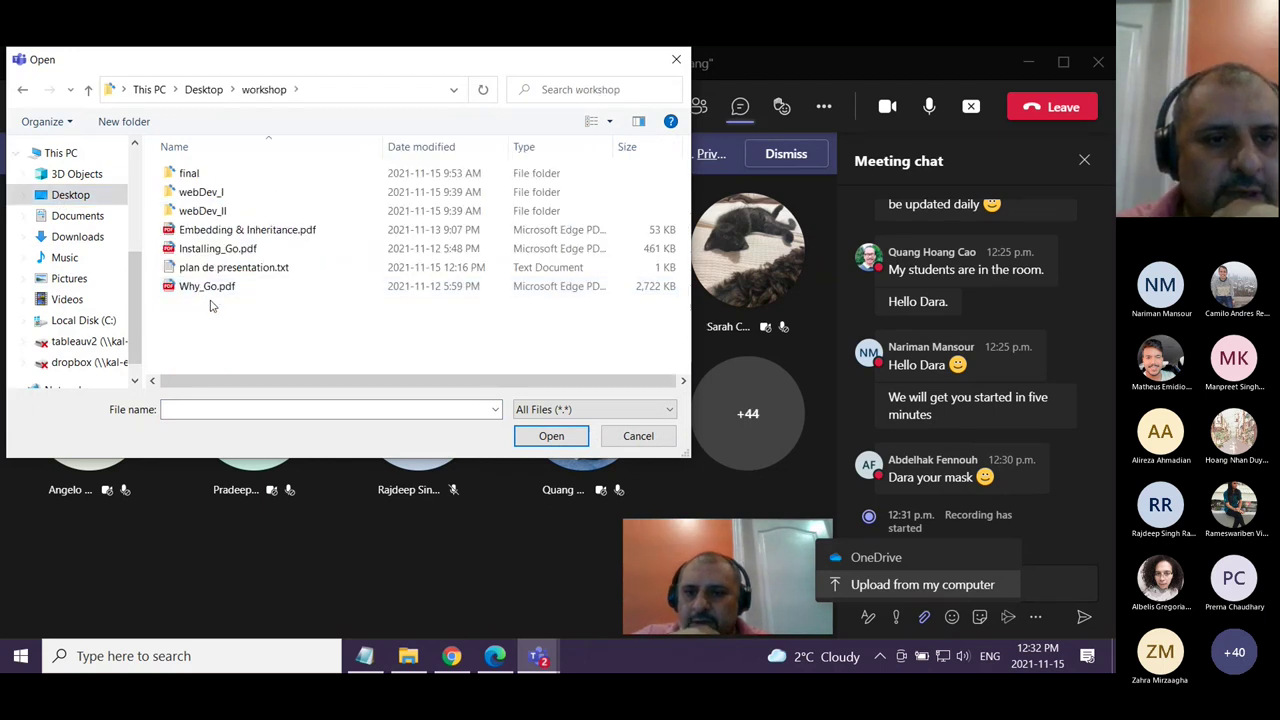
click(220, 250)
click(551, 437)
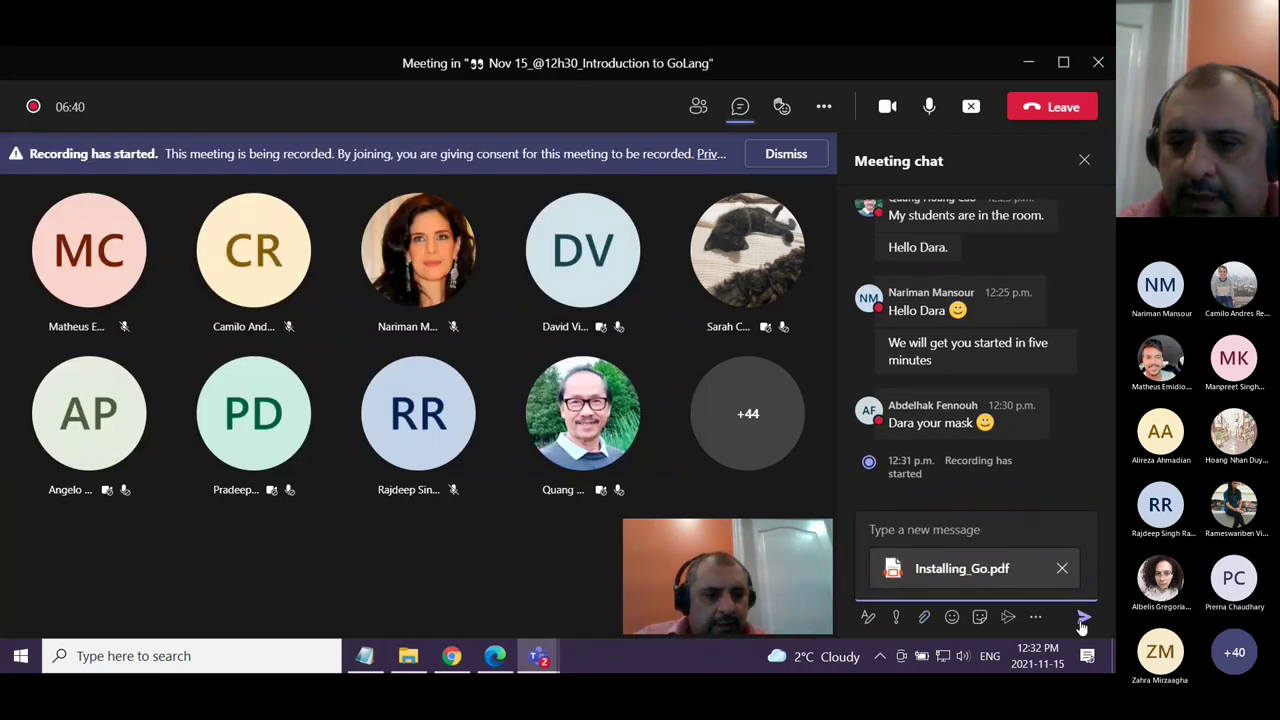
click(1083, 617)
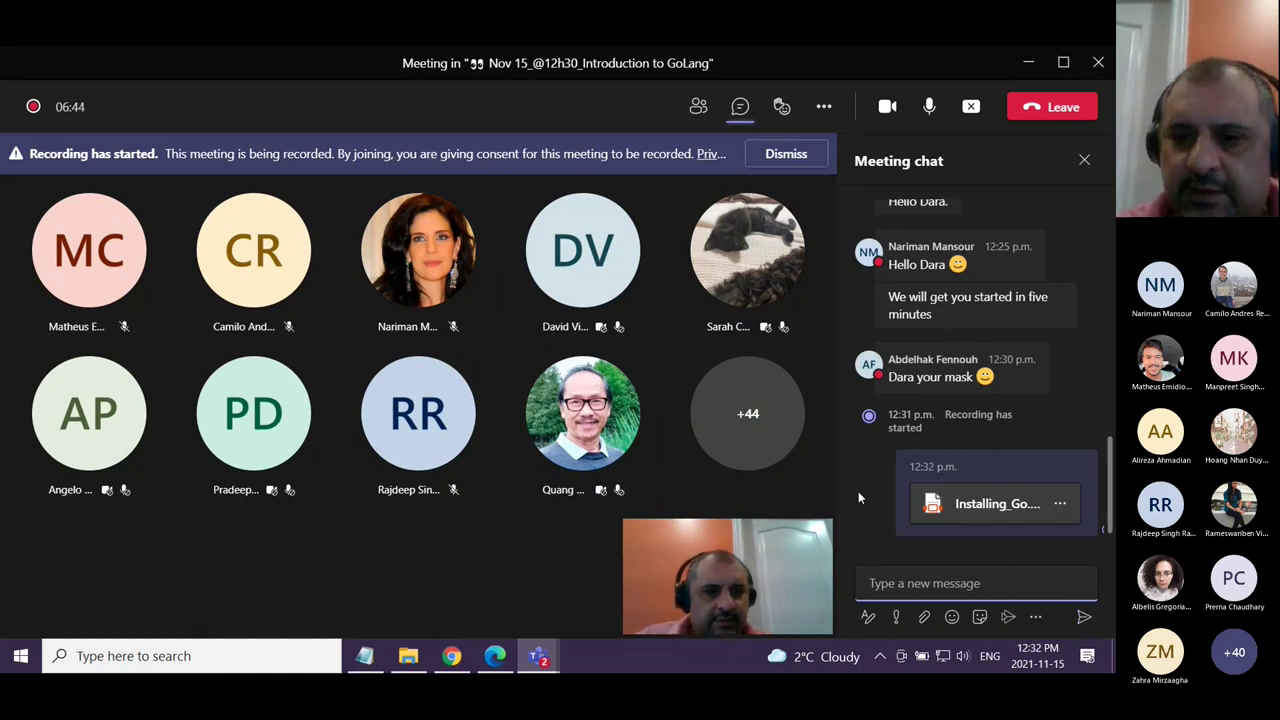
Raise the system volume of the WH-CH700N headphones and close the volume control
mouse_move(978, 520)
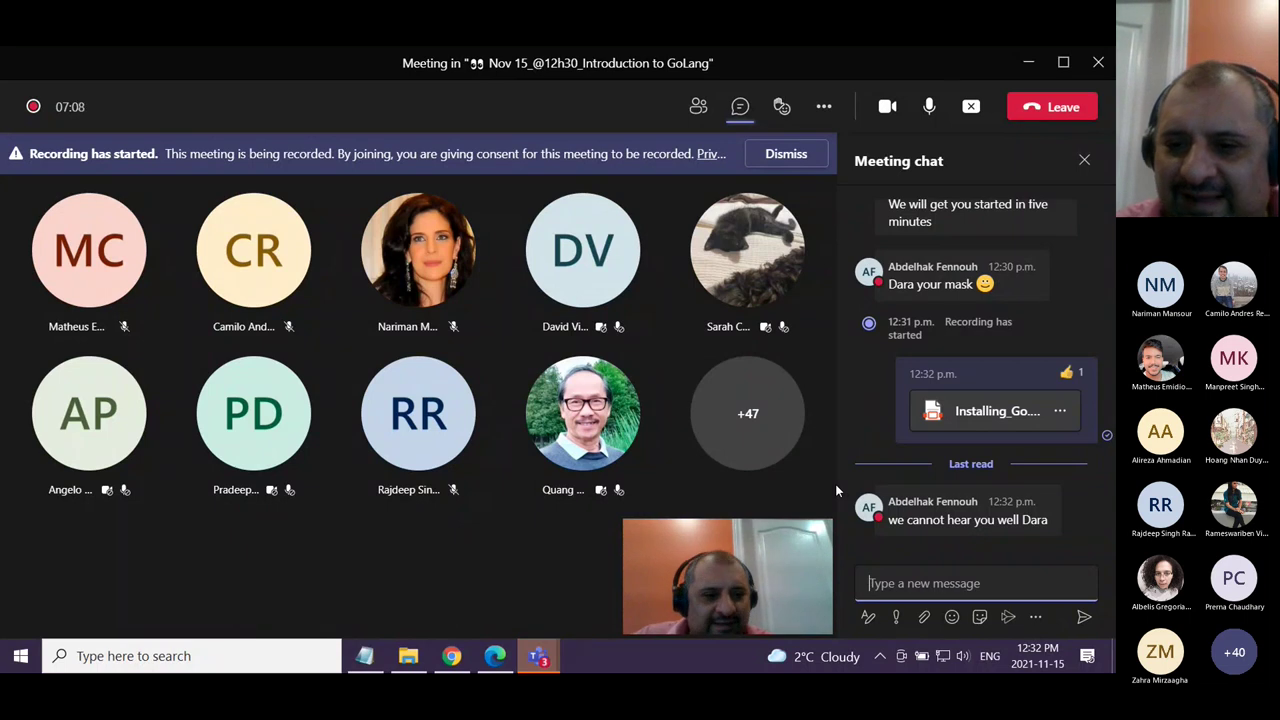
click(963, 657)
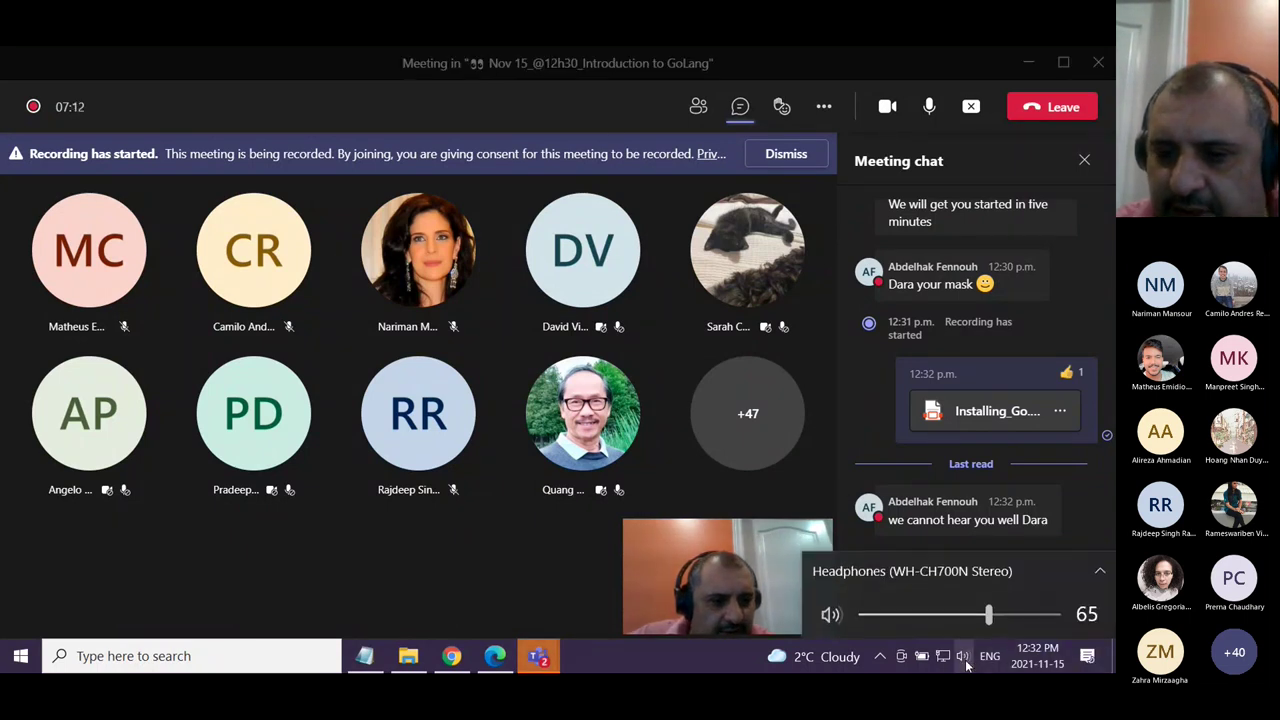
drag(988, 614, 1023, 614)
click(721, 646)
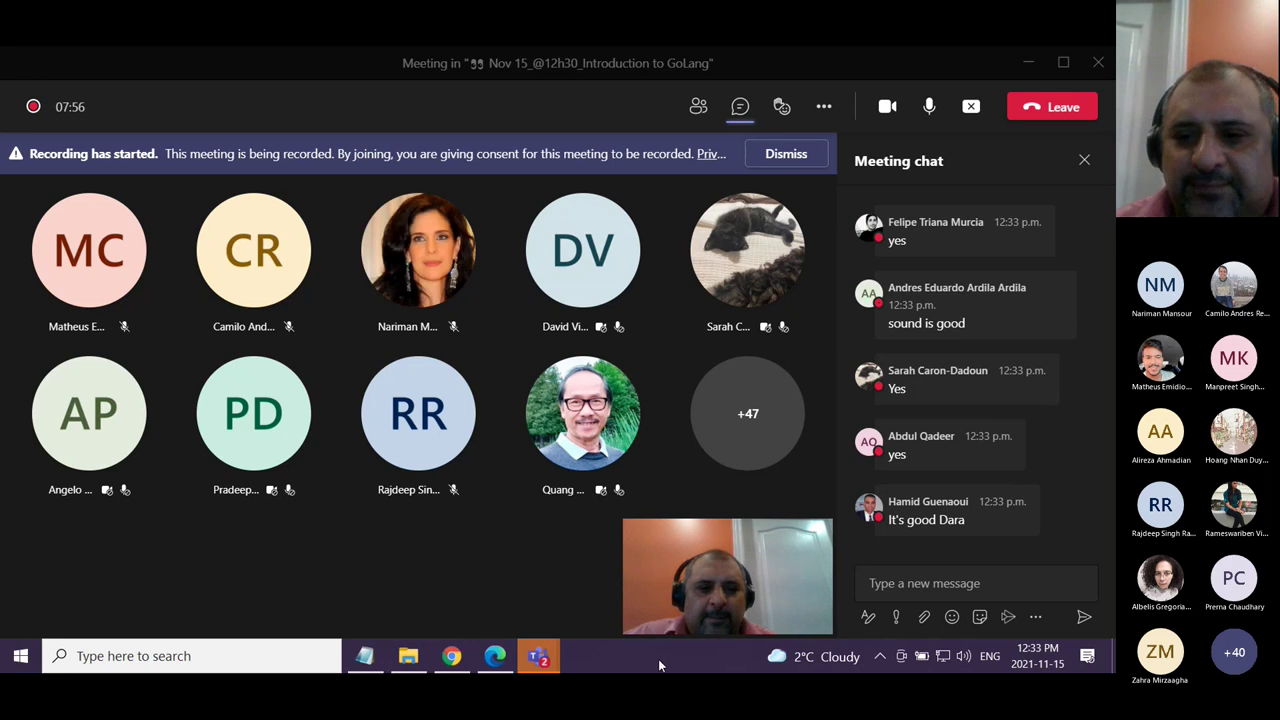
Add a heart reaction to the newest chat message confirming that the sound is good
mouse_move(911, 505)
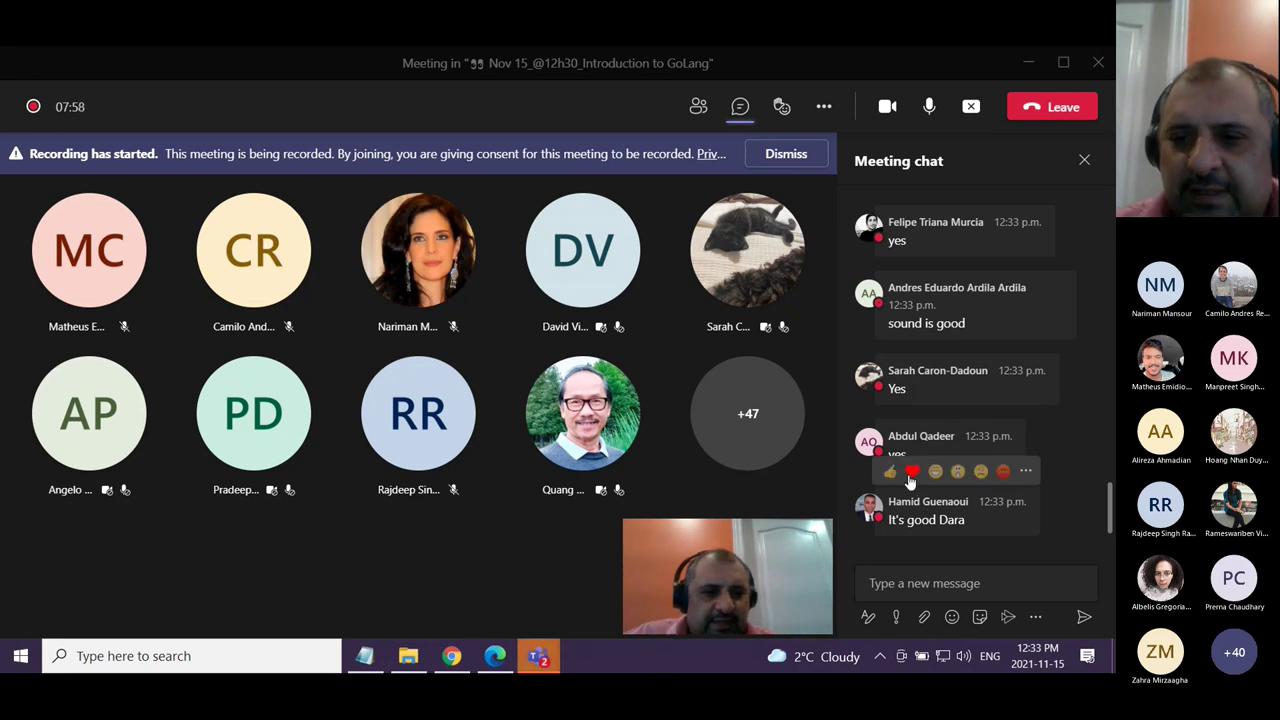
click(912, 471)
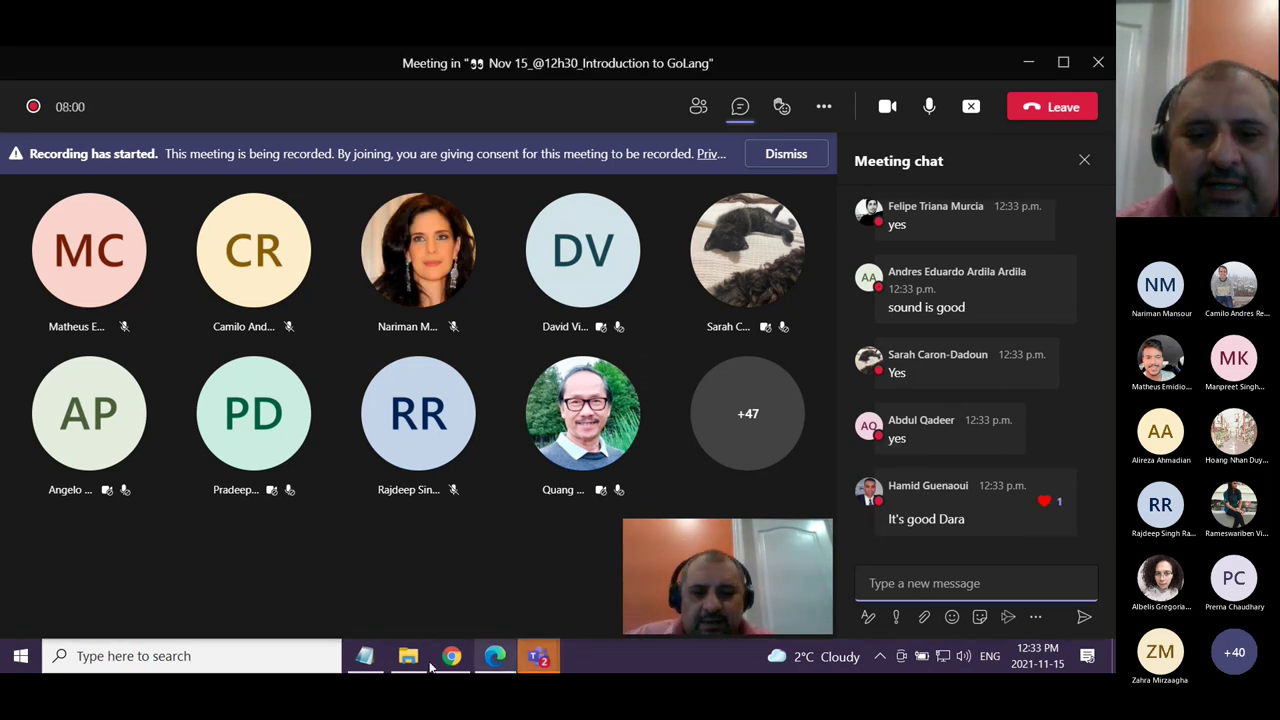
Switch to Edge and review the Installing_Go.pdf slides on free books, asking questions, and Go language specifications
click(495, 656)
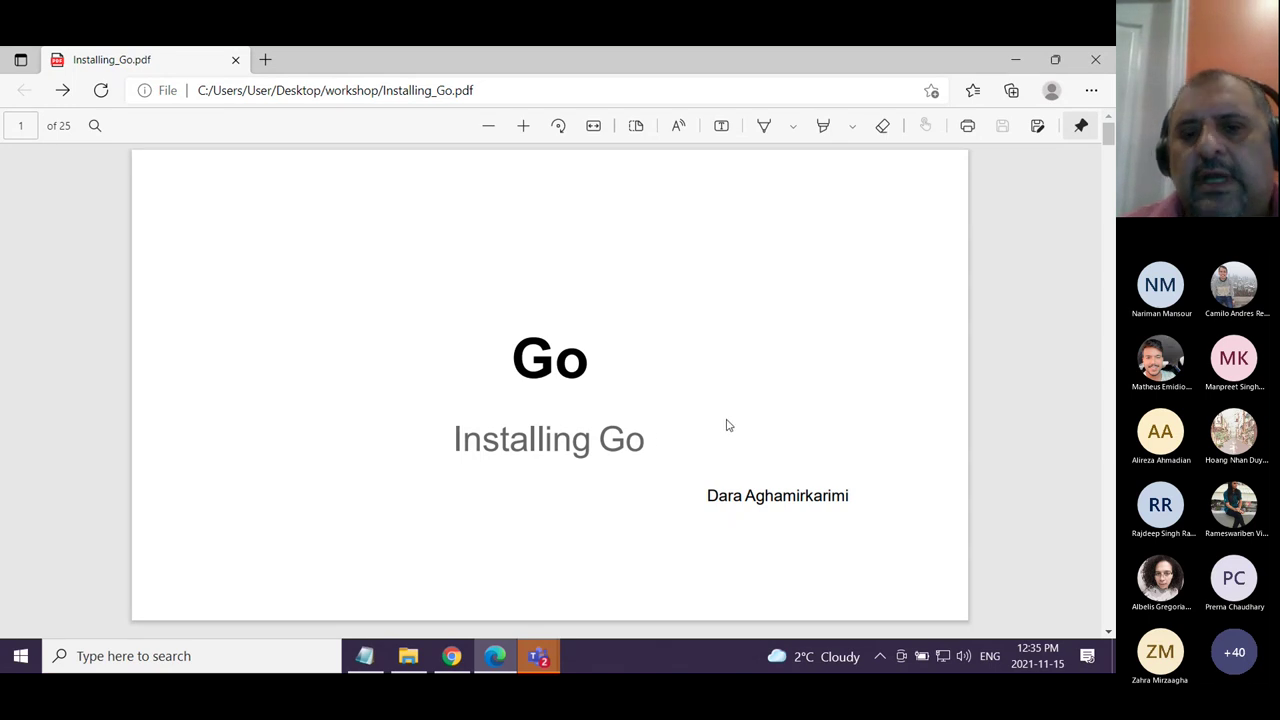
scroll(728, 425, down, 5)
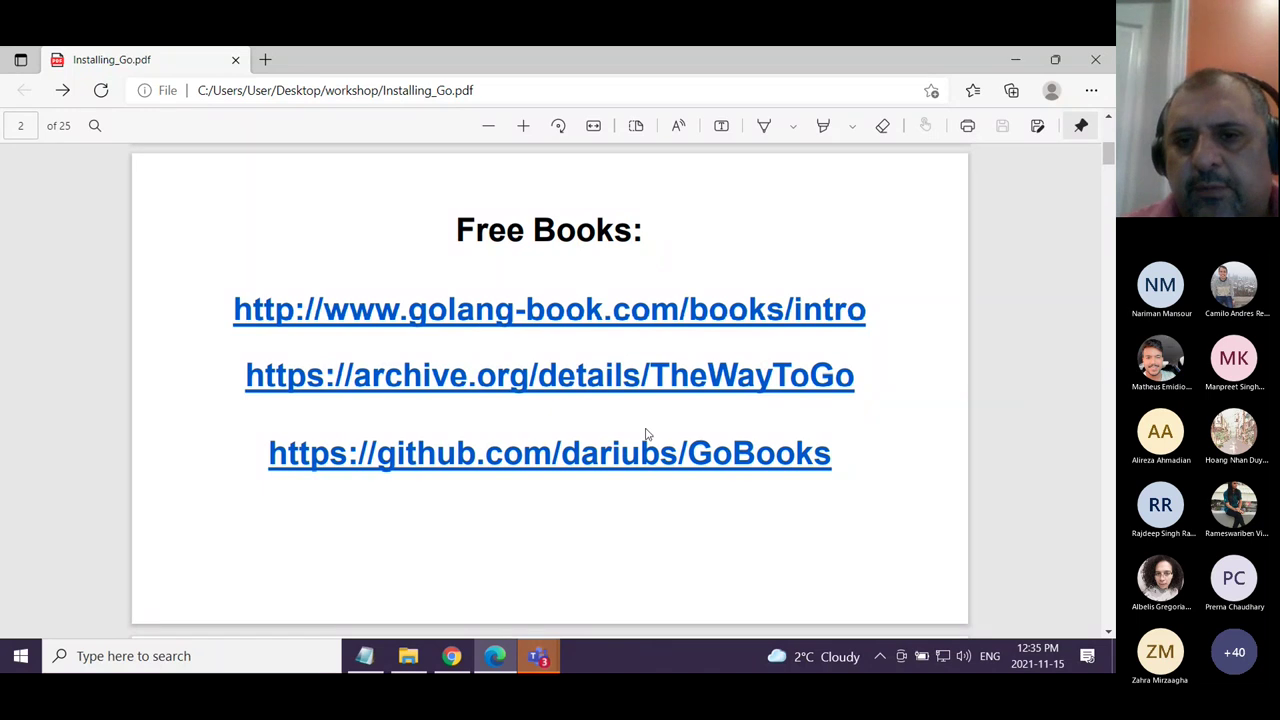
scroll(611, 425, down, 5)
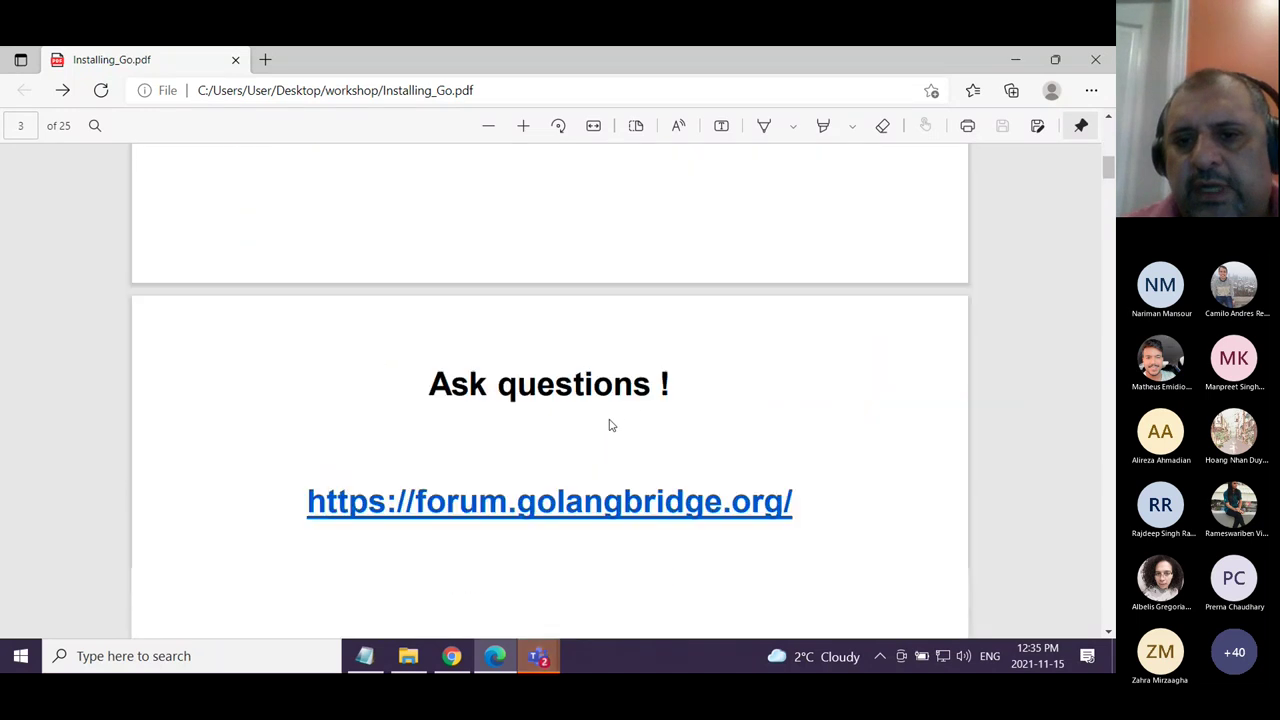
scroll(611, 425, up, 2)
scroll(611, 425, up, 2)
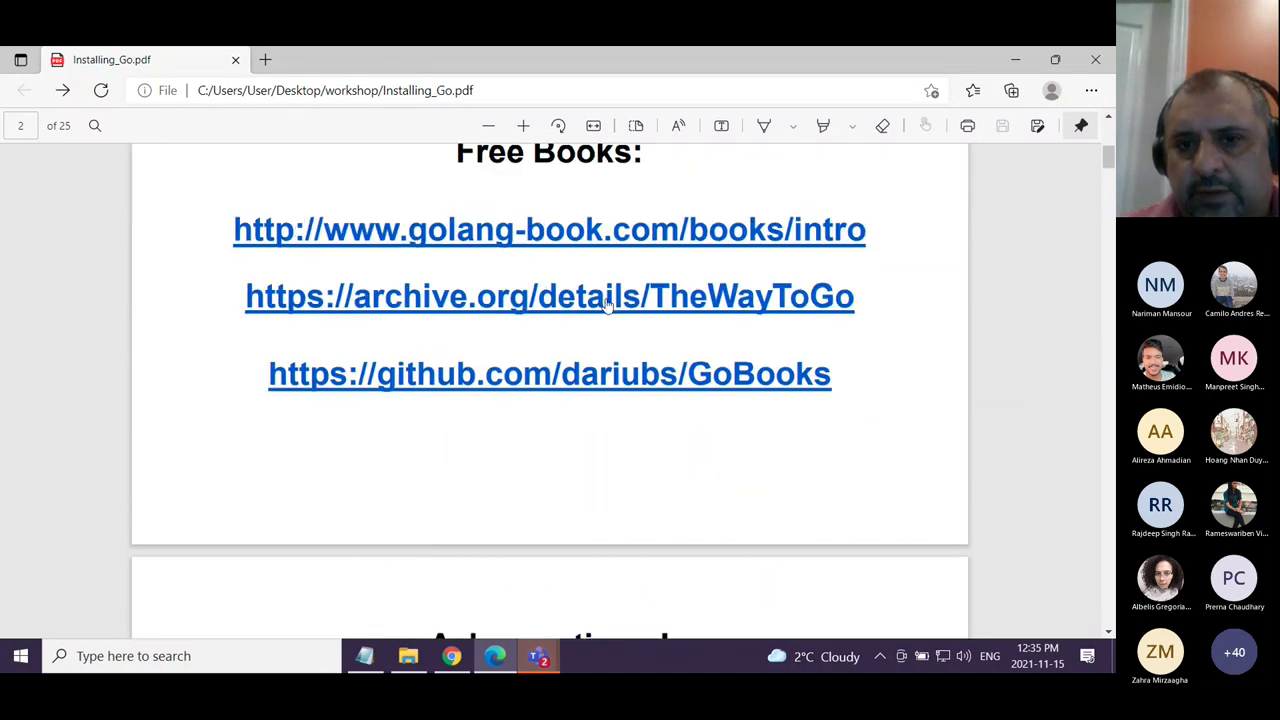
scroll(665, 400, down, 4)
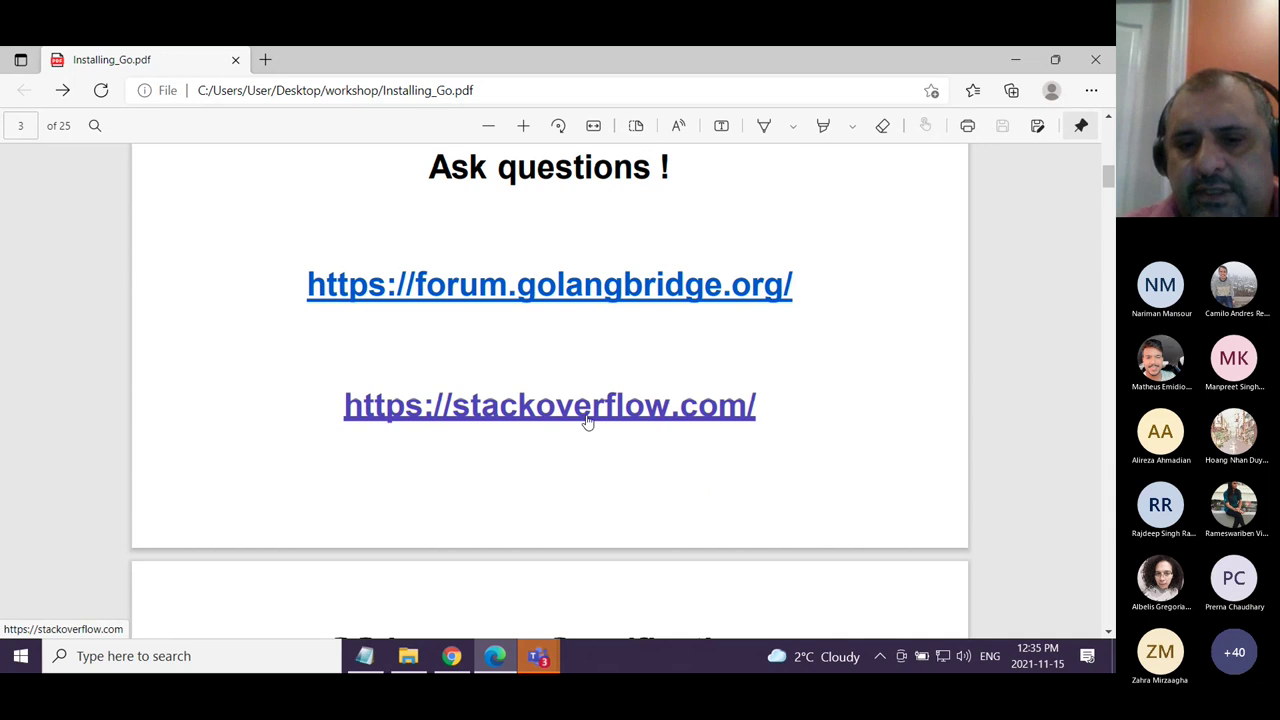
scroll(620, 460, down, 2)
scroll(624, 463, down, 2)
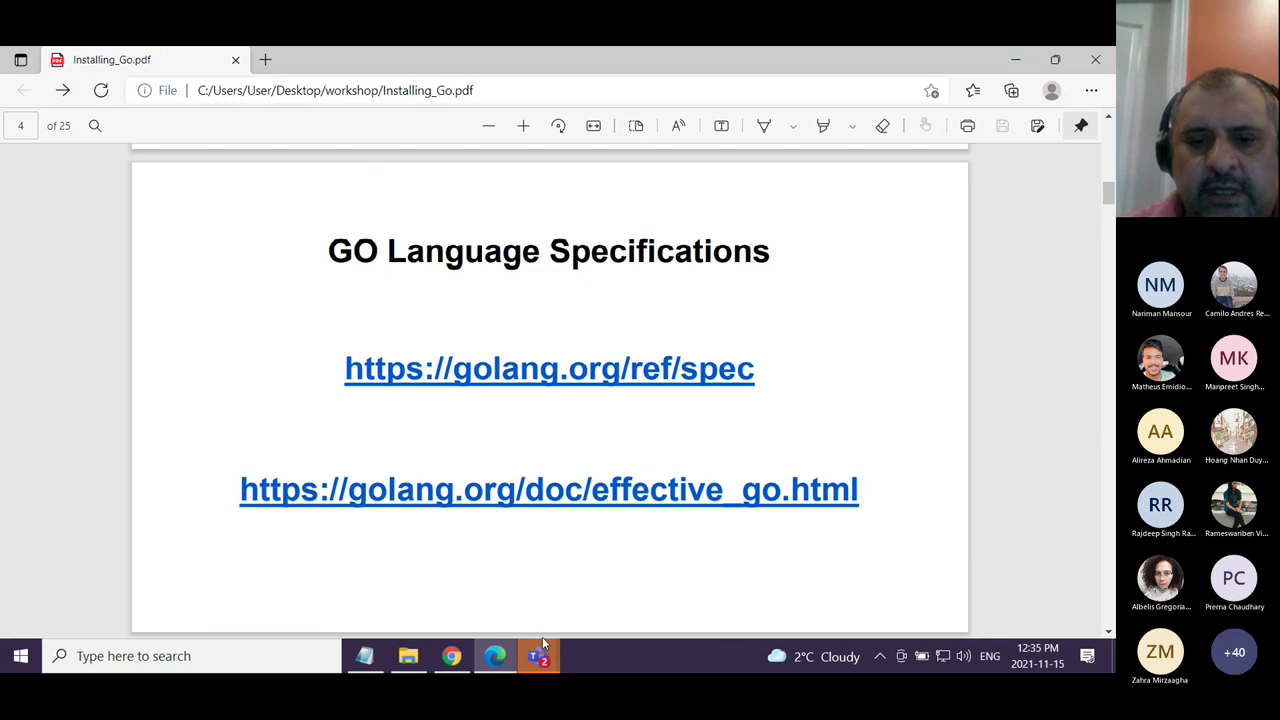
Switch to Chrome and look over the Go Programming Language Specification page on golang.org
click(453, 660)
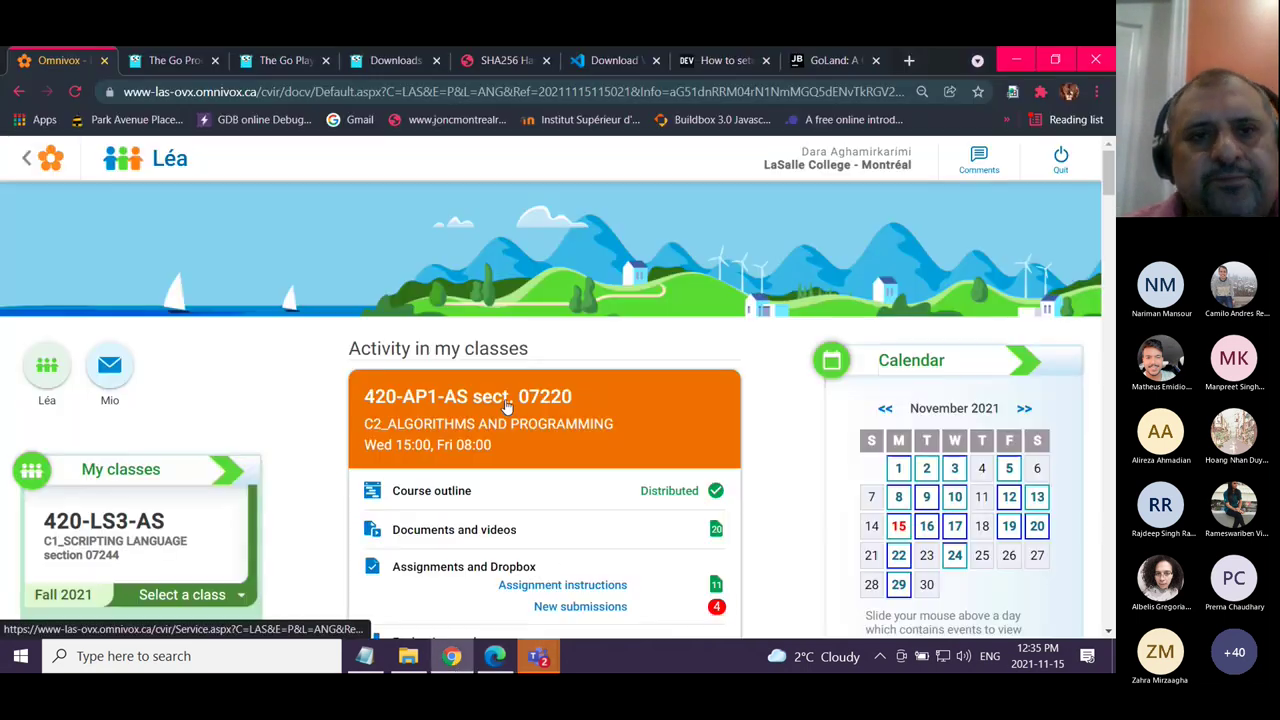
click(175, 60)
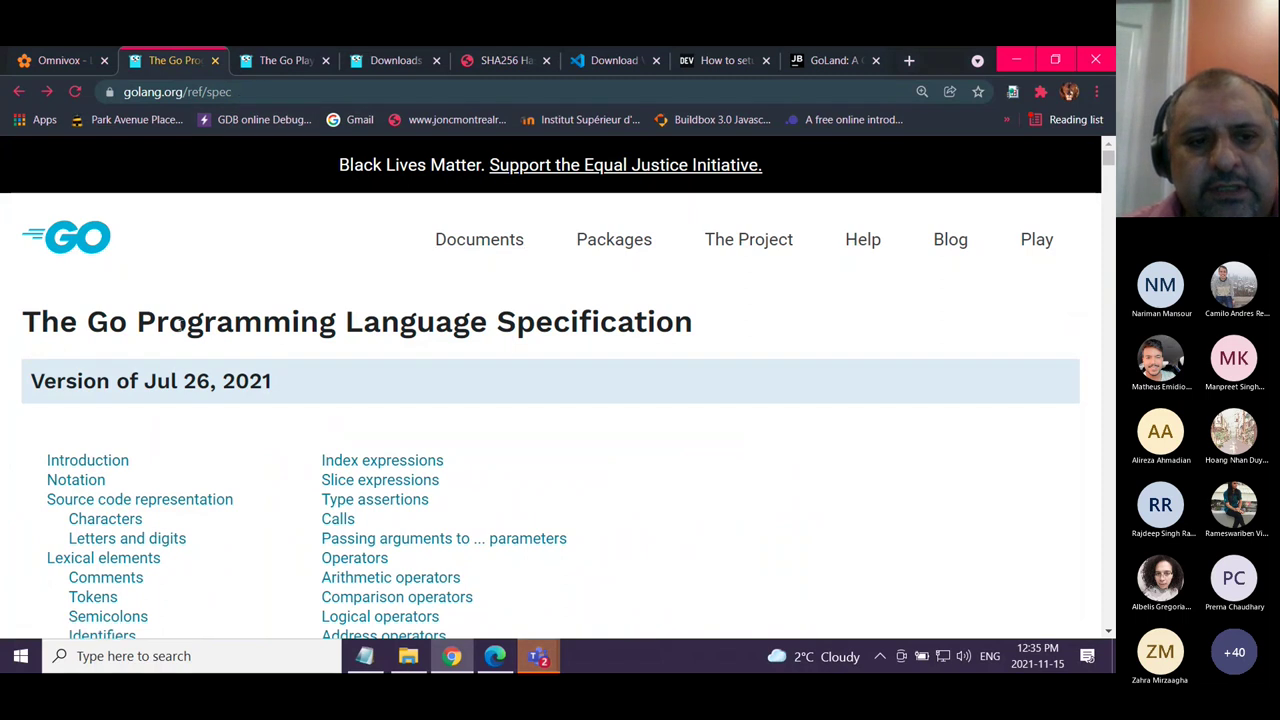
scroll(250, 500, down, 3)
scroll(250, 502, up, 3)
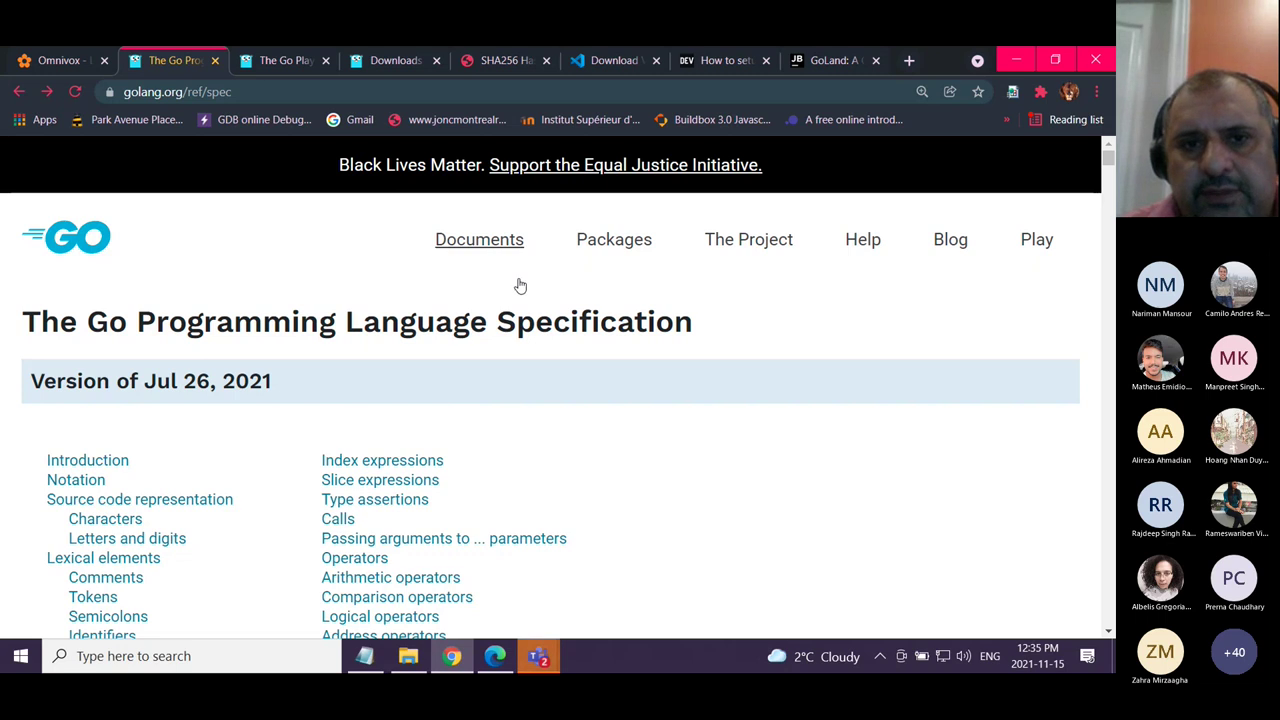
Open the Go website's Packages page and browse the standard library directories
click(624, 251)
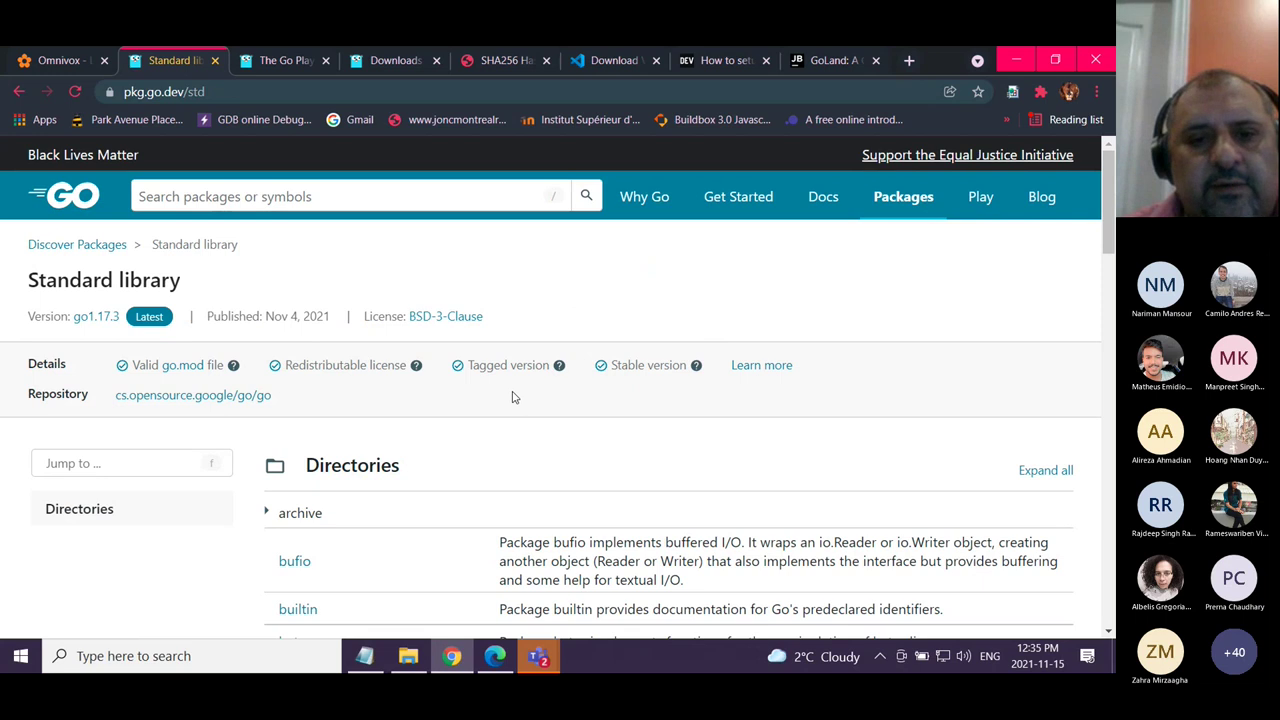
scroll(512, 397, down, 1)
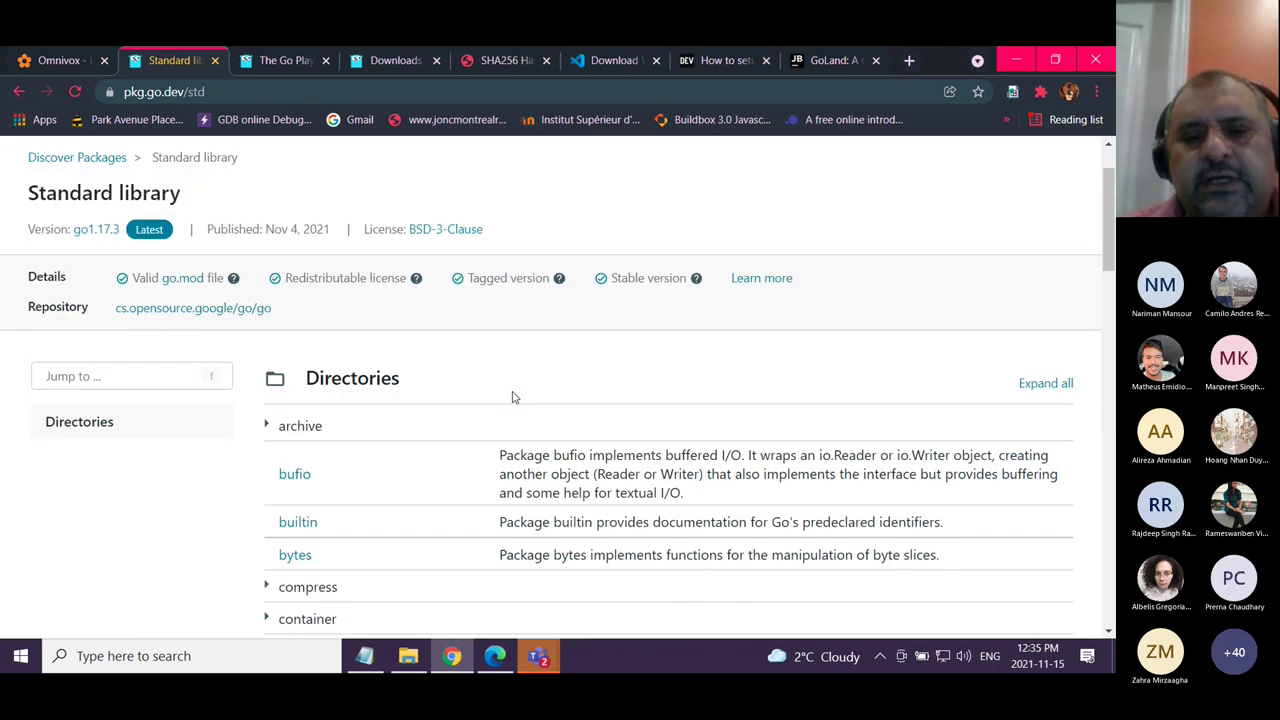
scroll(512, 397, down, 1)
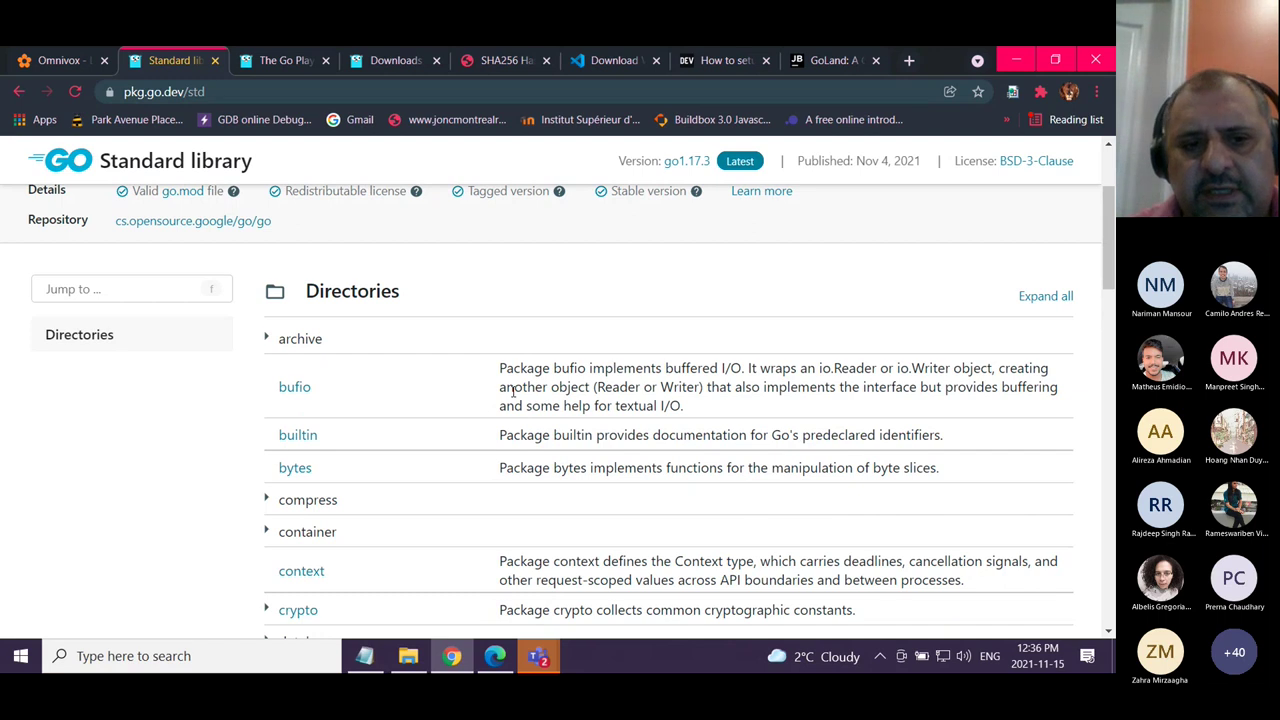
scroll(512, 391, down, 9)
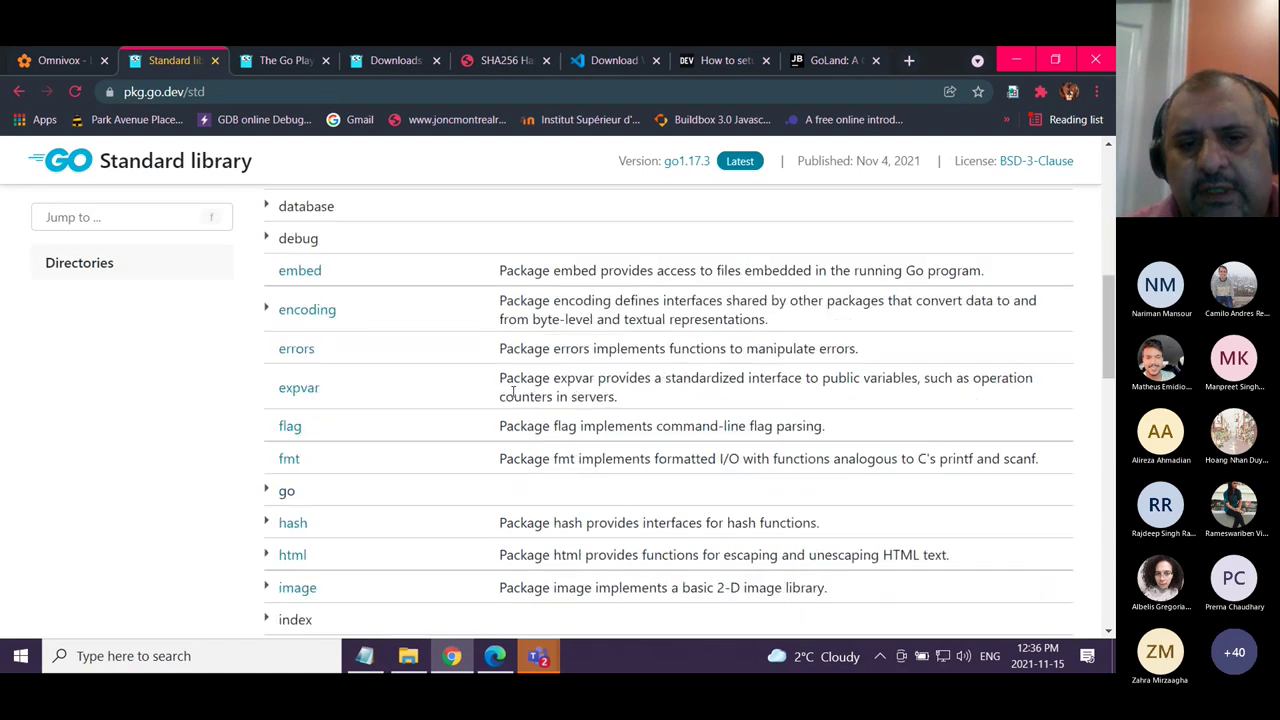
scroll(513, 391, up, 10)
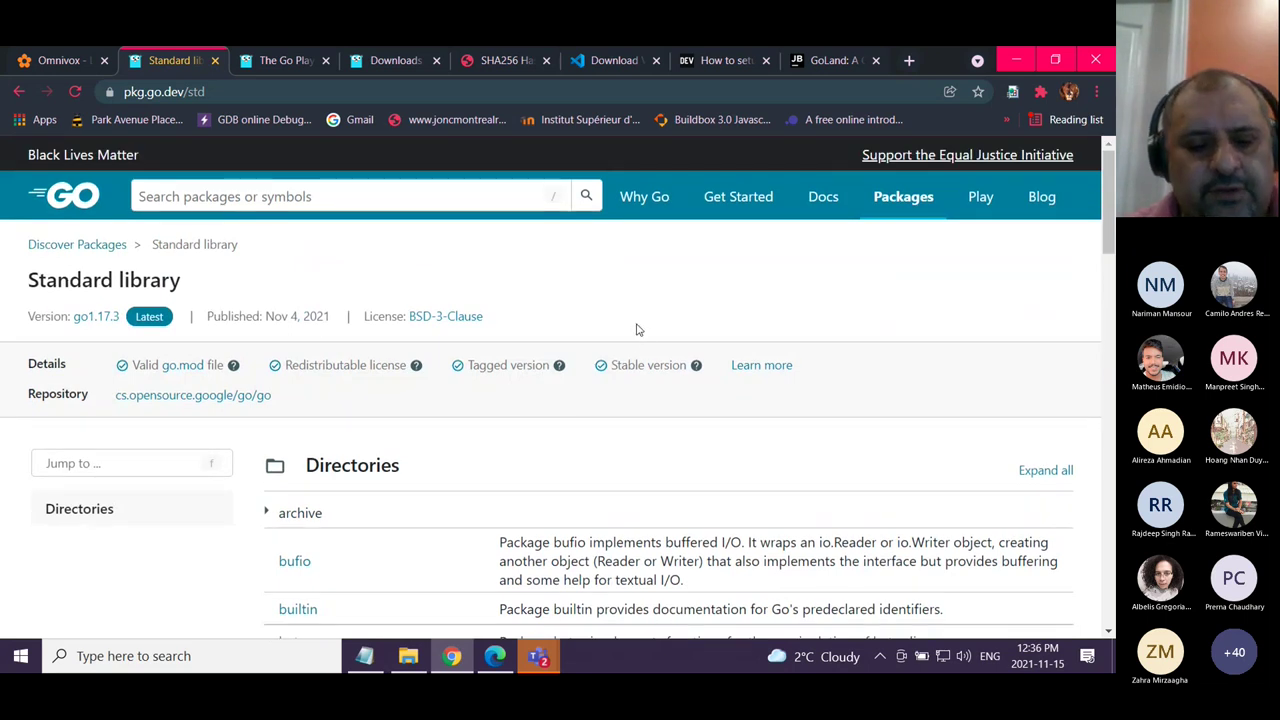
Find "strings" on the standard library page and open the strings package documentation
key(ctrl+f)
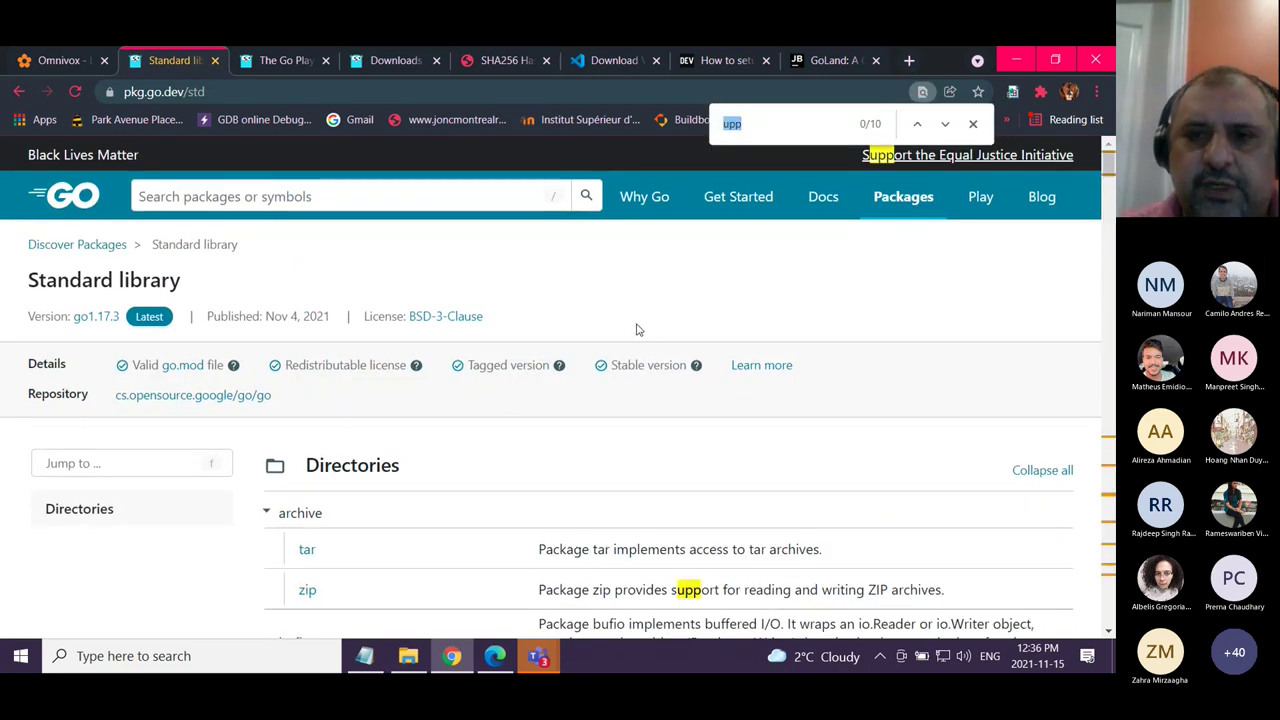
text(strings)
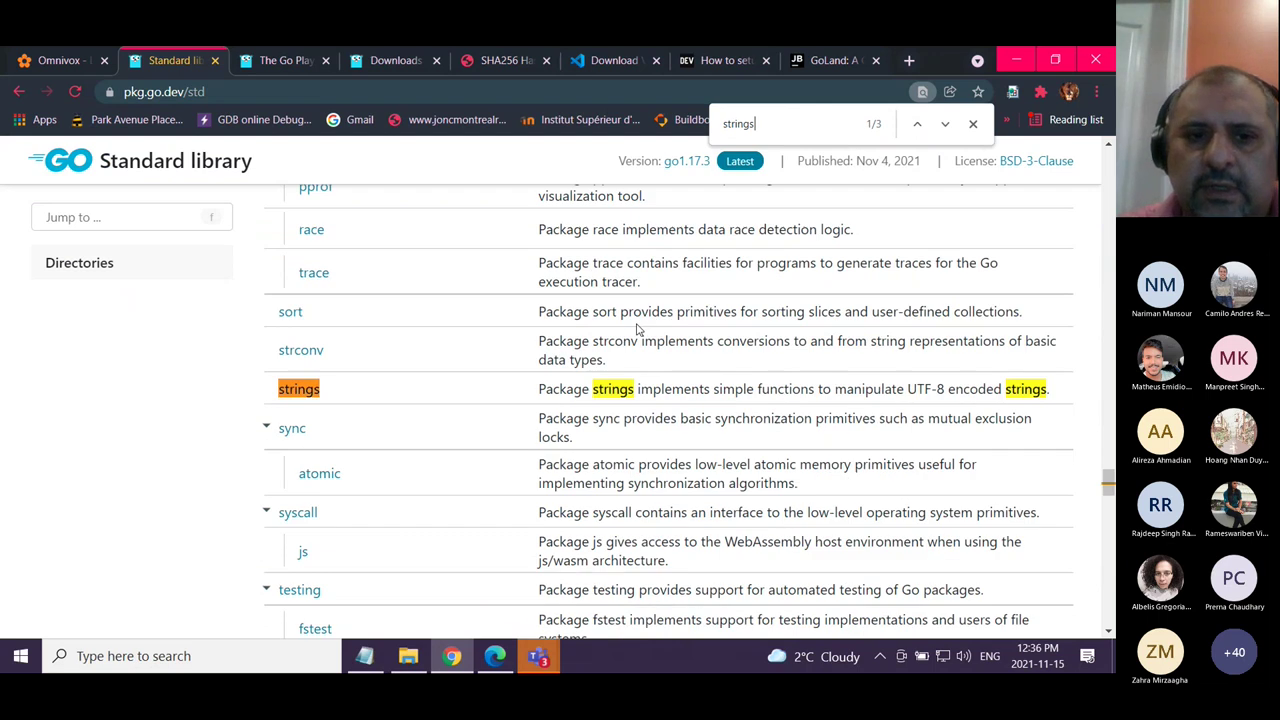
click(299, 391)
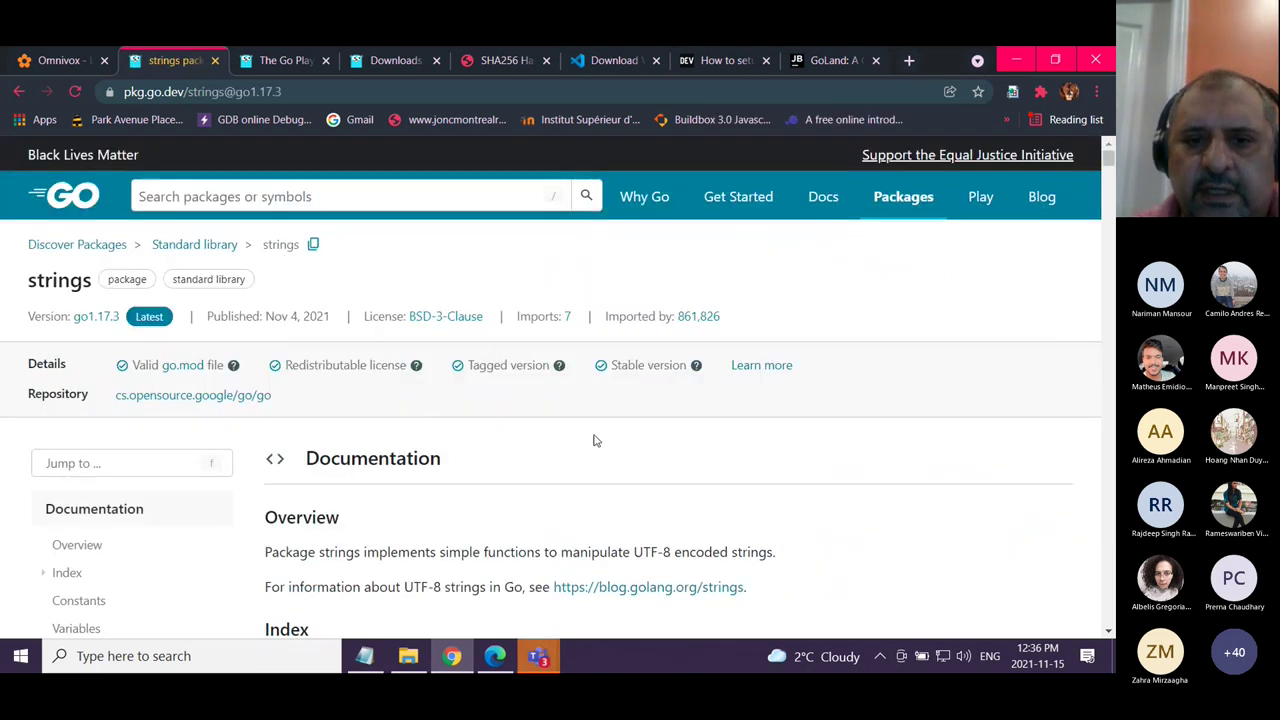
Browse the strings function index, find "upper", open the ToUpper entry, and expand the ToUpperSpecial example to examine its code
scroll(630, 461, down, 3)
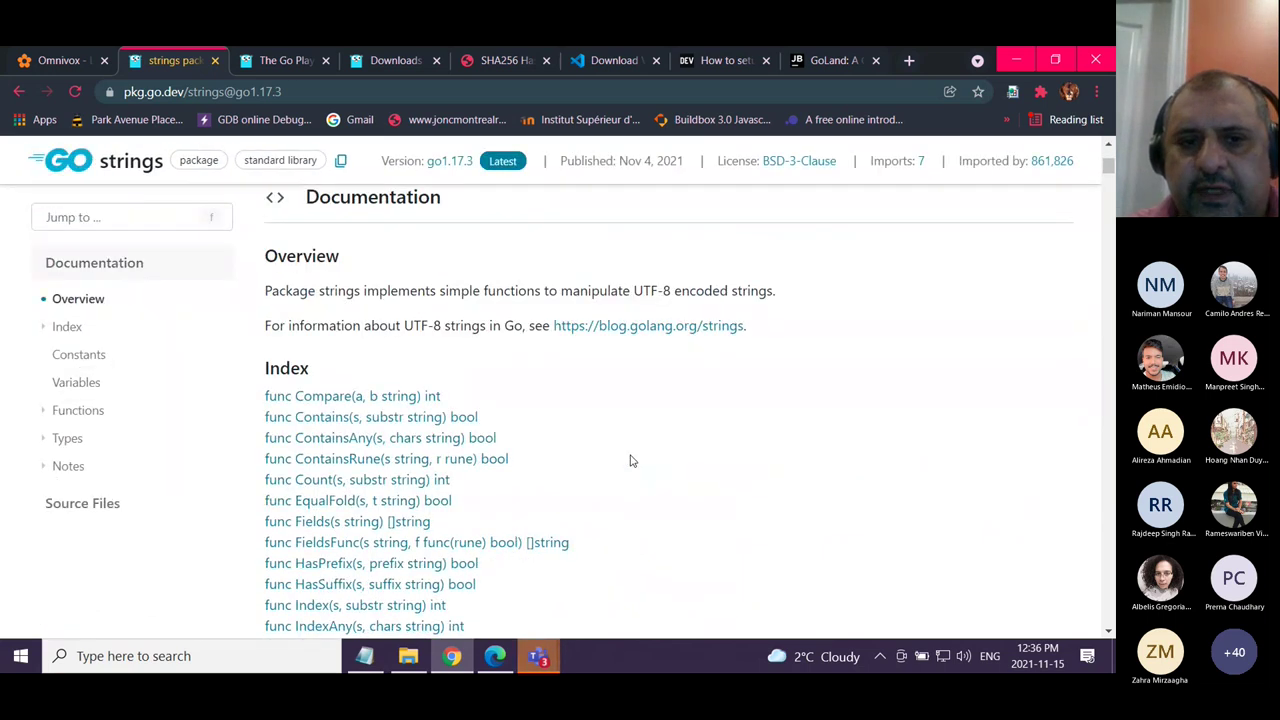
scroll(630, 461, down, 1)
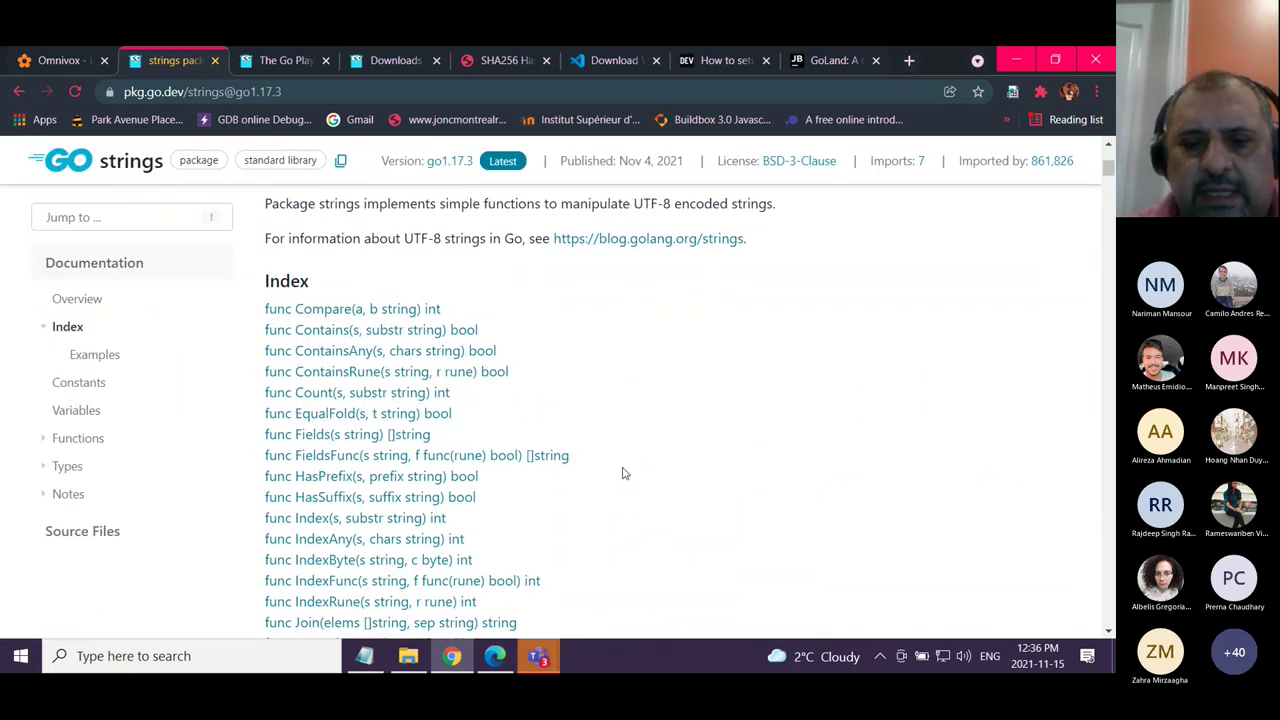
scroll(630, 470, down, 2)
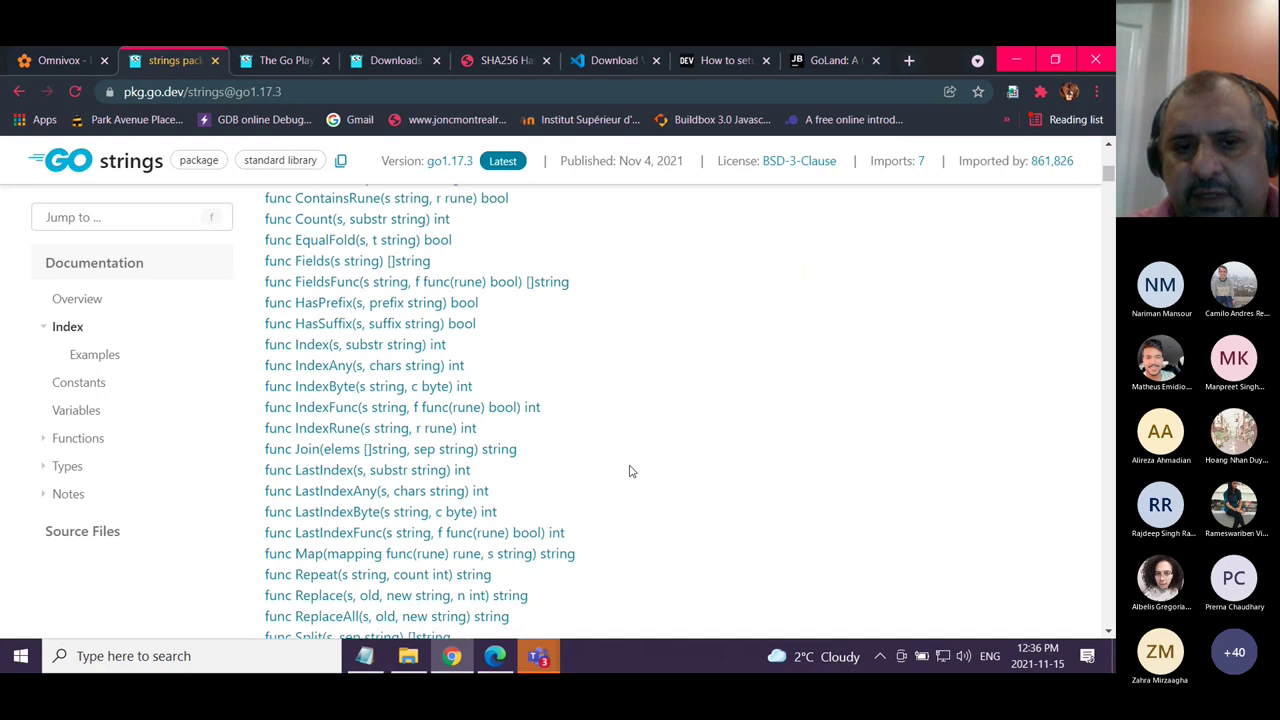
scroll(630, 471, up, 5)
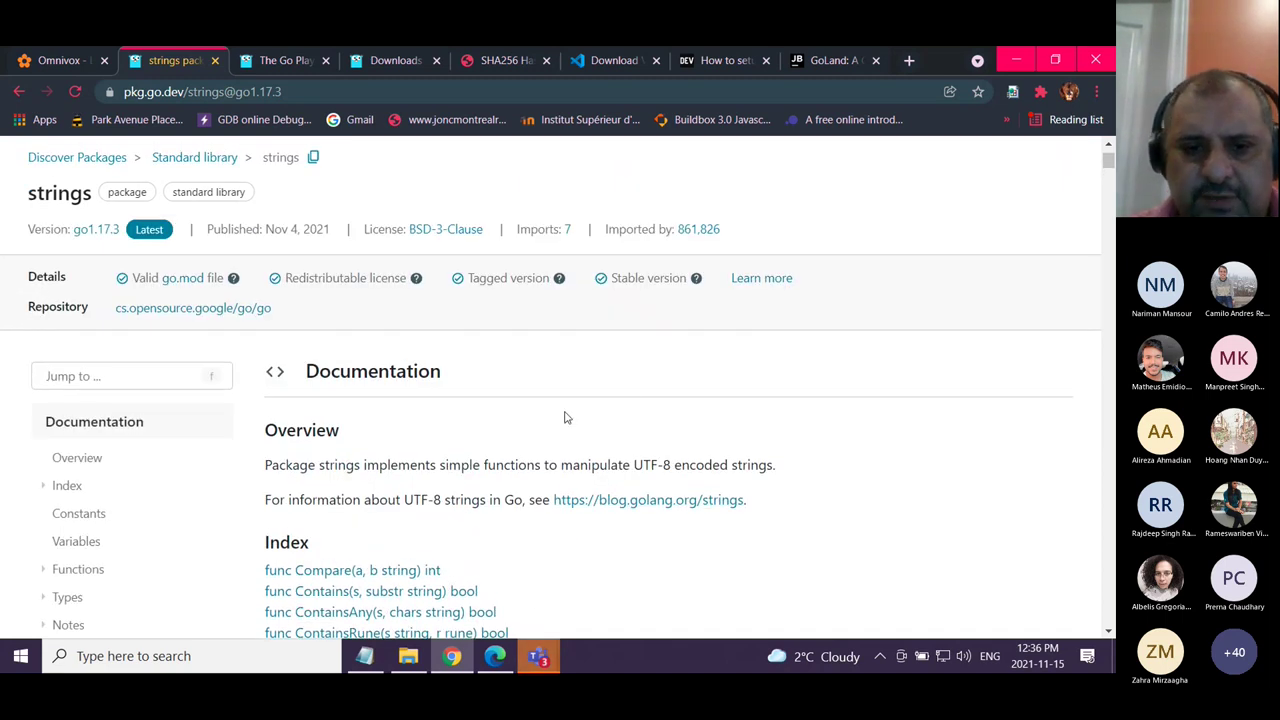
key(ctrl+f)
text(upper)
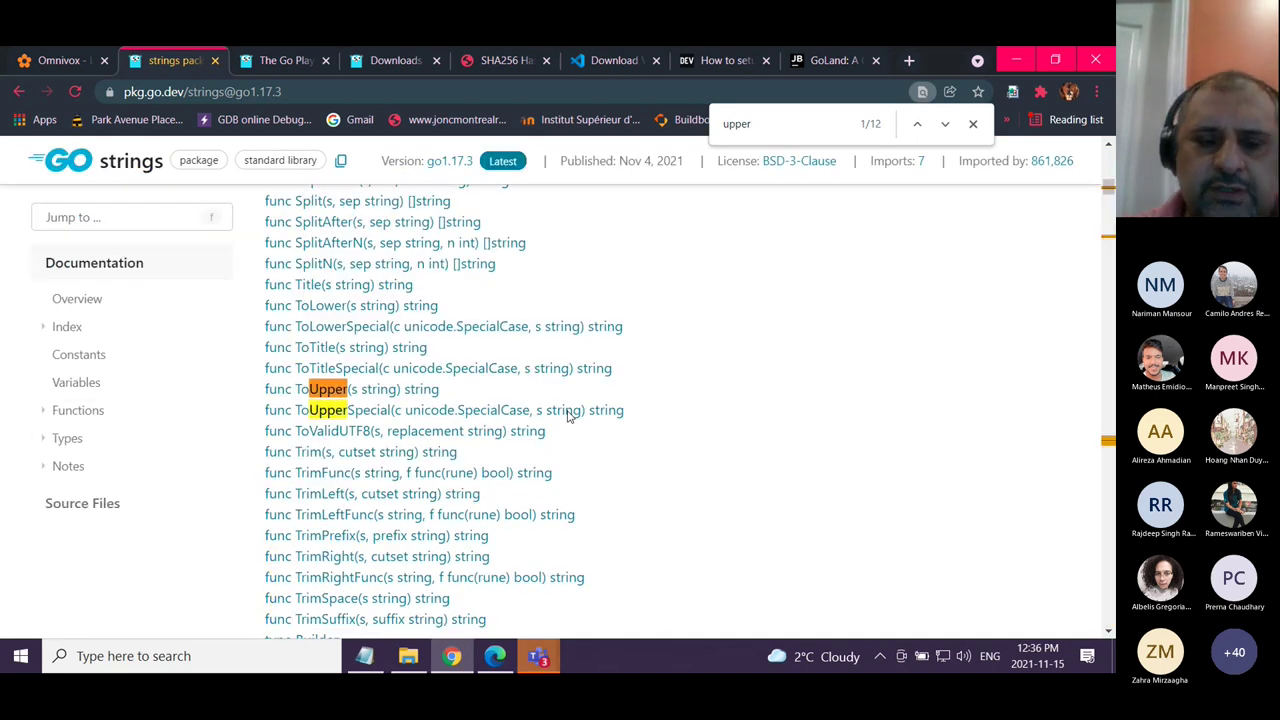
click(323, 390)
click(300, 507)
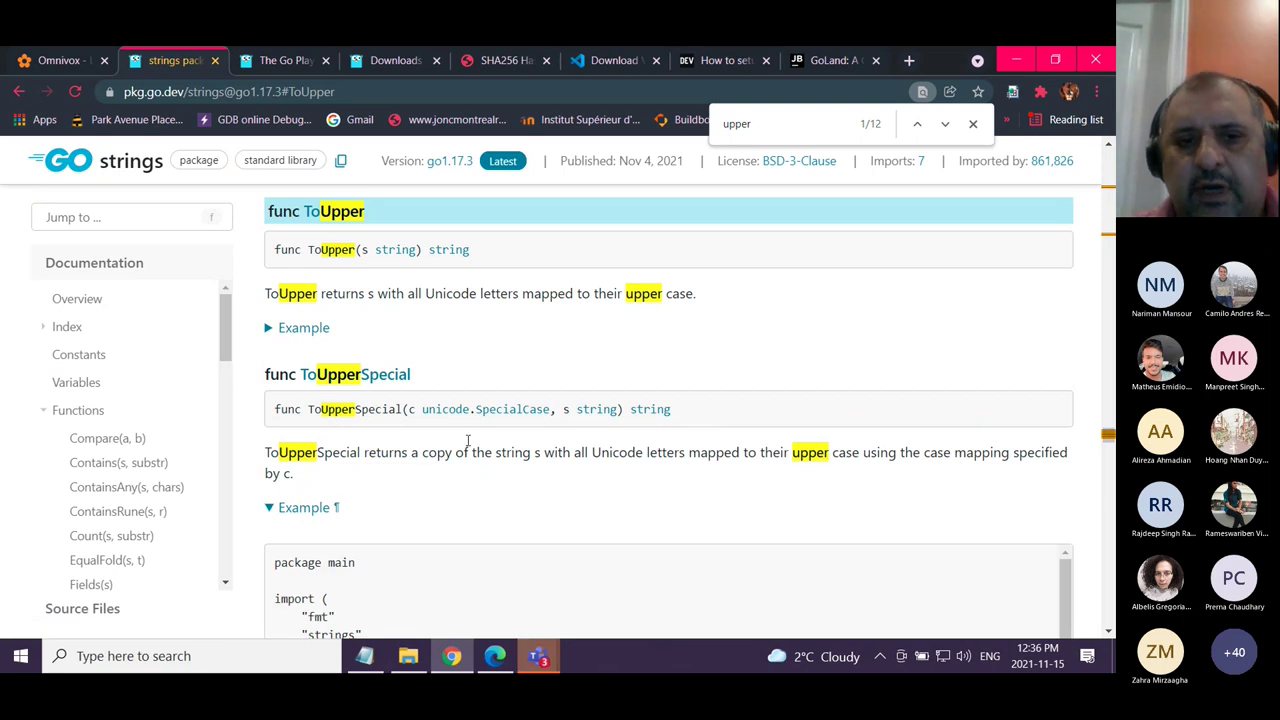
scroll(423, 515, down, 1)
scroll(423, 512, down, 2)
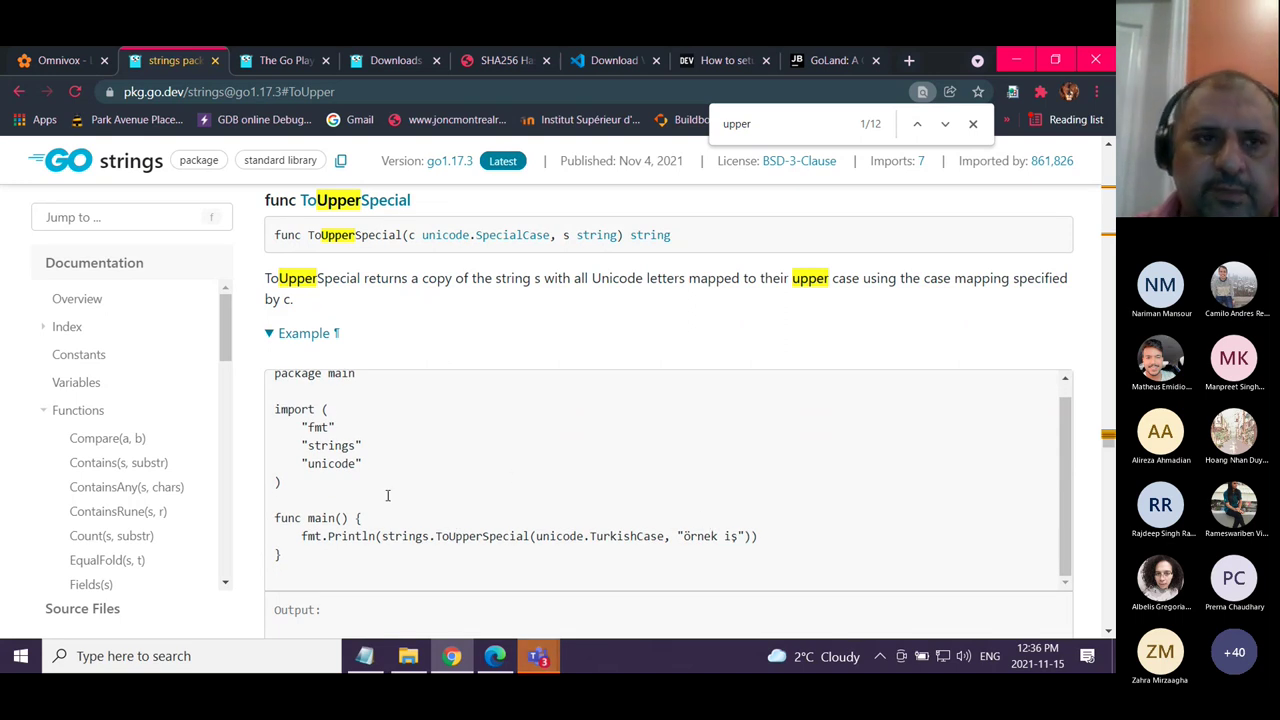
Return to the Installing_Go.pdf slides in Edge, and switch to the Teams meeting to read the newest chat question
click(495, 655)
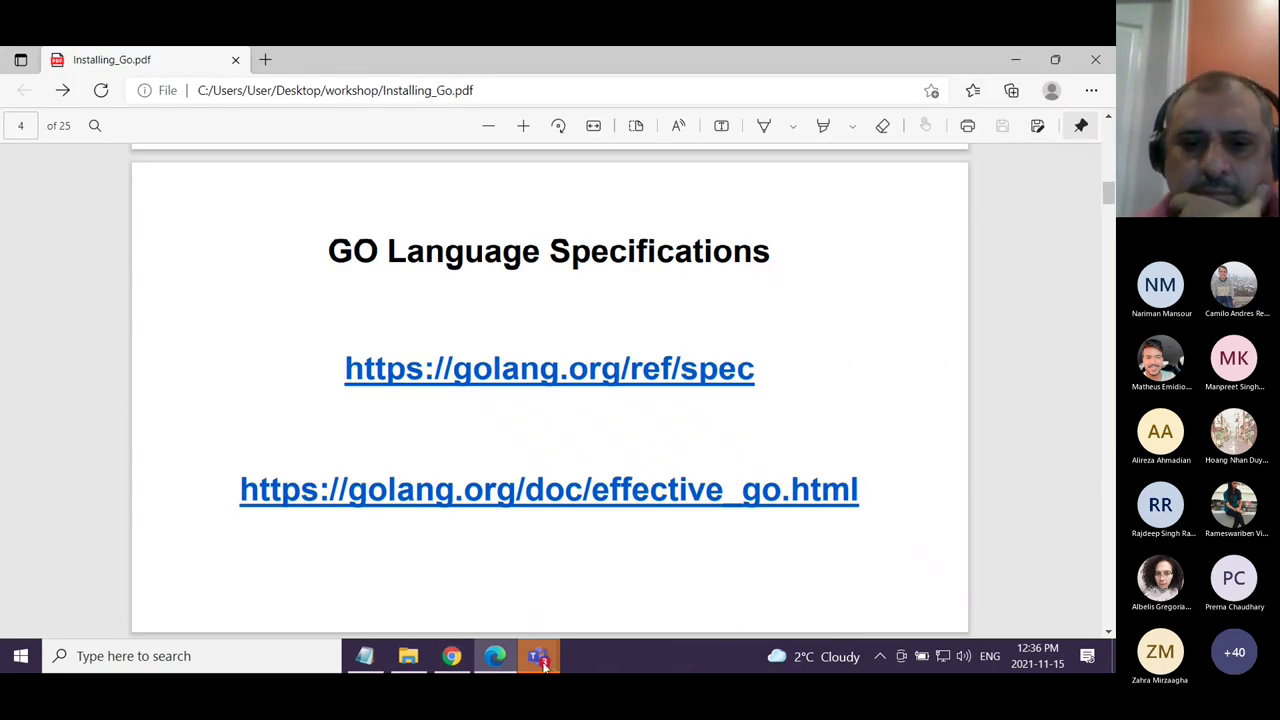
mouse_move(543, 663)
click(596, 585)
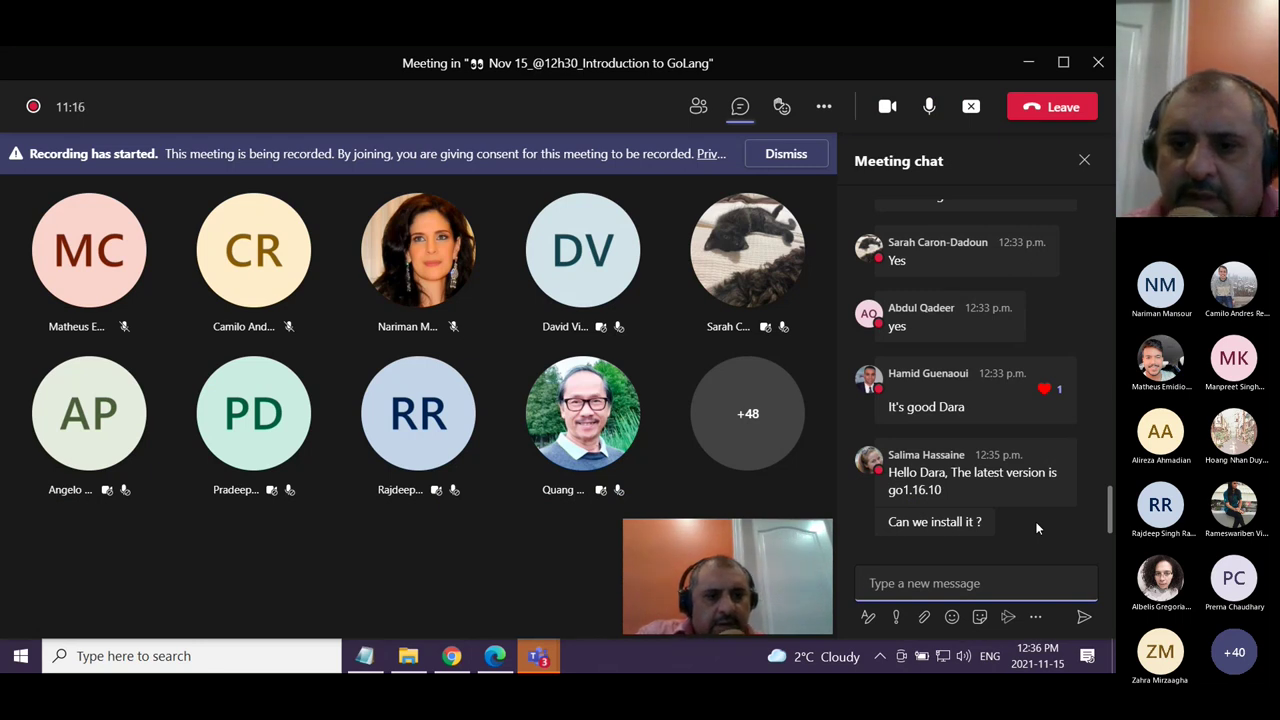
mouse_move(969, 524)
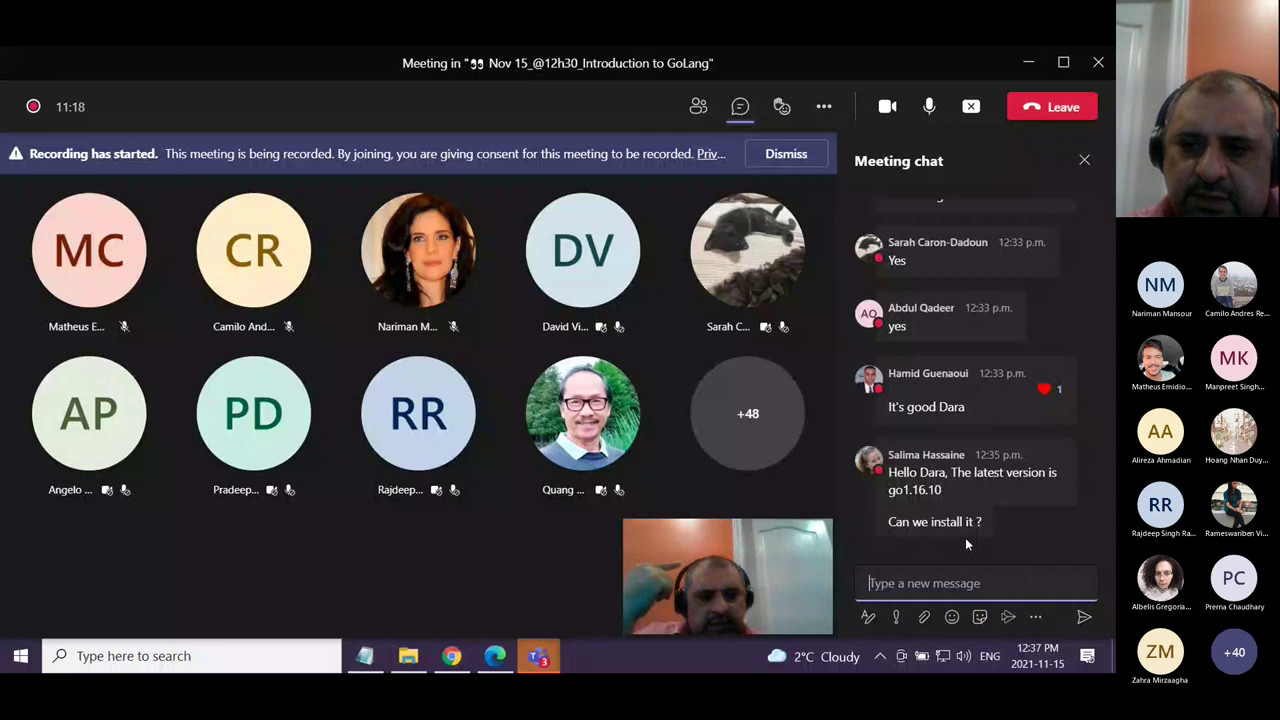
Switch back to Installing_Go.pdf in Edge and go to the download slide with the golang.org/dl link
click(497, 656)
scroll(443, 457, down, 5)
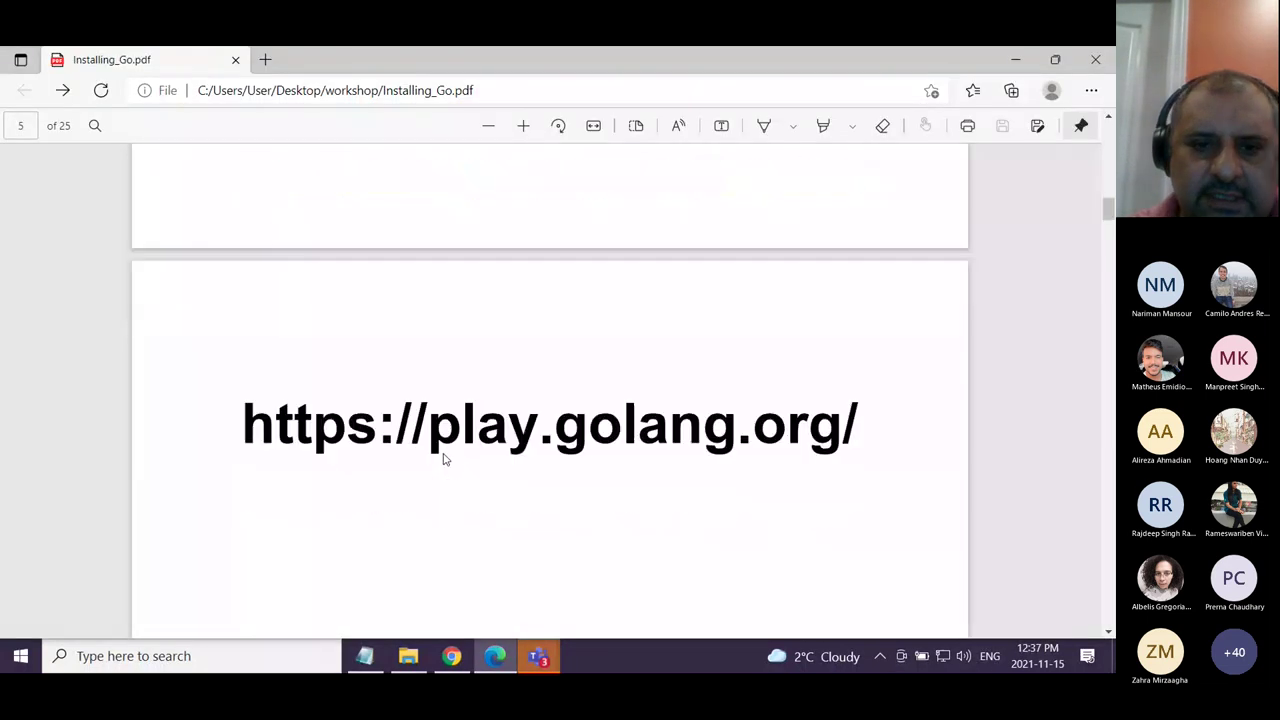
scroll(445, 459, down, 10)
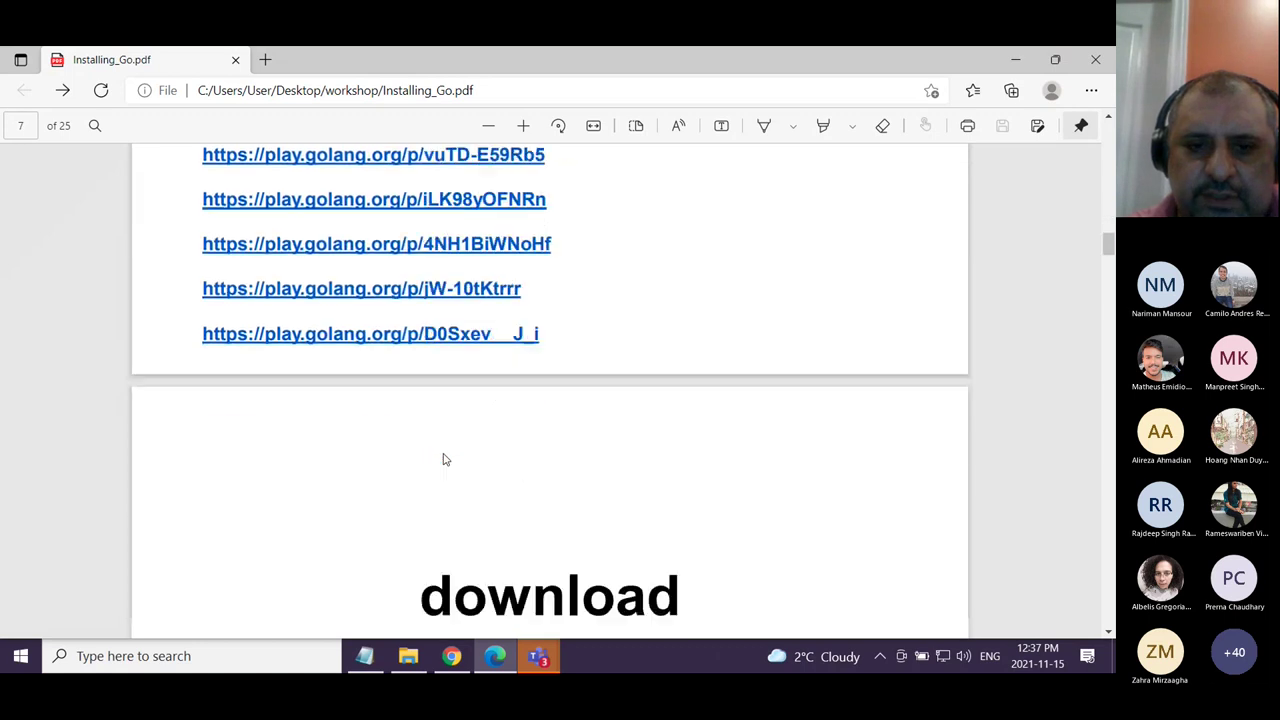
scroll(443, 457, down, 2)
scroll(700, 410, up, 2)
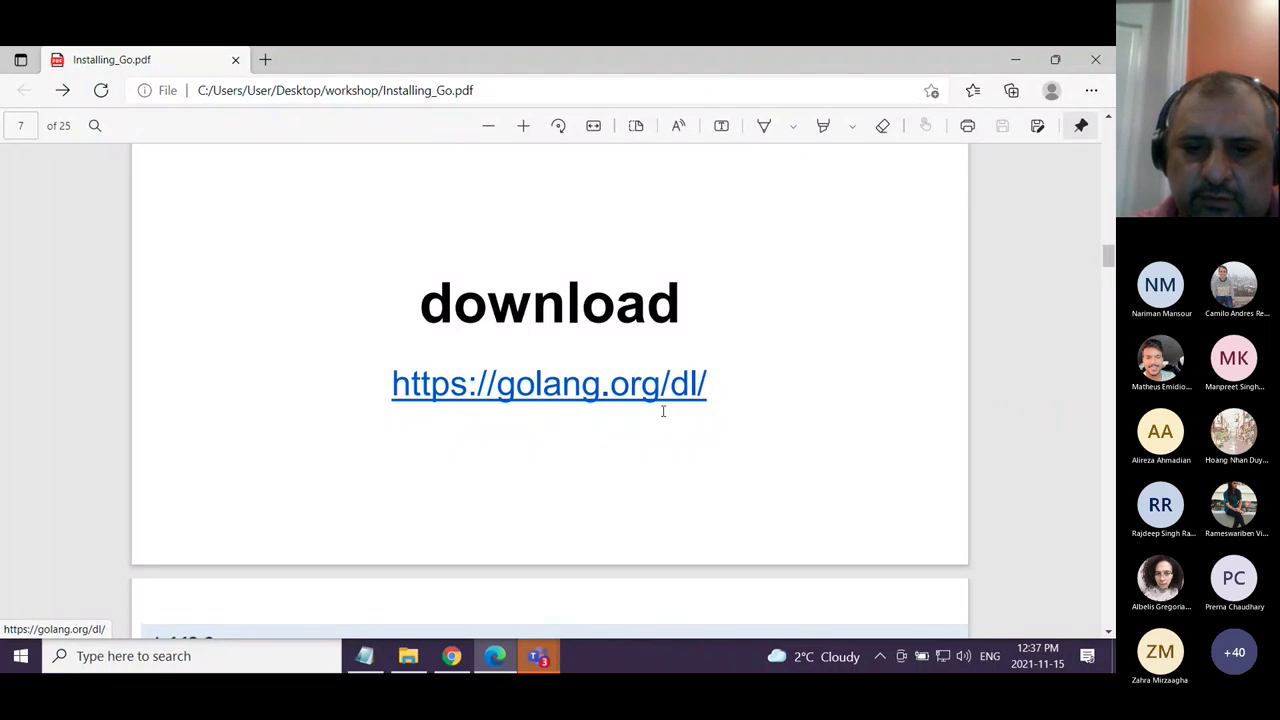
Switch to Chrome, review the Go Downloads page, and download go1.17.3.windows-amd64.msi from the stable versions list
click(452, 656)
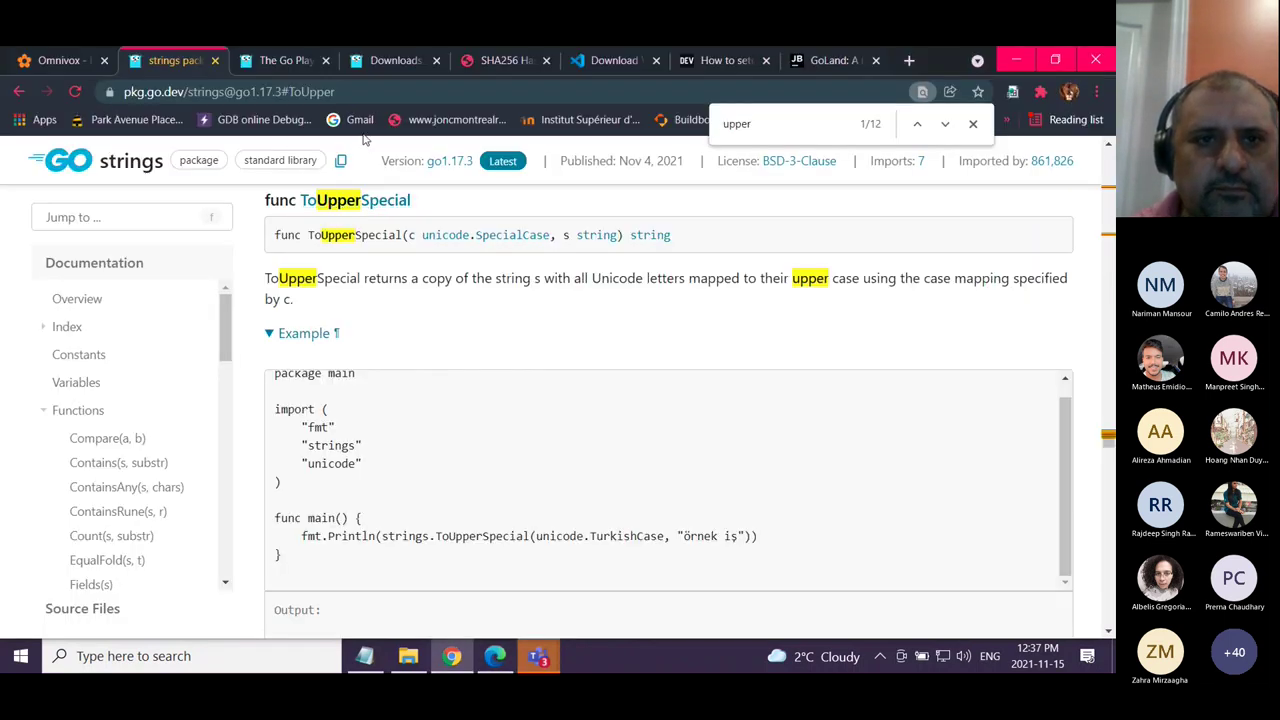
click(285, 60)
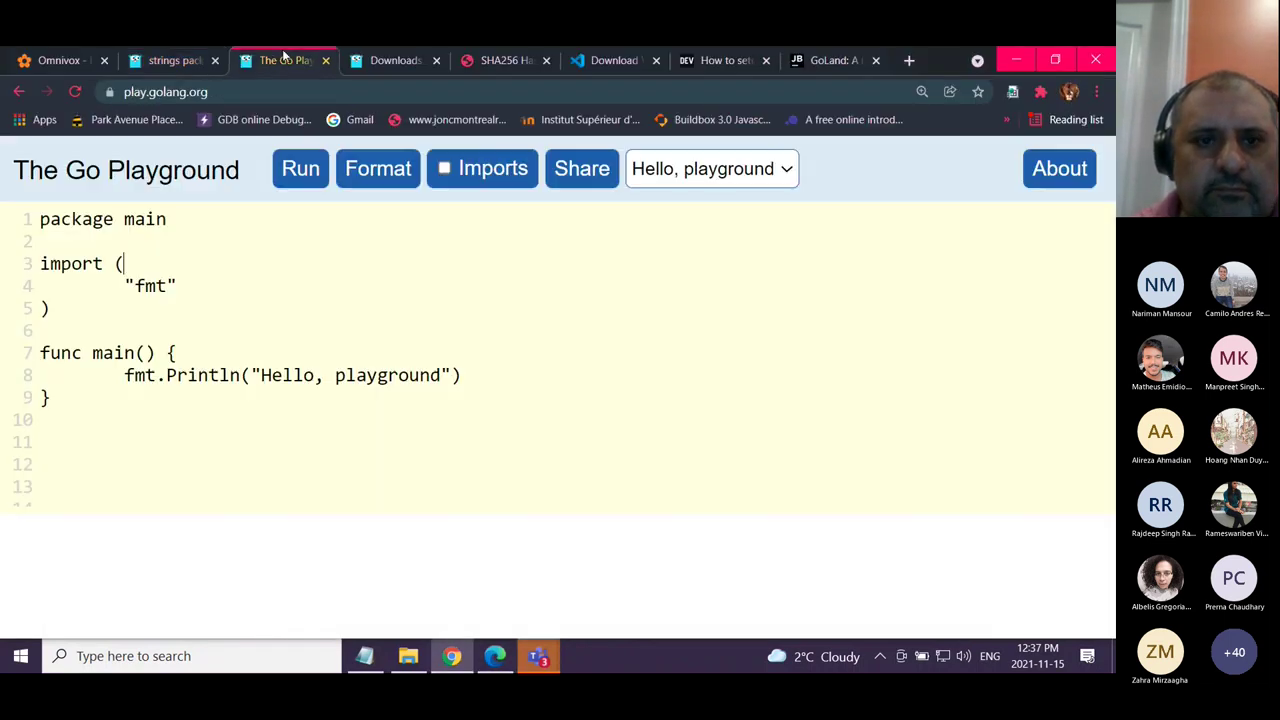
click(398, 62)
scroll(400, 381, up, 5)
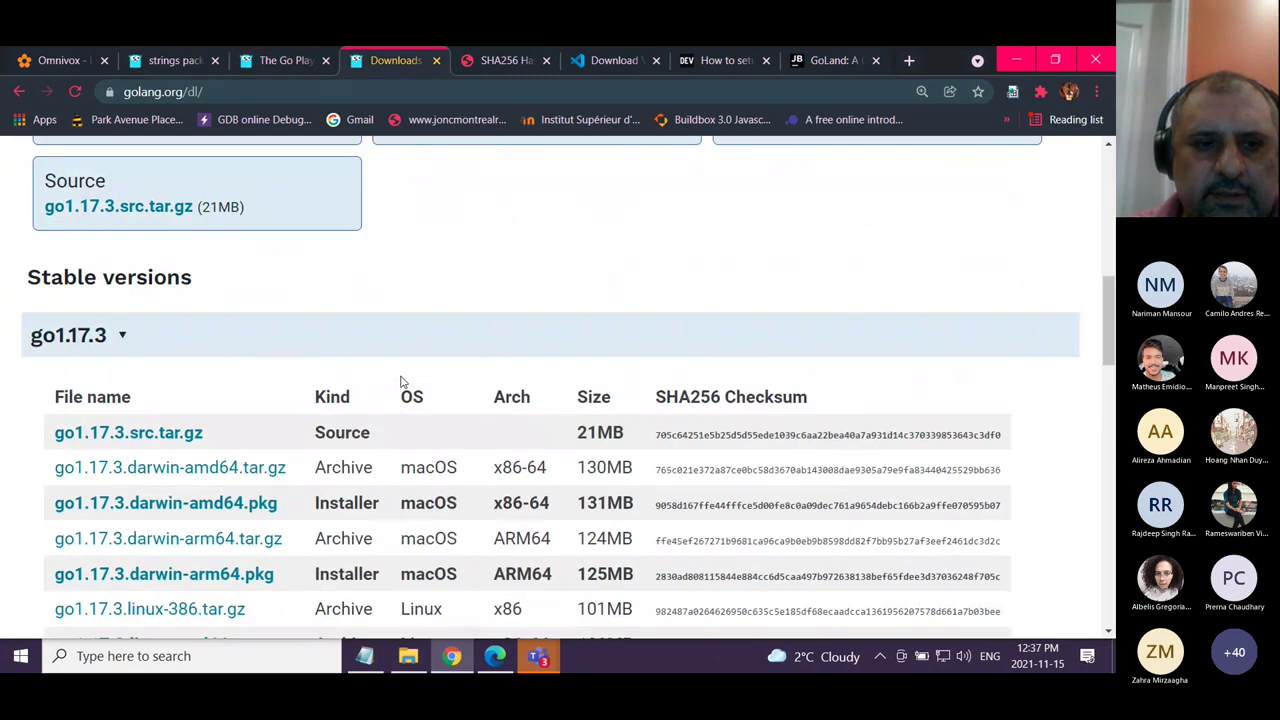
scroll(400, 381, up, 10)
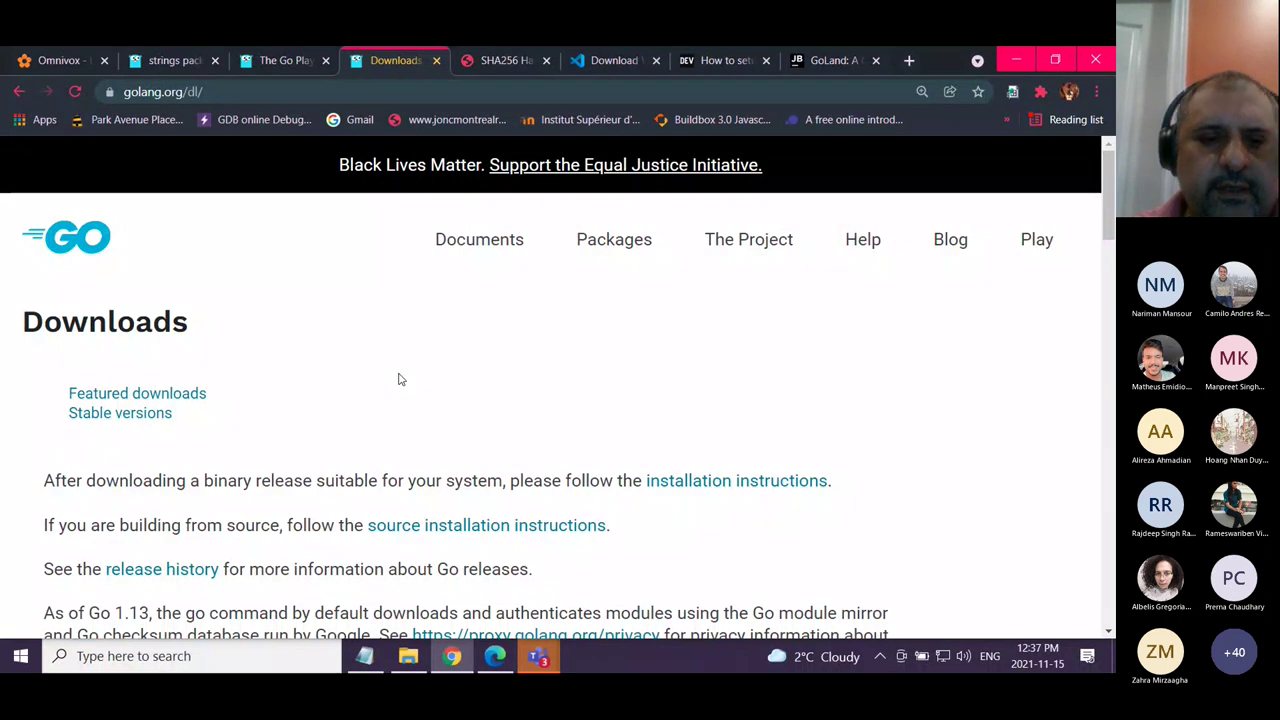
scroll(398, 379, down, 5)
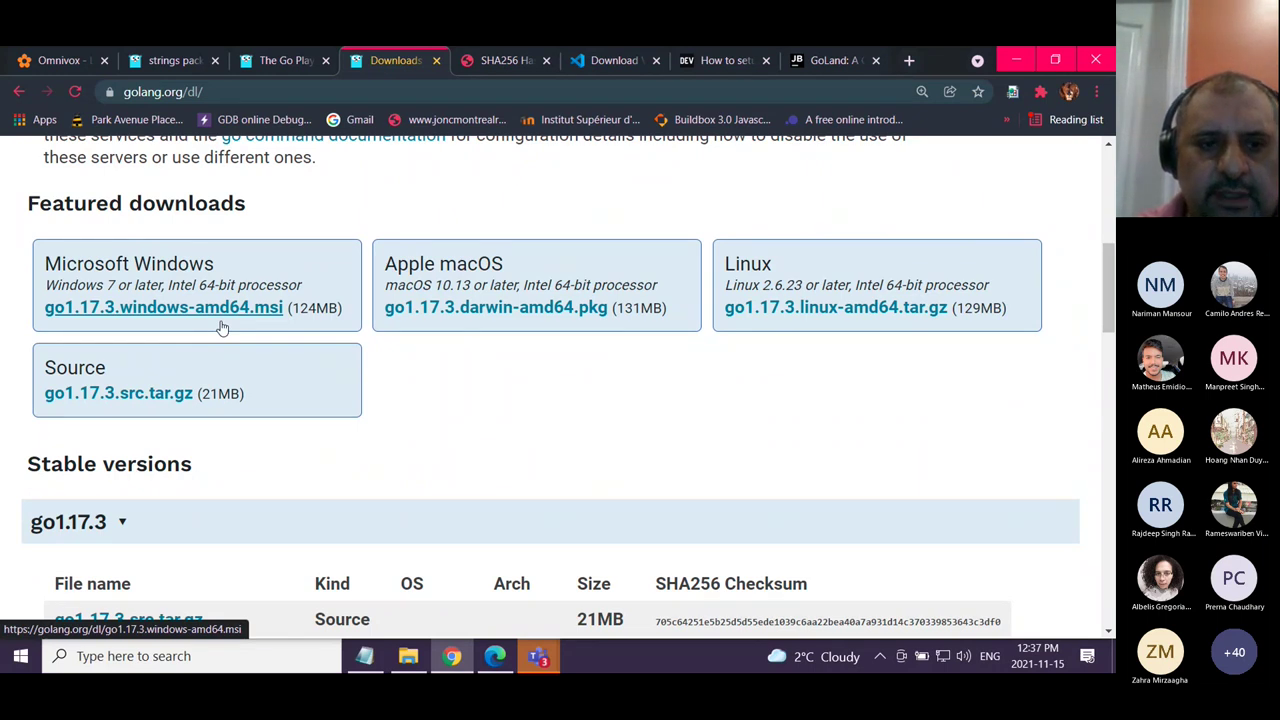
scroll(222, 328, down, 2)
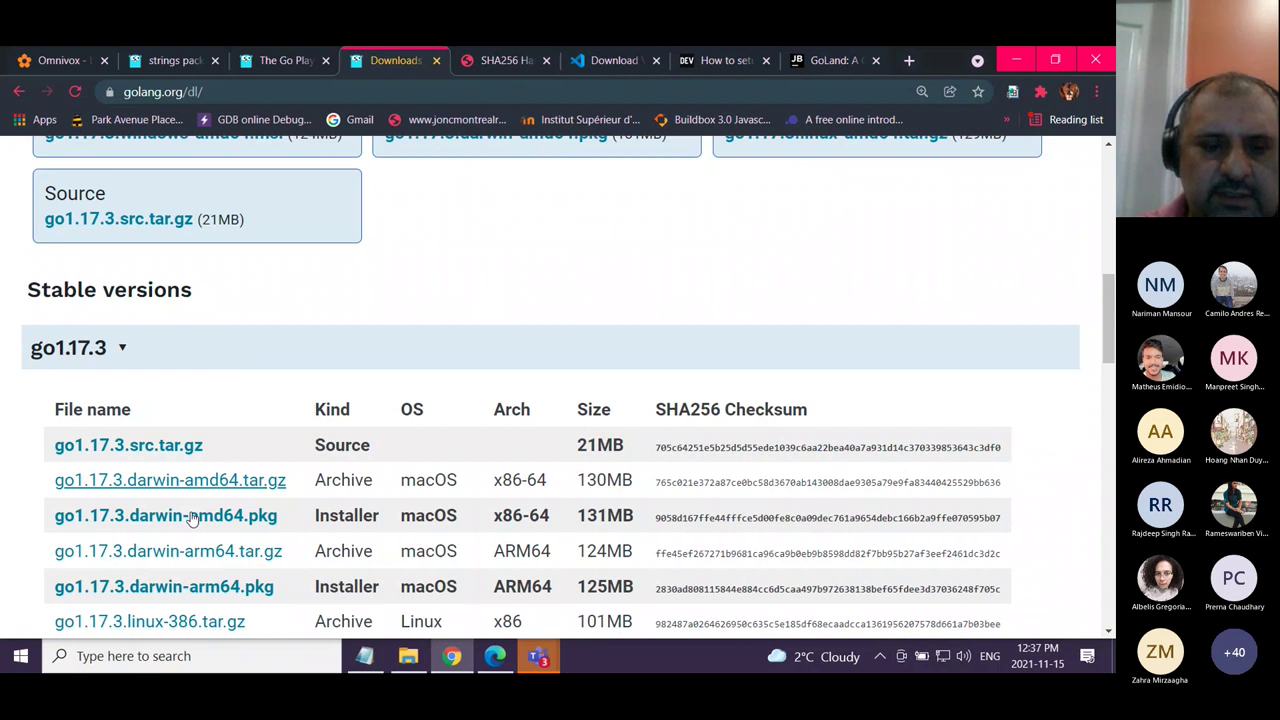
scroll(271, 391, up, 1)
scroll(280, 417, down, 6)
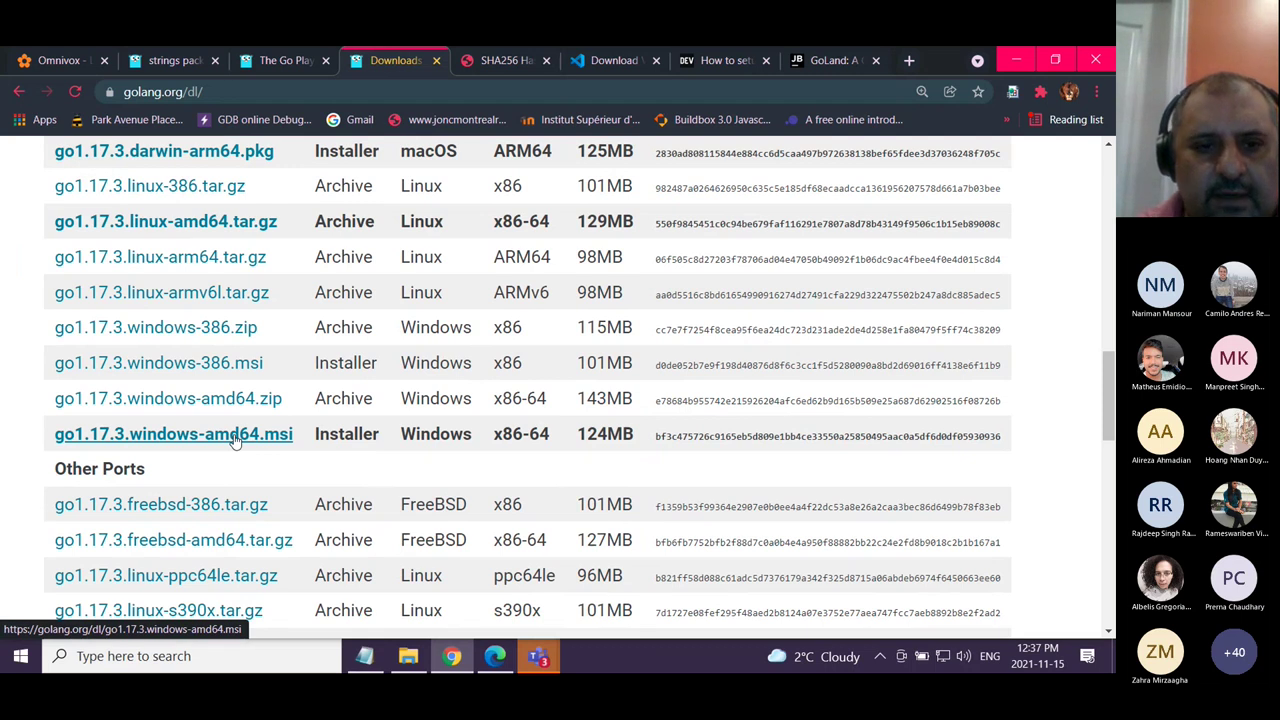
click(233, 441)
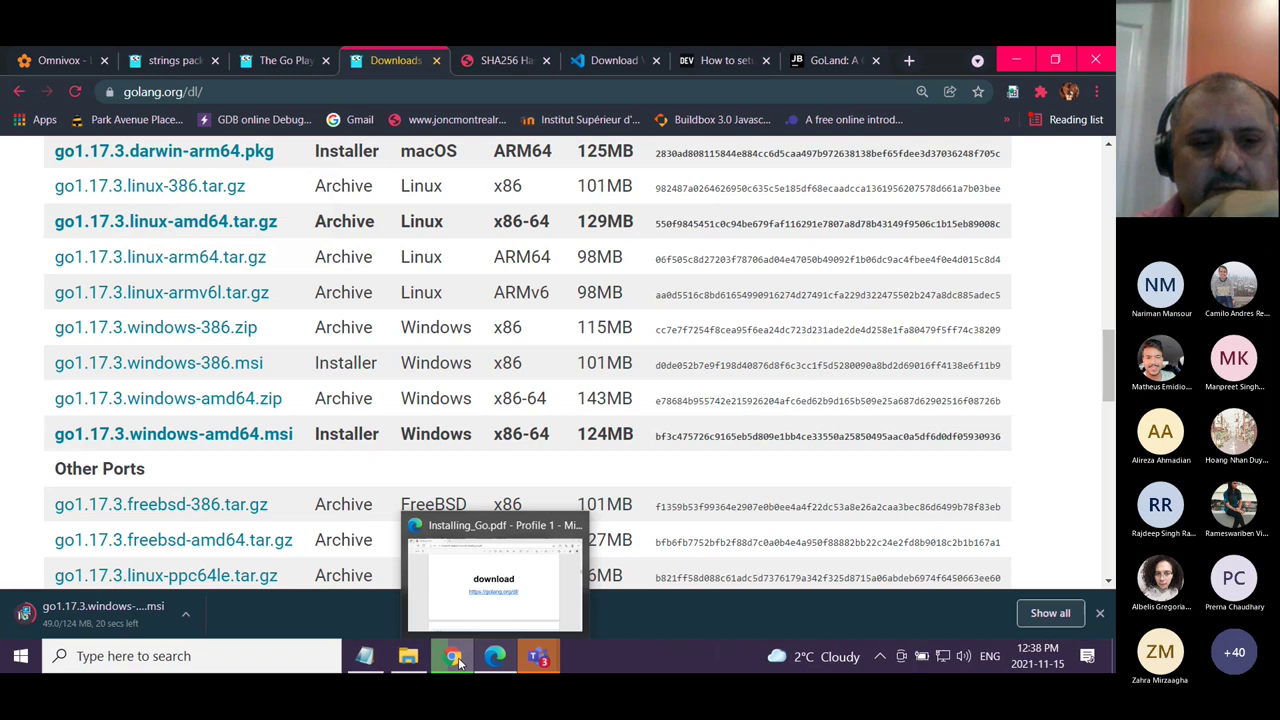
Return to Installing_Go.pdf in Edge and show the play.golang.org slide
click(415, 630)
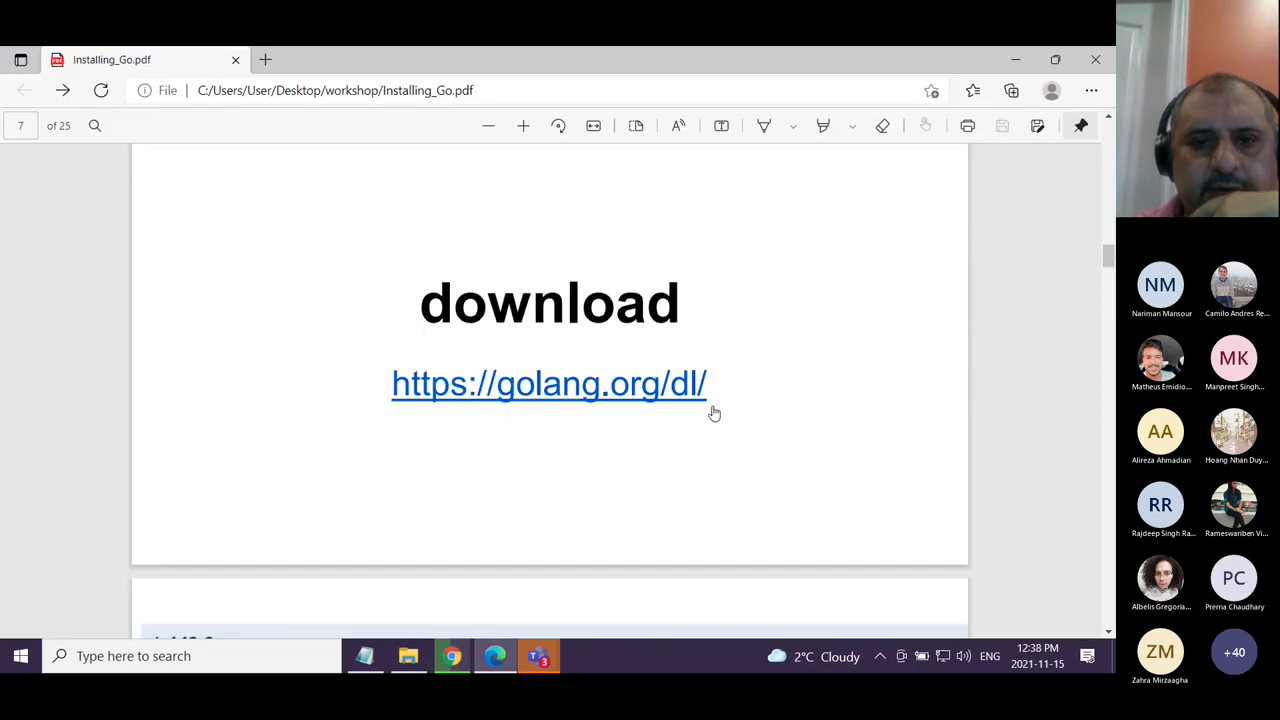
scroll(718, 413, up, 8)
scroll(726, 414, up, 5)
scroll(723, 414, down, 2)
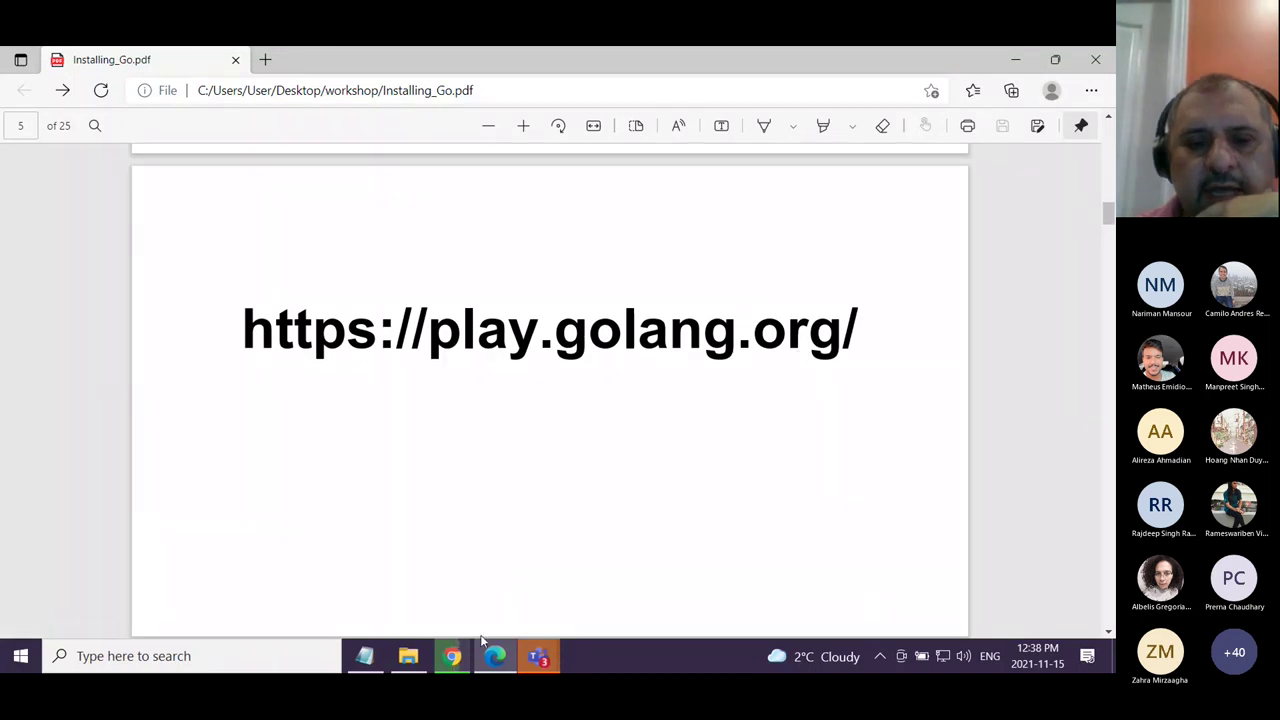
In the Go Playground open in Chrome, replace "playground" with "world" in the Println string and run the program
click(455, 657)
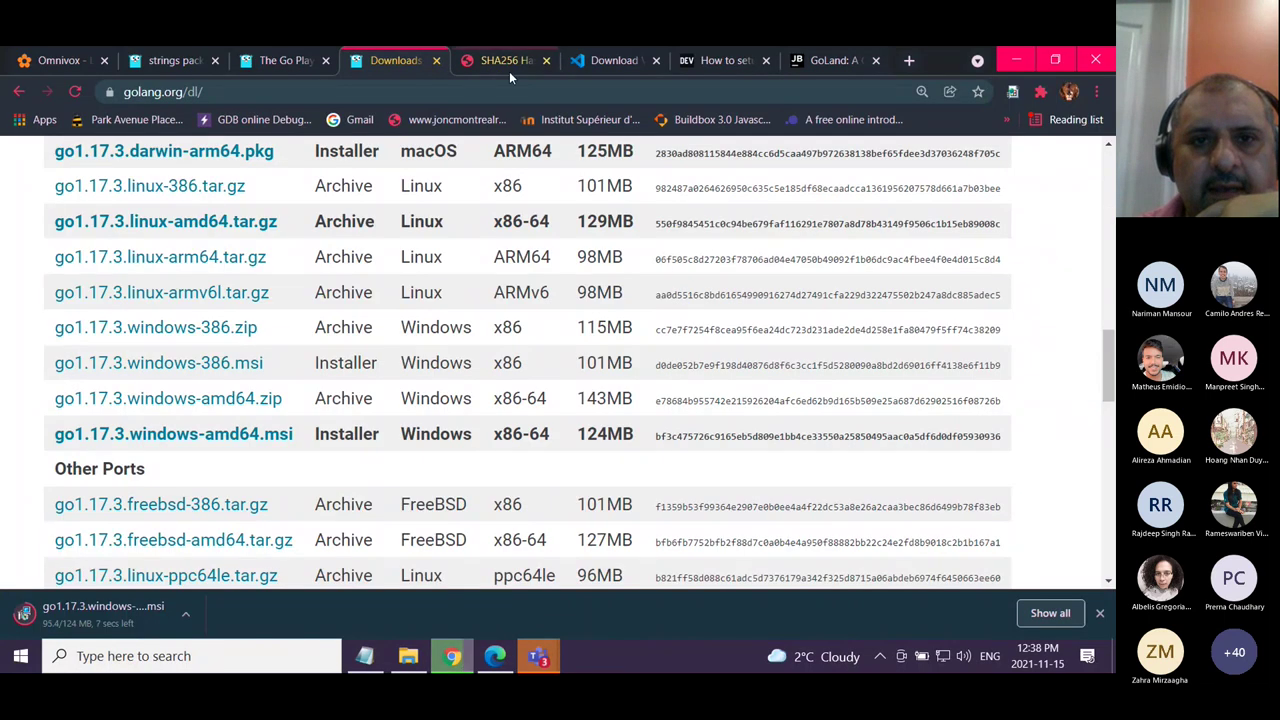
click(281, 61)
click(363, 263)
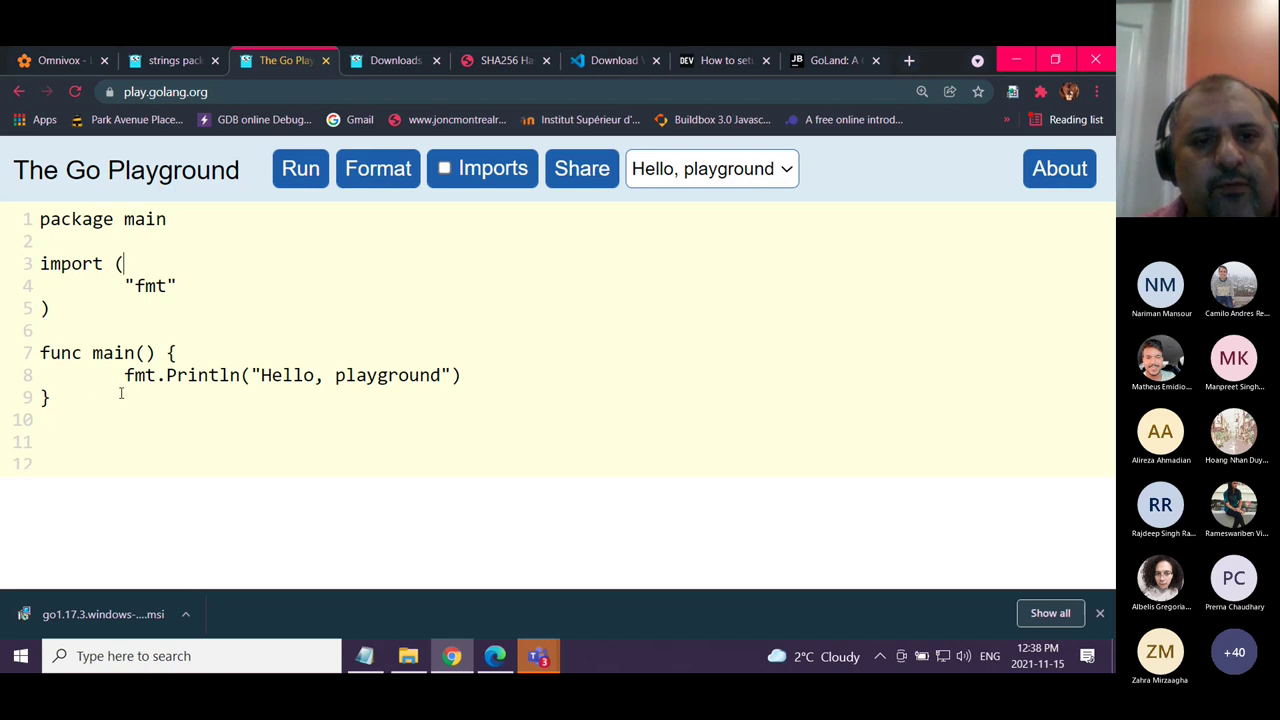
drag(335, 375, 442, 380)
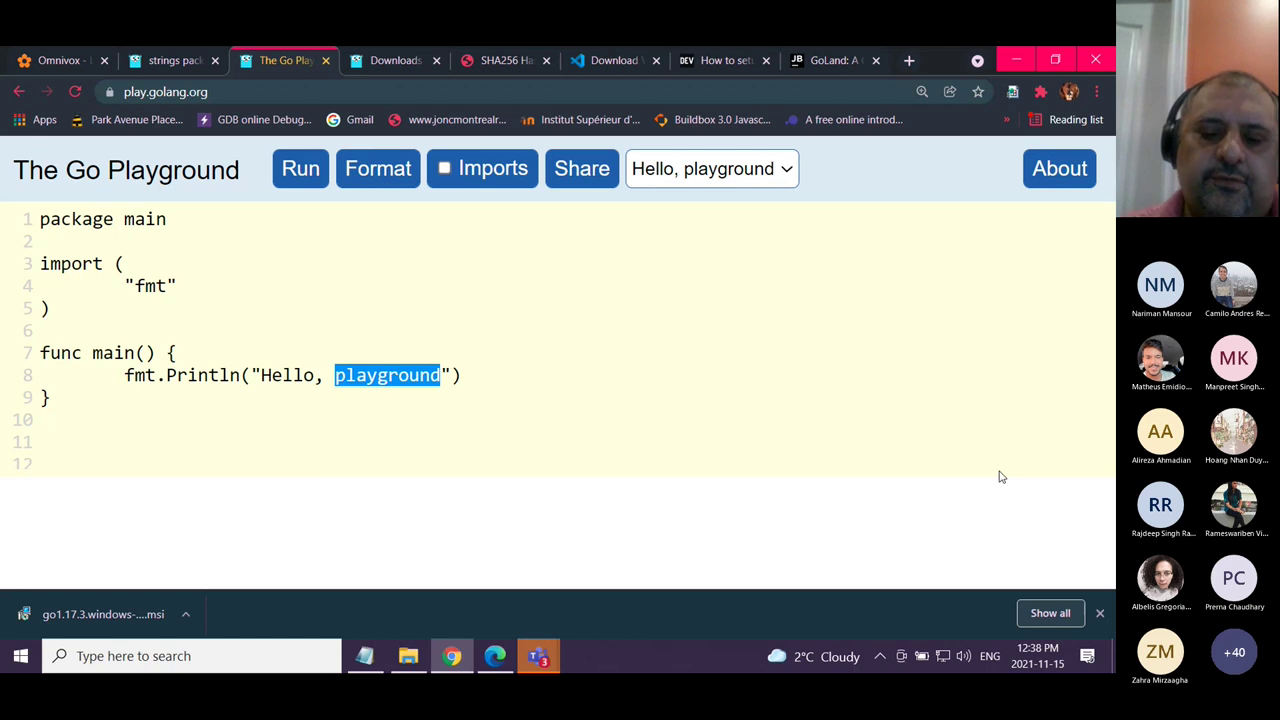
text(world)
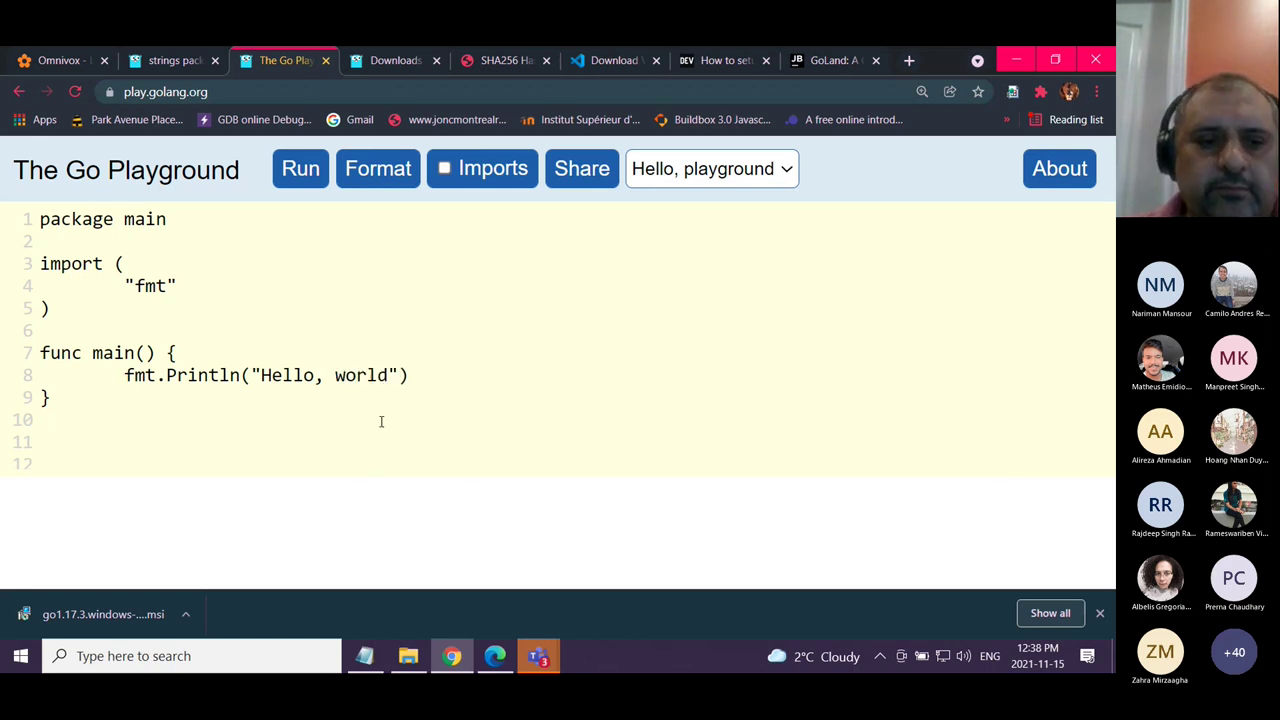
click(300, 172)
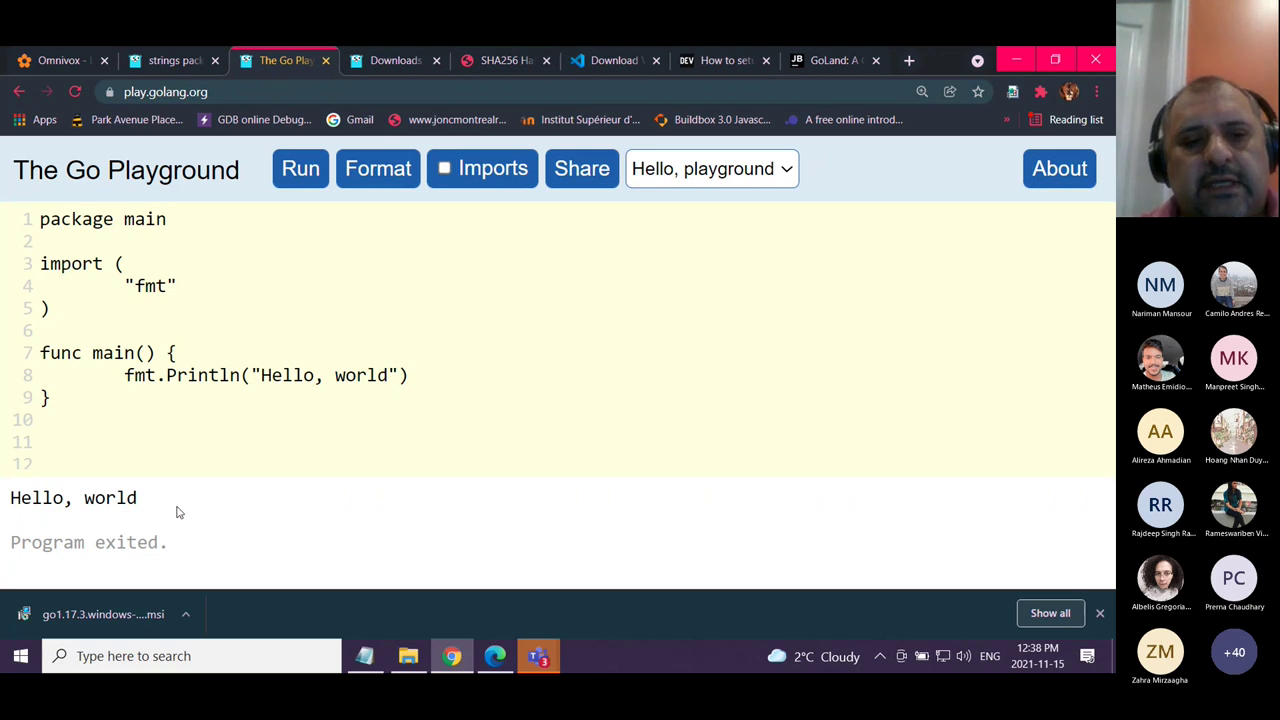
Highlight the printed text in the program output to point it out, and clear the selection
drag(10, 498, 165, 511)
click(42, 520)
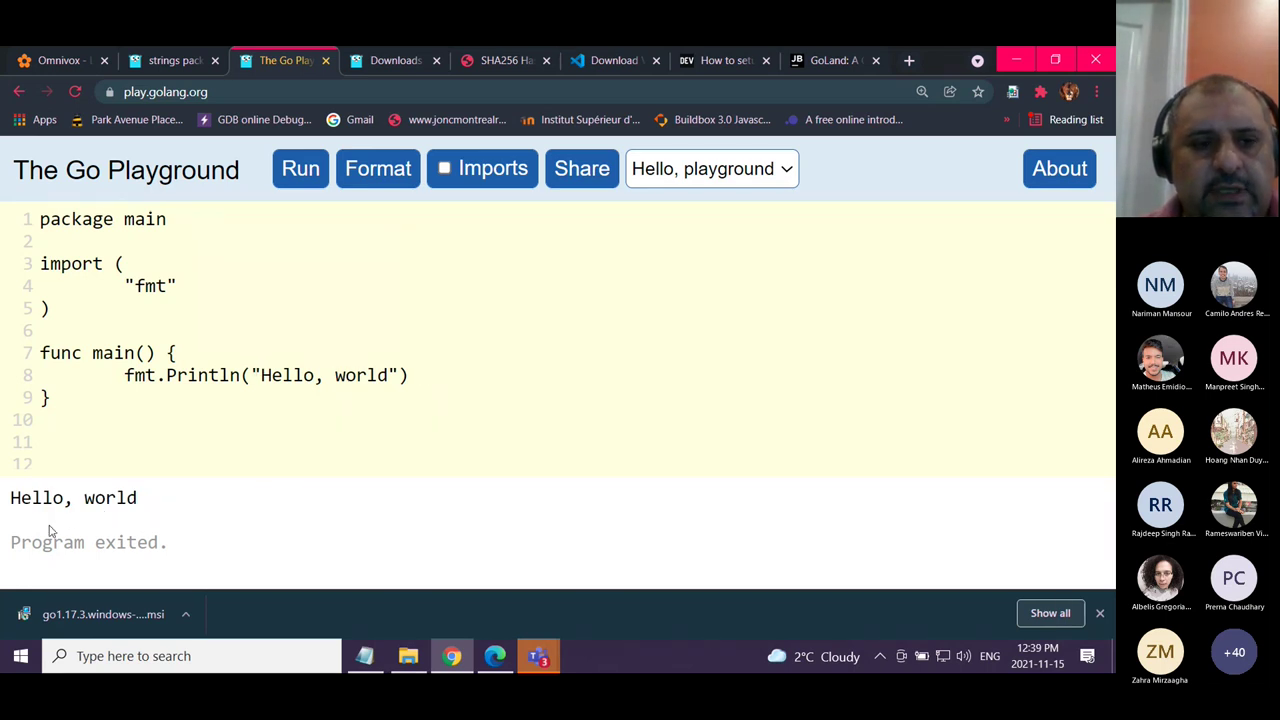
drag(10, 497, 138, 497)
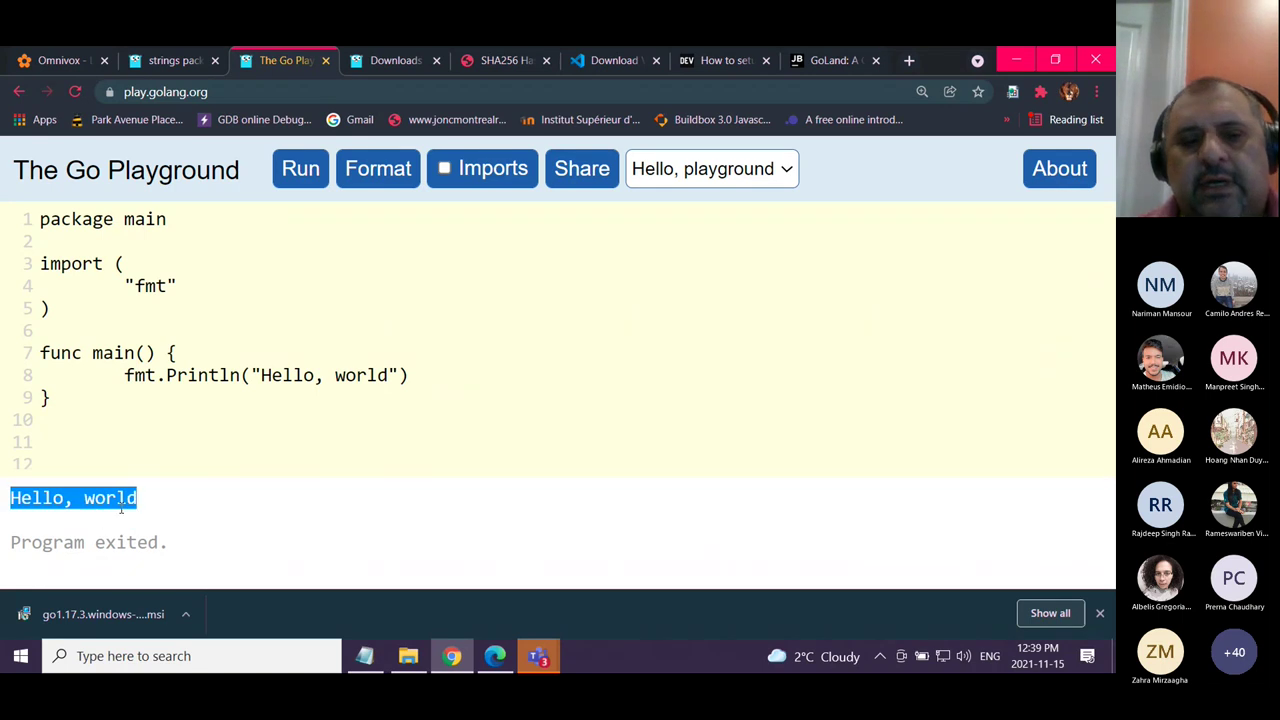
click(247, 434)
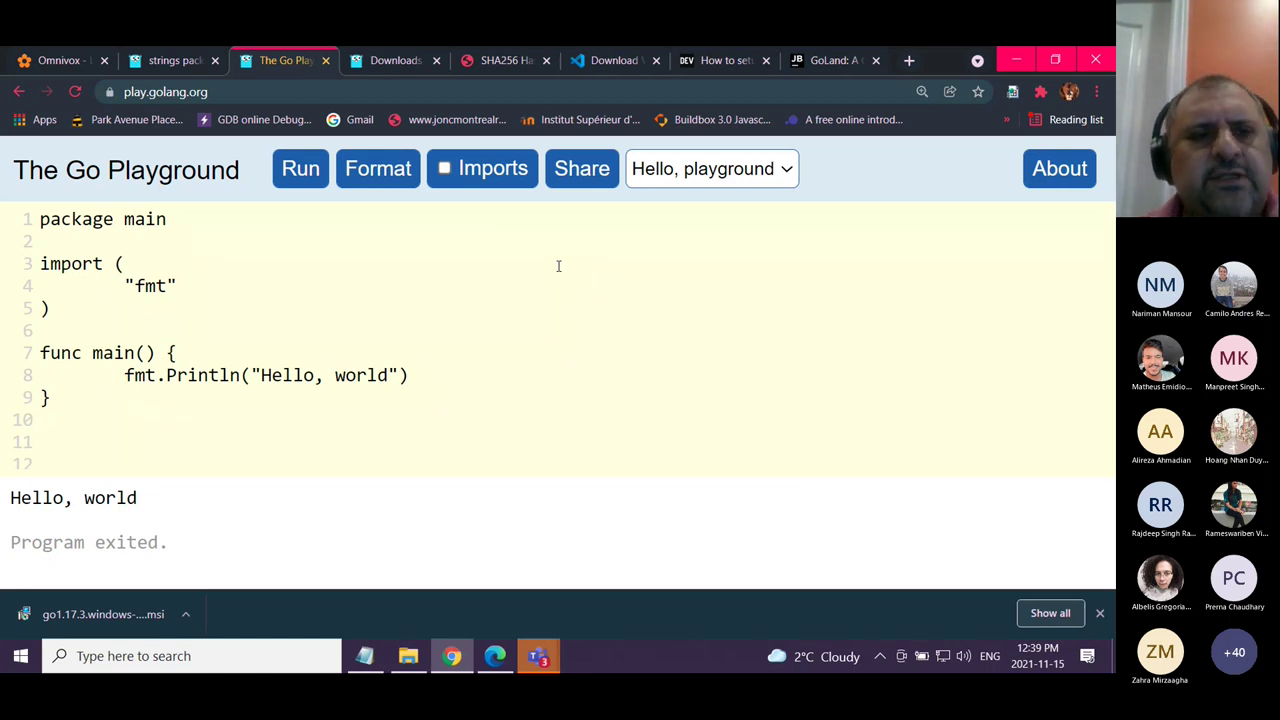
Generate a share link for the Hello, world program and copy it
click(583, 175)
key(ctrl+c)
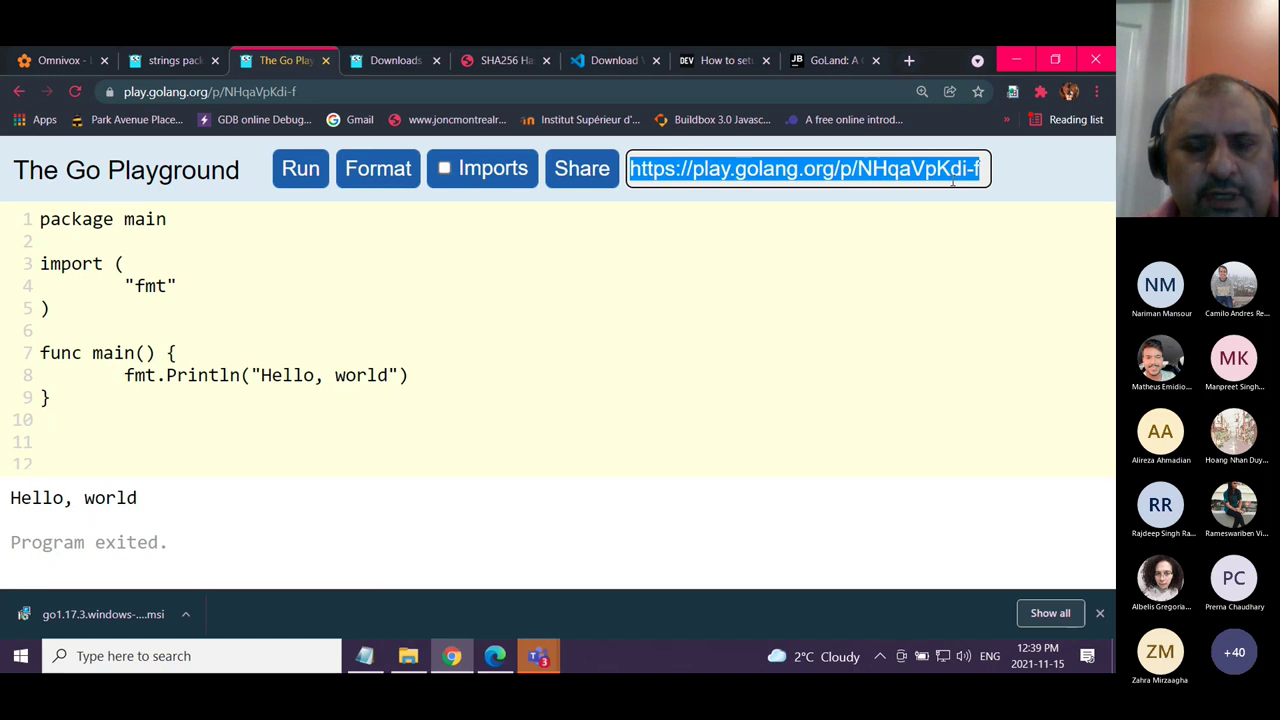
click(794, 191)
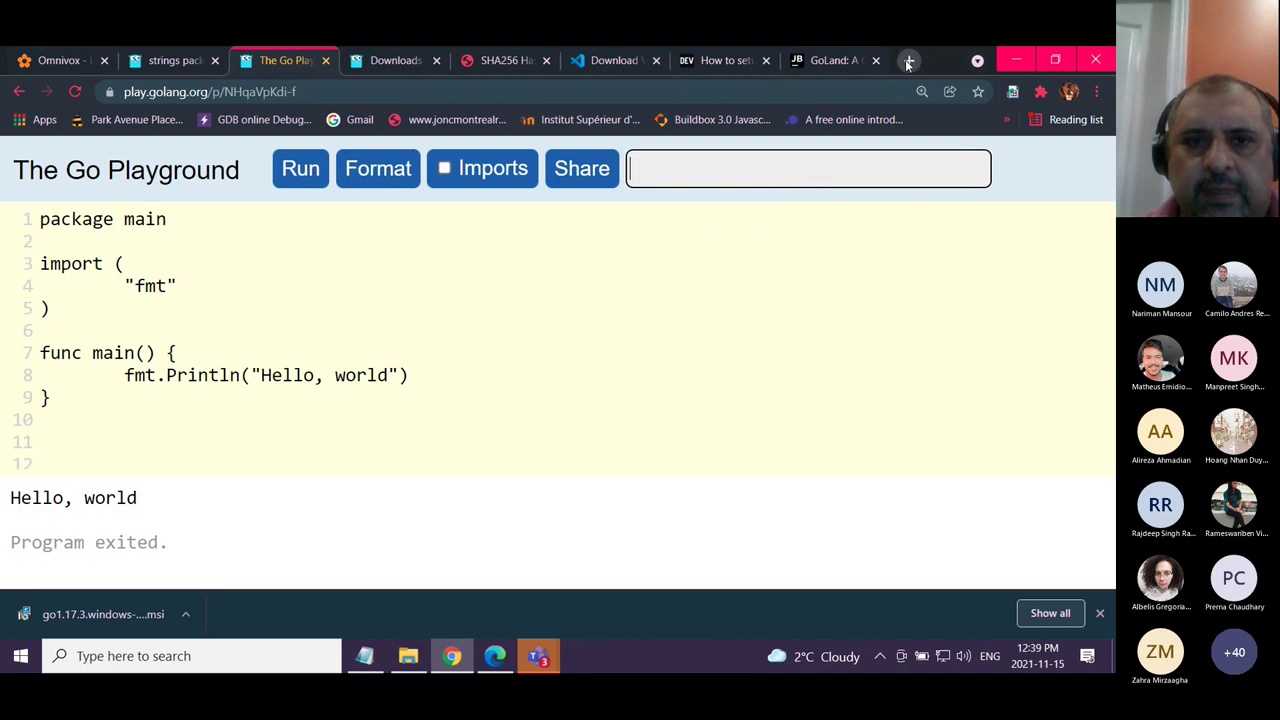
Open the copied playground link in a new browser tab to view the shared code, and close that tab
key(ctrl+t)
key(ctrl+v)
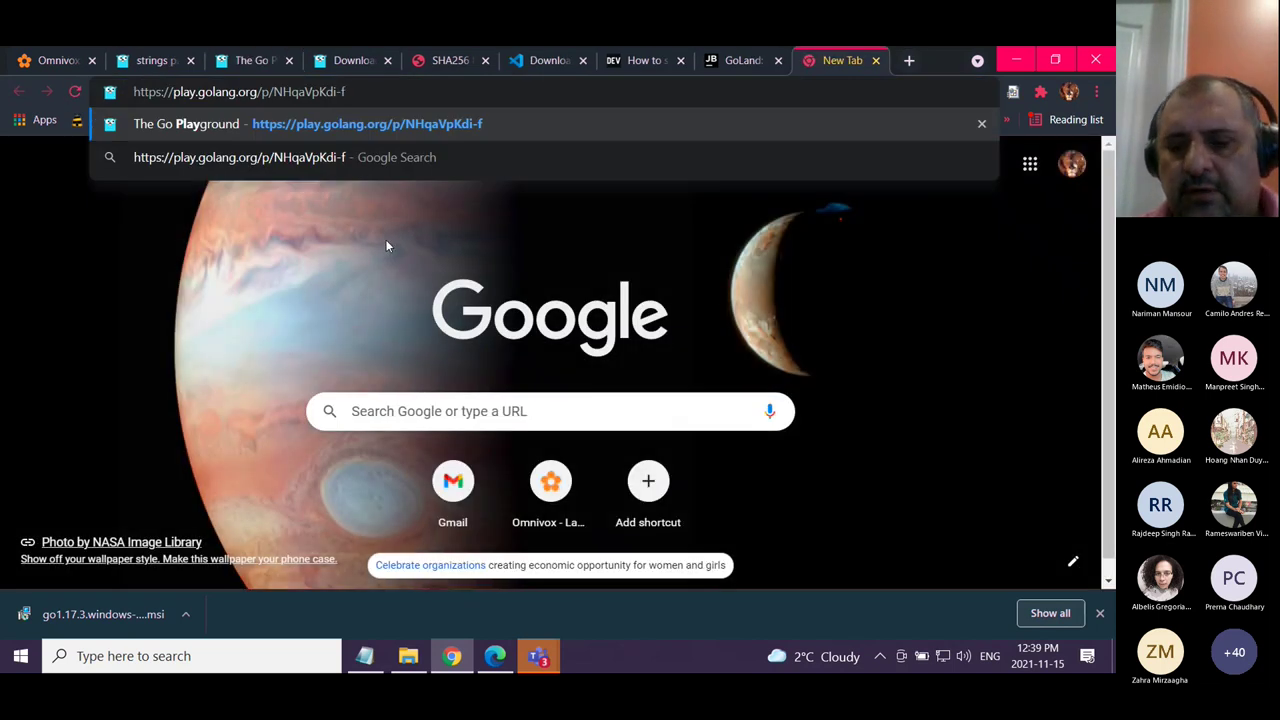
key(Return)
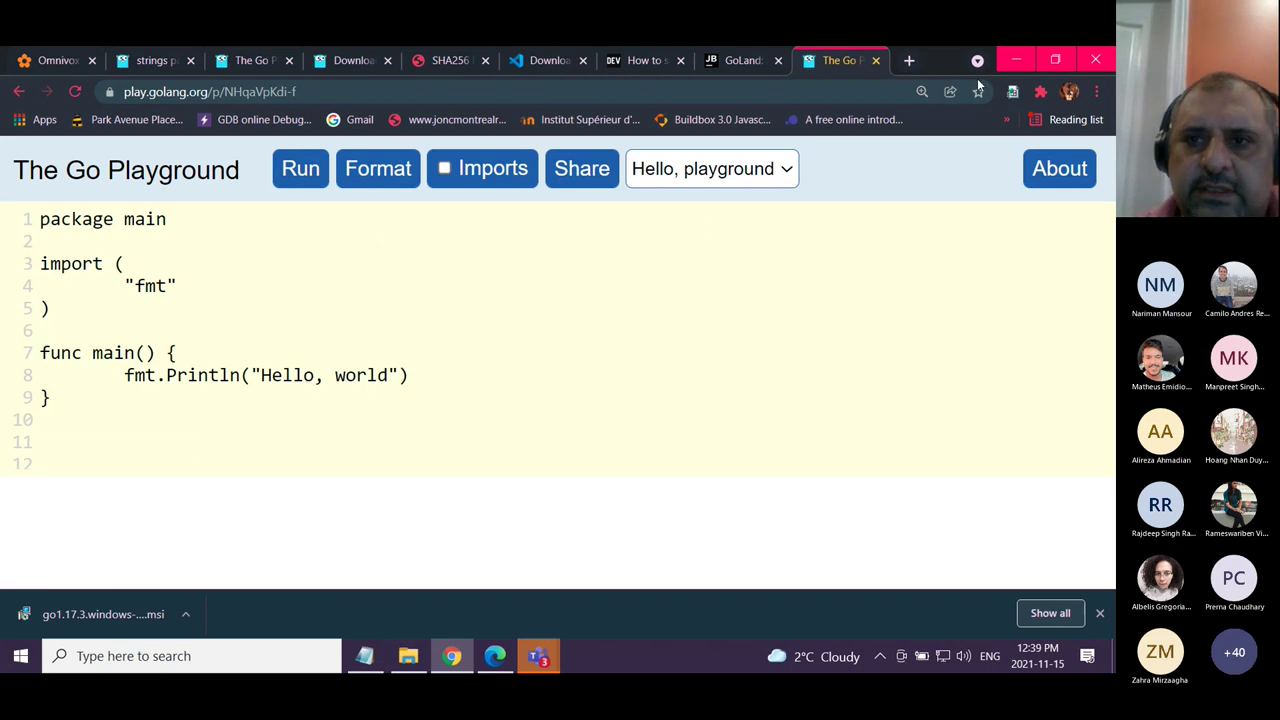
click(876, 61)
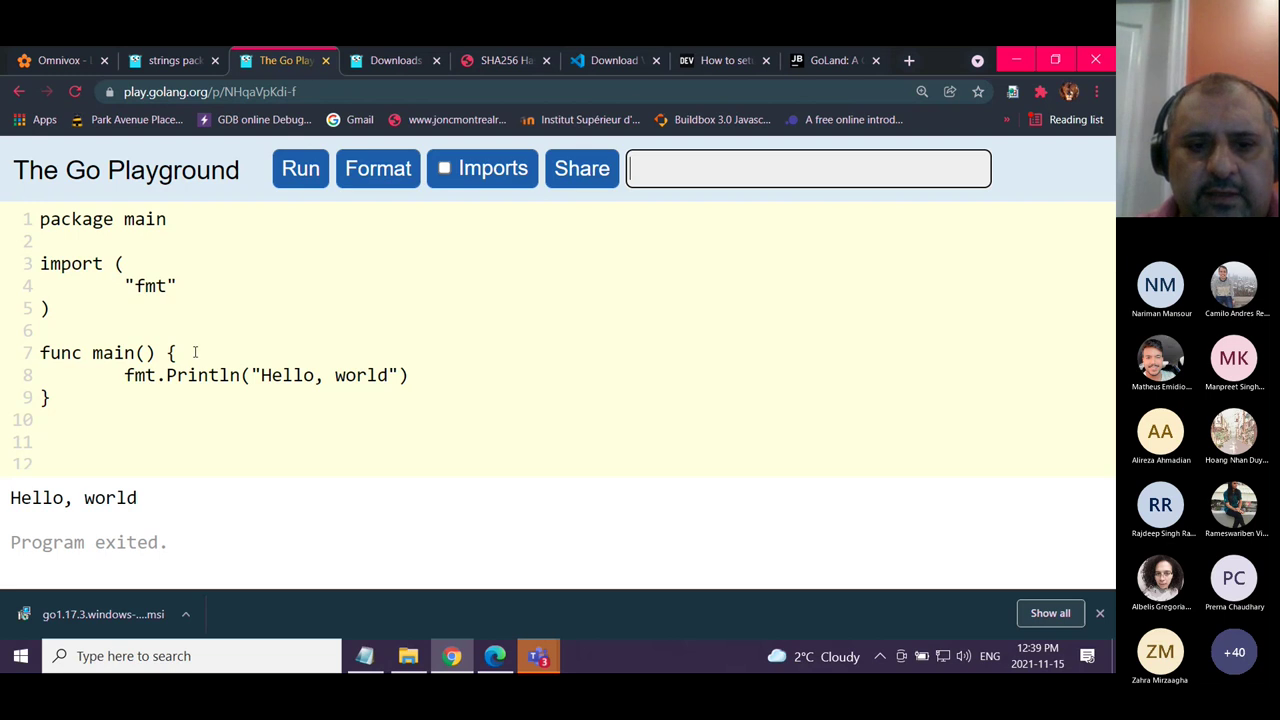
Close the strings package documentation tab and go to the Go Downloads page
click(178, 61)
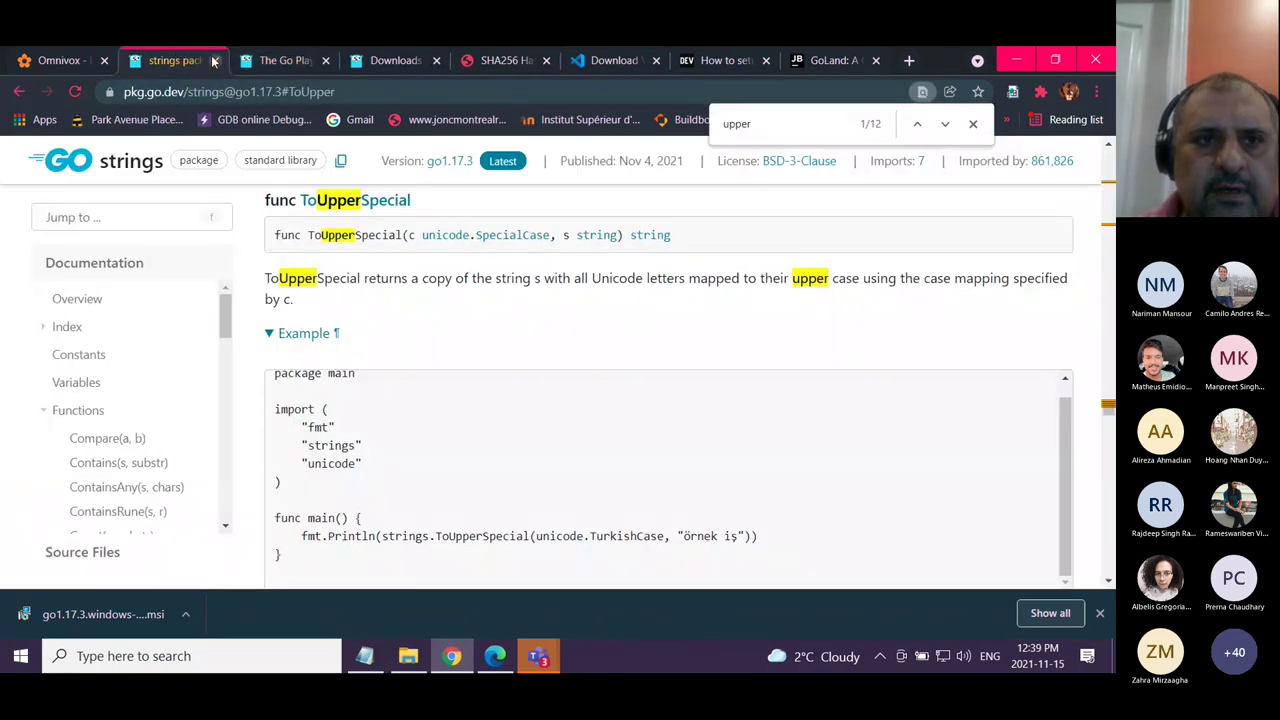
click(214, 60)
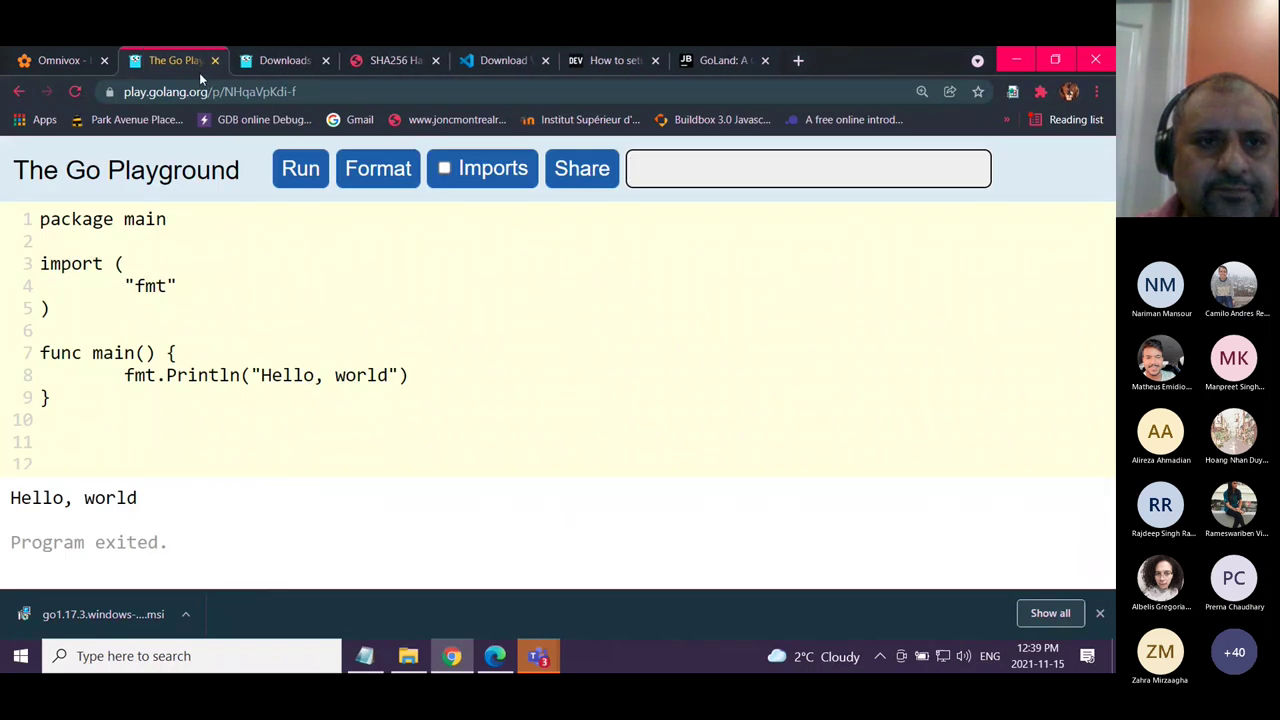
click(268, 61)
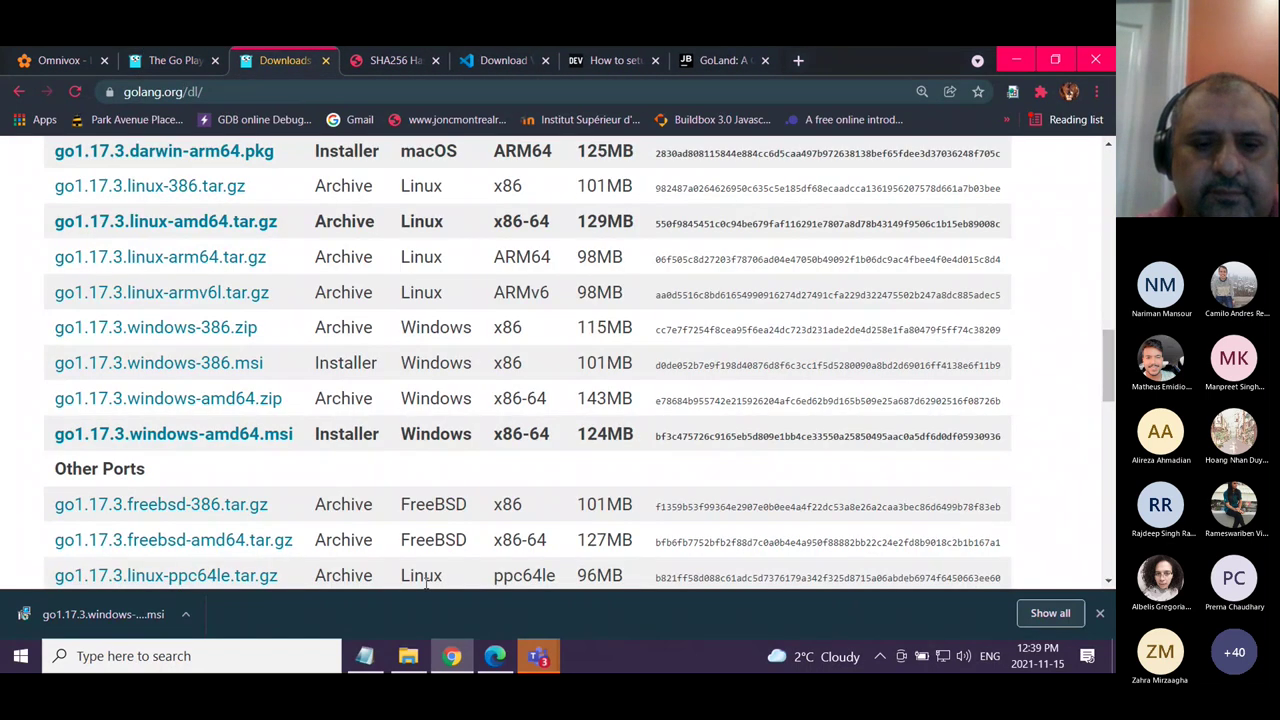
Switch to Installing_Go.pdf in Edge, open the play.golang.org/p/4NH1BiWNoHf sample from the links slide, and return to the PDF
click(495, 656)
scroll(601, 455, down, 5)
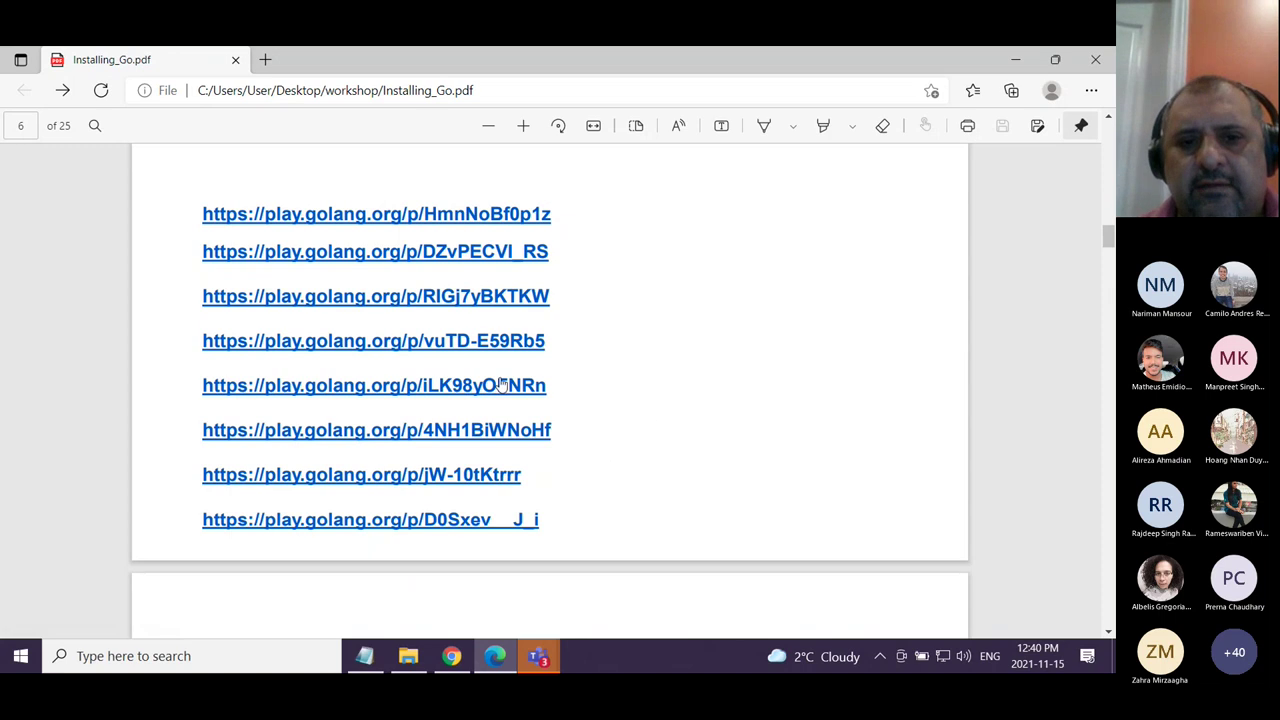
click(440, 438)
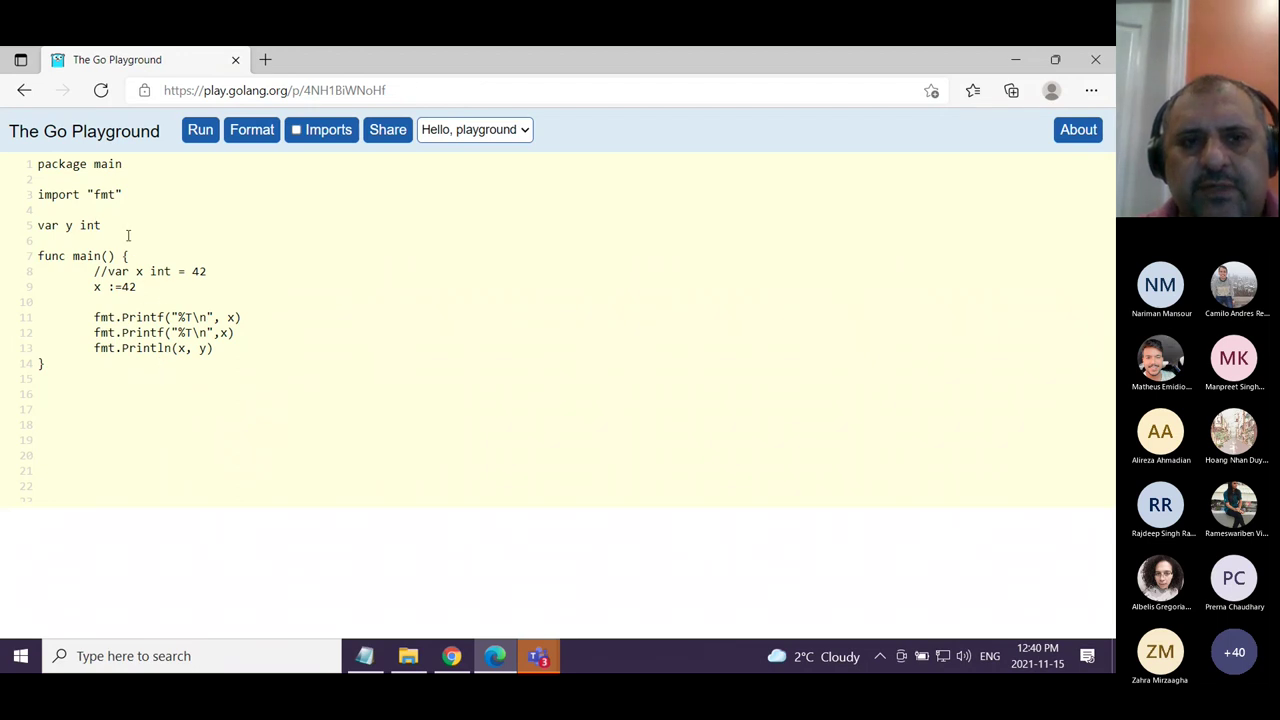
click(24, 90)
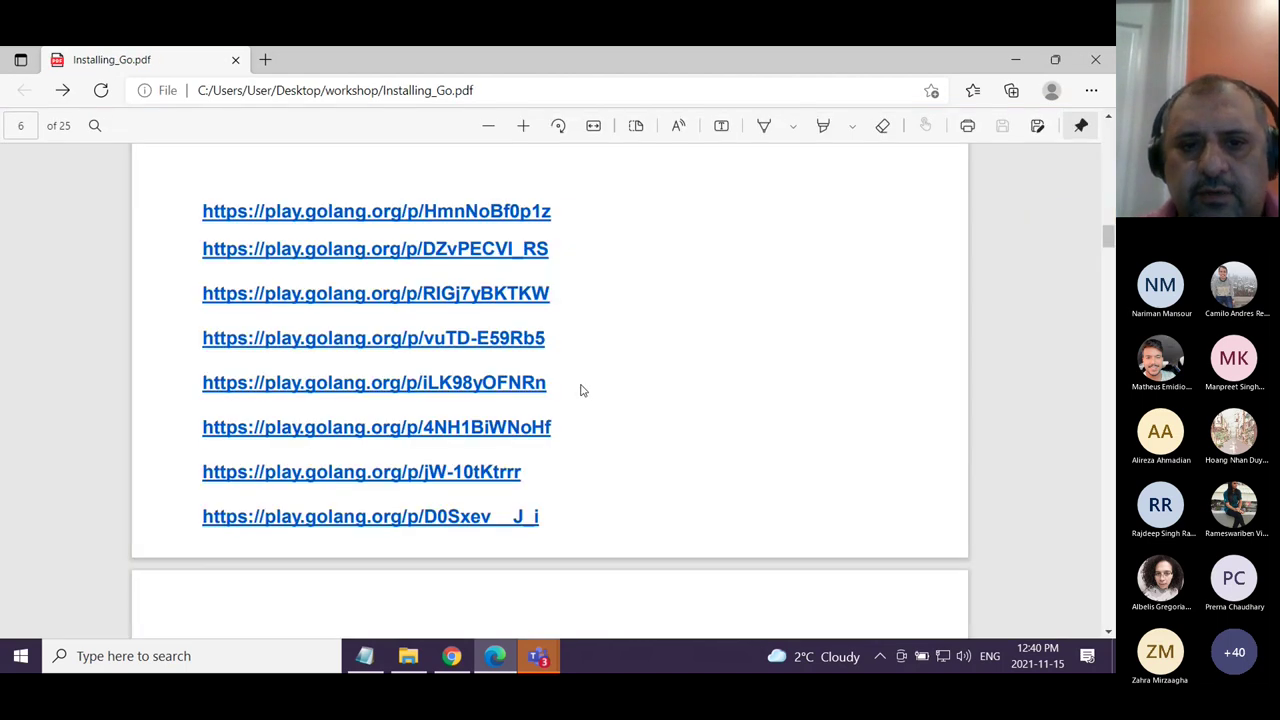
Present the go1.13.6 download table slide in the PDF, down to the arrow marking the windows-amd64.msi installer
scroll(580, 389, down, 5)
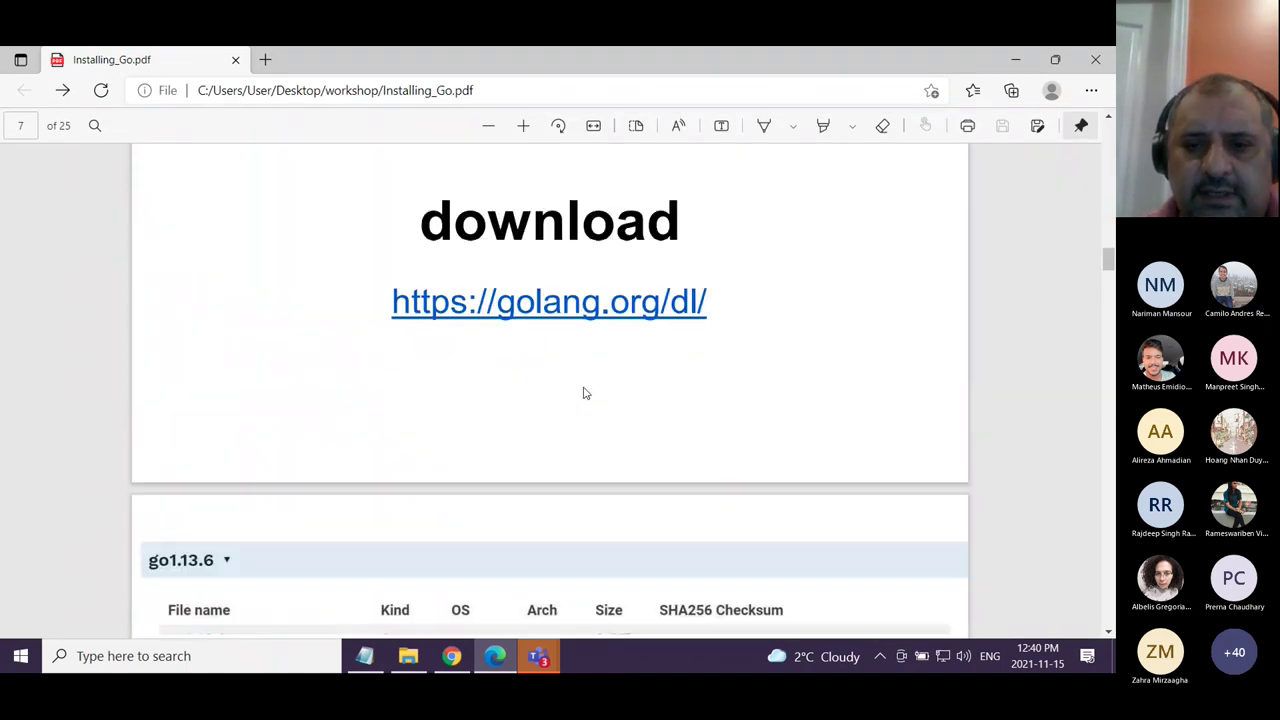
scroll(585, 393, down, 2)
scroll(585, 393, down, 4)
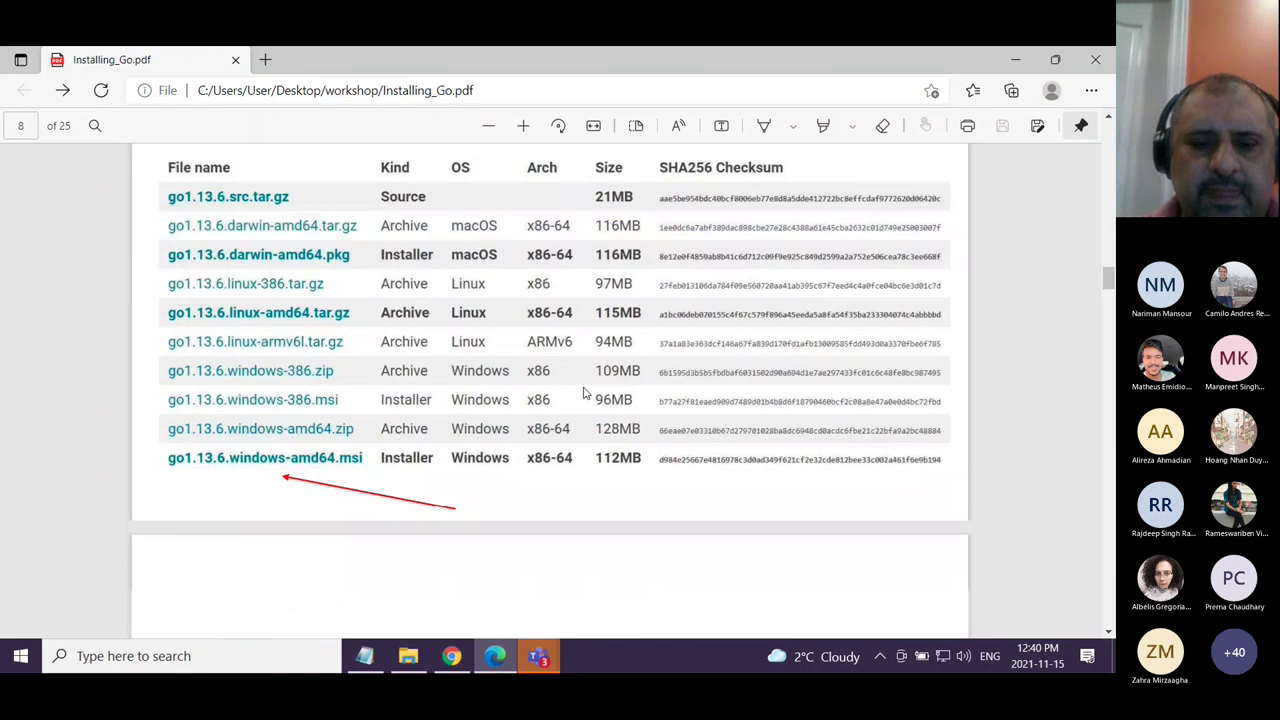
scroll(596, 414, down, 1)
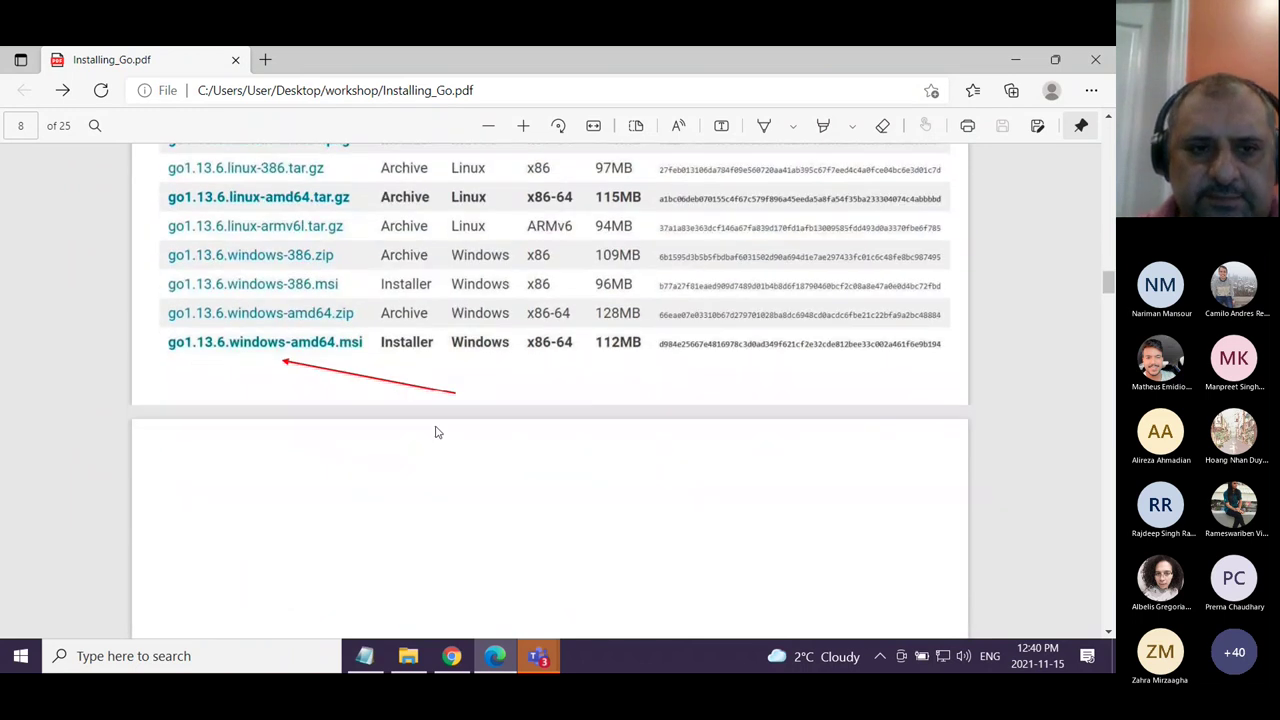
Show the full go1.13.6 download table with its SHA256 checksums in the PDF and check the meeting chat in Teams
scroll(280, 423, up, 1)
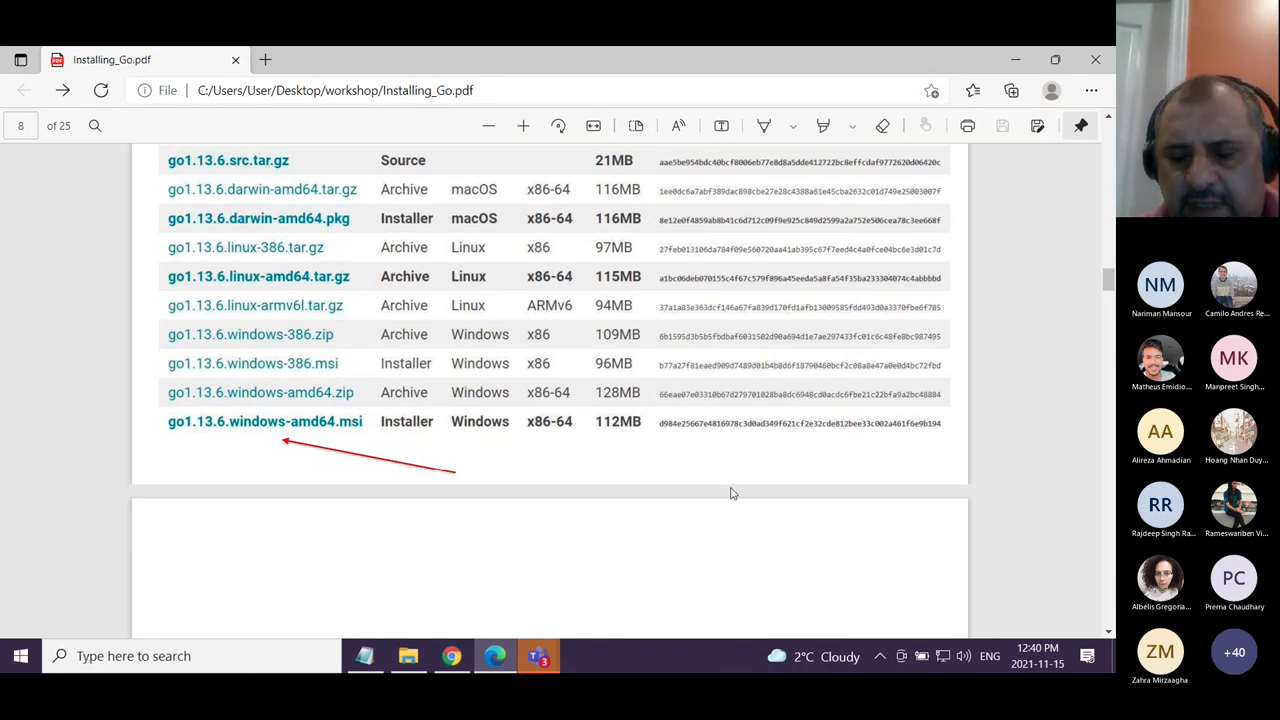
scroll(762, 525, up, 2)
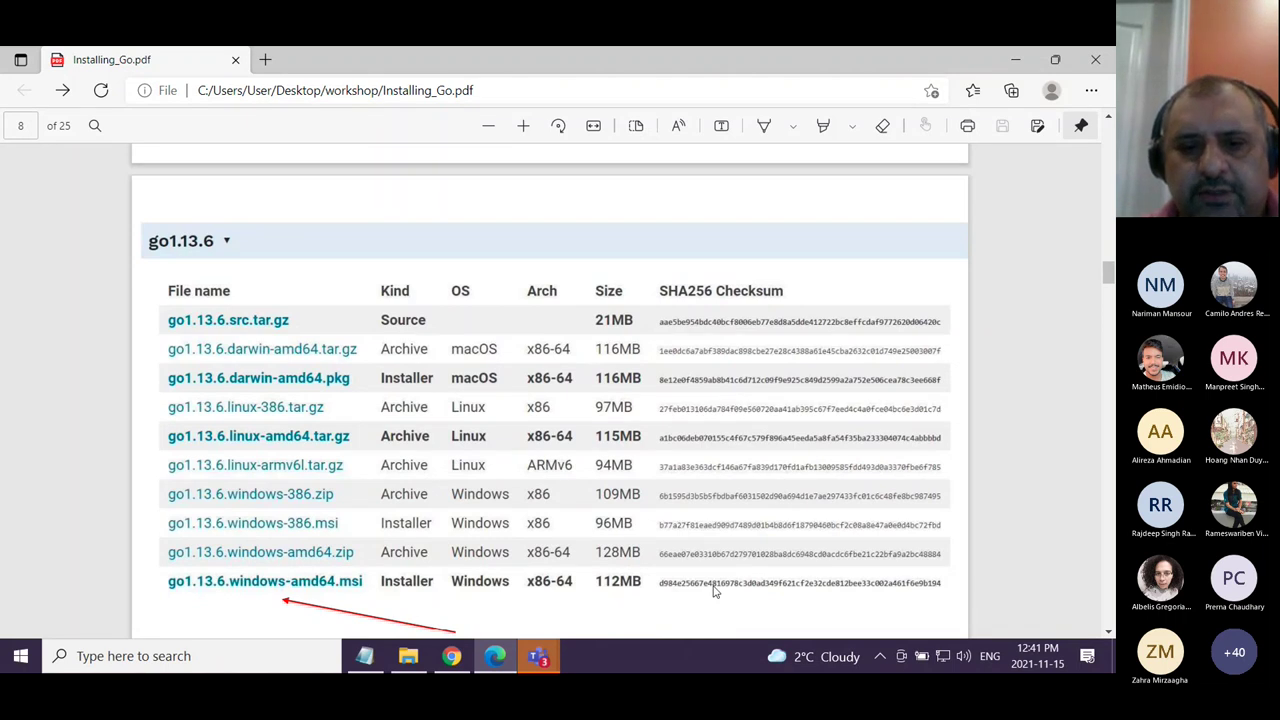
mouse_move(538, 656)
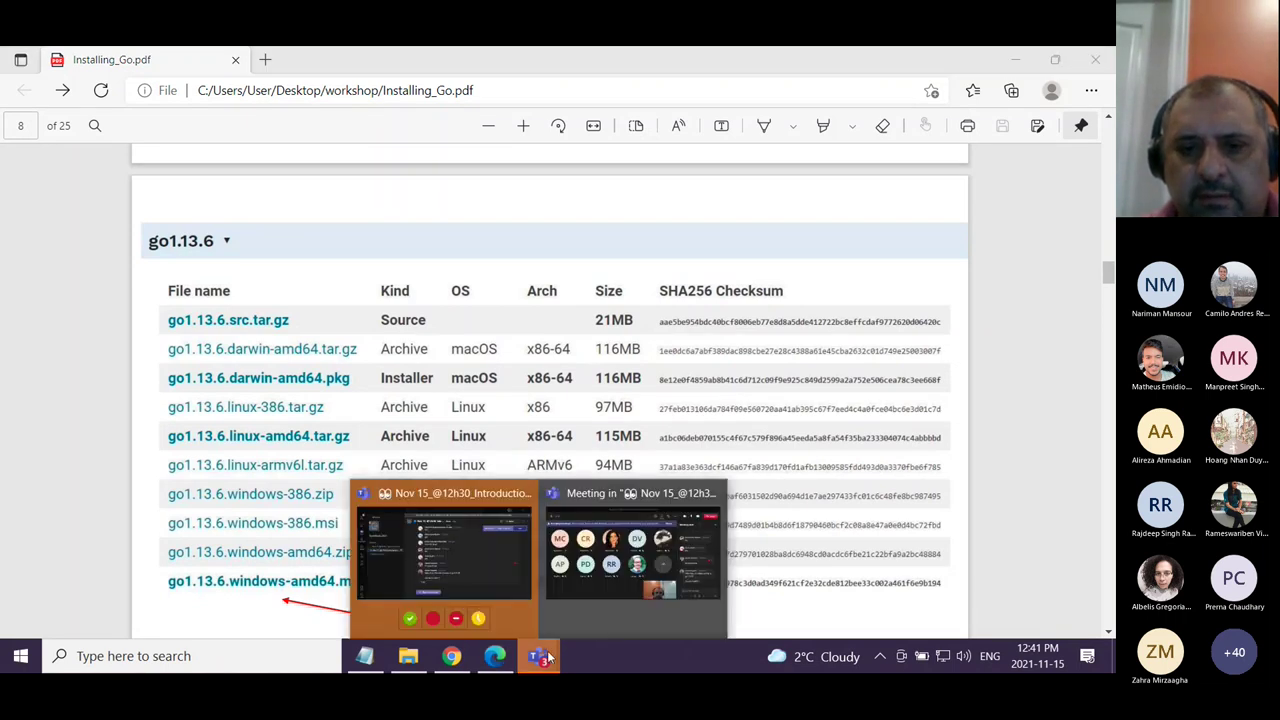
click(634, 580)
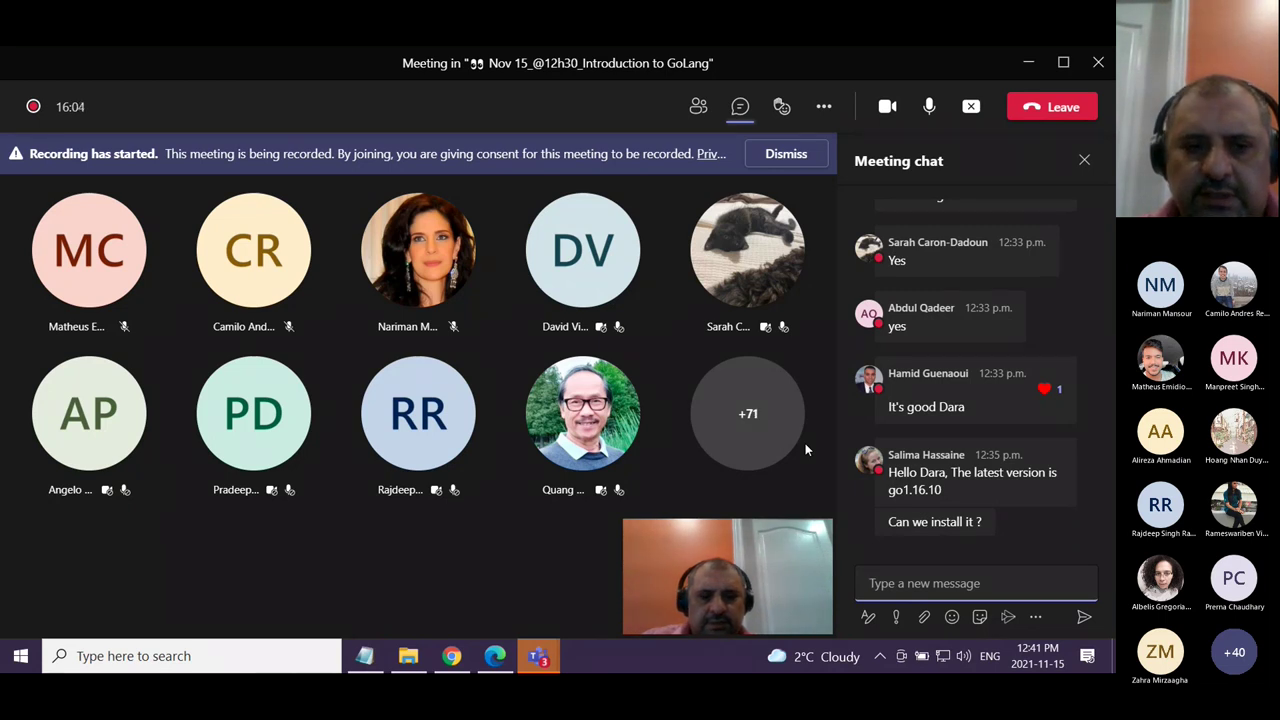
click(492, 660)
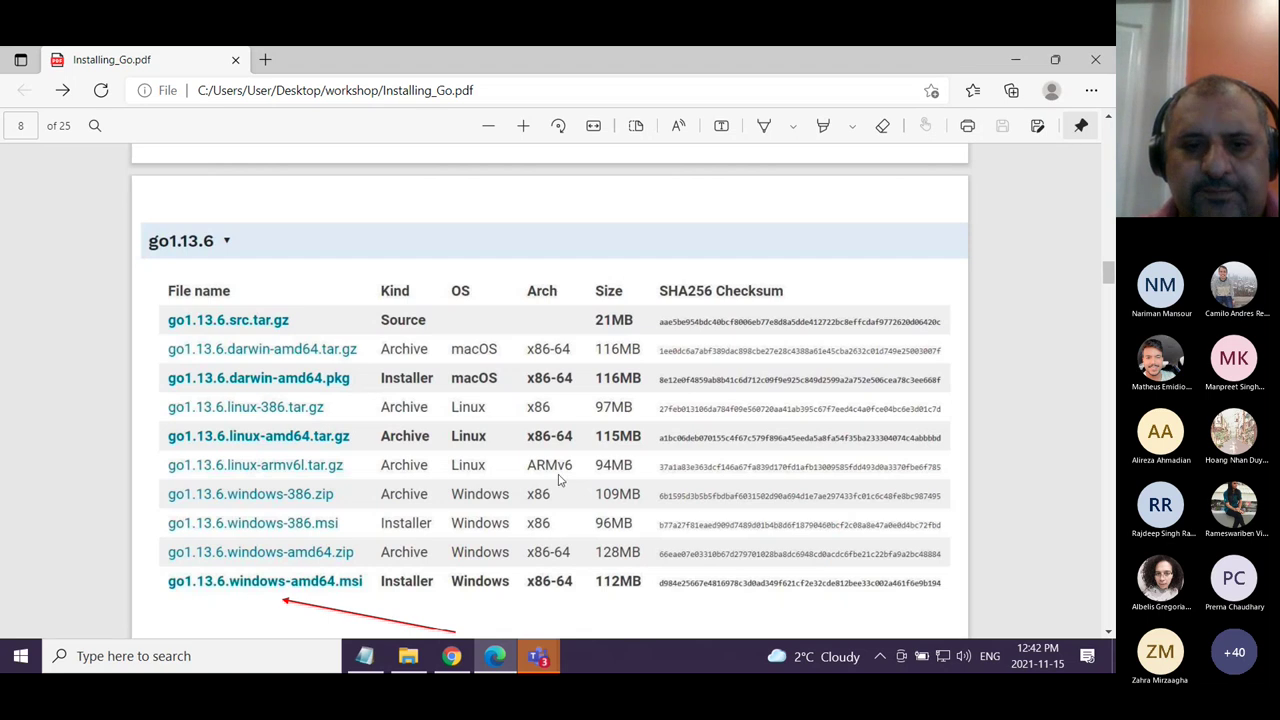
Show the Windows checksum slide in the PDF and locate go1.17.3.windows-amd64.msi in the Downloads folder in File Explorer
scroll(562, 481, down, 5)
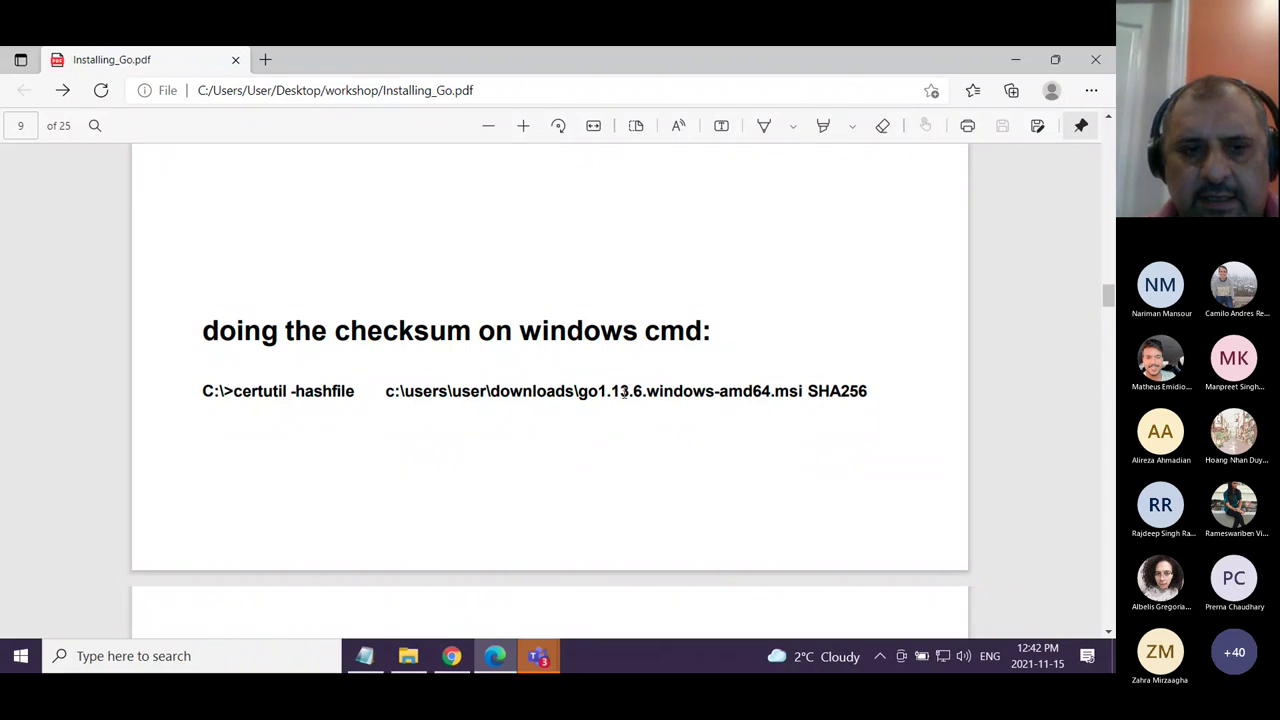
right_click(20, 655)
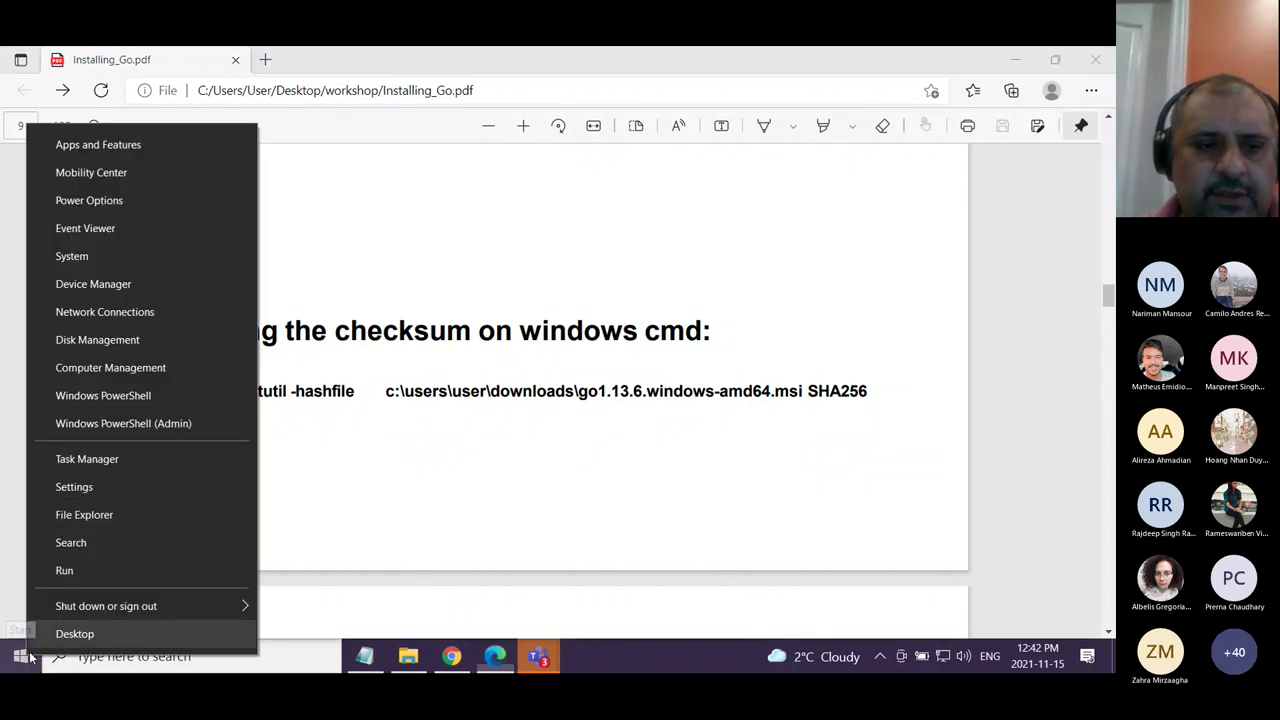
click(98, 515)
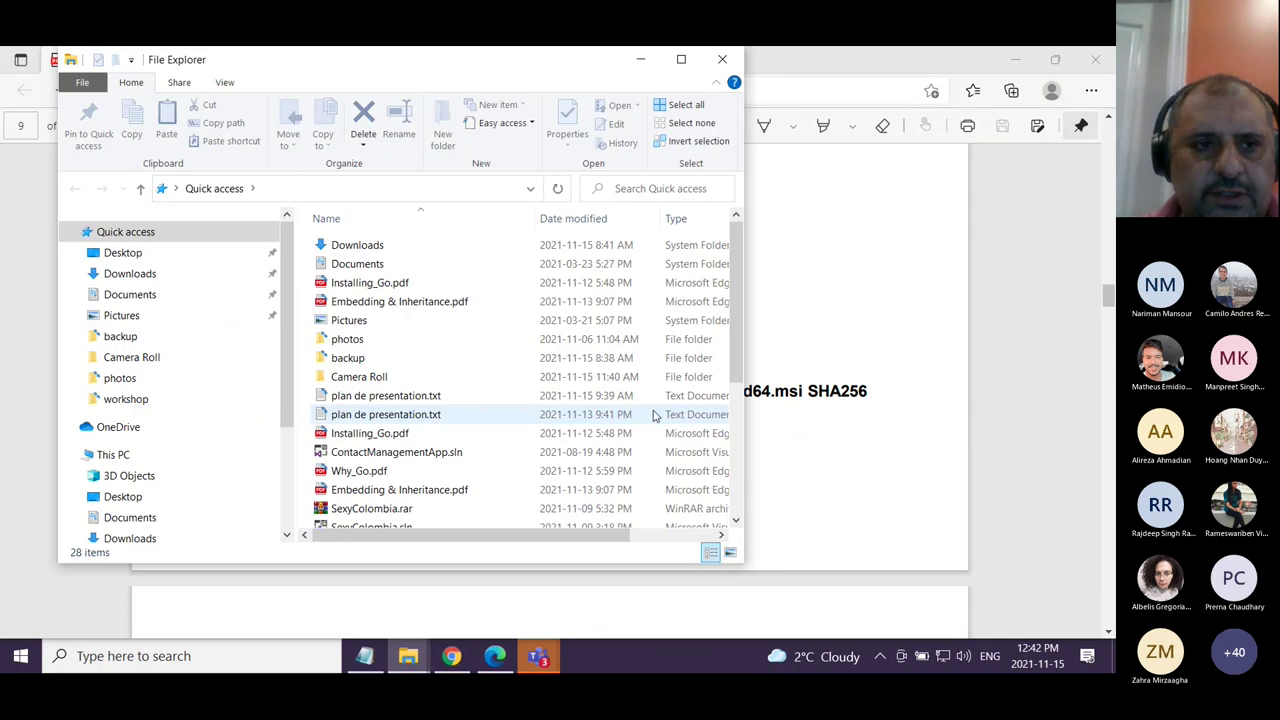
click(130, 273)
click(405, 268)
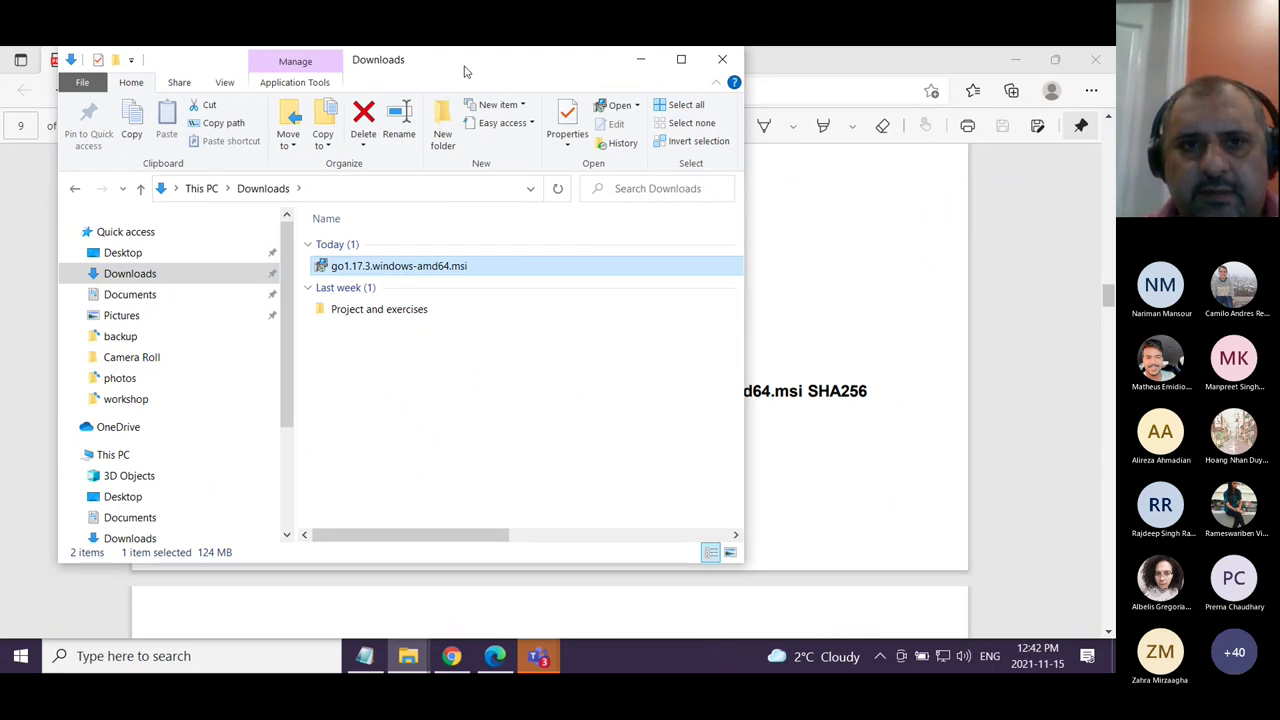
drag(464, 71, 643, 231)
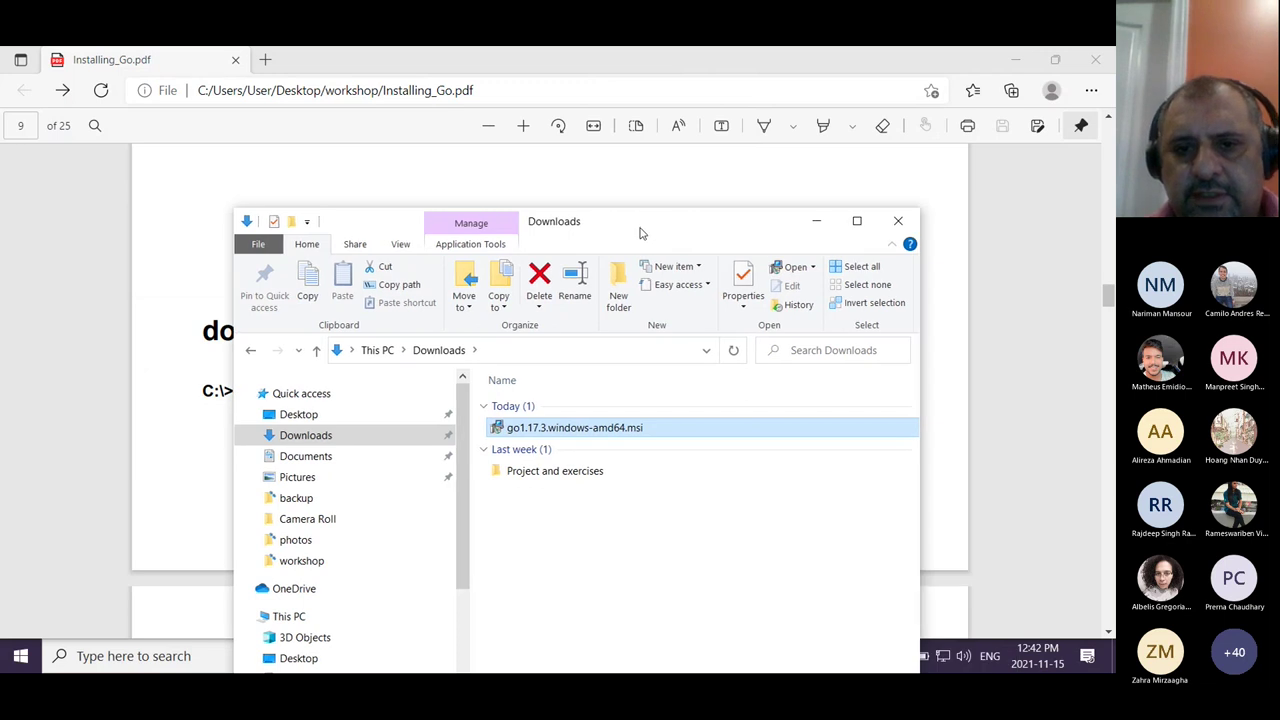
Copy the installer's file name without its extension, go1.17.3.windows-amd64, and minimise the Downloads window
right_click(597, 428)
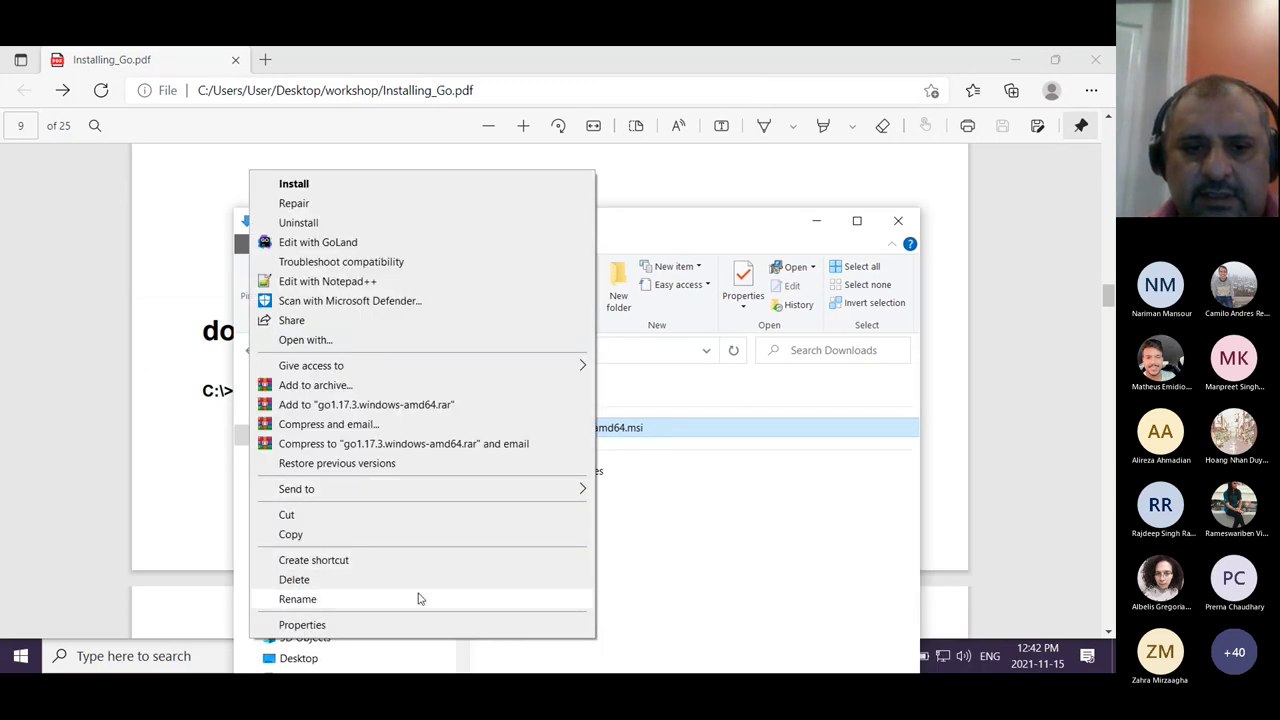
click(420, 597)
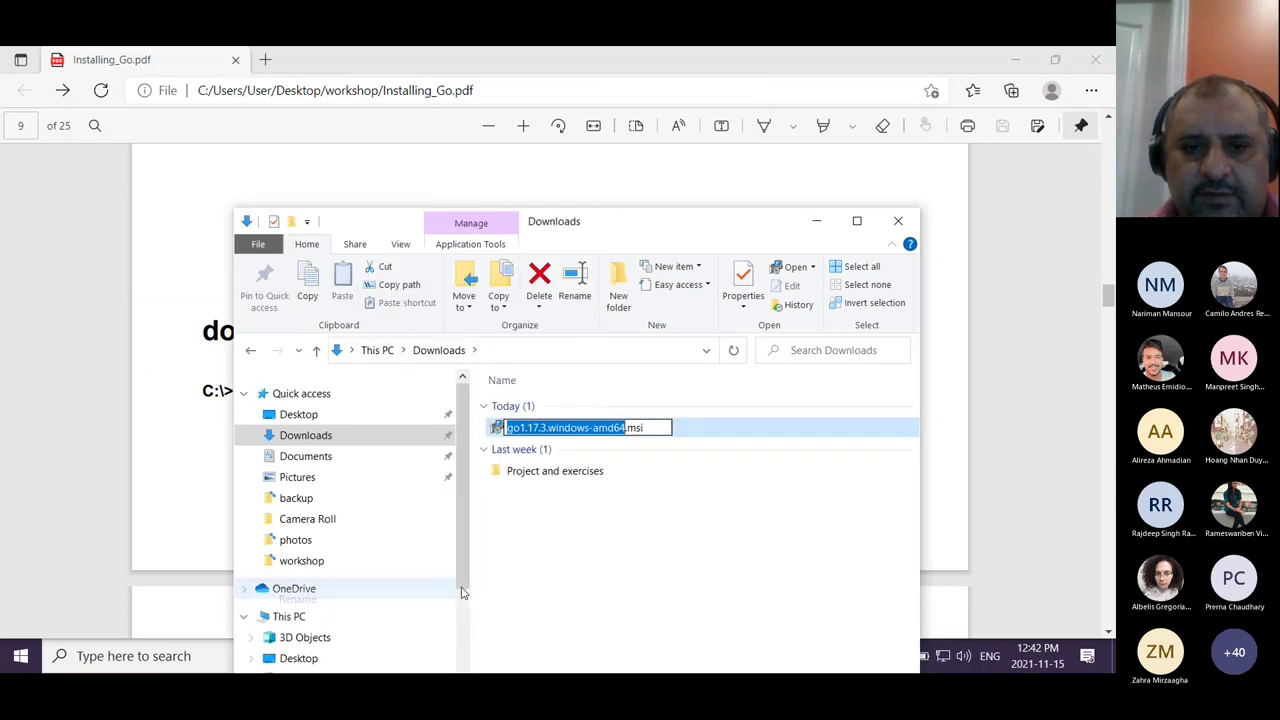
click(563, 548)
click(826, 232)
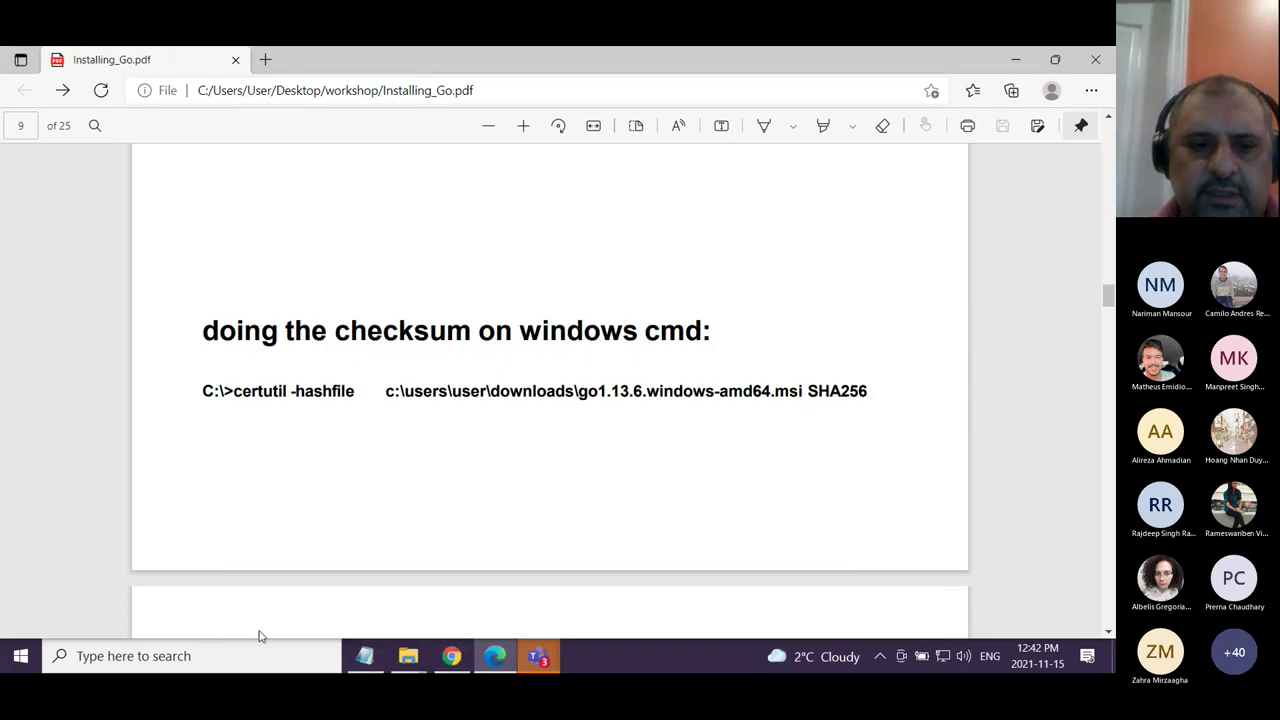
Open a Command Prompt and place its window below the certutil command shown on the slide
click(243, 655)
text(cmd)
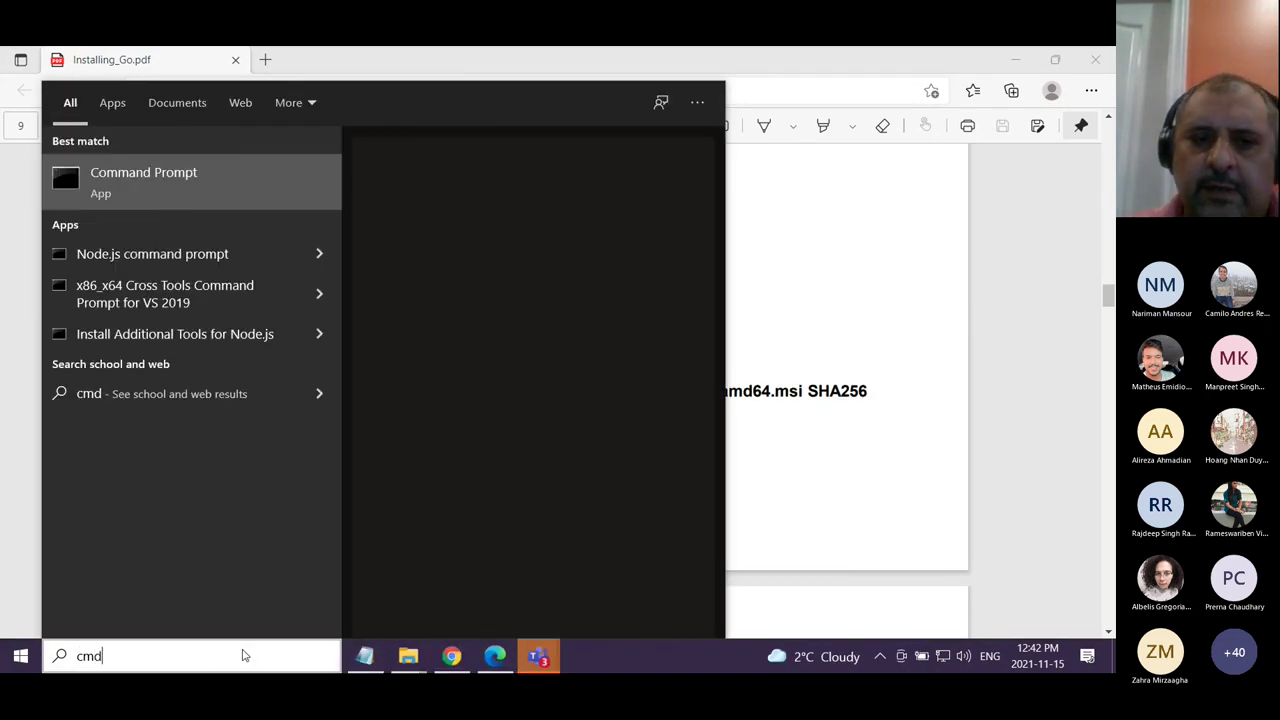
key(Return)
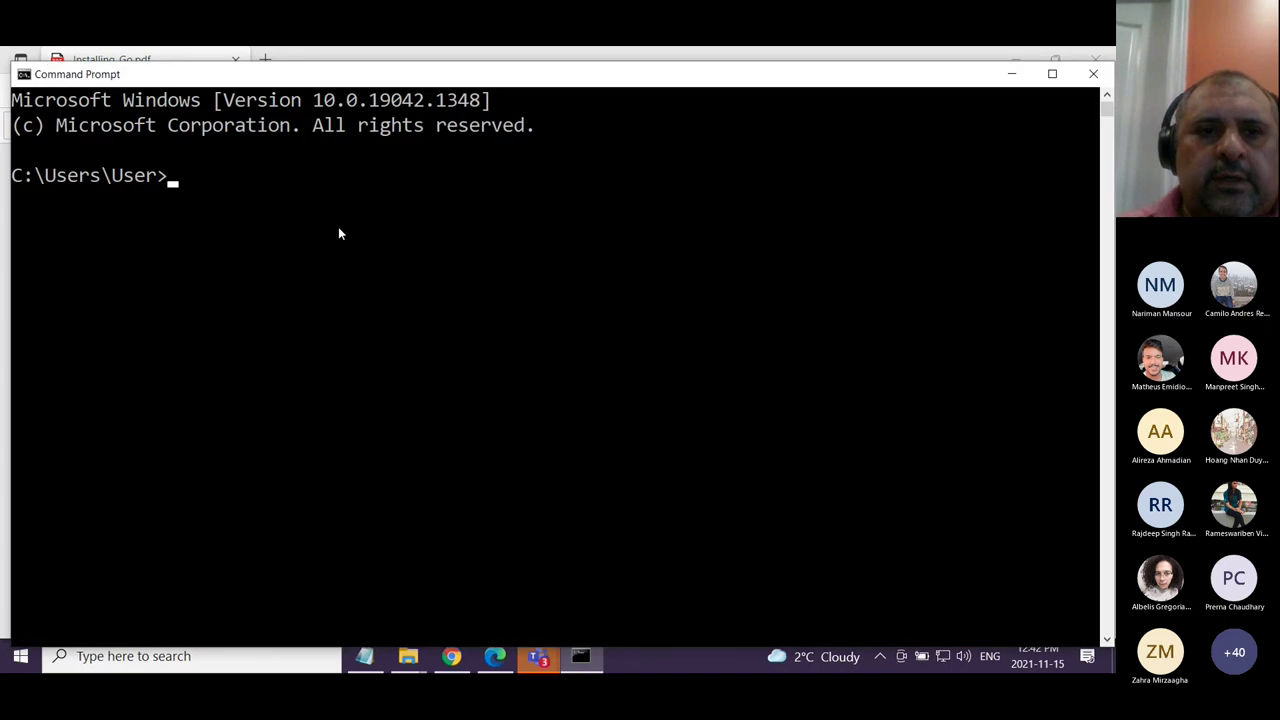
drag(323, 77, 421, 436)
Change to the downloads directory in the Command Prompt and list its contents with dir
text(c)
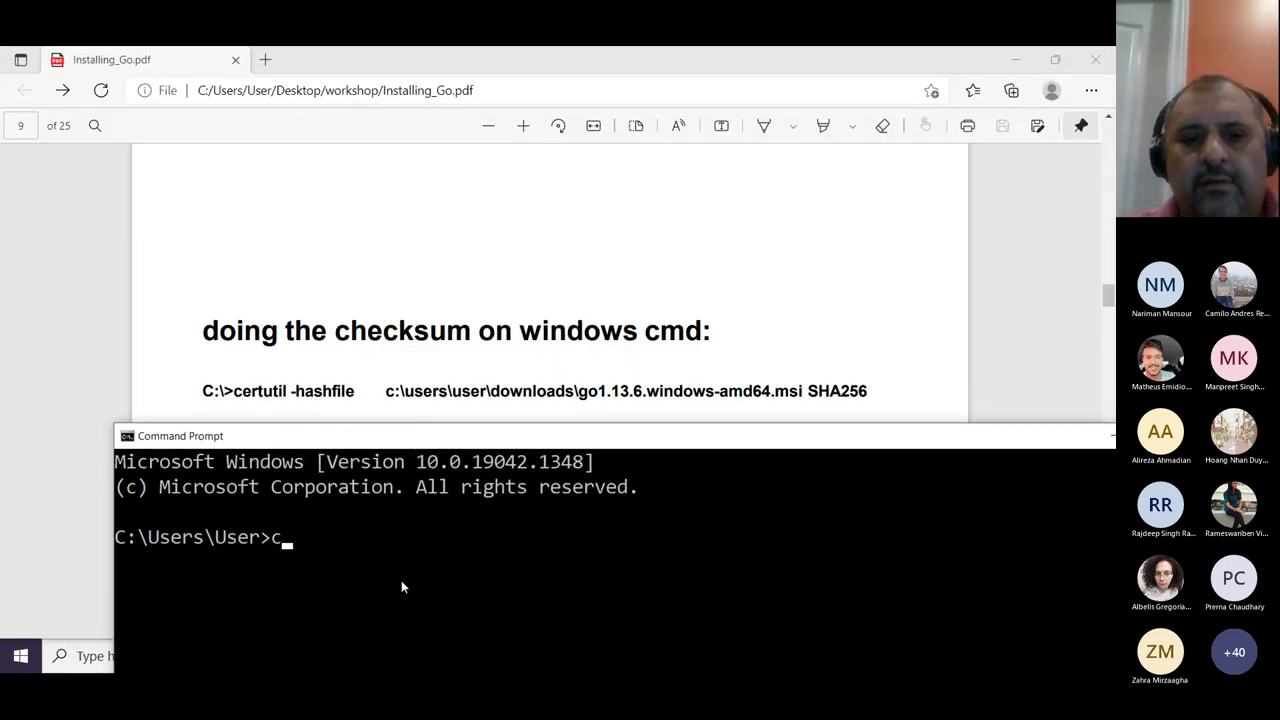
text(d downal)
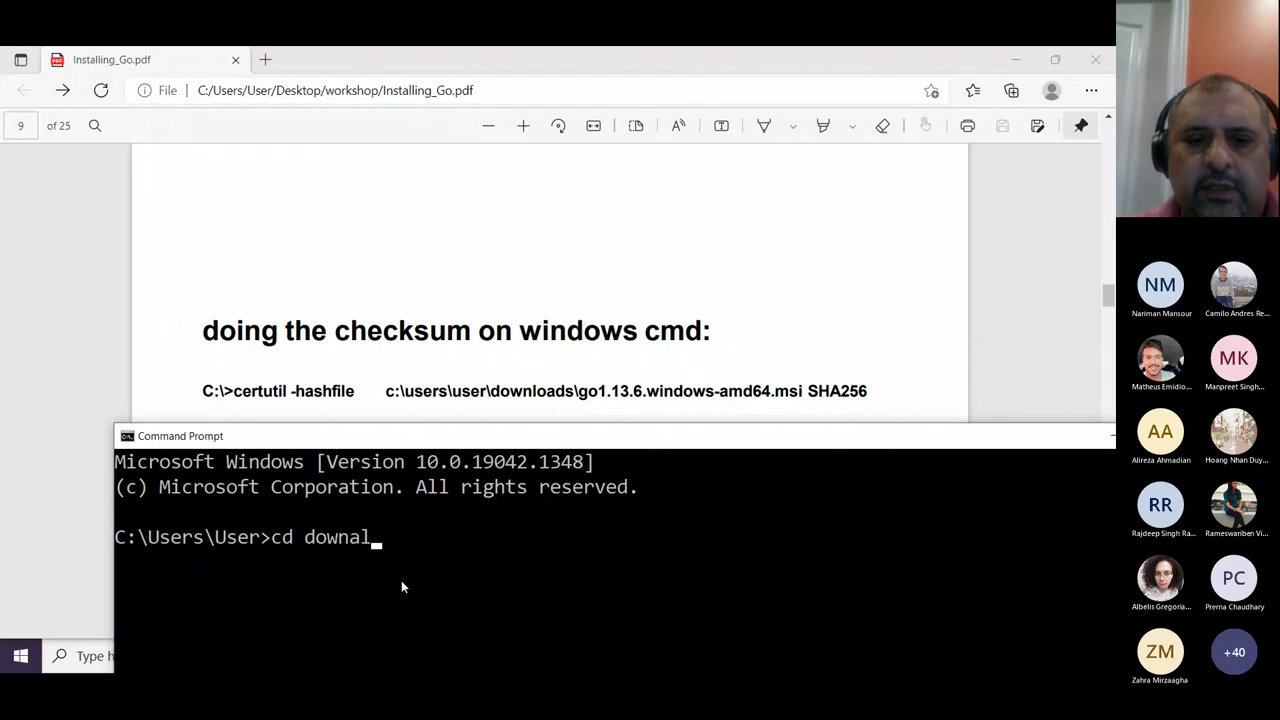
key(BackSpace)
key(BackSpace)
text(loads)
key(Return)
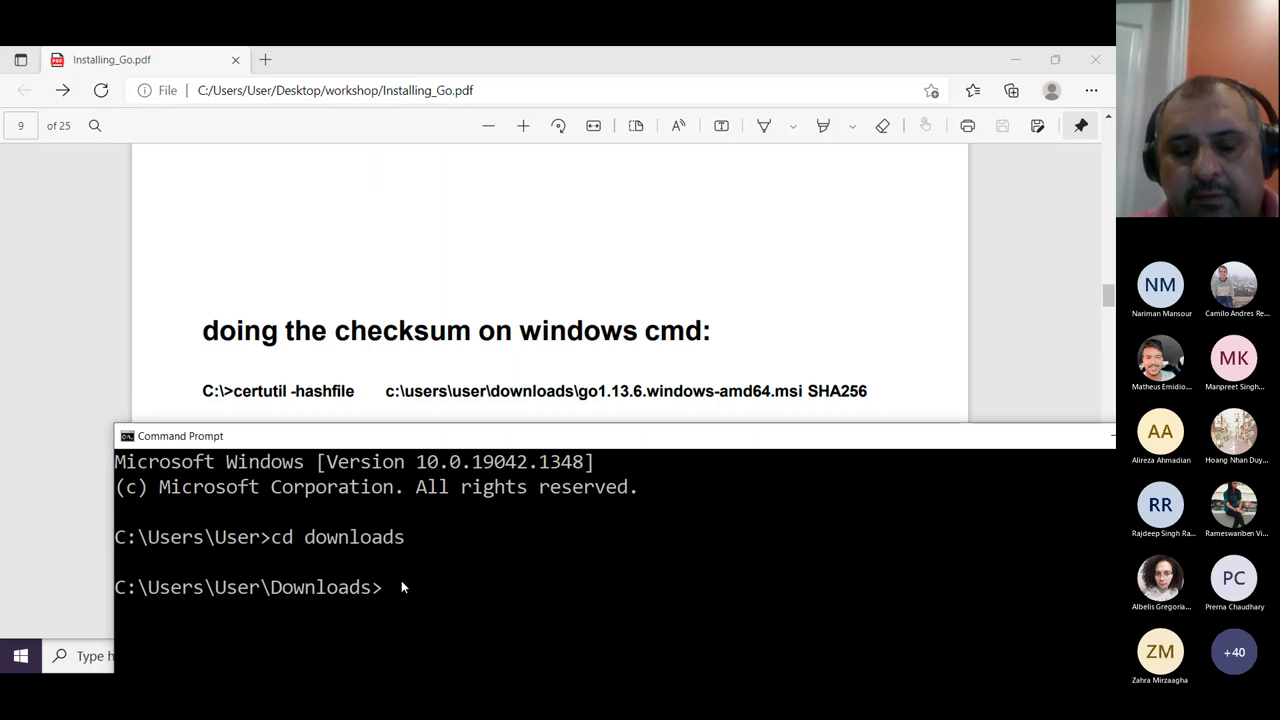
text(dir)
key(Return)
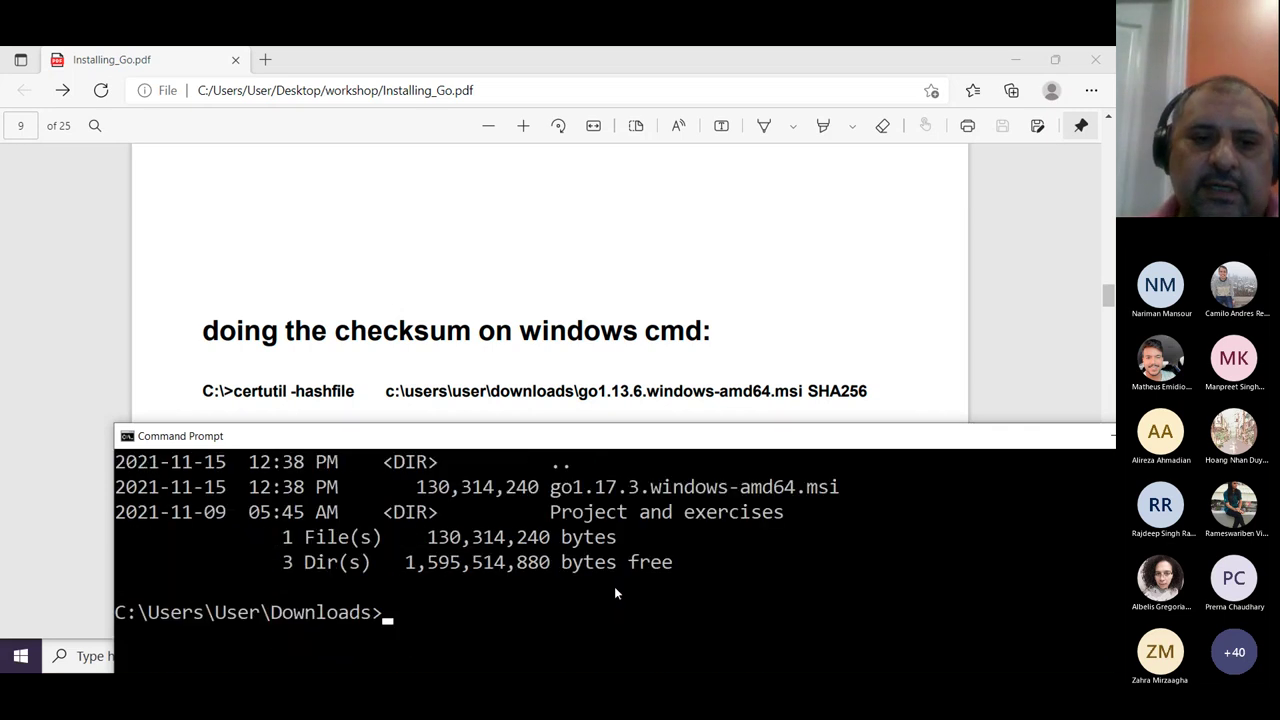
Compute the installer's hash by running certutil -hashfile go1.17.3.windows-amd64.msi SHA256
text(cert)
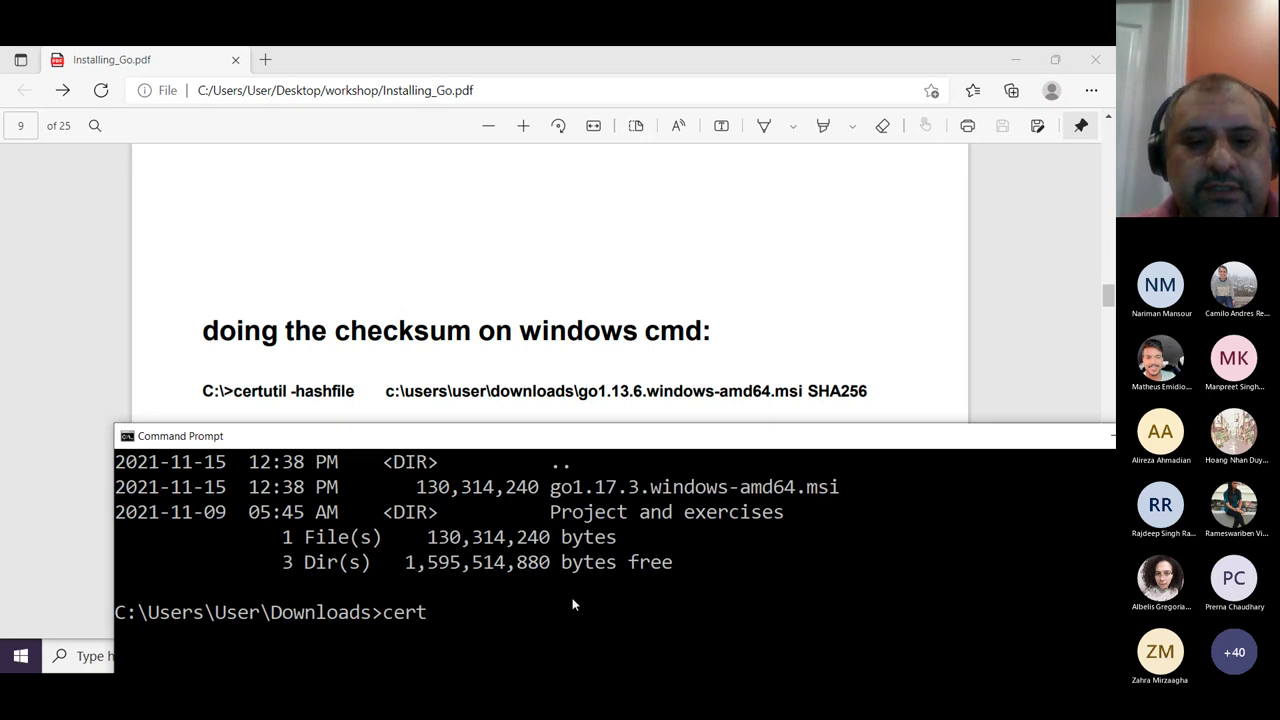
text(util)
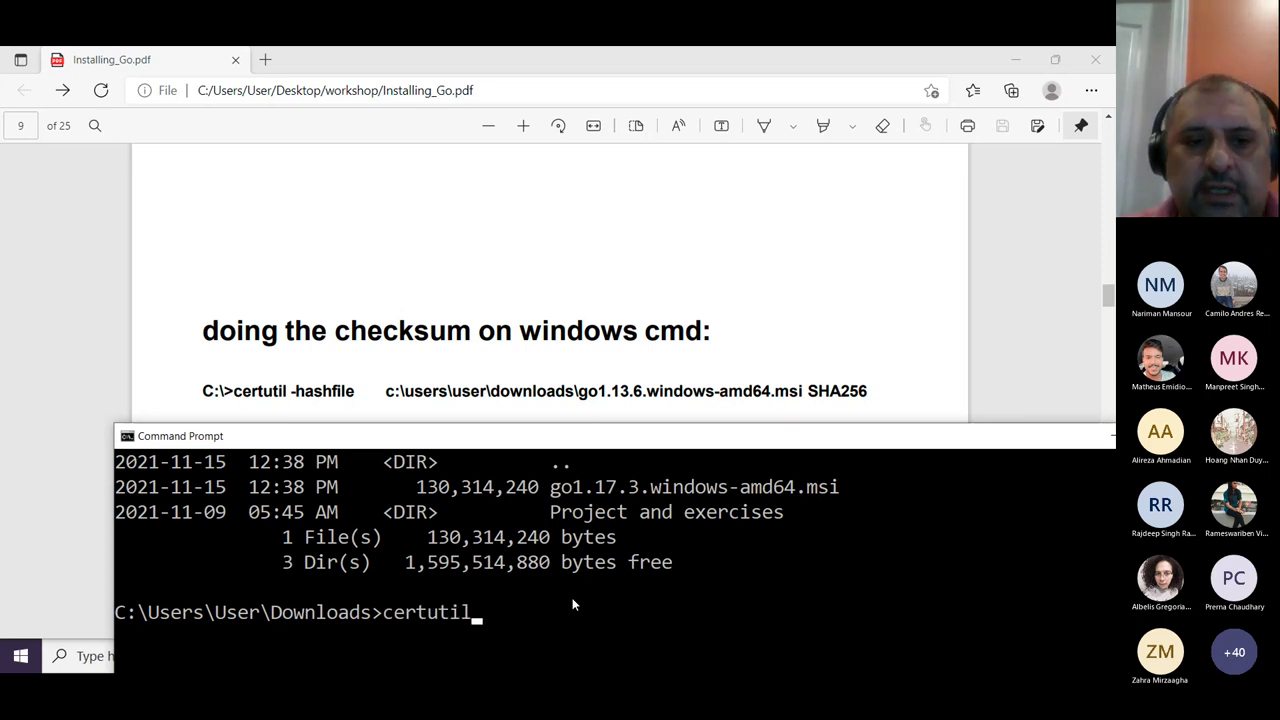
text( -hash)
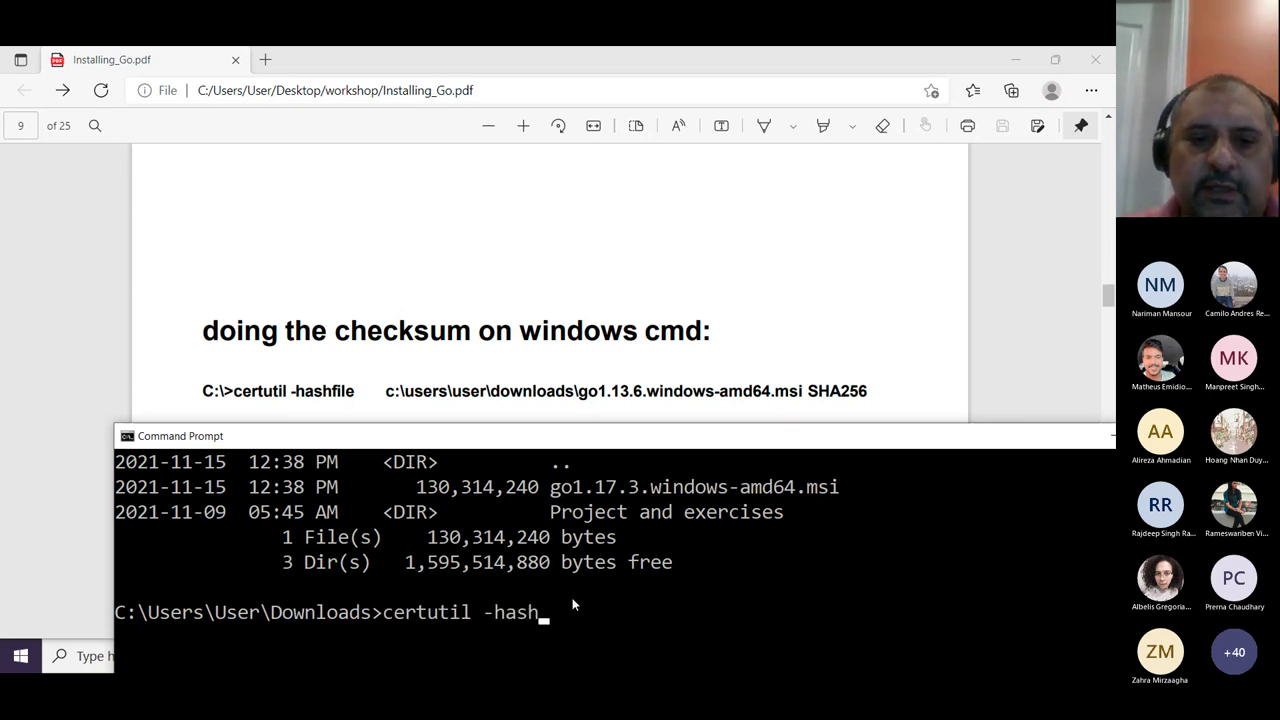
text(file)
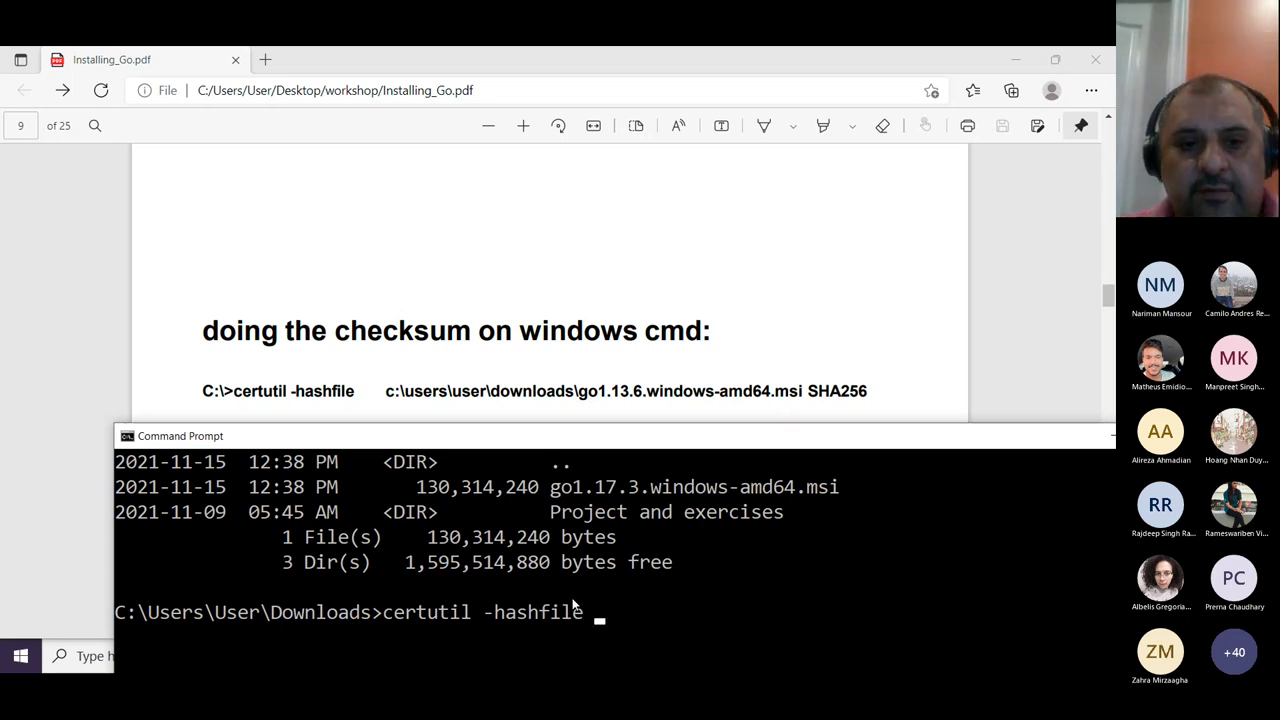
text(go1.17.3.windows-amd64)
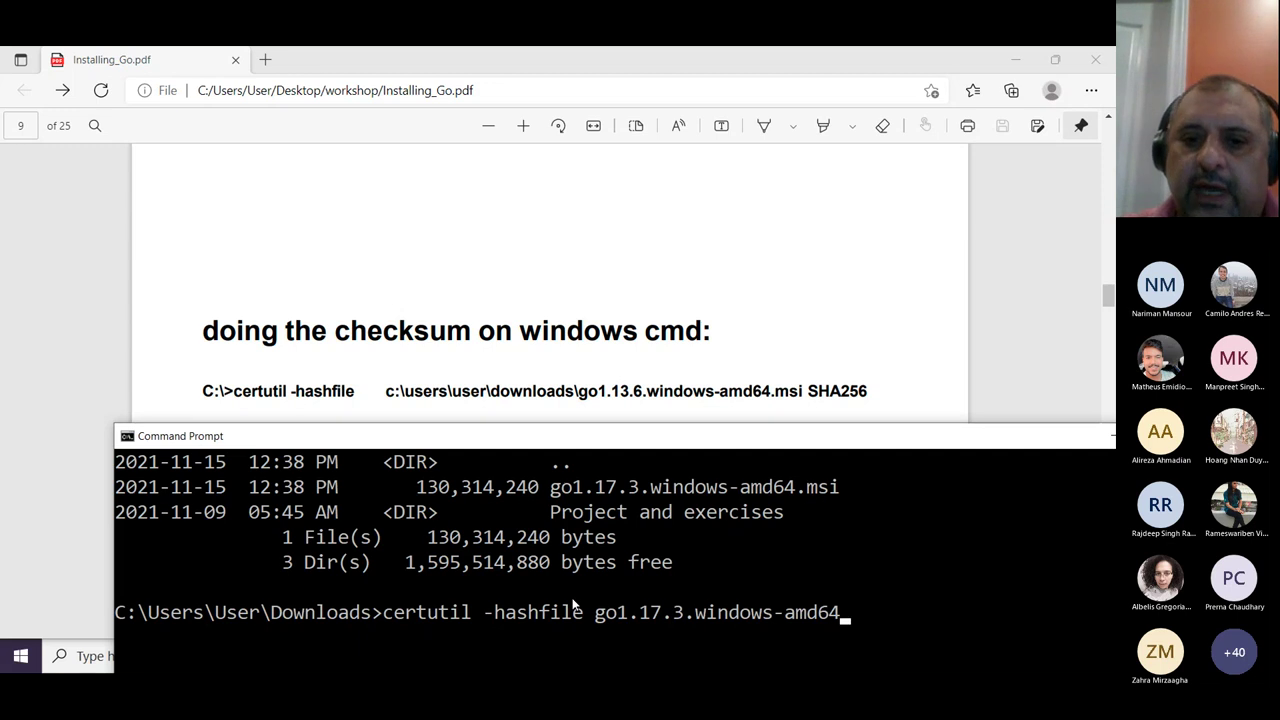
text(.msi)
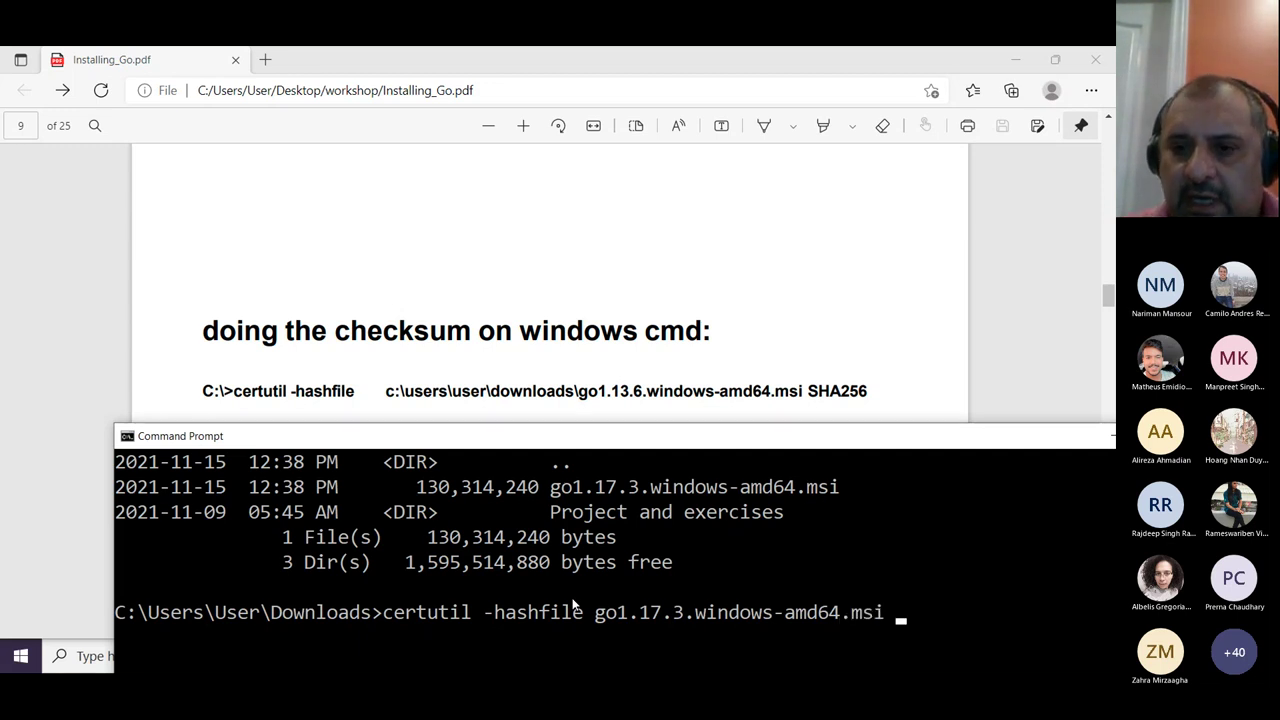
key(Caps_Lock)
text(SHA)
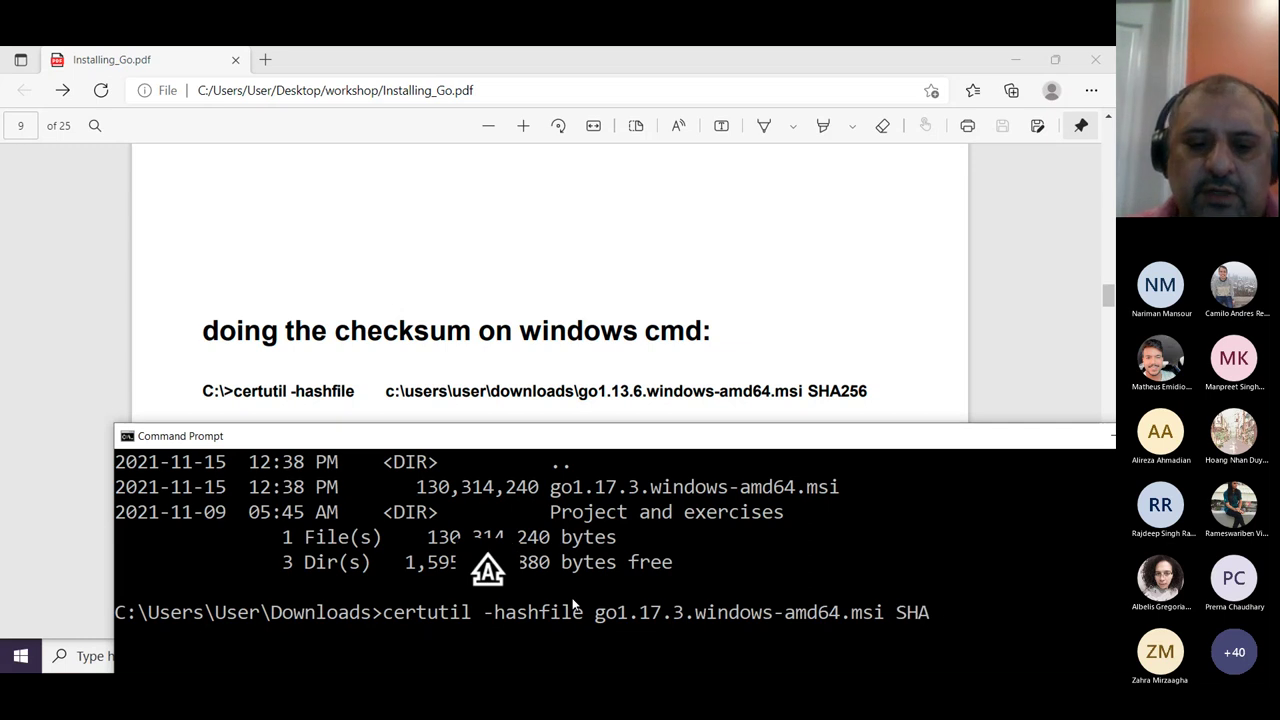
text(256)
key(Return)
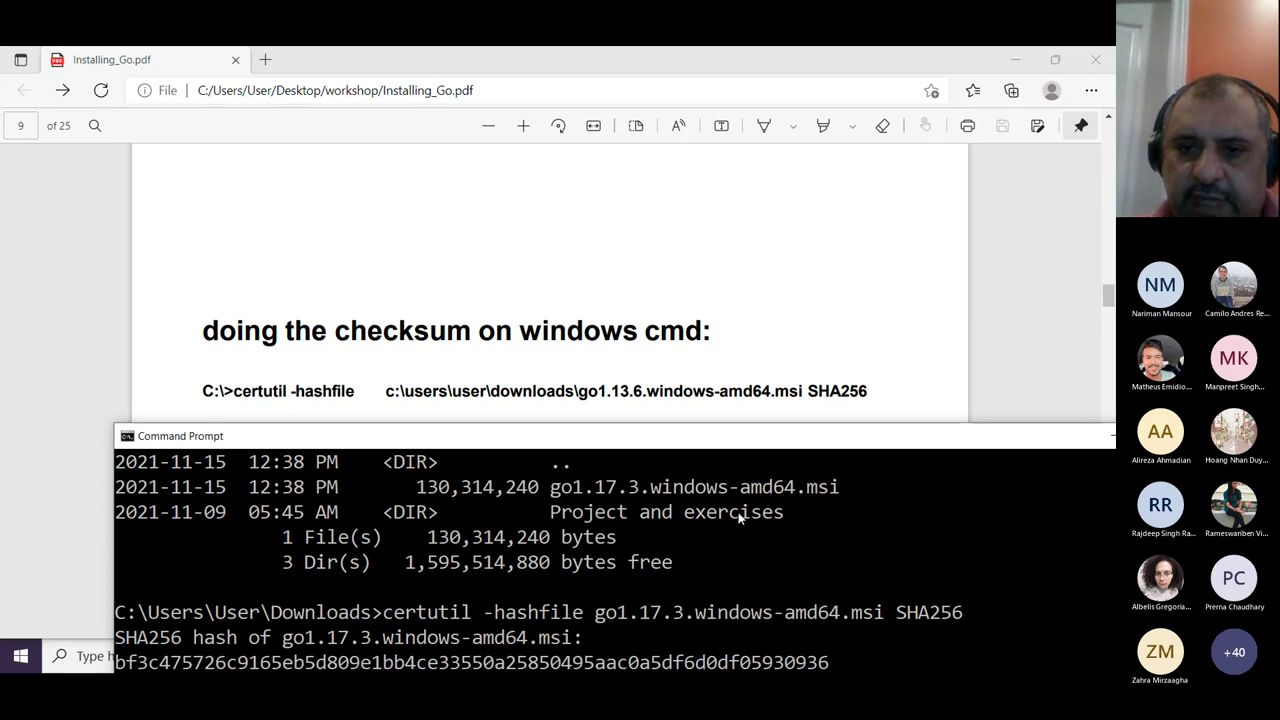
Highlight the computed SHA256 hash in the Command Prompt and go back to the go1.13.6 checksum table in the PDF
drag(737, 440, 701, 287)
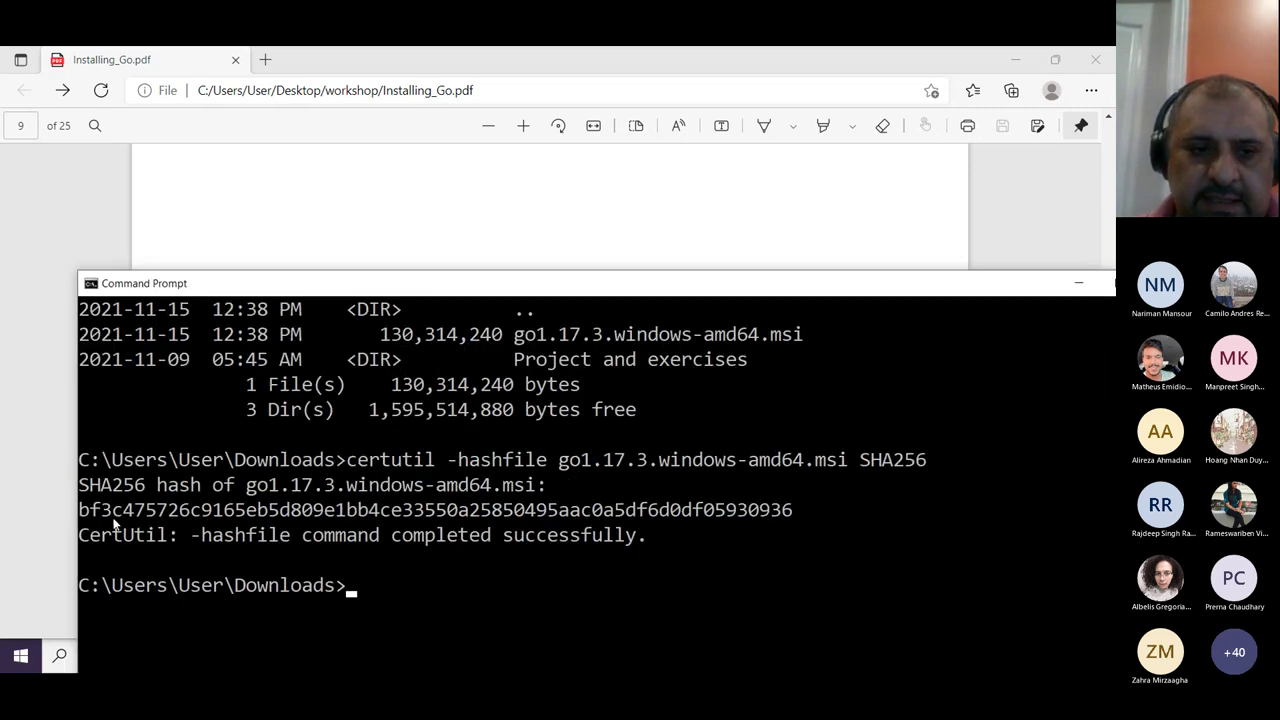
drag(86, 515, 779, 512)
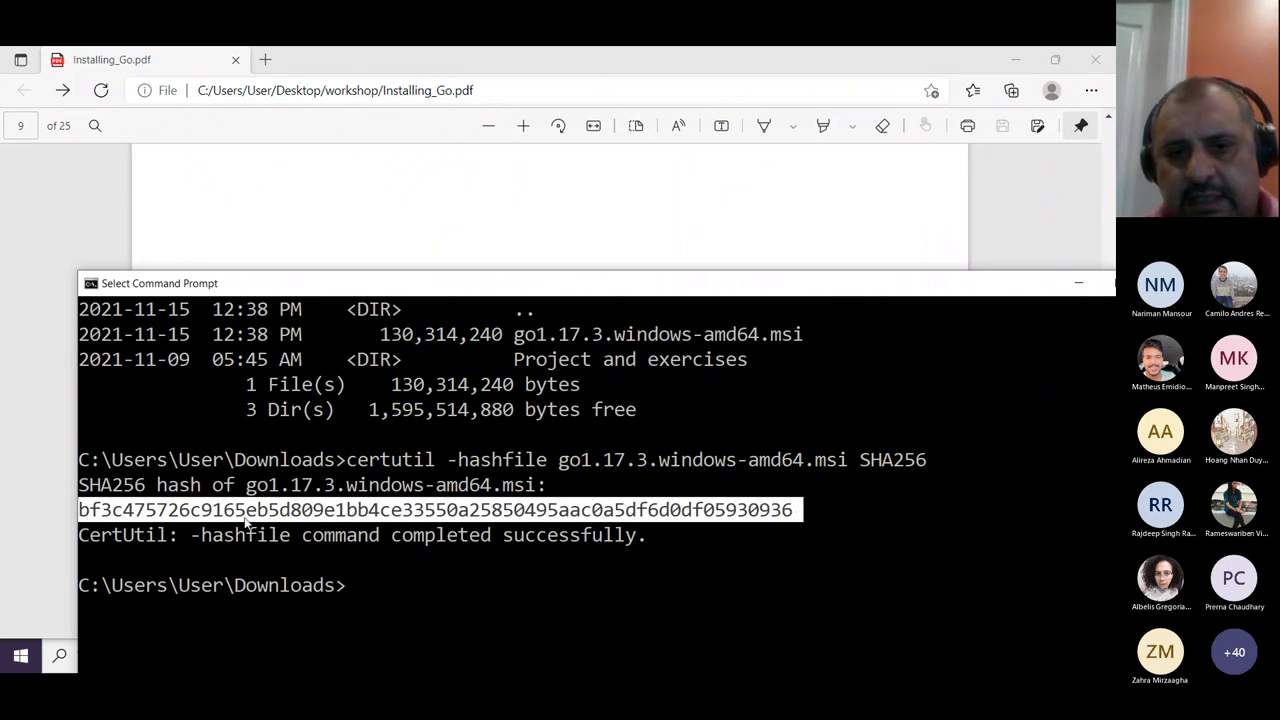
click(763, 234)
scroll(657, 443, down, 2)
scroll(661, 443, up, 3)
scroll(661, 443, up, 5)
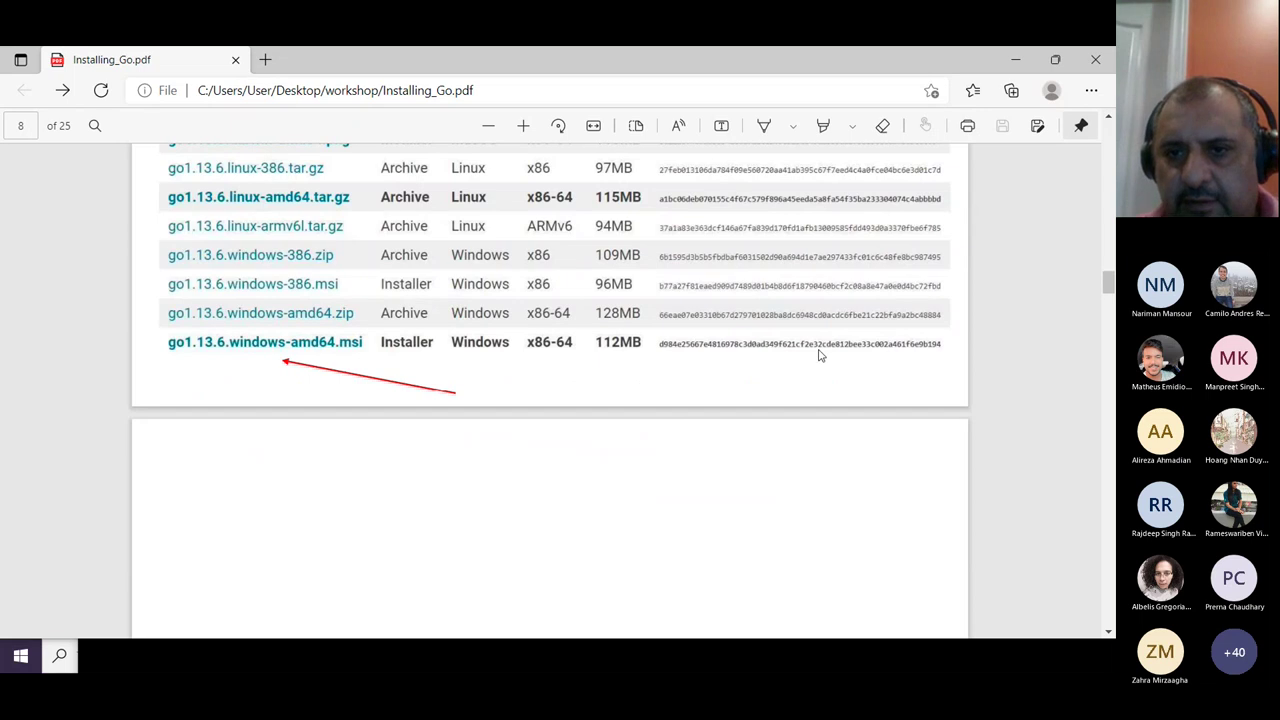
Bring the Command Prompt up again, then minimise both the PDF and Command Prompt windows
click(441, 659)
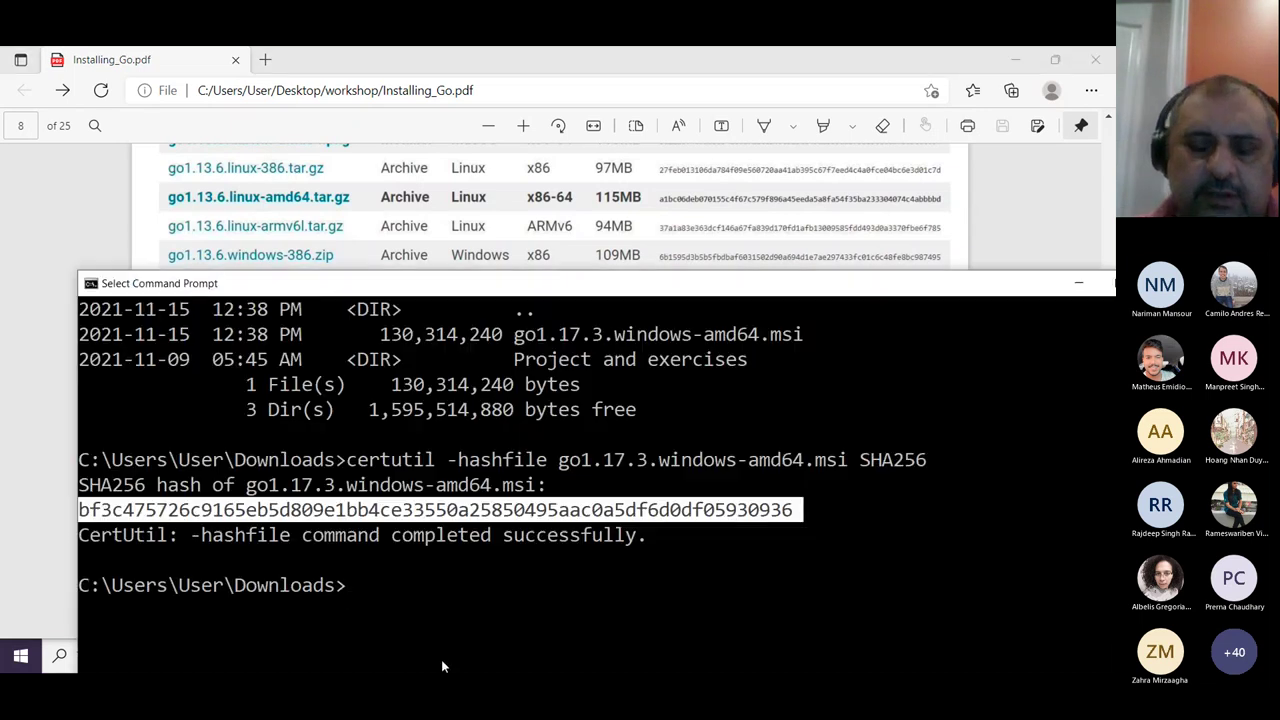
click(27, 553)
click(110, 655)
click(52, 594)
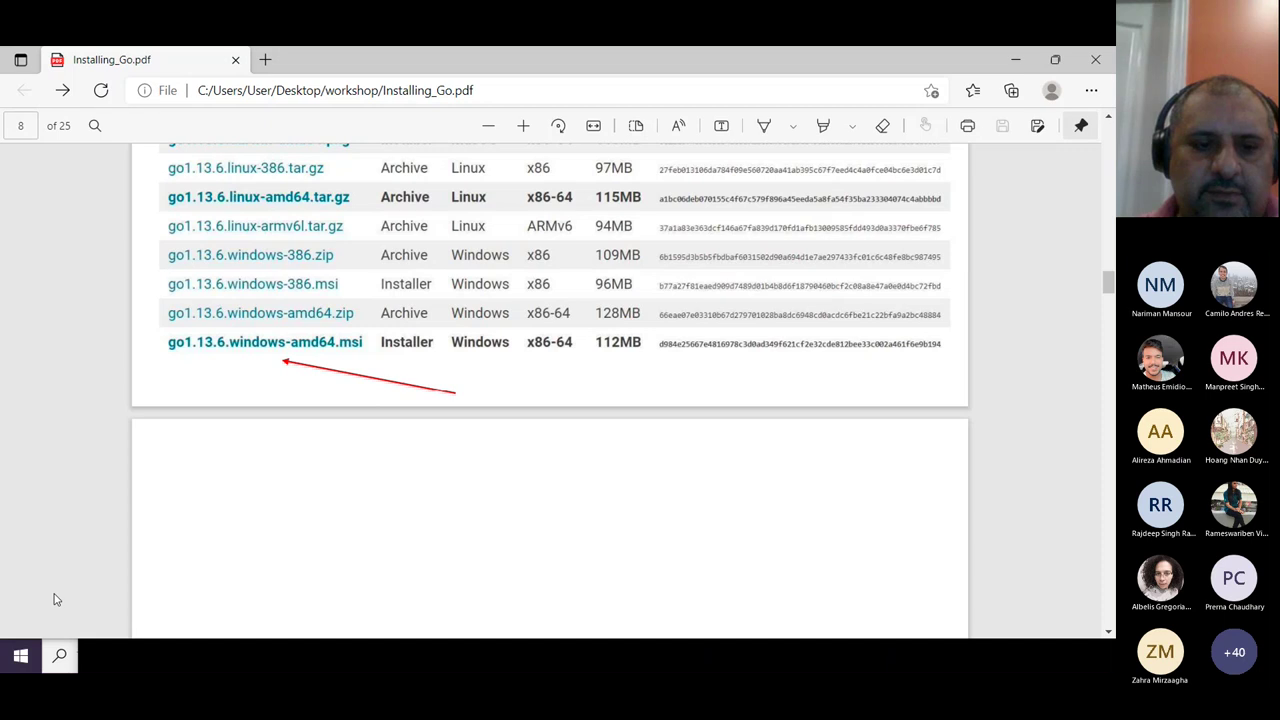
click(1018, 60)
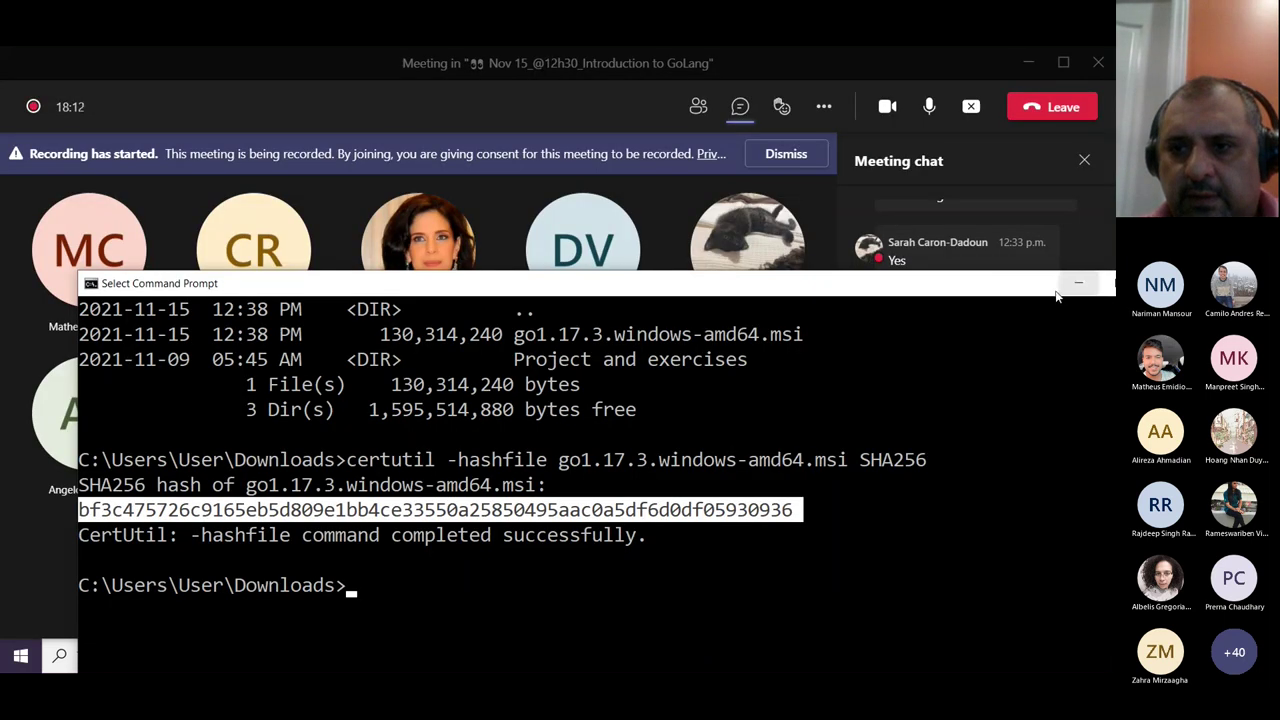
click(580, 655)
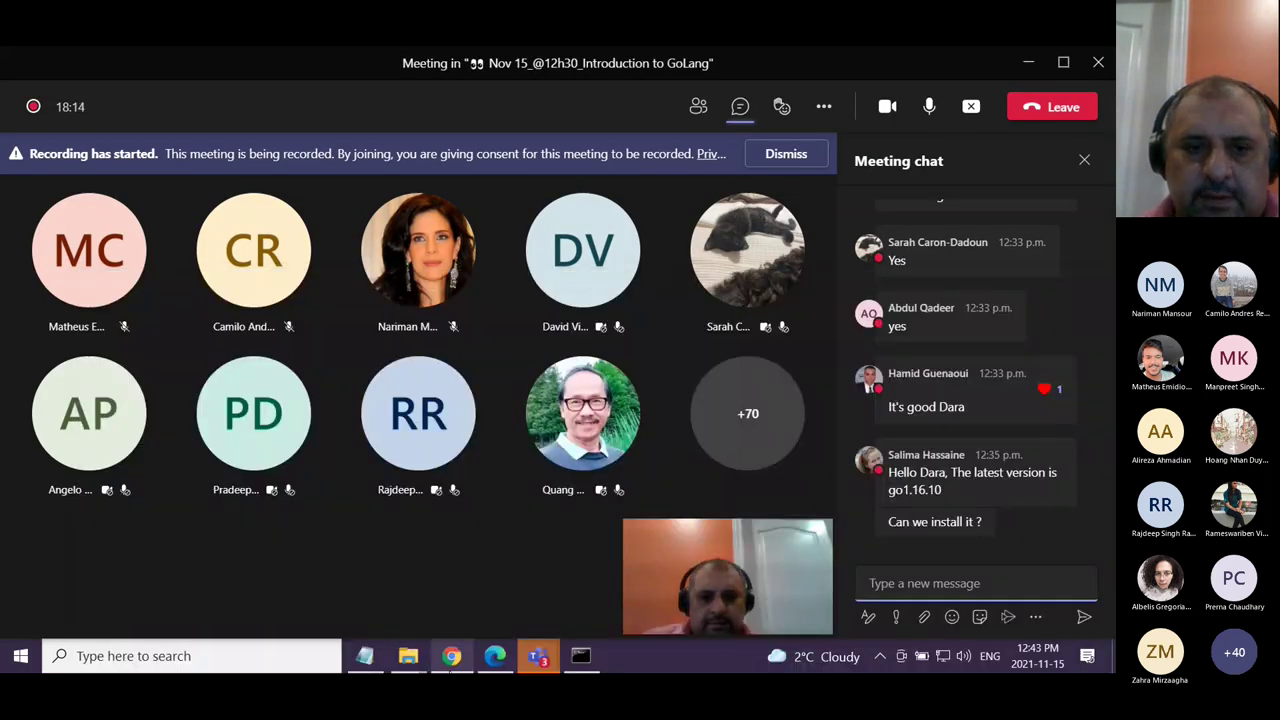
Switch to the Go Downloads page in Chrome and copy the SHA256 checksum listed for go1.17.3.windows-amd64.msi
click(451, 655)
drag(652, 436, 1003, 441)
key(ctrl+c)
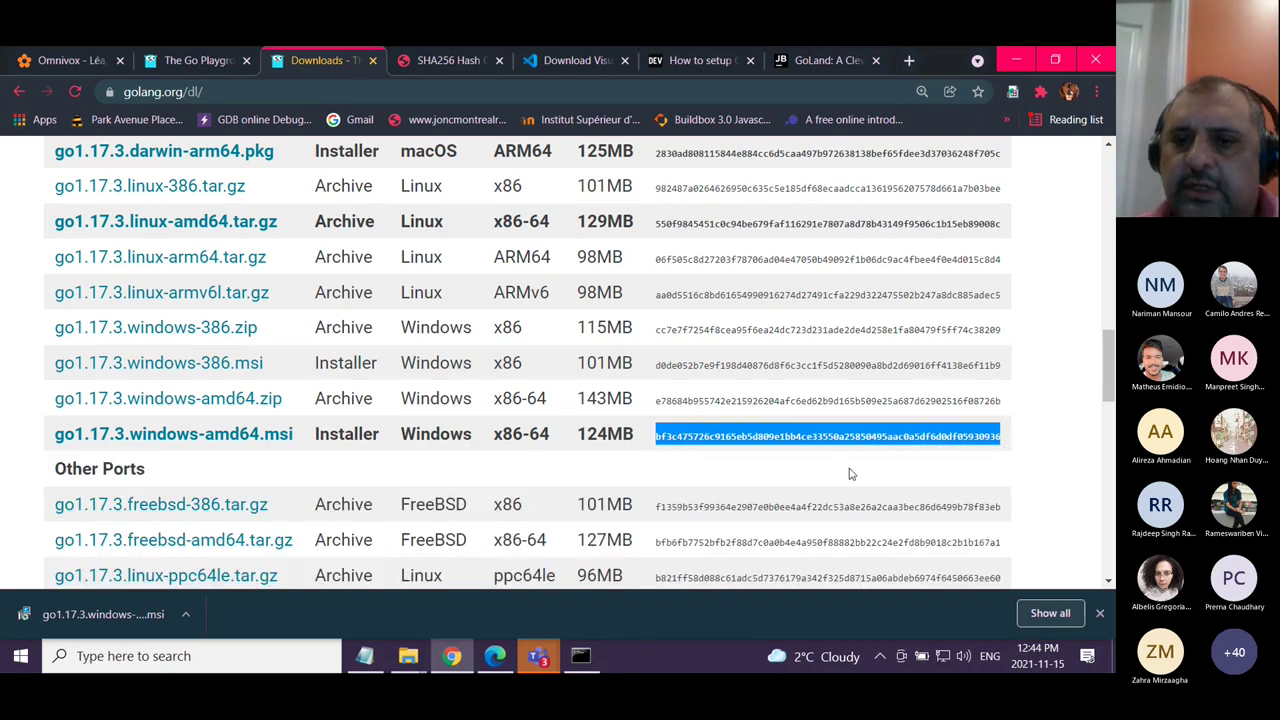
Paste the copied checksum into a new Notepad document, maximise the window and zoom out to 80% so it fits on one line
click(170, 656)
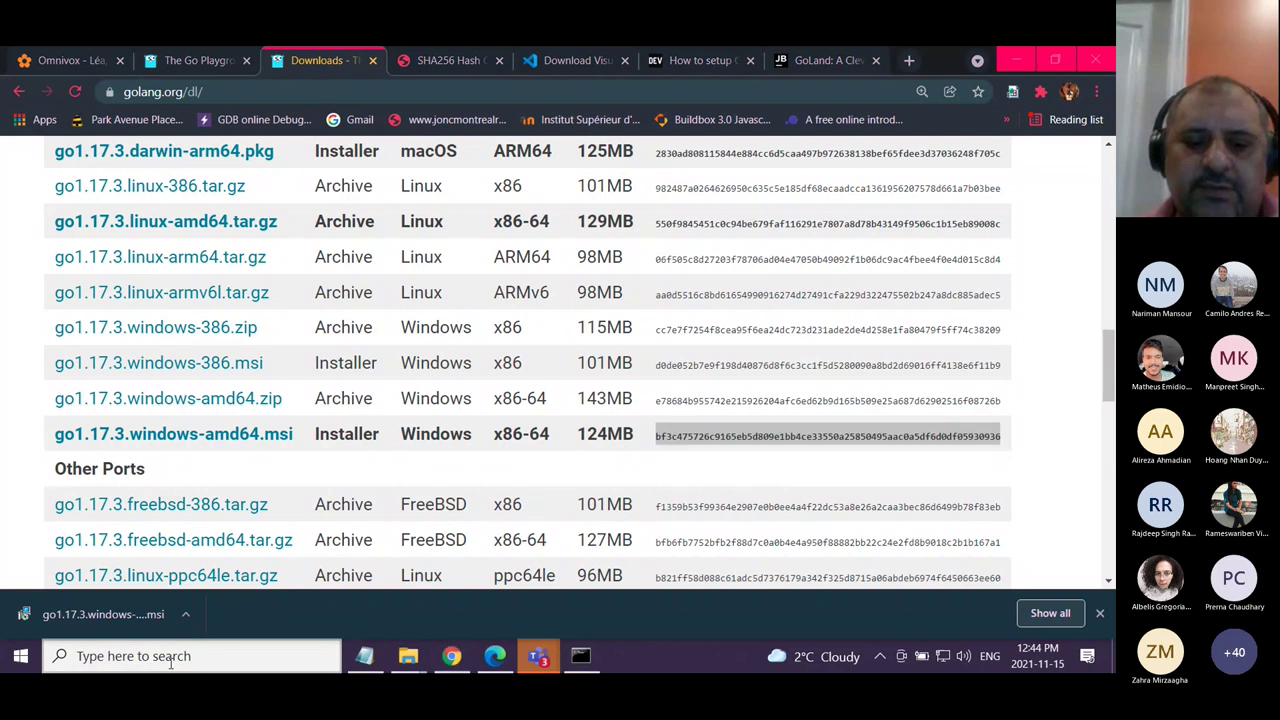
text(NOT)
key(Return)
key(ctrl+v)
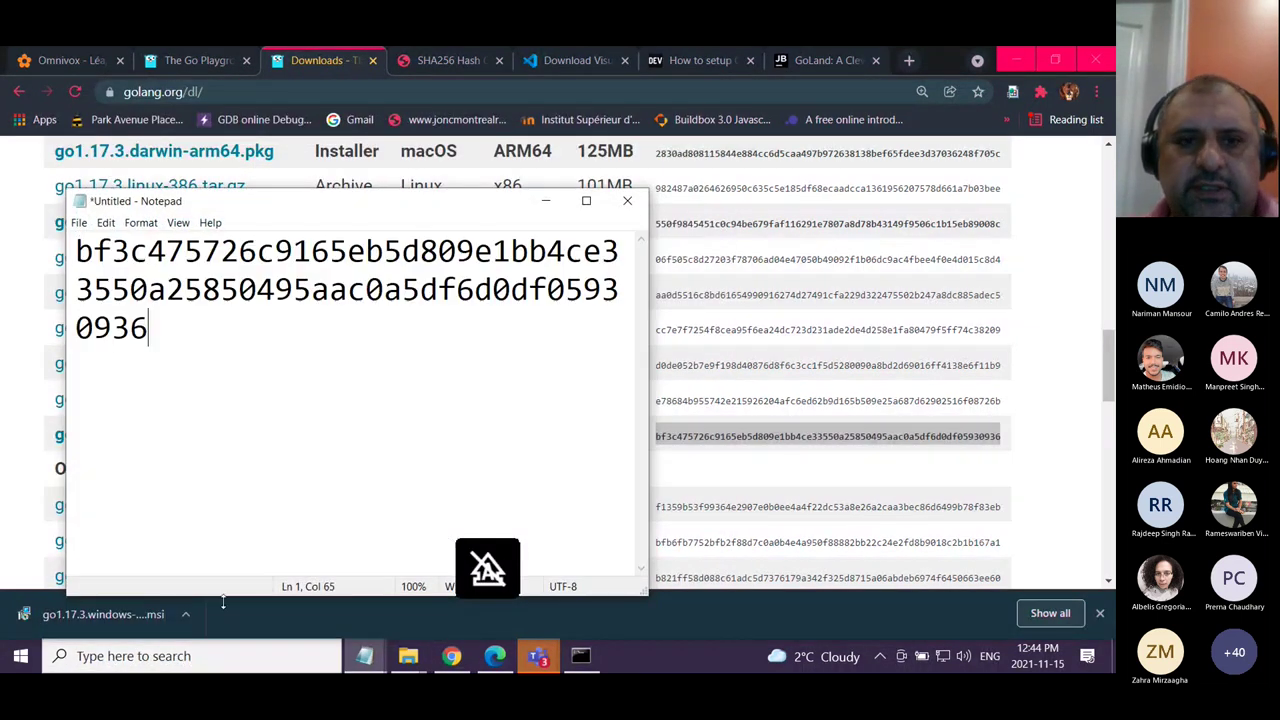
click(586, 200)
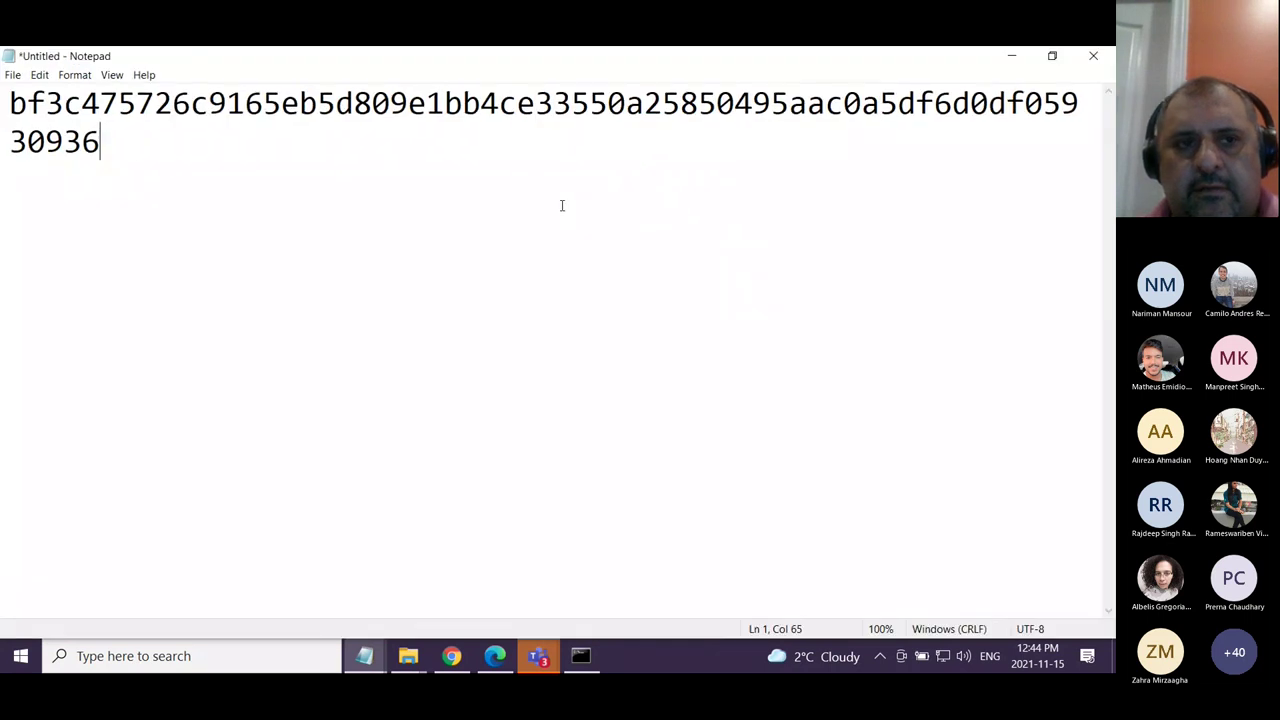
key(ctrl+minus)
key(ctrl+minus)
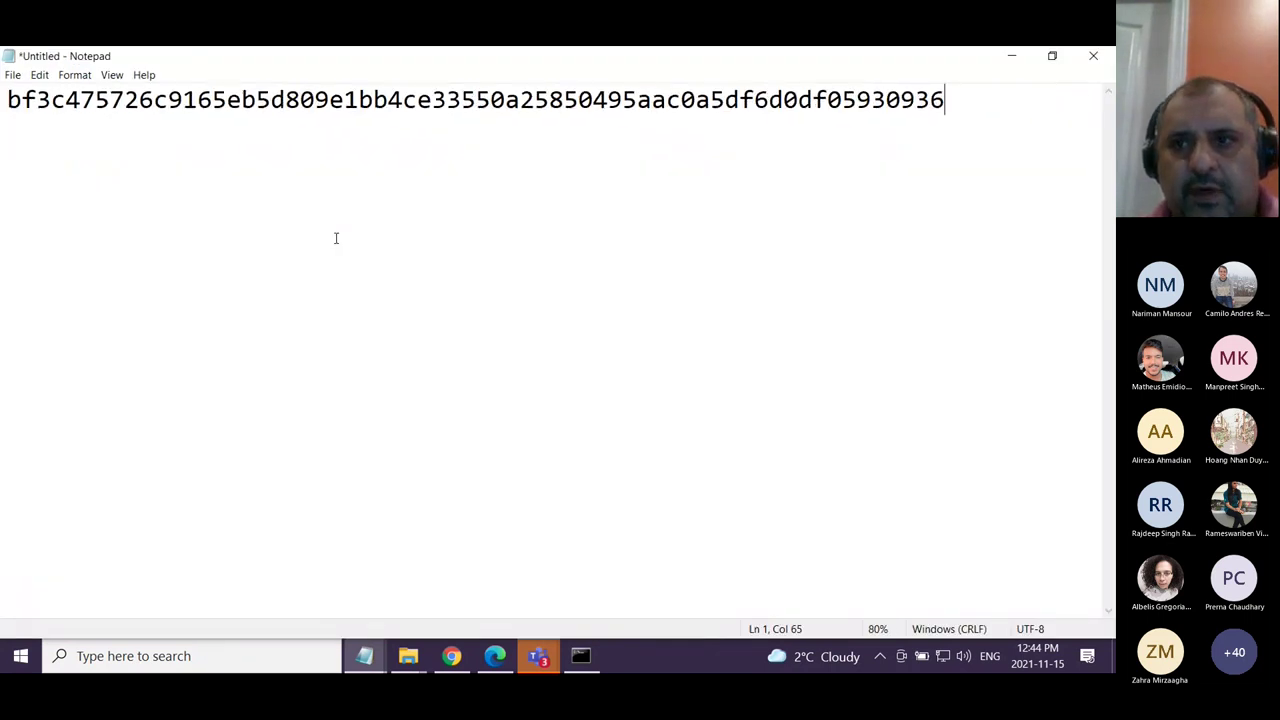
Copy the computed SHA256 hash from the Command Prompt and paste it on a second line below the website checksum in Notepad
key(Return)
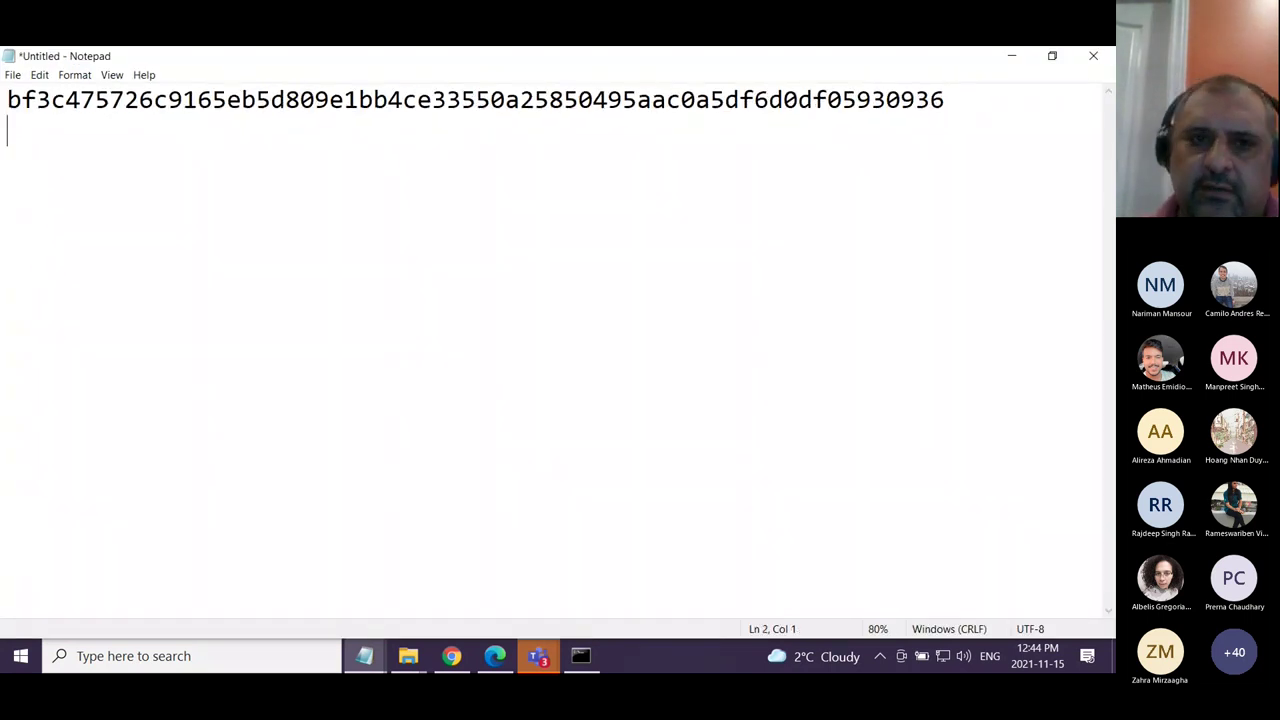
click(584, 654)
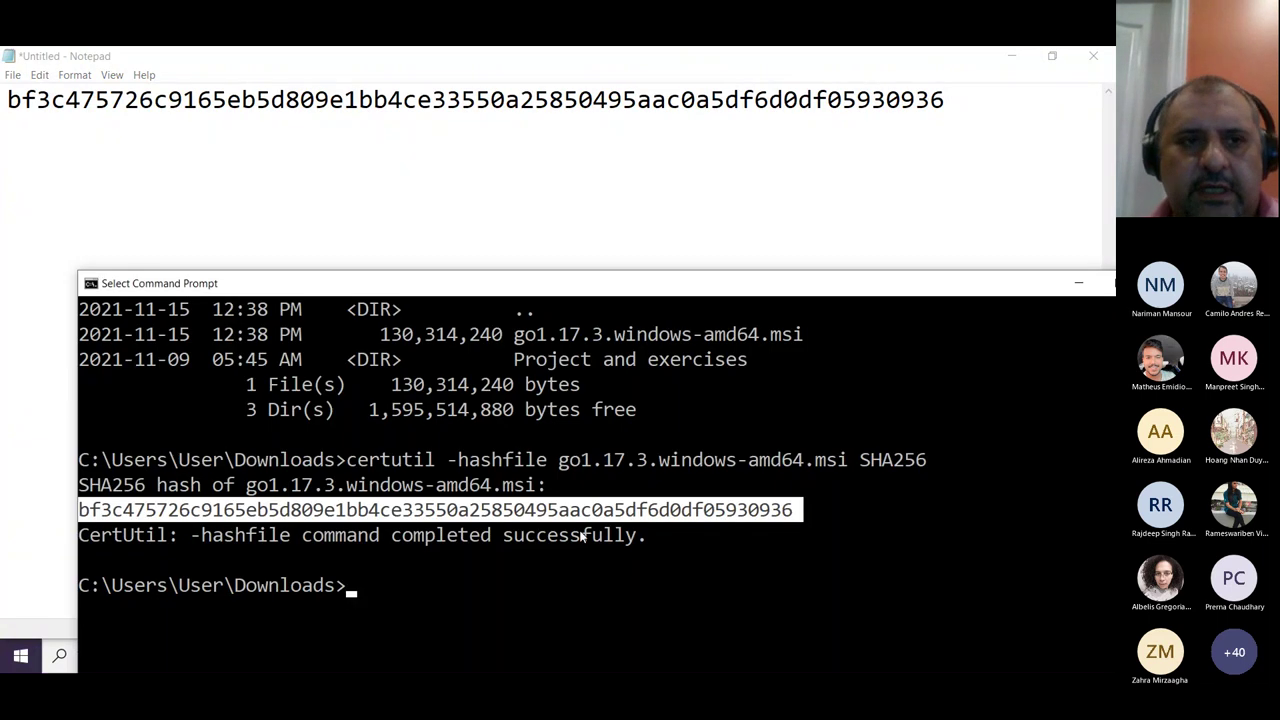
key(ctrl+c)
key(alt+Tab)
key(ctrl+v)
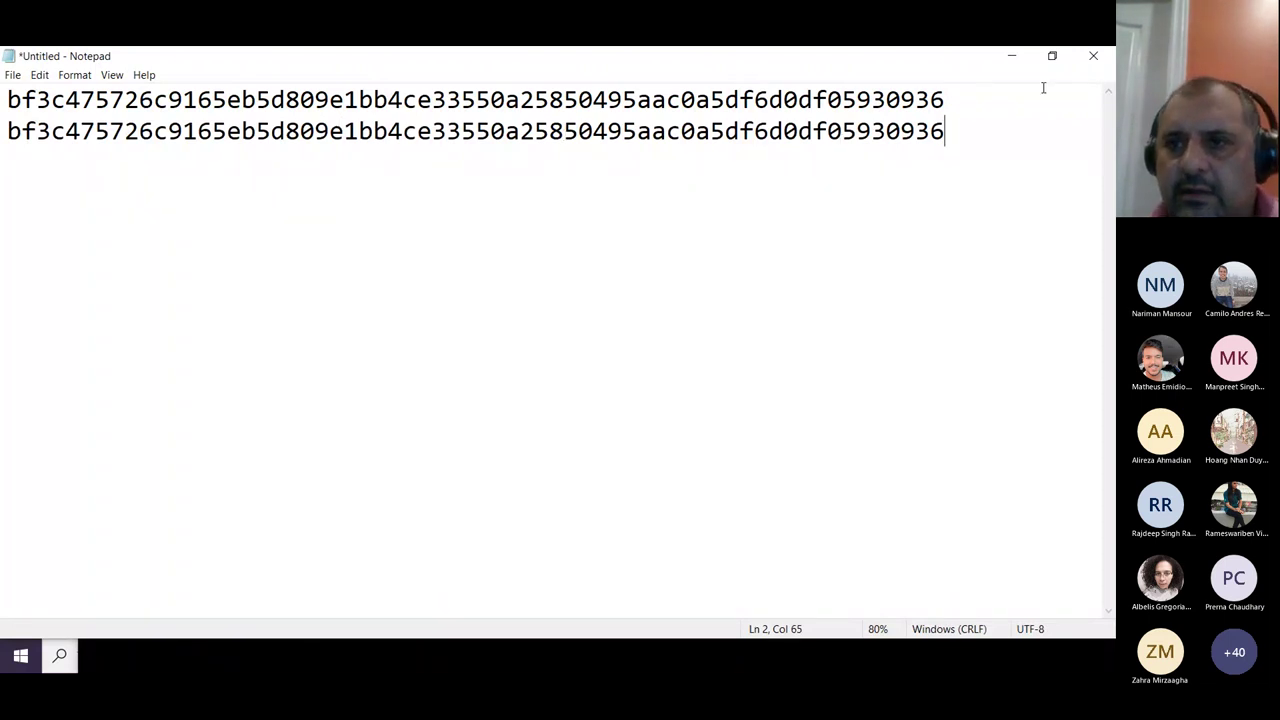
Close the Notepad comparison without saving and close the Command Prompt
click(1095, 58)
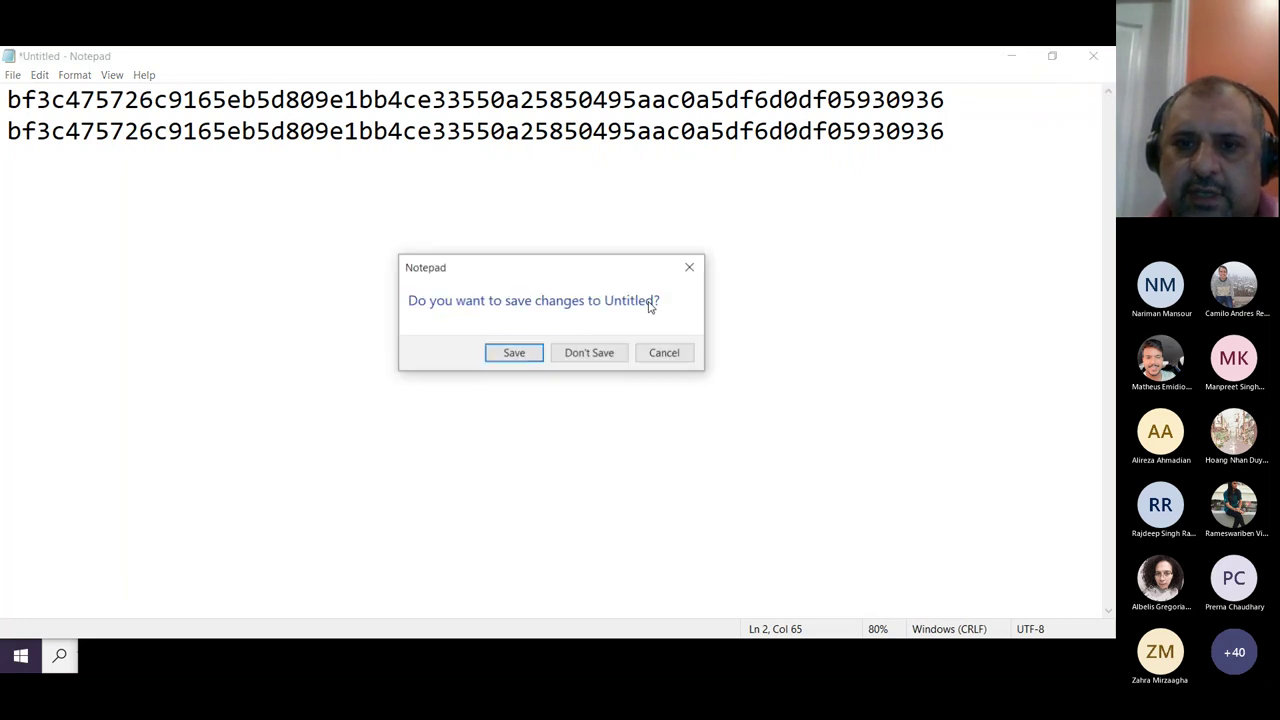
click(572, 358)
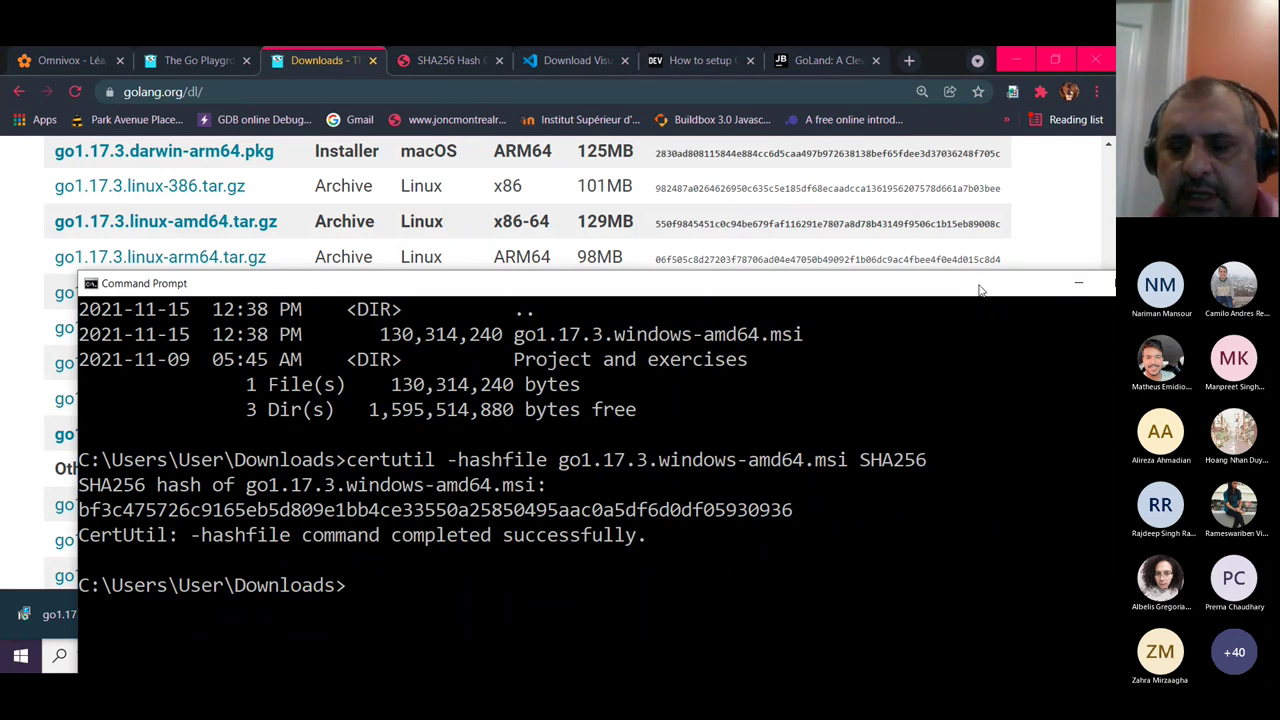
drag(1050, 288, 964, 324)
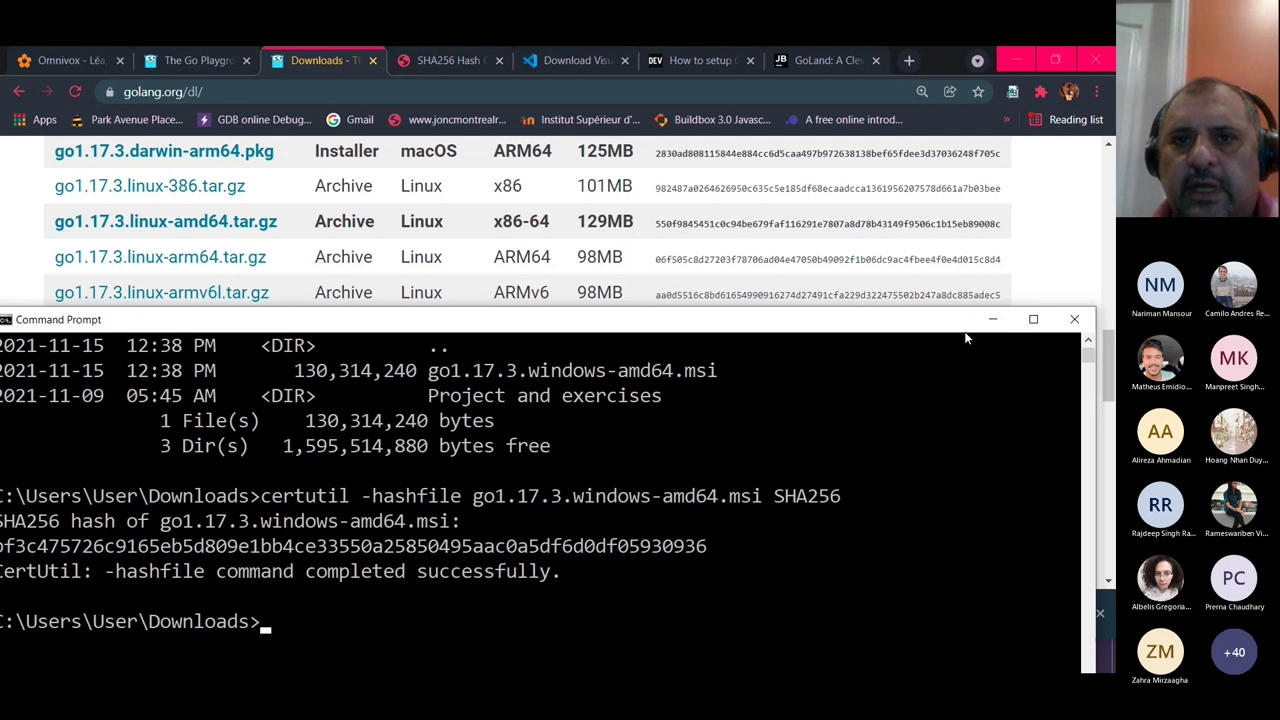
click(1074, 319)
Switch to the SHA256 Hash Generator page and hash the text "i am at school learning go"
click(438, 60)
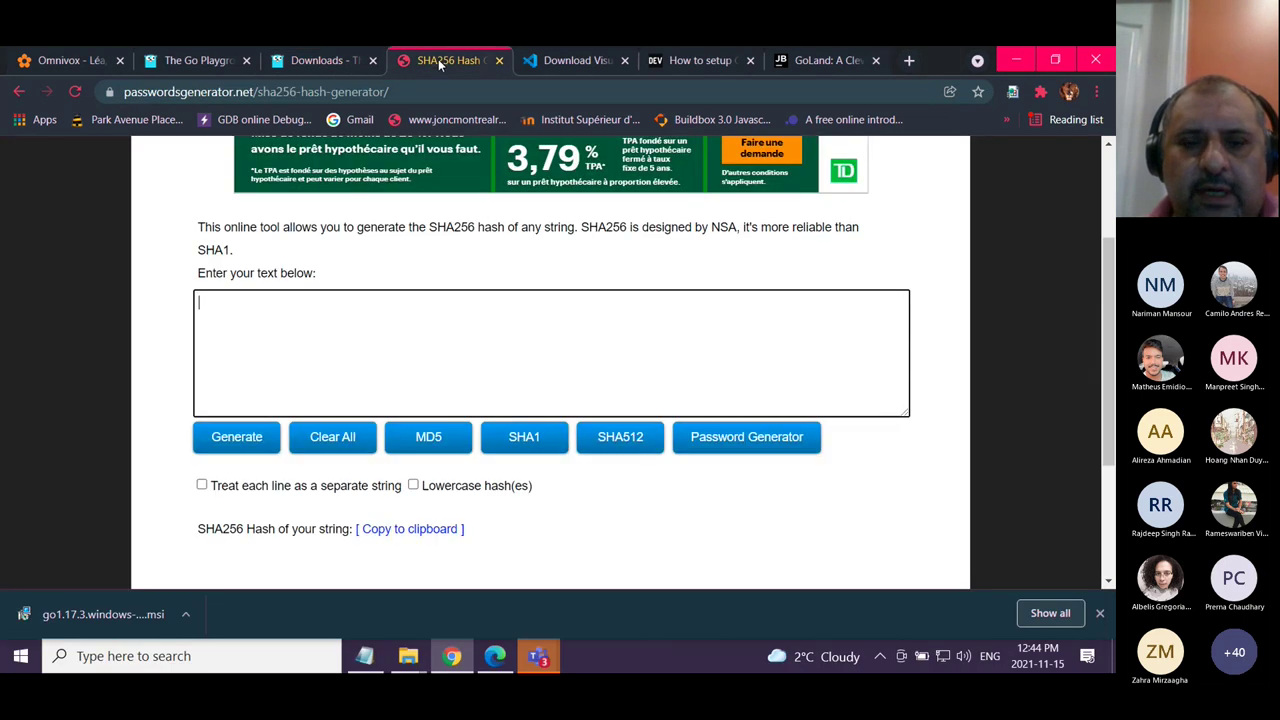
scroll(516, 410, up, 2)
scroll(420, 423, down, 2)
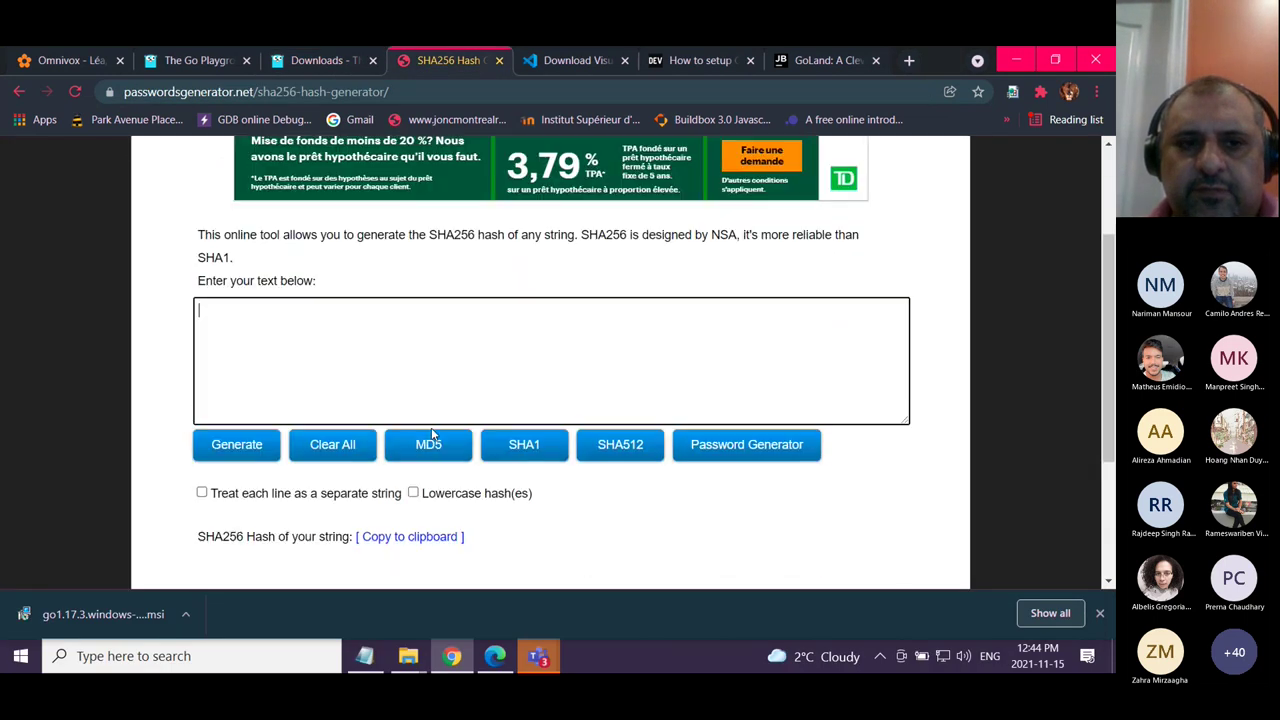
click(530, 351)
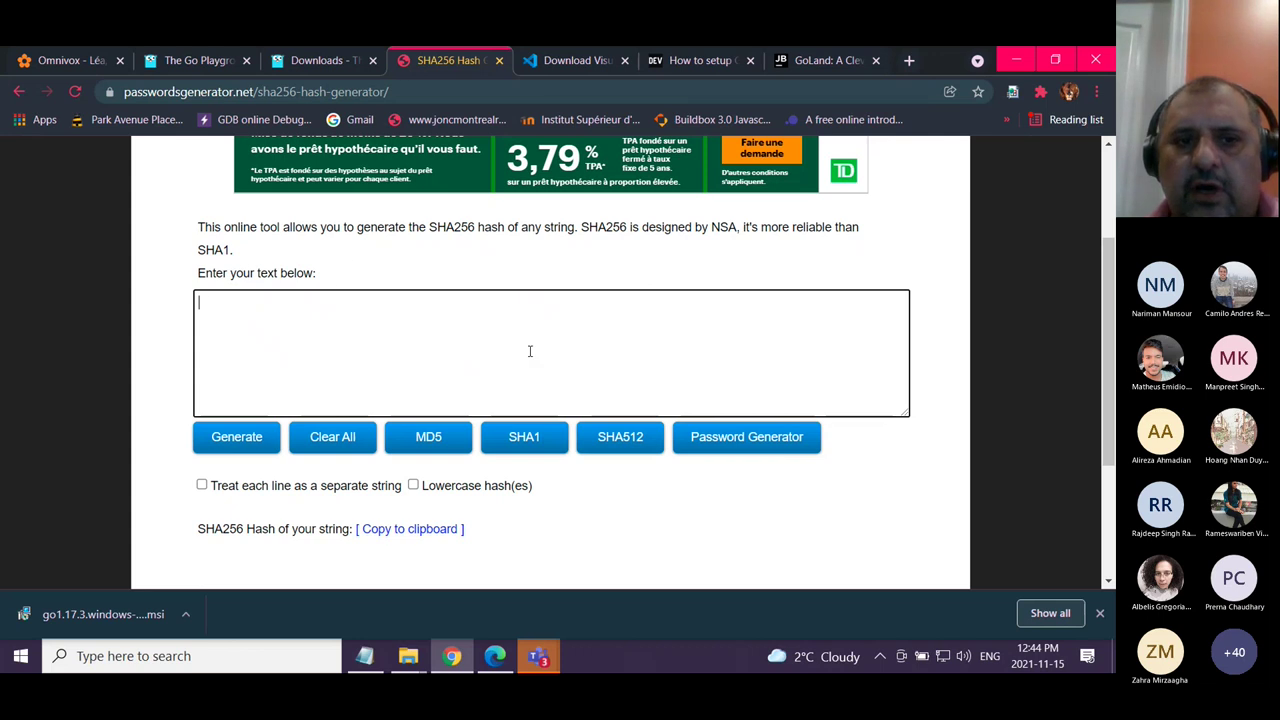
text(i am at school)
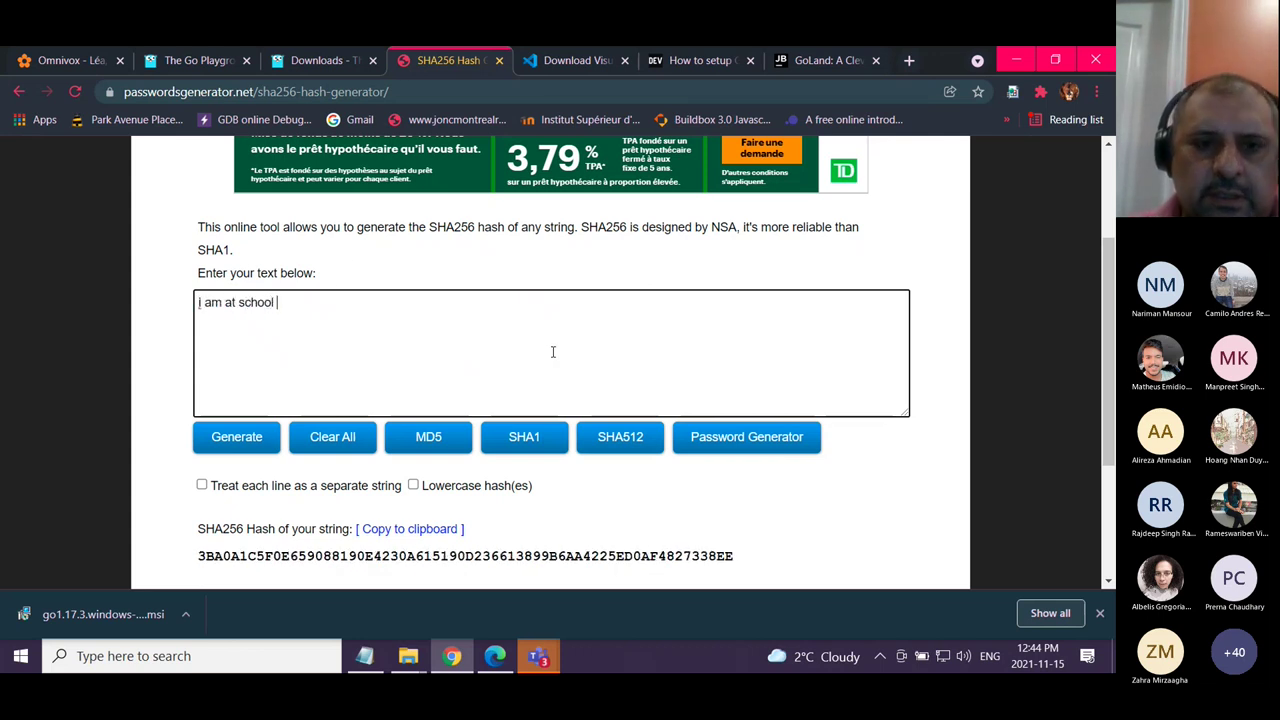
text( learning go)
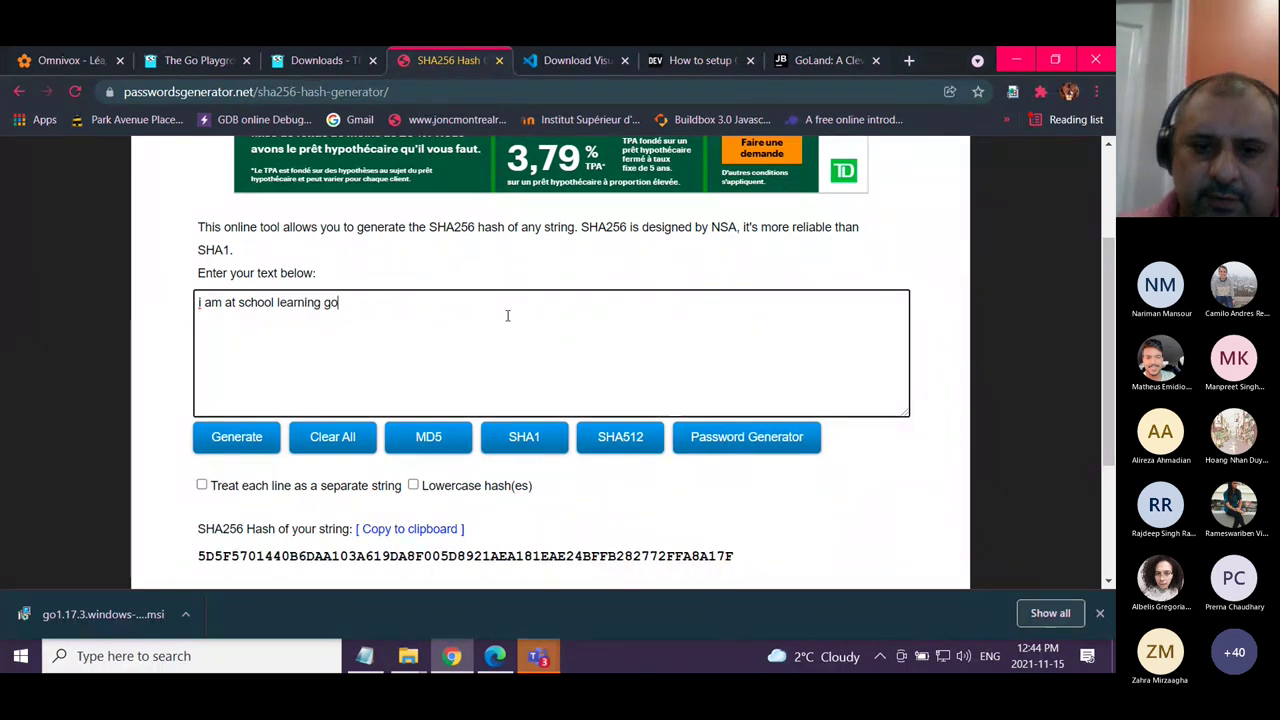
Inspect the generated hash, and extend the text to "i am at school learning golang" to generate a new one
scroll(475, 285, up, 2)
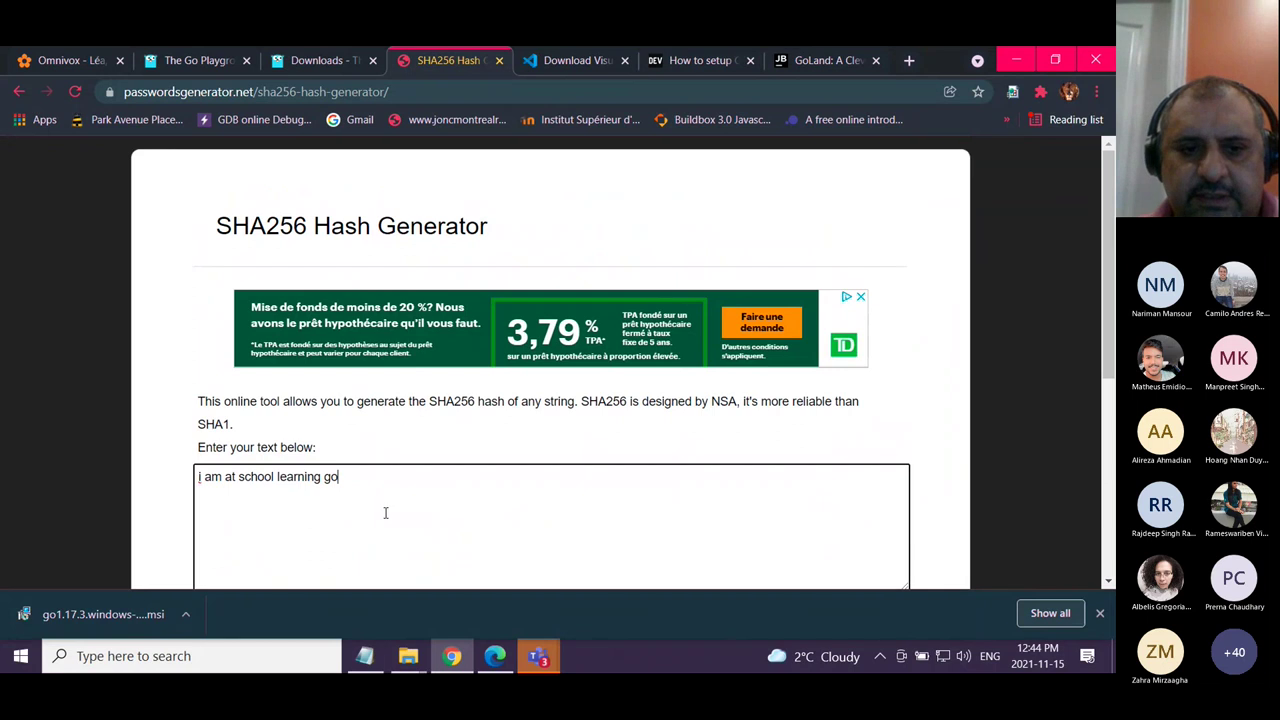
scroll(388, 510, down, 1)
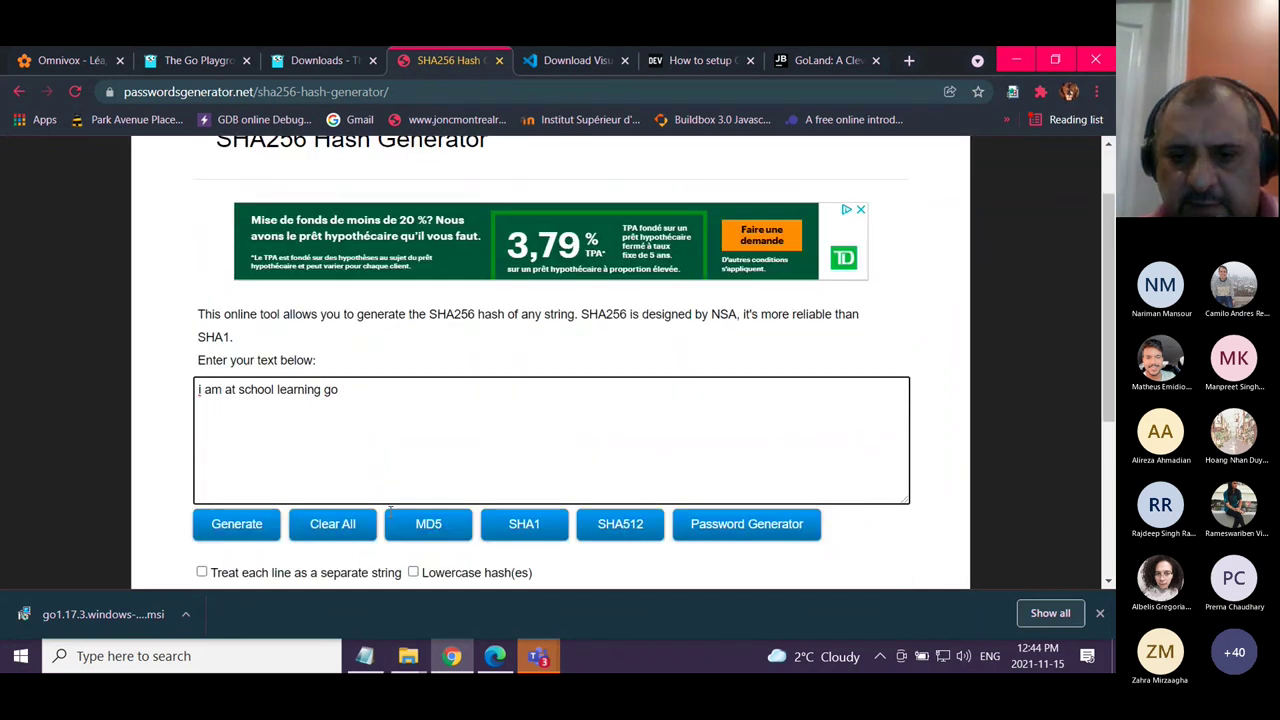
scroll(390, 508, down, 1)
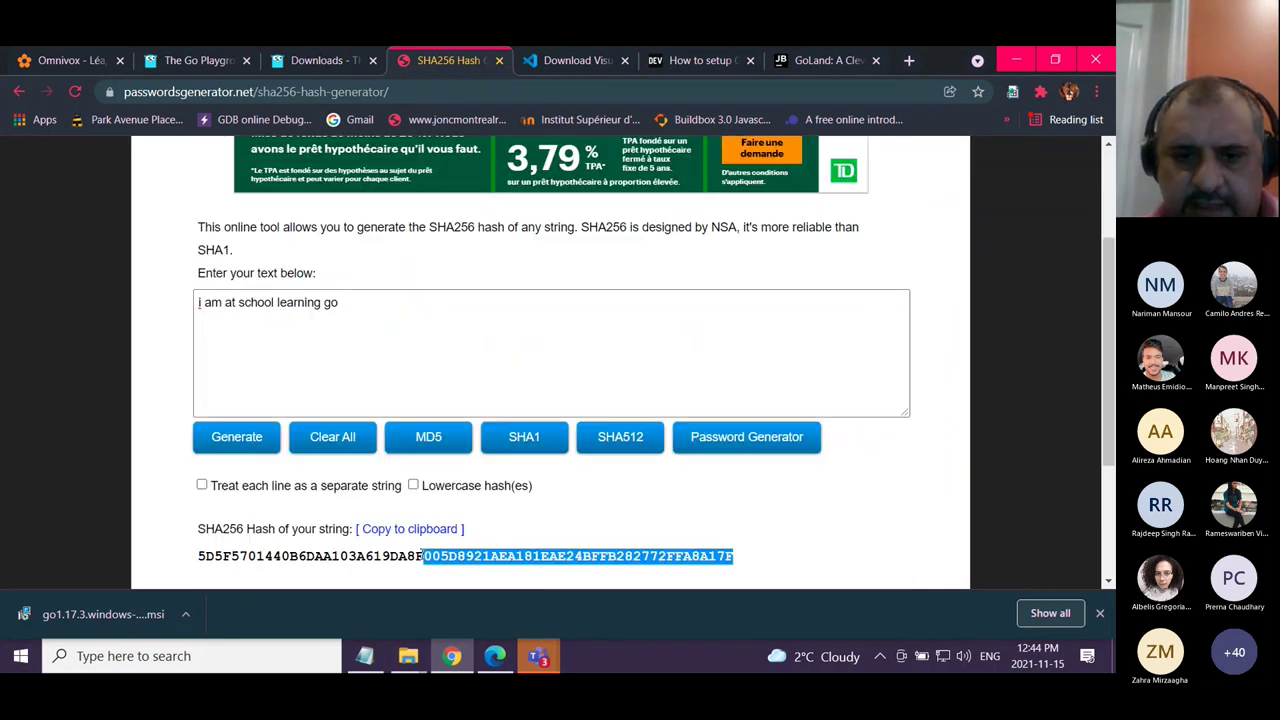
click(740, 559)
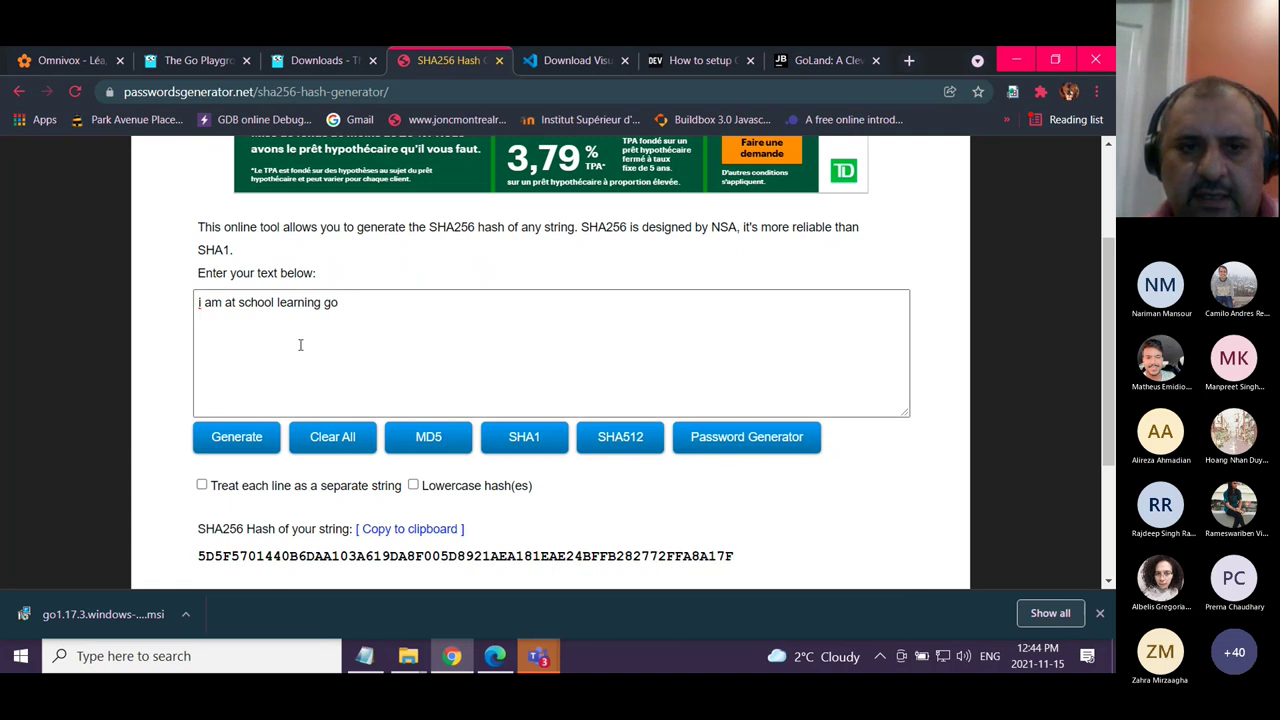
click(390, 311)
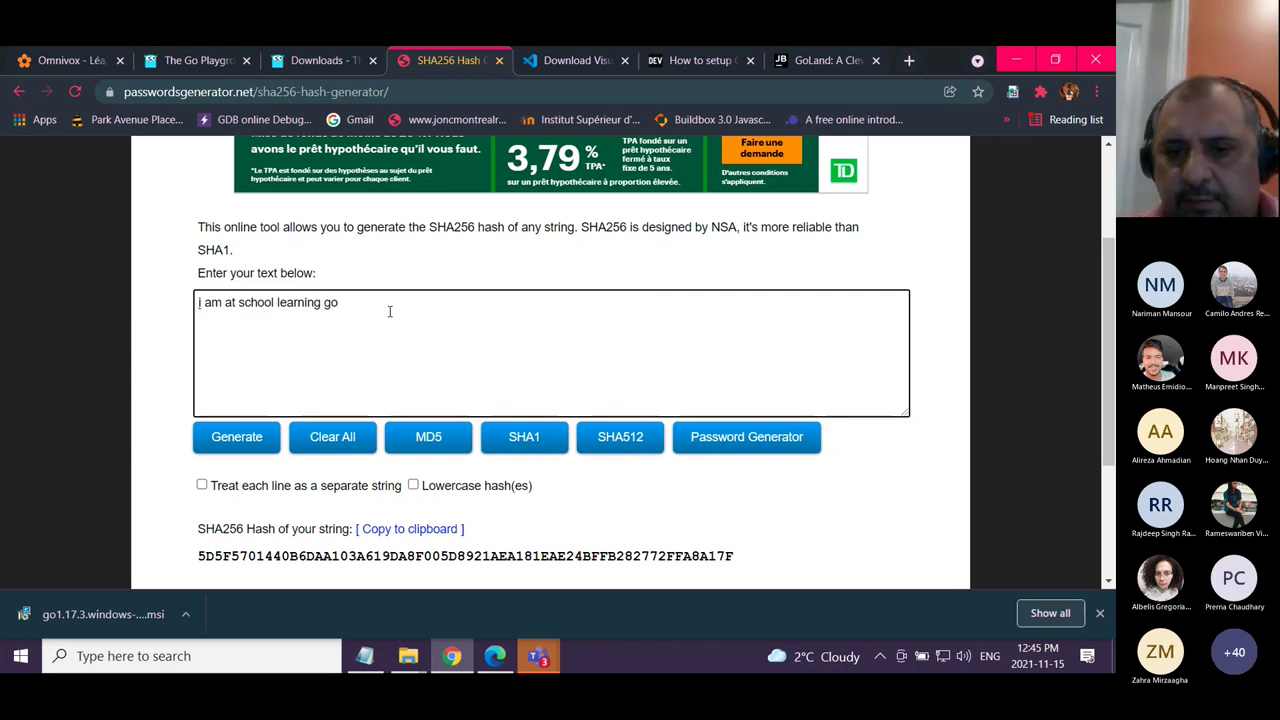
text(lang)
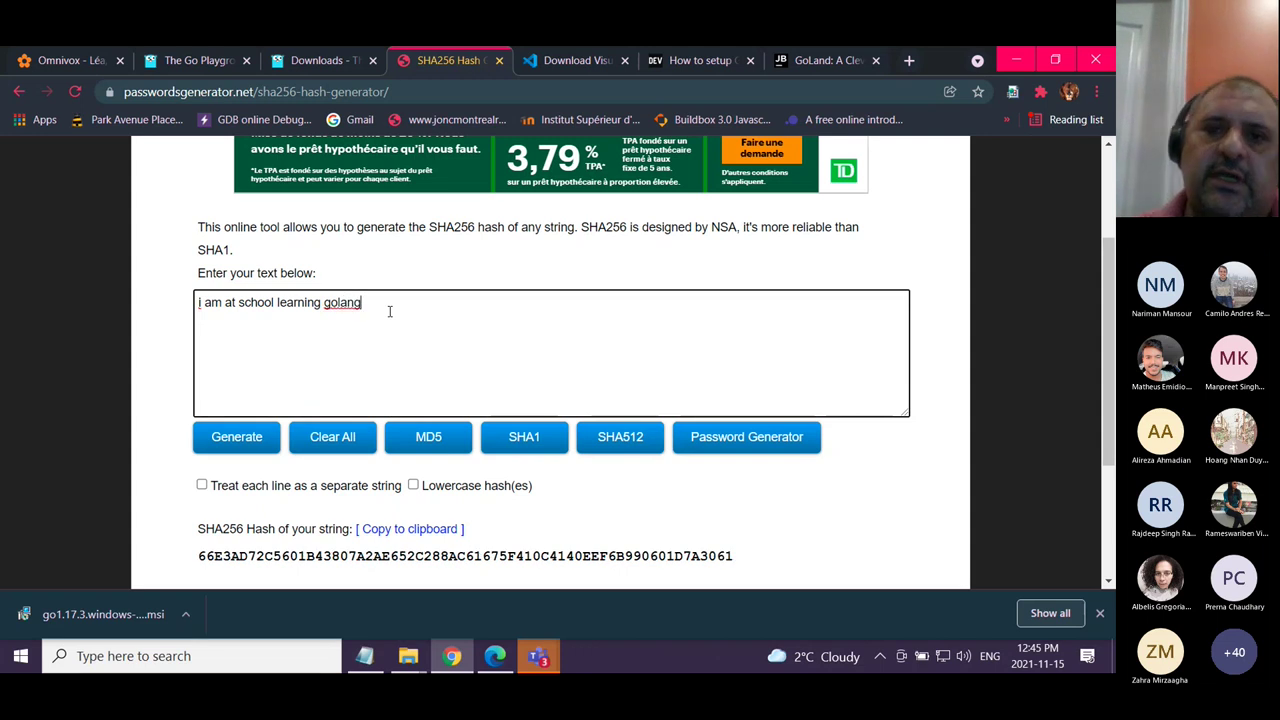
Close the hash generator page and review the Go setup wizard slides in Installing_Go.pdf up to the "test install" slide
click(500, 61)
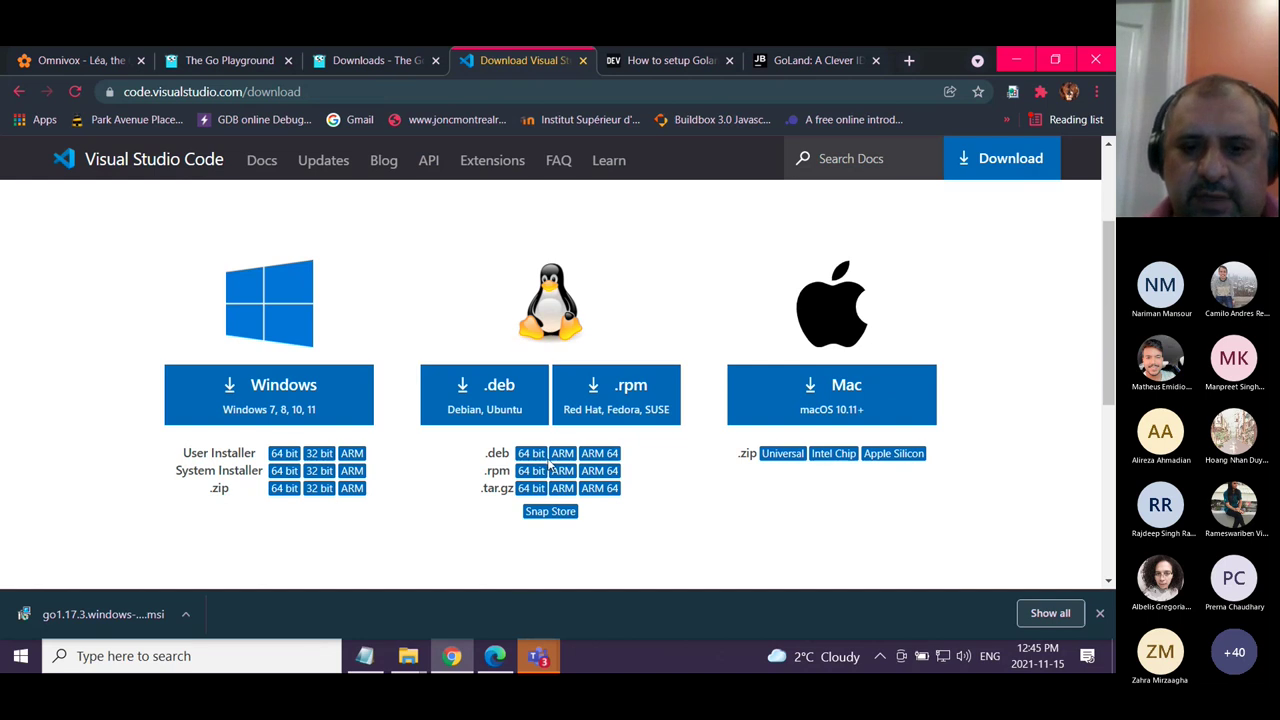
click(495, 656)
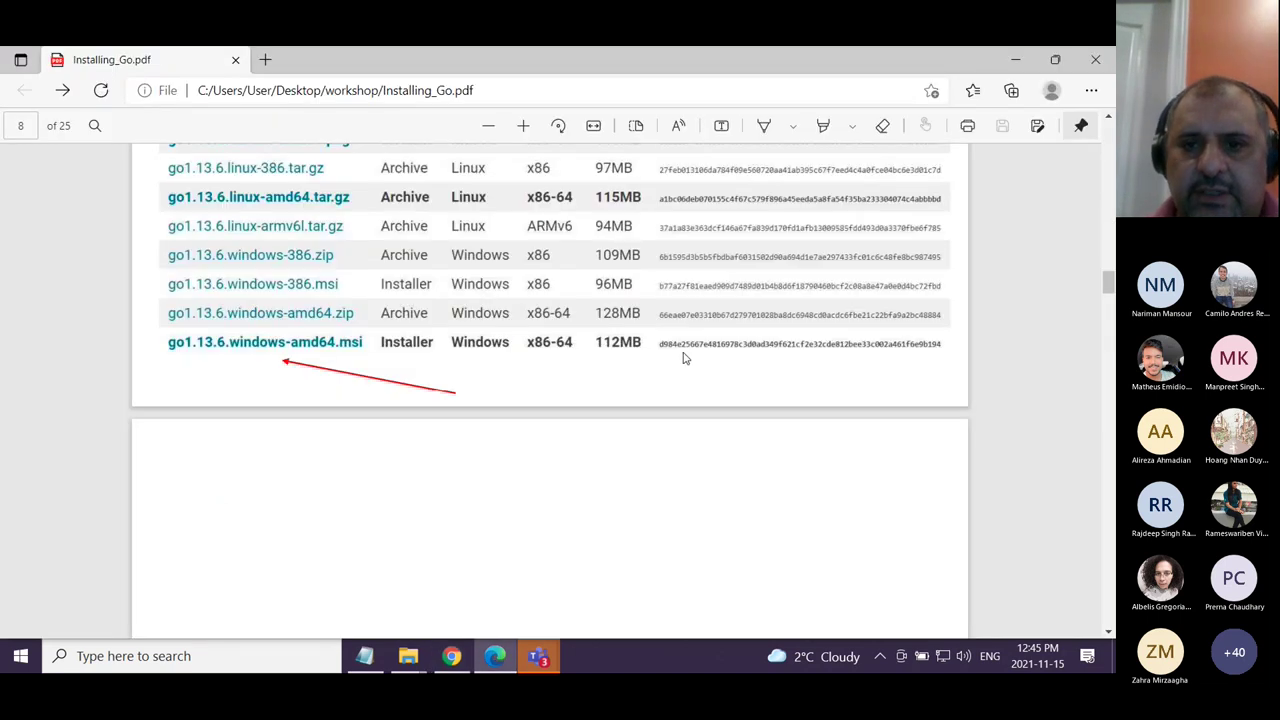
scroll(803, 431, down, 8)
scroll(803, 431, down, 8)
scroll(803, 431, down, 5)
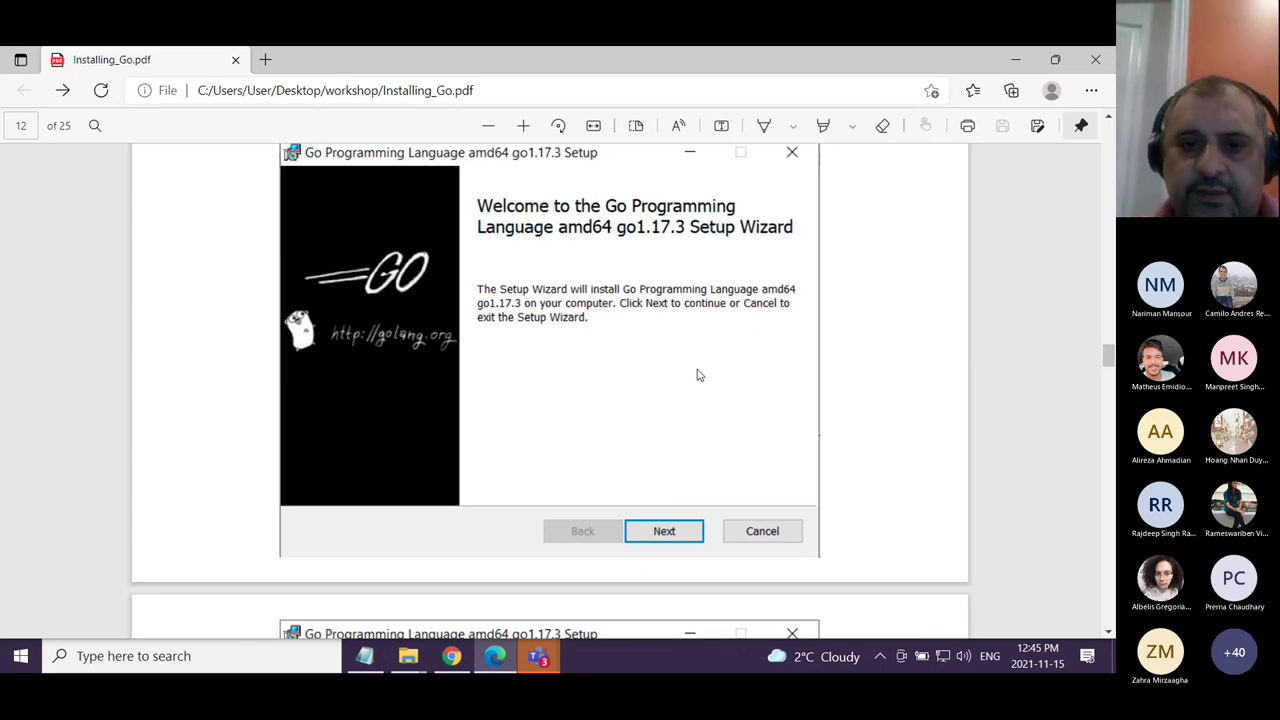
scroll(698, 375, down, 4)
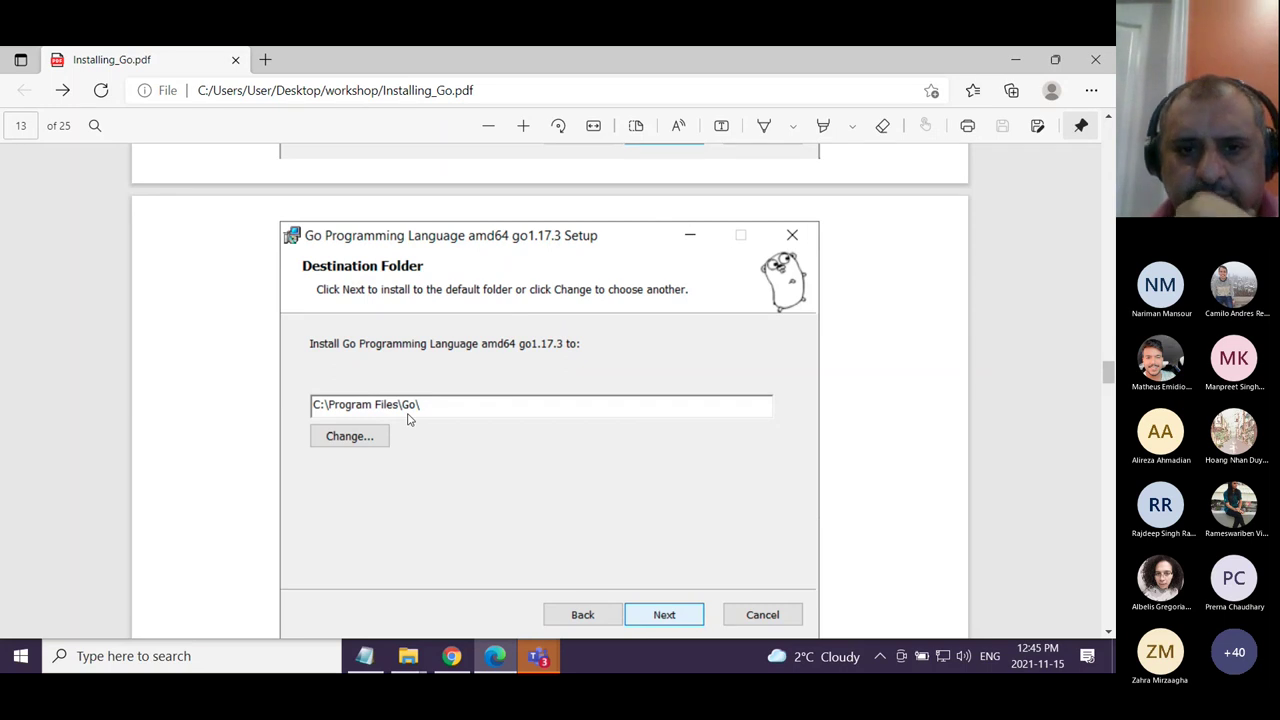
scroll(497, 371, down, 5)
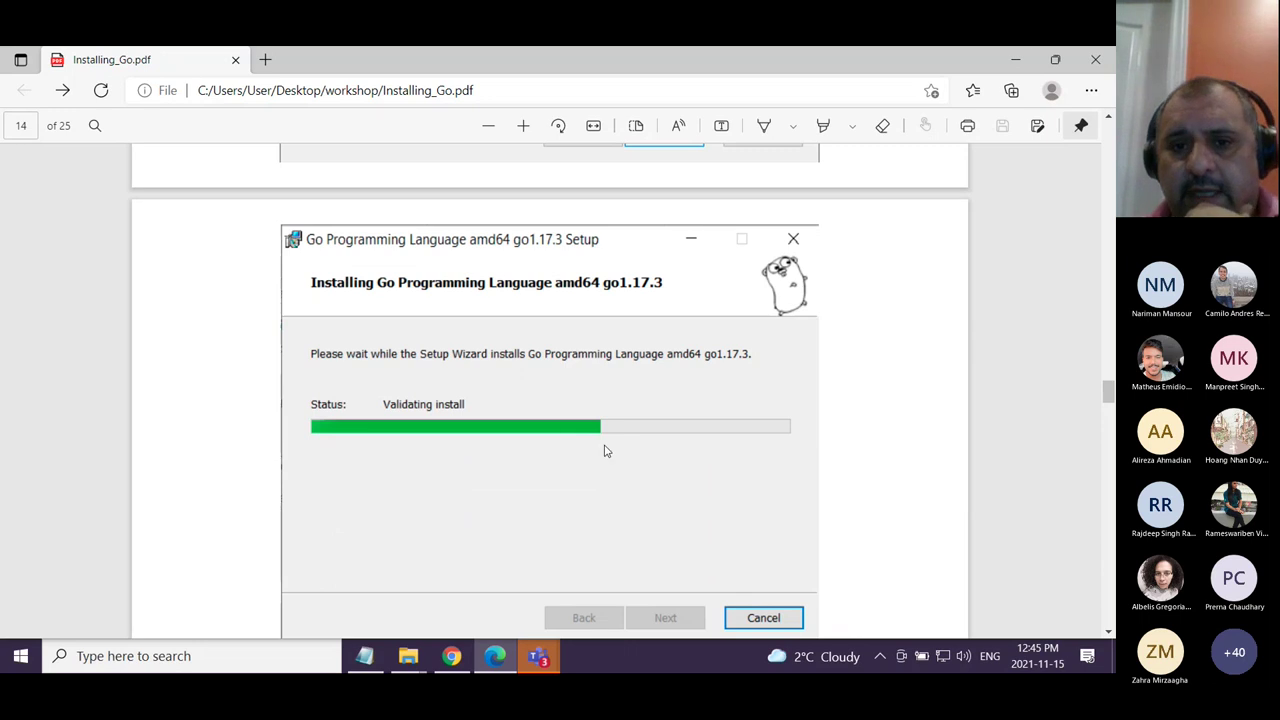
scroll(620, 430, down, 3)
scroll(652, 431, down, 3)
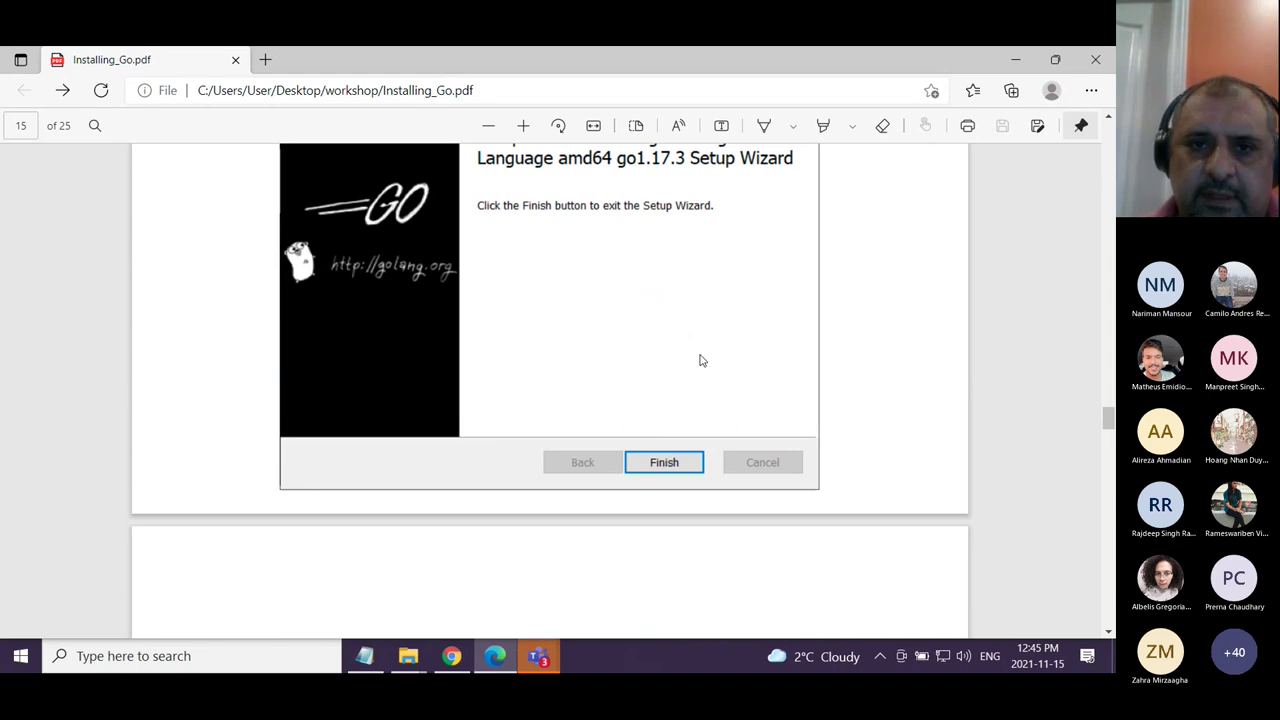
scroll(649, 366, down, 2)
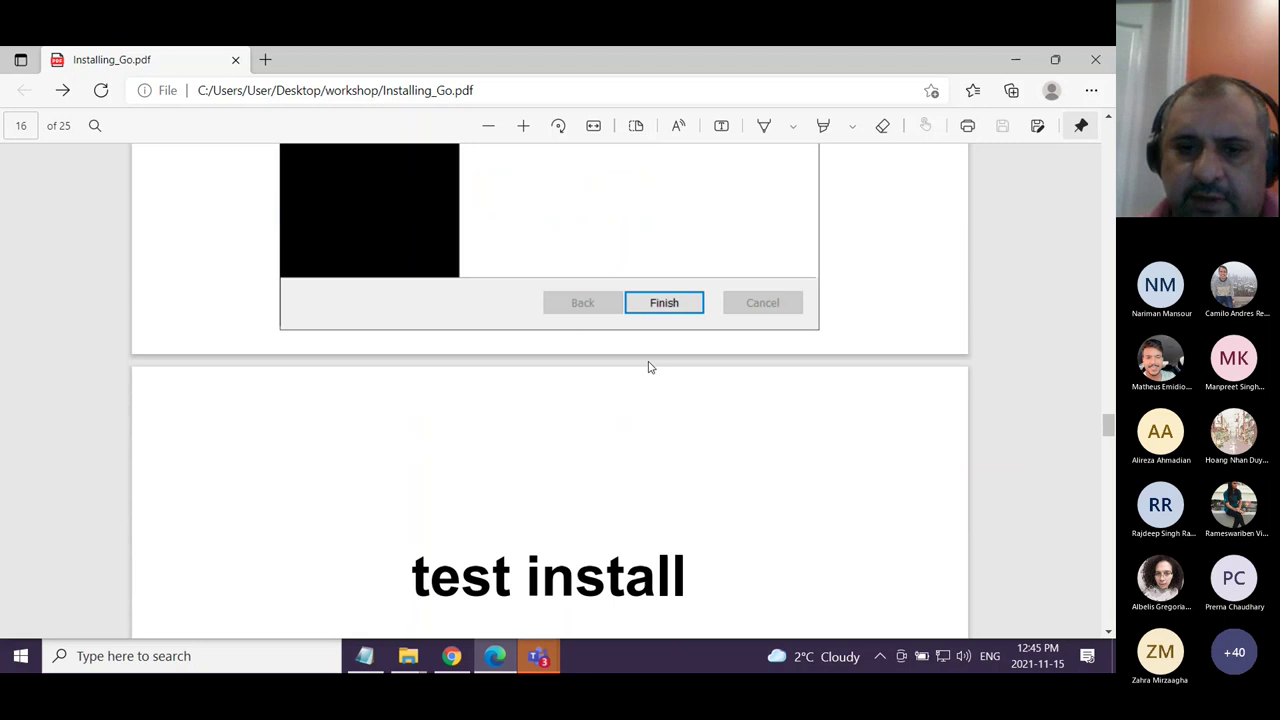
scroll(648, 367, down, 3)
scroll(662, 380, down, 1)
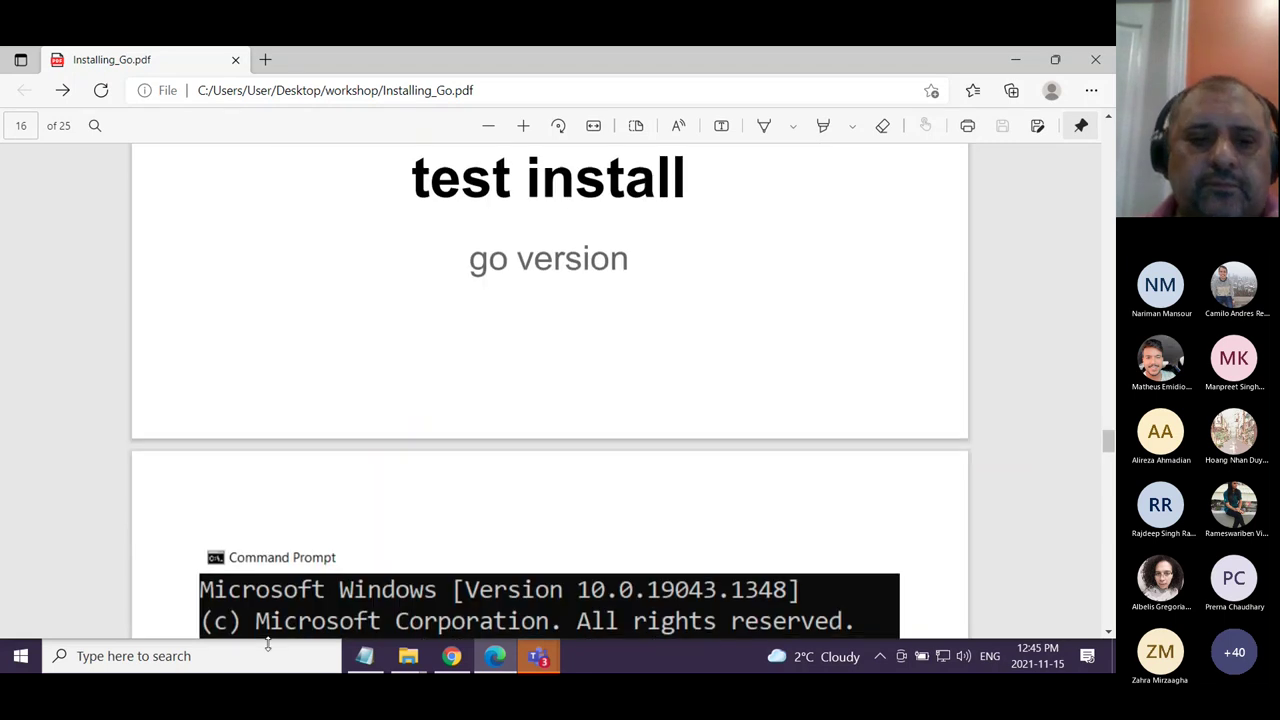
Check the installed Go version by running go version in a new Command Prompt, then minimise the window
click(217, 656)
text(cmd)
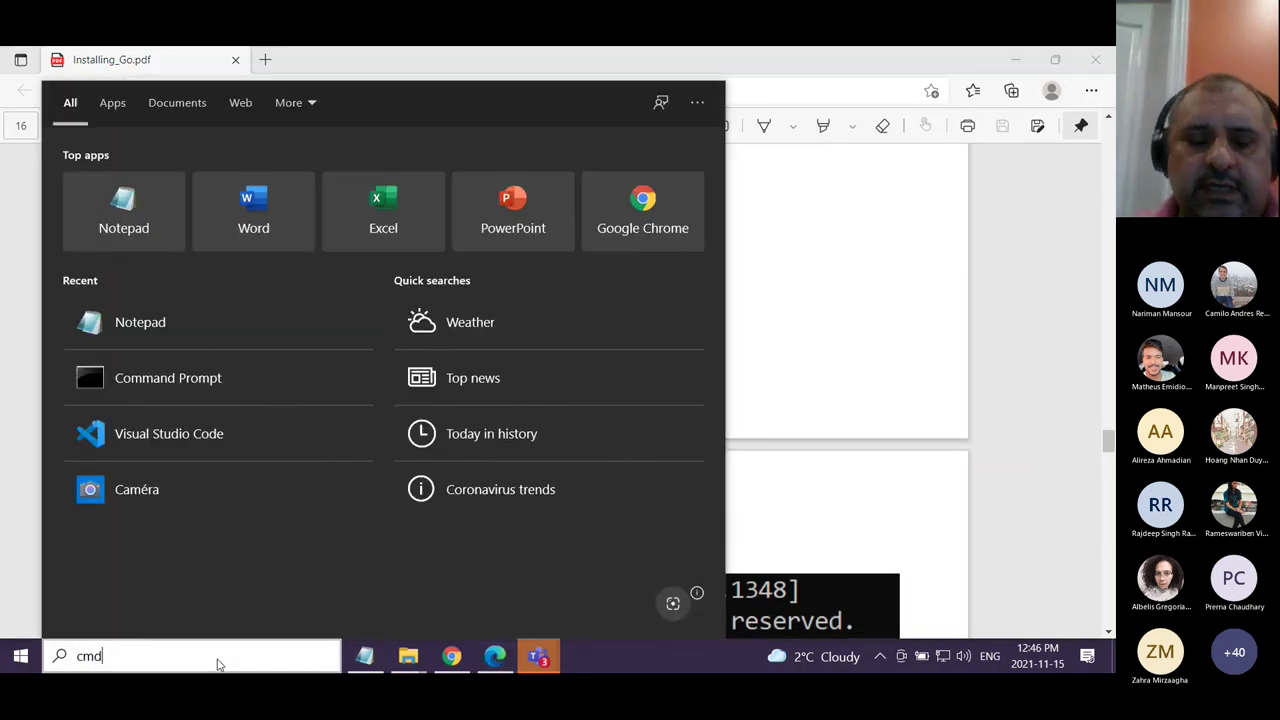
key(Return)
text(go version)
key(Return)
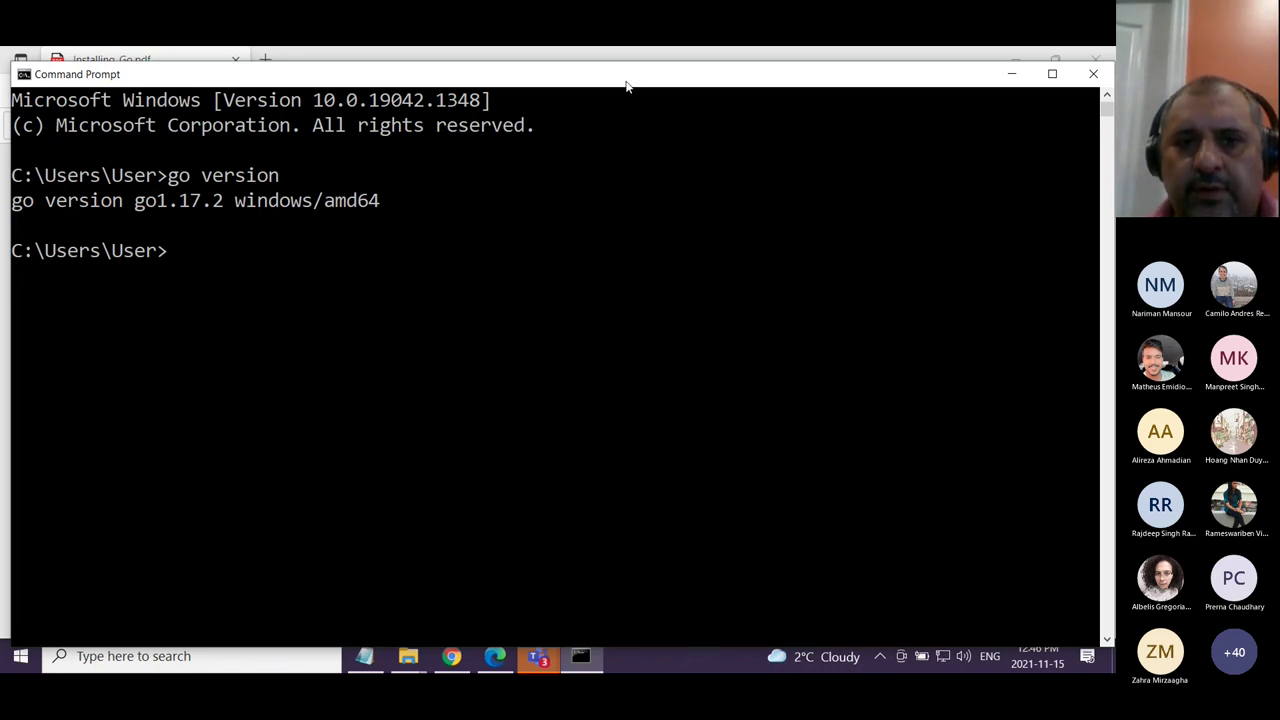
drag(627, 80, 631, 280)
click(1015, 275)
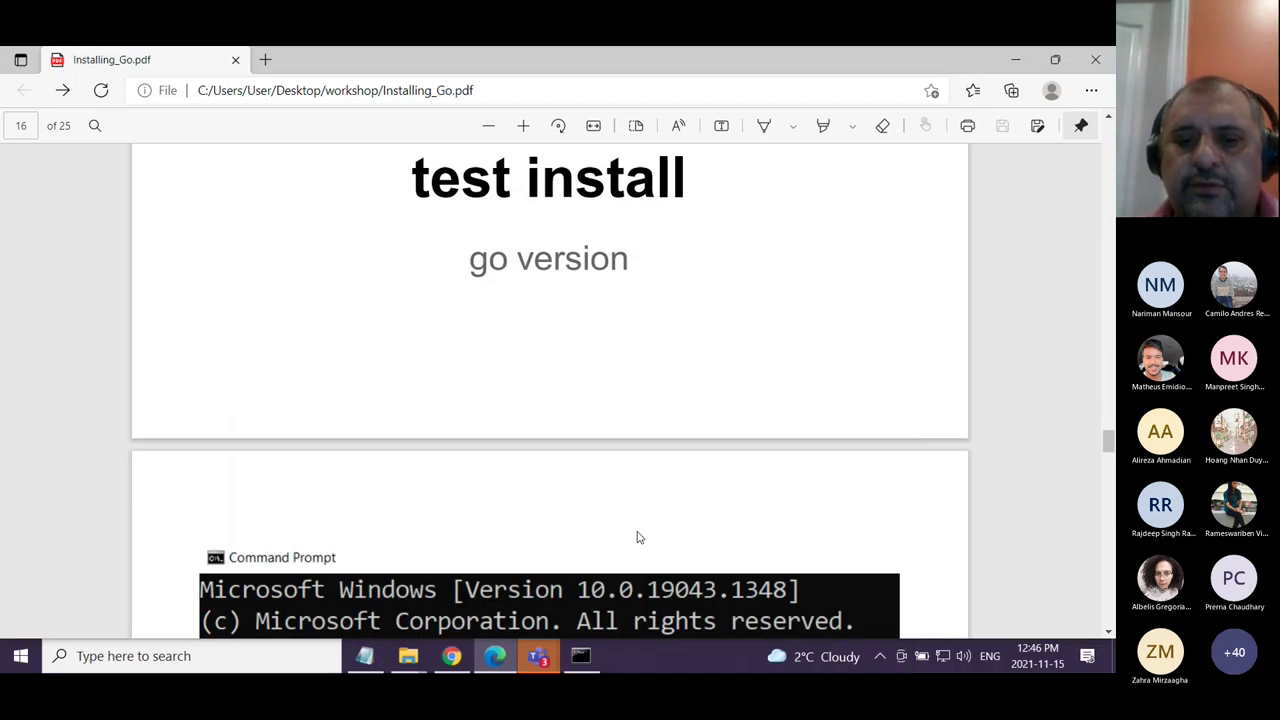
Briefly review the go version output again, then continue through the PDF past the "go" commands slide to the GOROOT slide
click(595, 654)
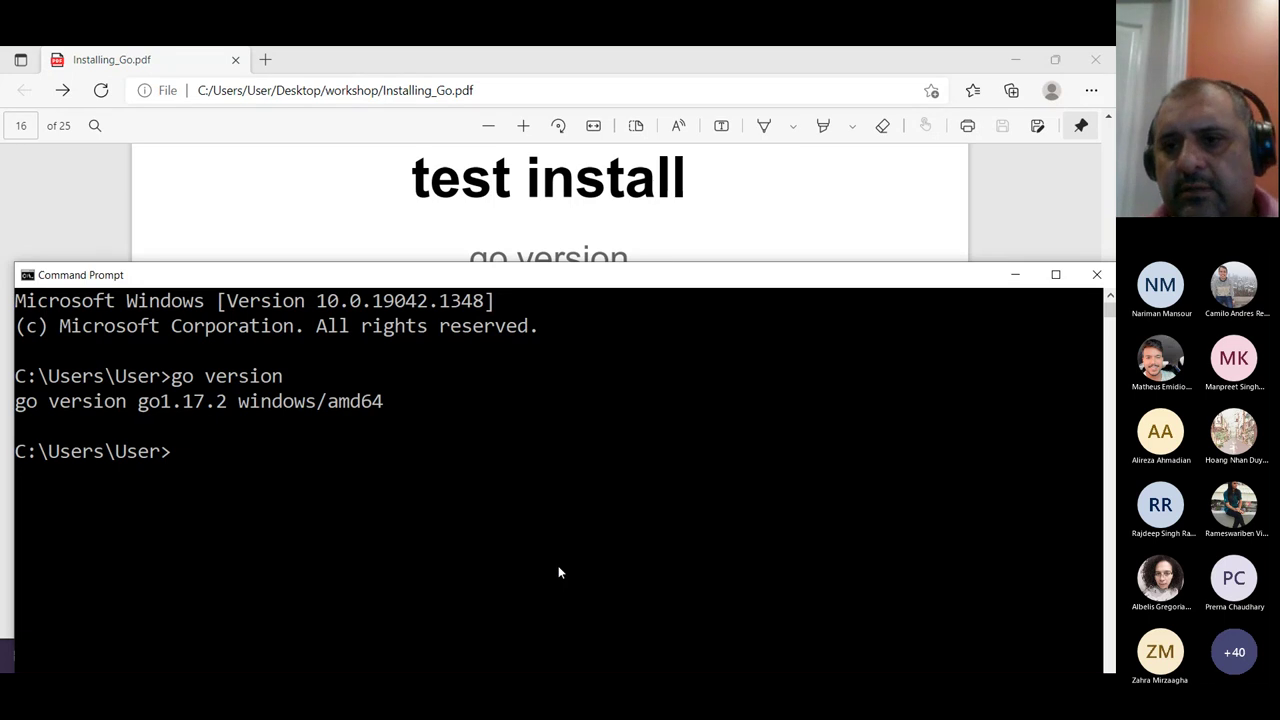
click(1015, 275)
scroll(777, 440, down, 2)
scroll(776, 436, down, 5)
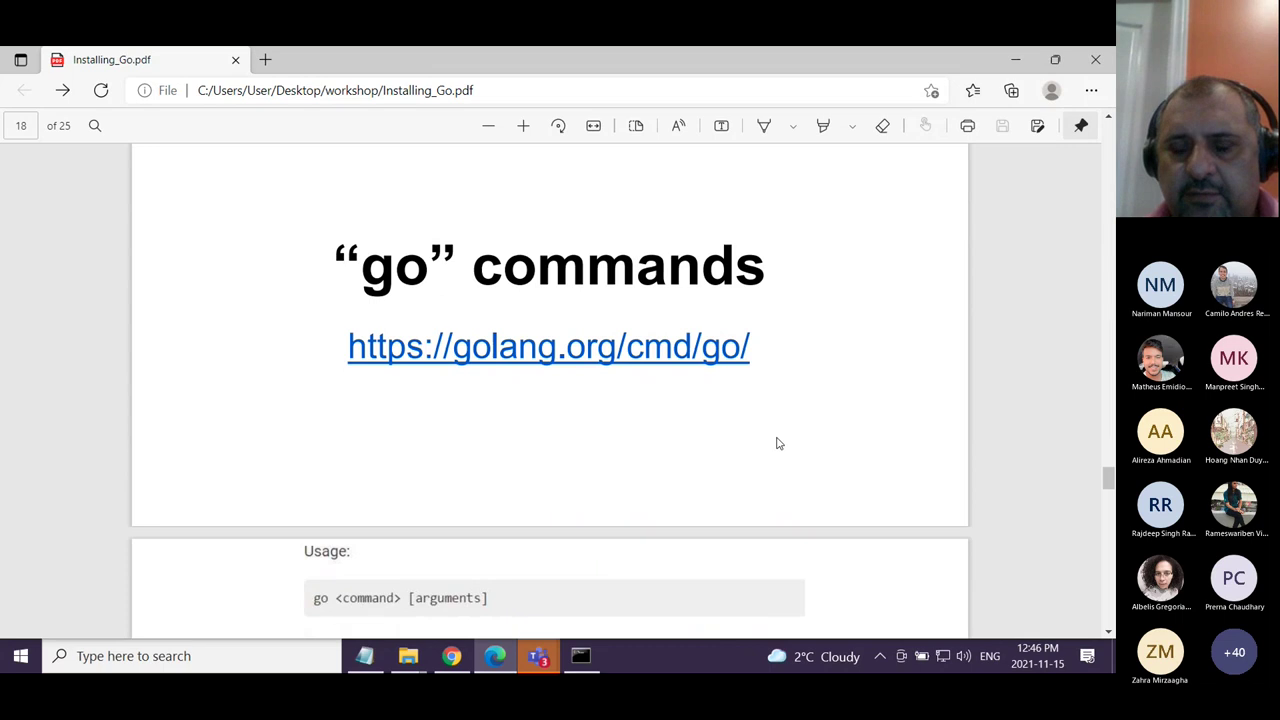
scroll(778, 443, down, 10)
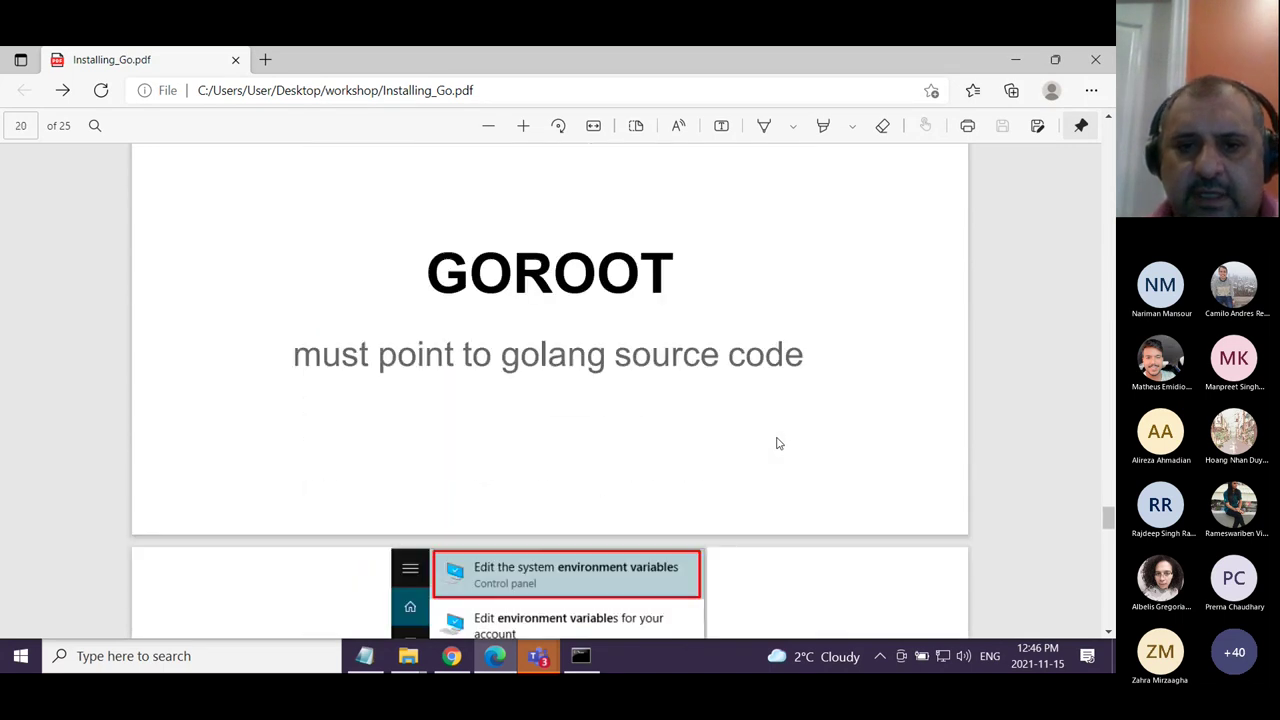
Move on to the environment variable slide, and open the Windows Environment Variables dialog through the system environment settings
scroll(778, 443, down, 5)
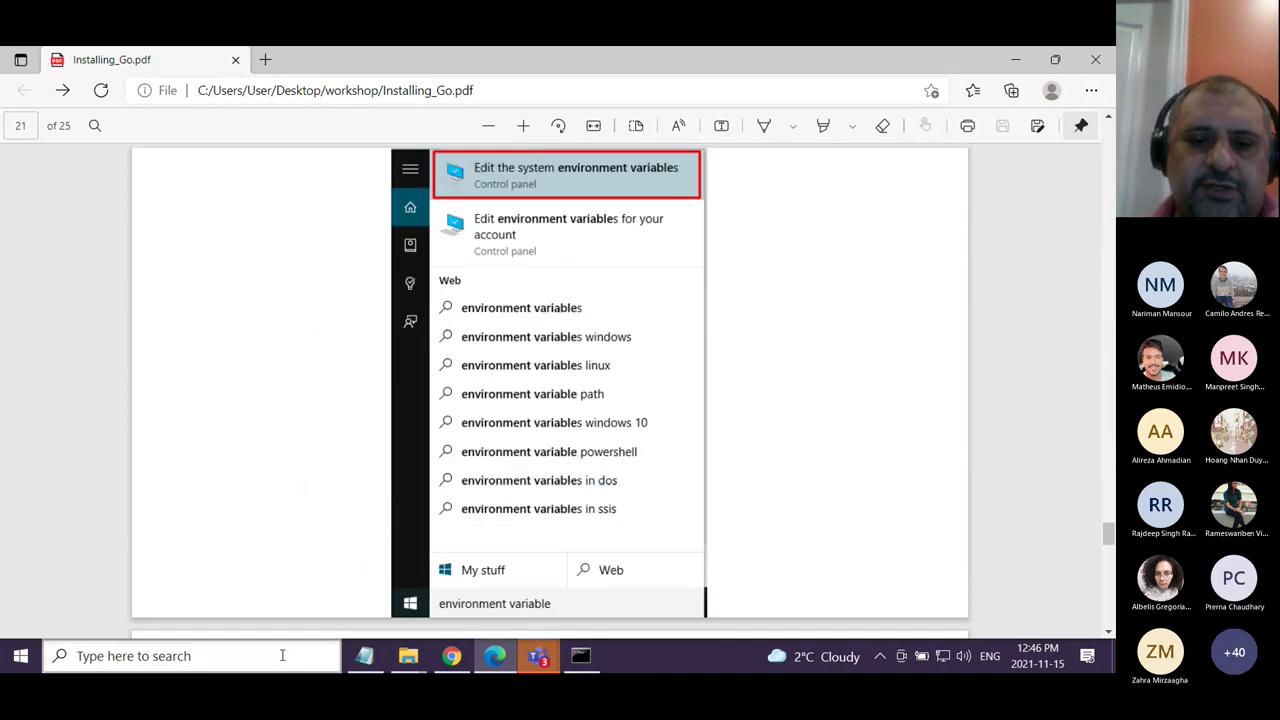
click(281, 656)
text(env)
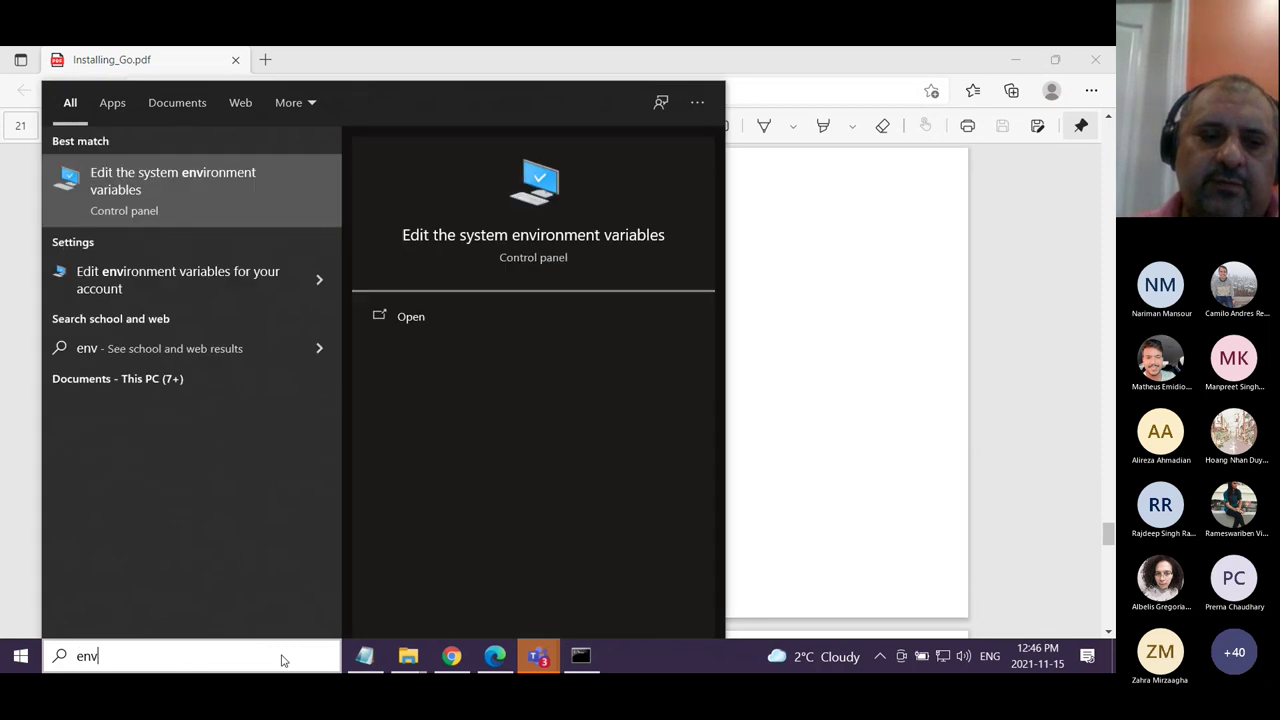
key(Return)
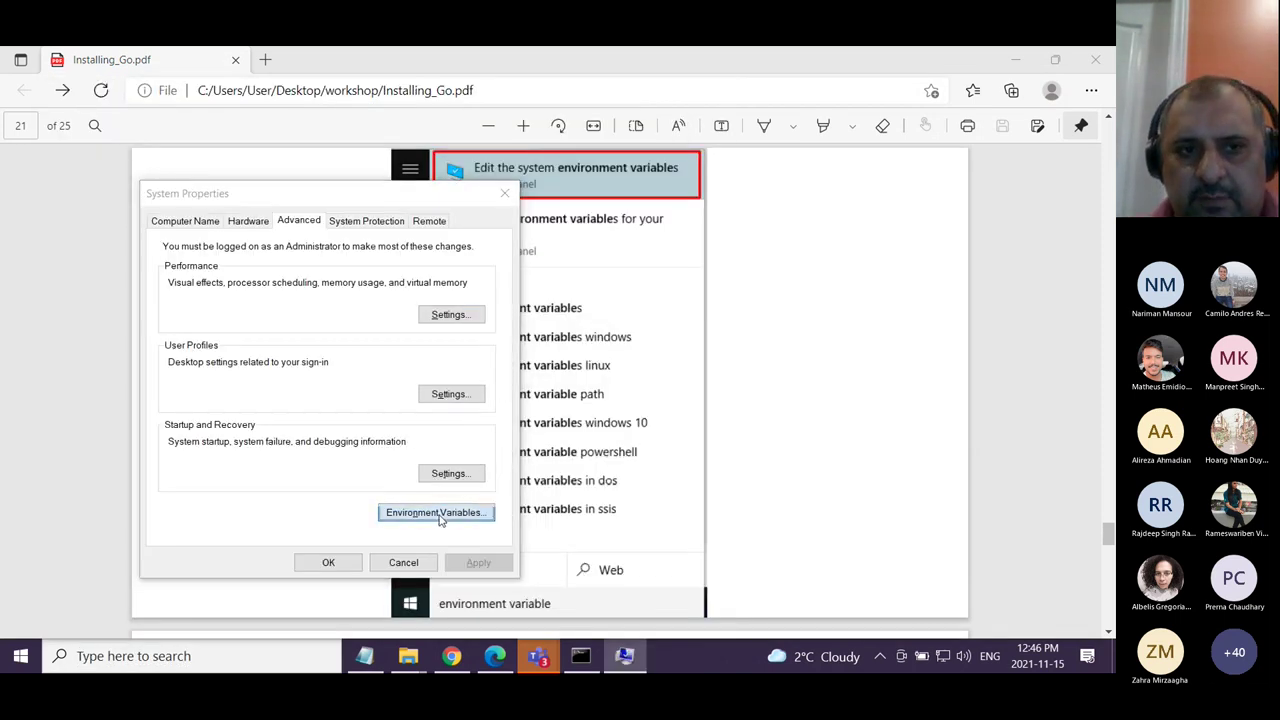
click(440, 515)
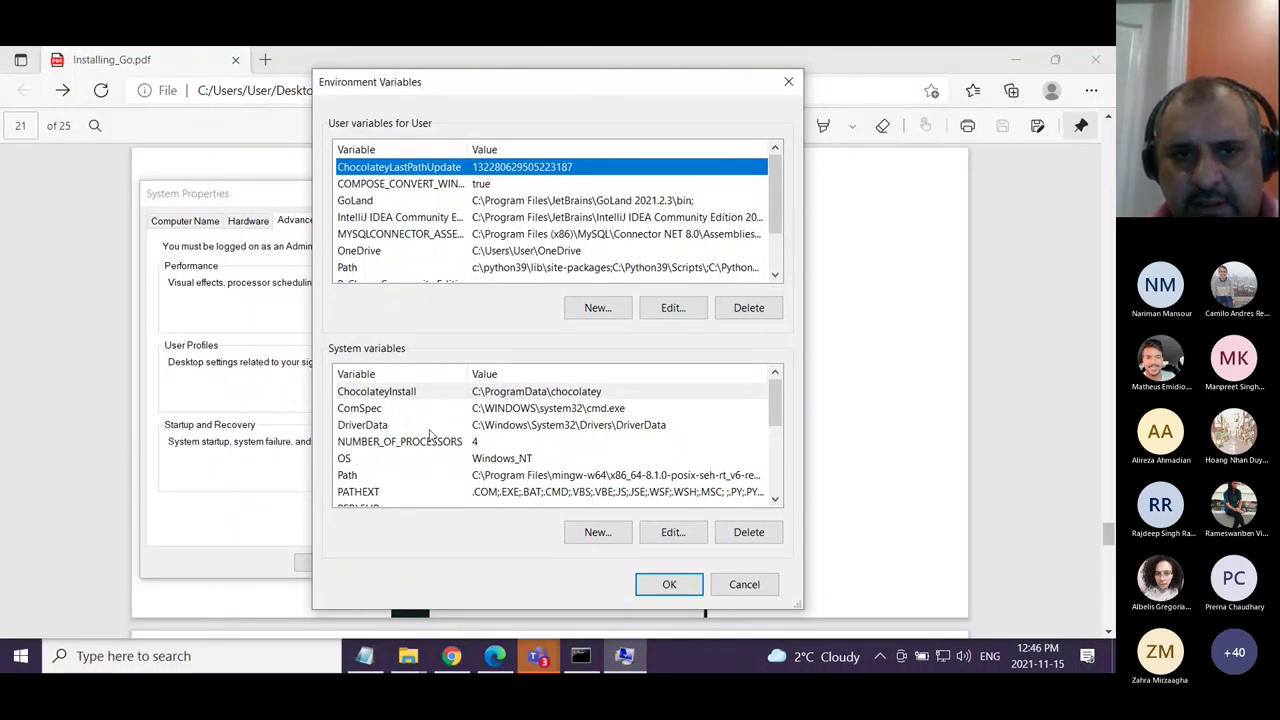
Inspect the C:\Program Files\Go\bin entry in the system Path variable, then dismiss all the system dialogs without saving
click(482, 476)
click(668, 532)
drag(763, 566, 827, 608)
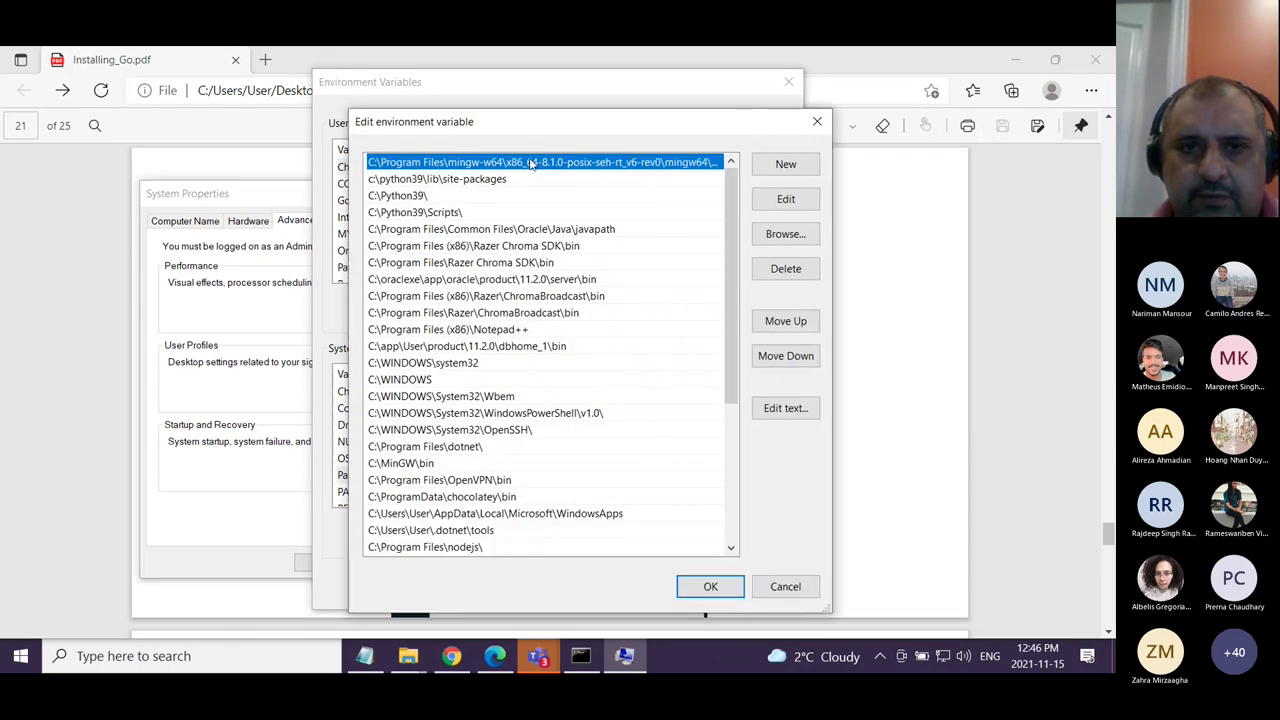
drag(525, 122, 401, 93)
scroll(505, 430, down, 5)
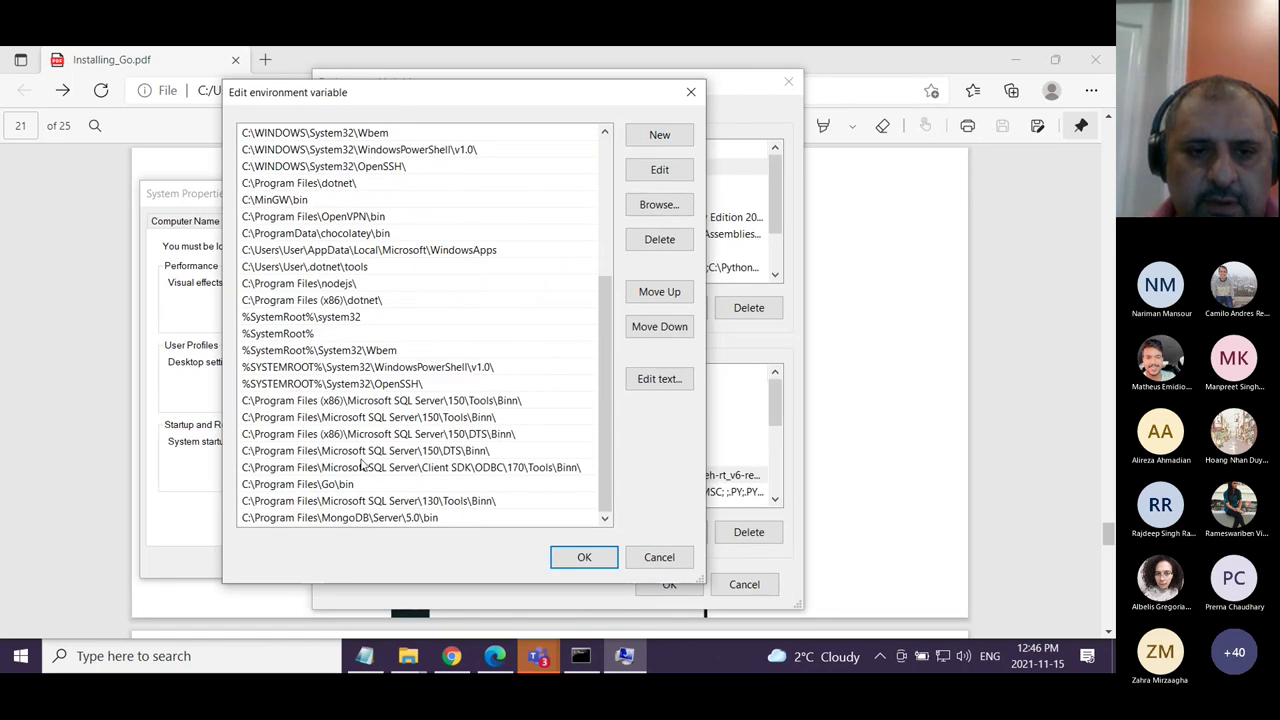
click(322, 487)
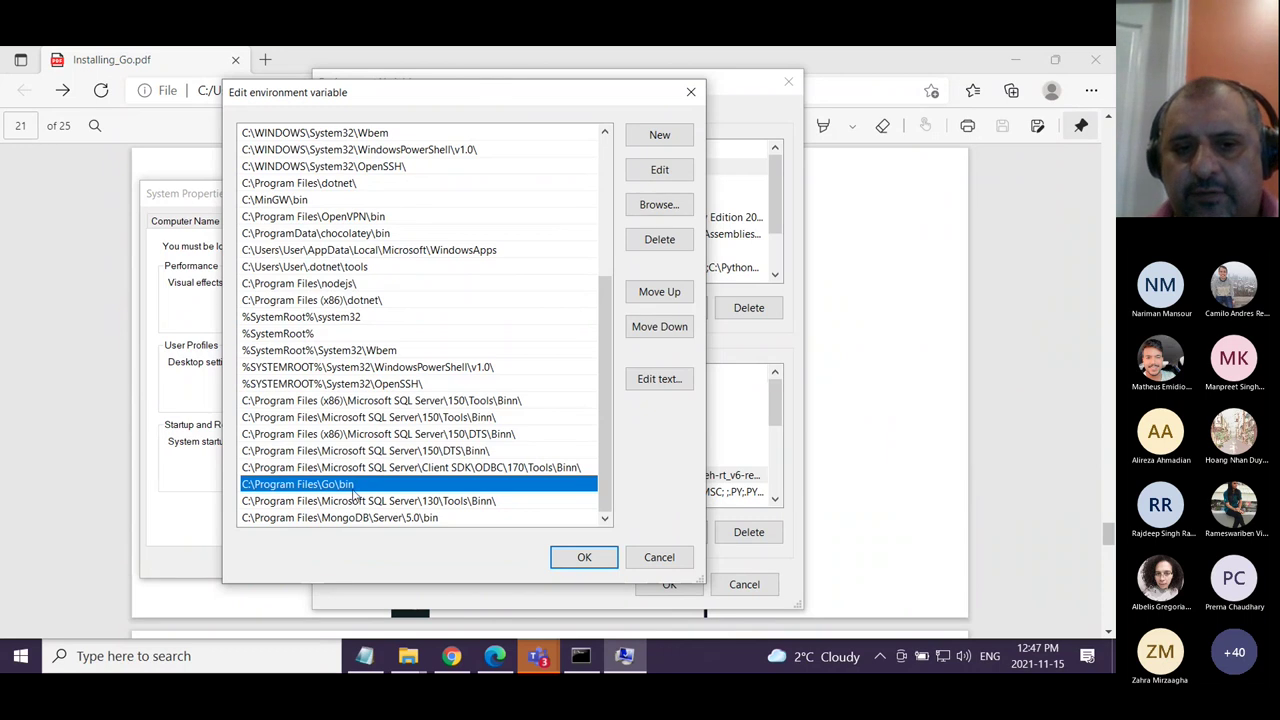
click(660, 560)
click(742, 584)
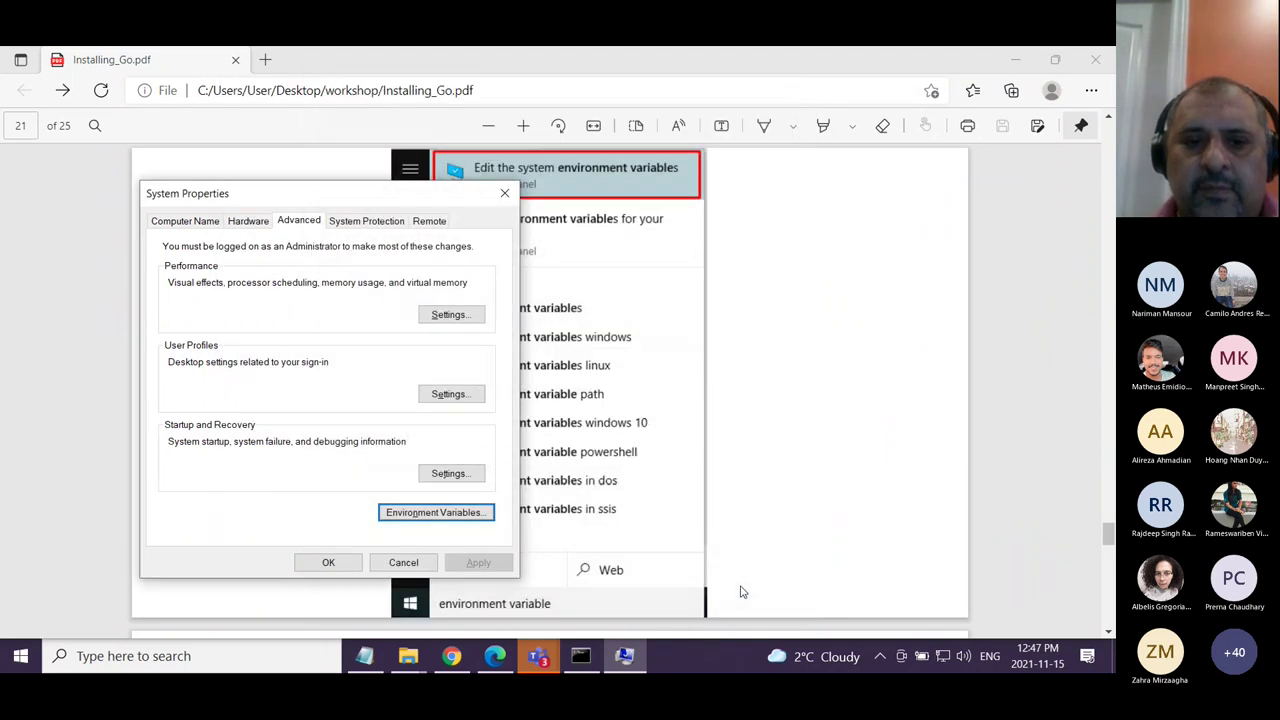
click(404, 563)
Review the remaining environment variable slides in Installing_Go.pdf up to the "How to setup Golang with VSCode" slide
scroll(865, 390, down, 5)
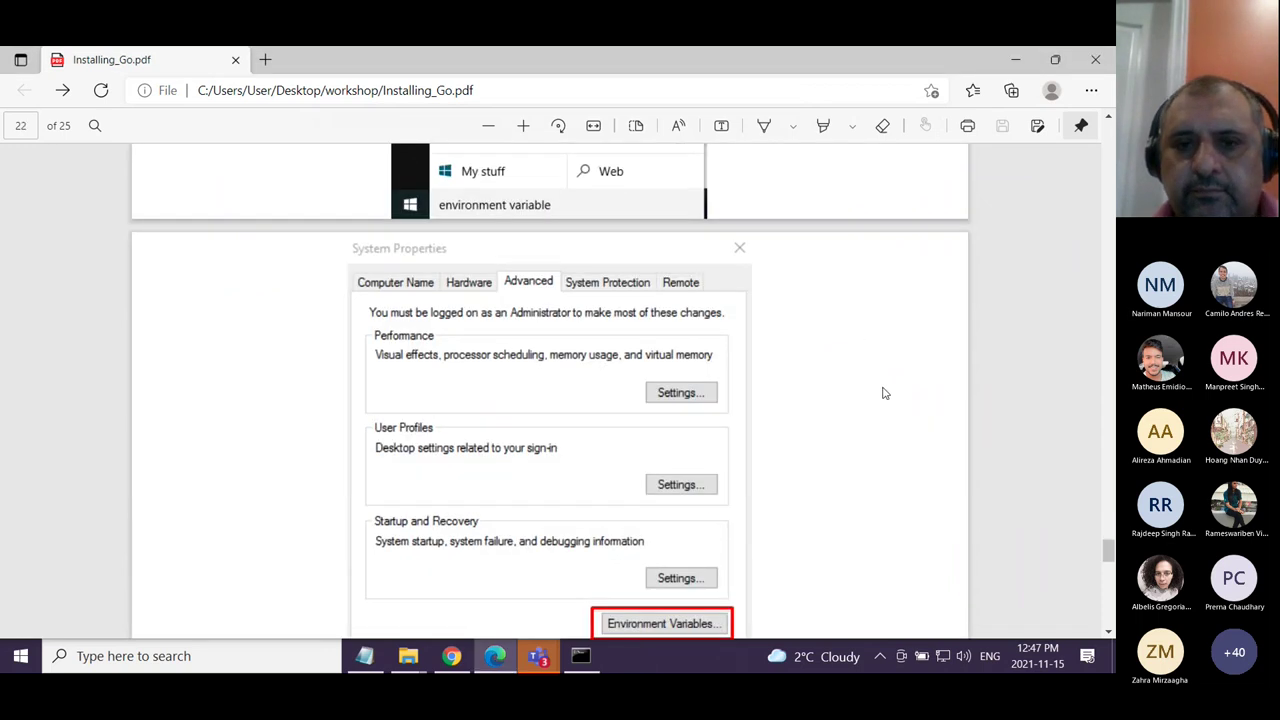
scroll(873, 390, down, 8)
scroll(884, 394, down, 3)
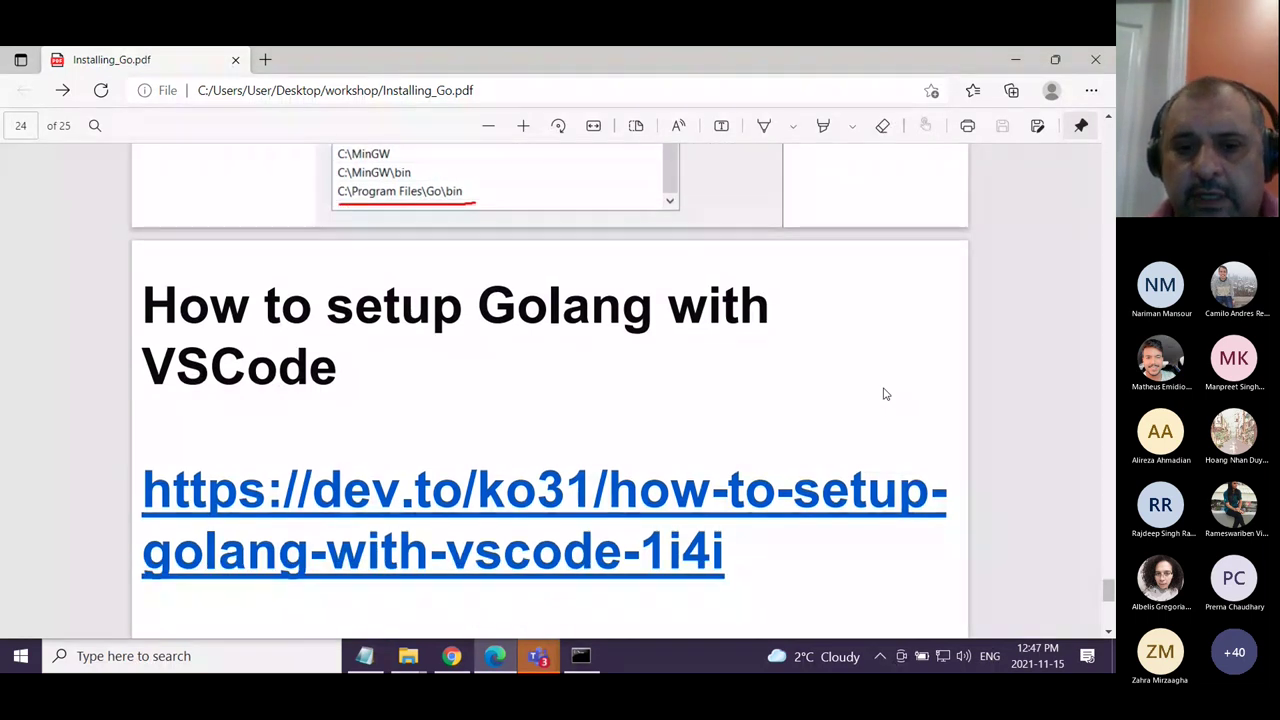
Switch to Chrome, dismiss the downloads bar, and copy the complete "Hello, world" program from the Go Playground
click(1016, 60)
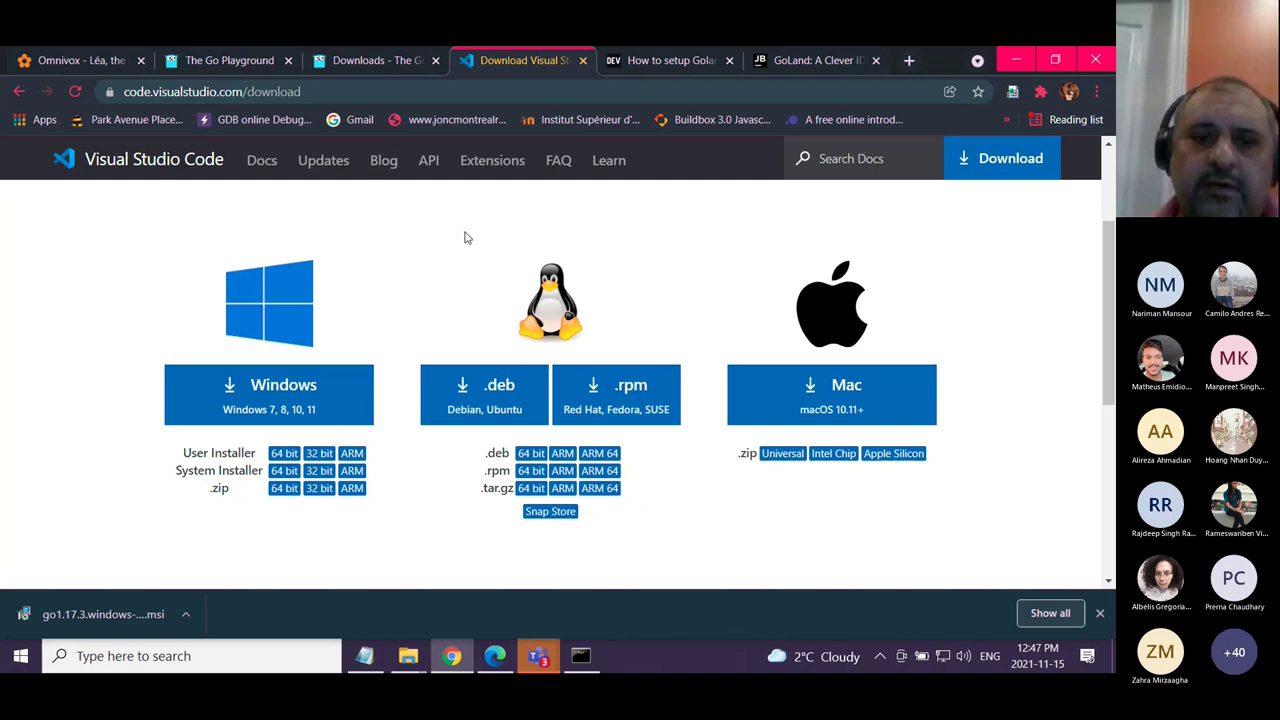
click(1099, 613)
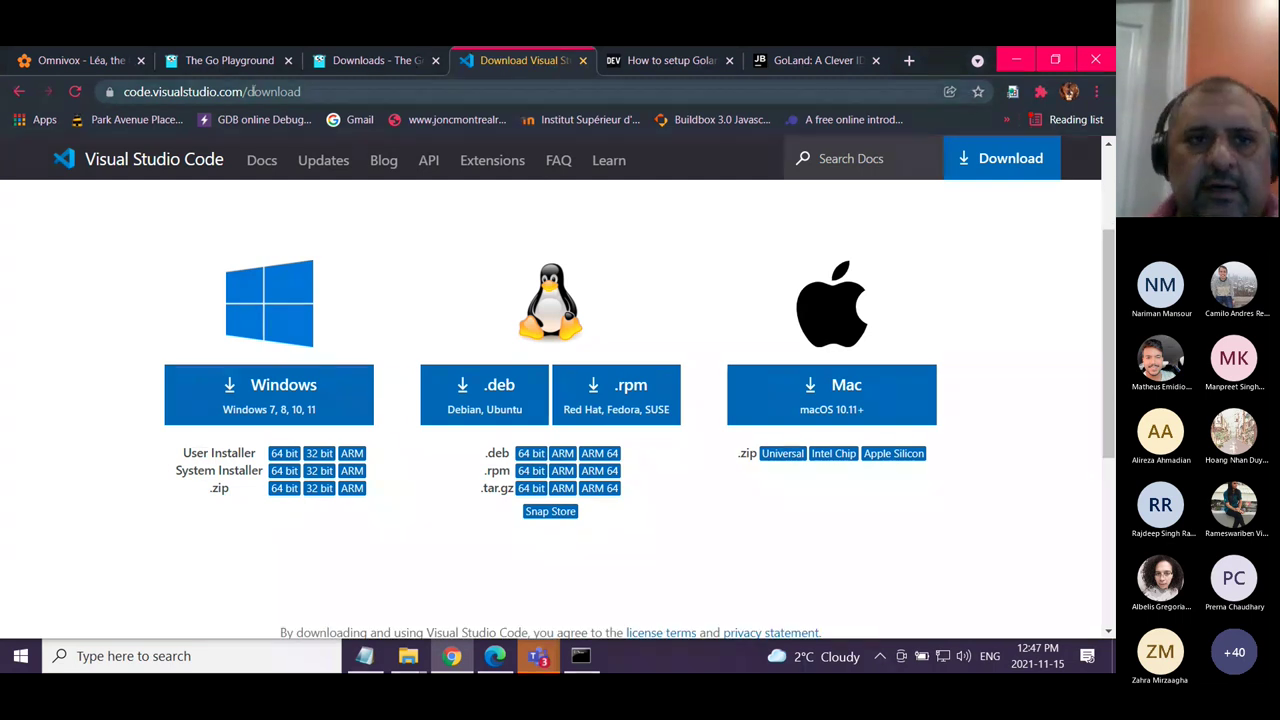
click(221, 62)
drag(42, 219, 236, 471)
key(ctrl+c)
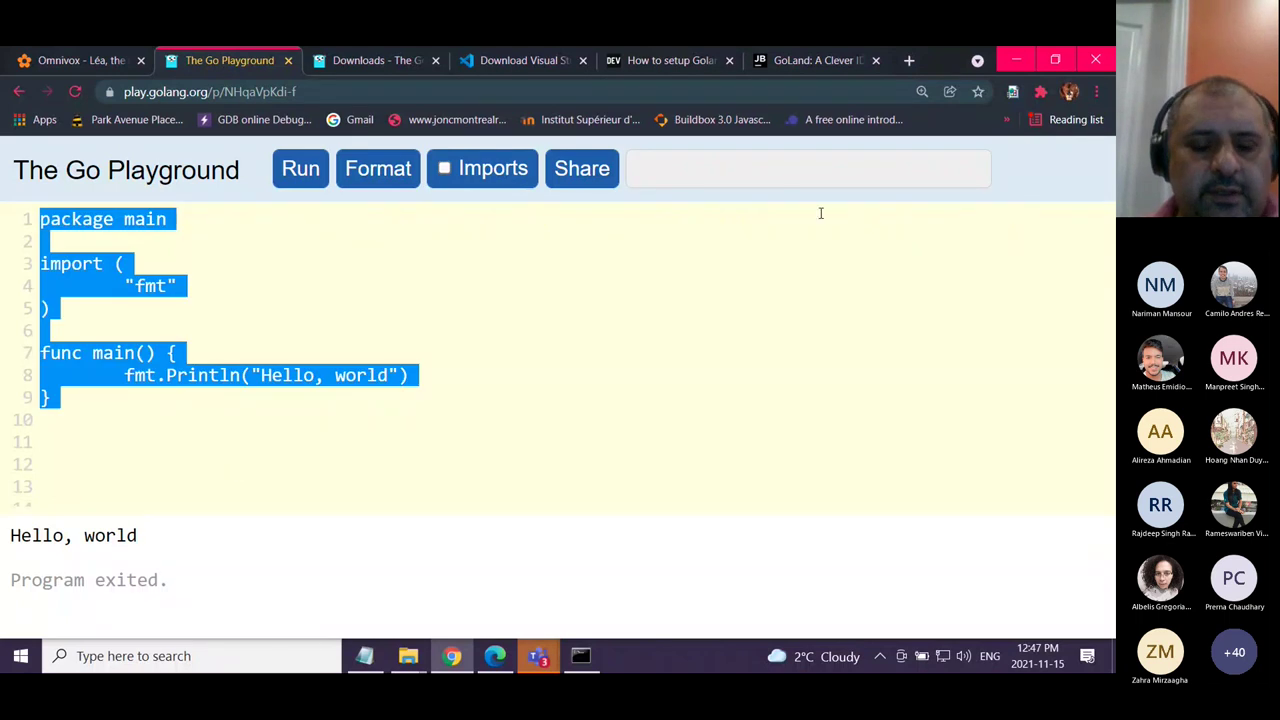
Minimise the browser and the Teams meeting, and open the test folder on the desktop
click(1015, 60)
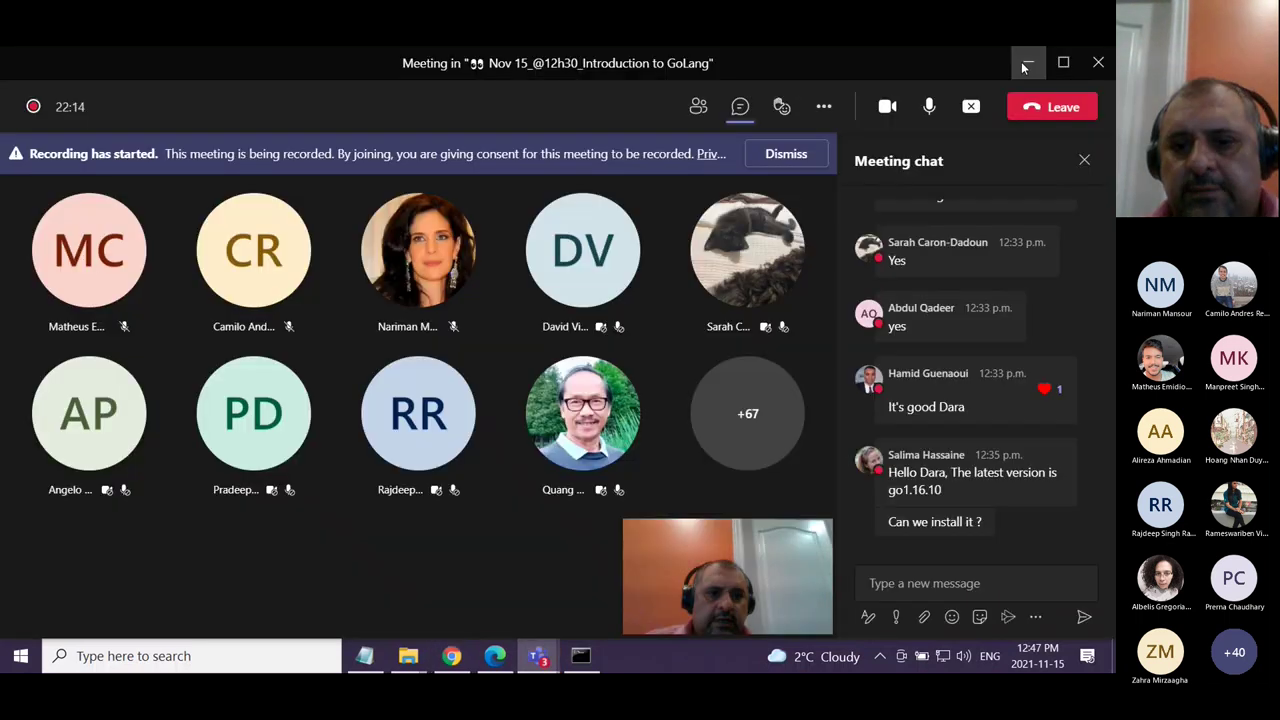
click(1023, 62)
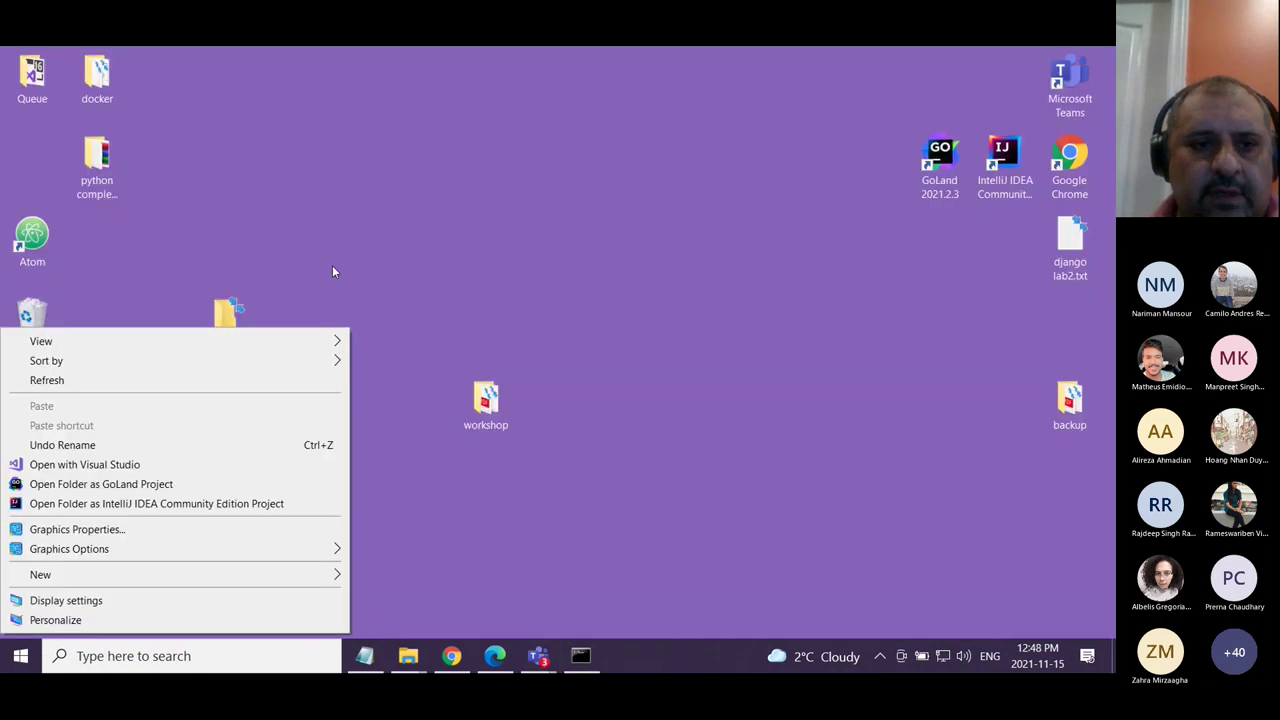
click(220, 330)
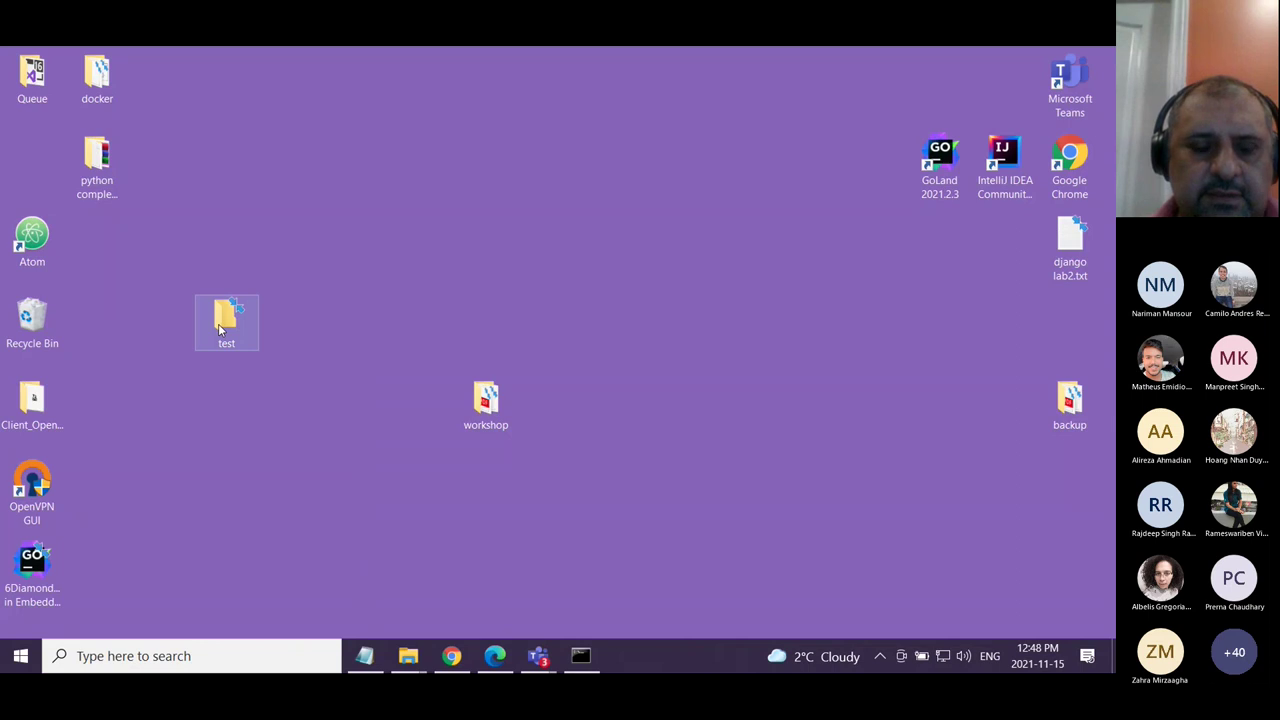
double_click(220, 330)
Launch Notepad++ and paste the copied Go program into the empty document
click(175, 655)
text(not)
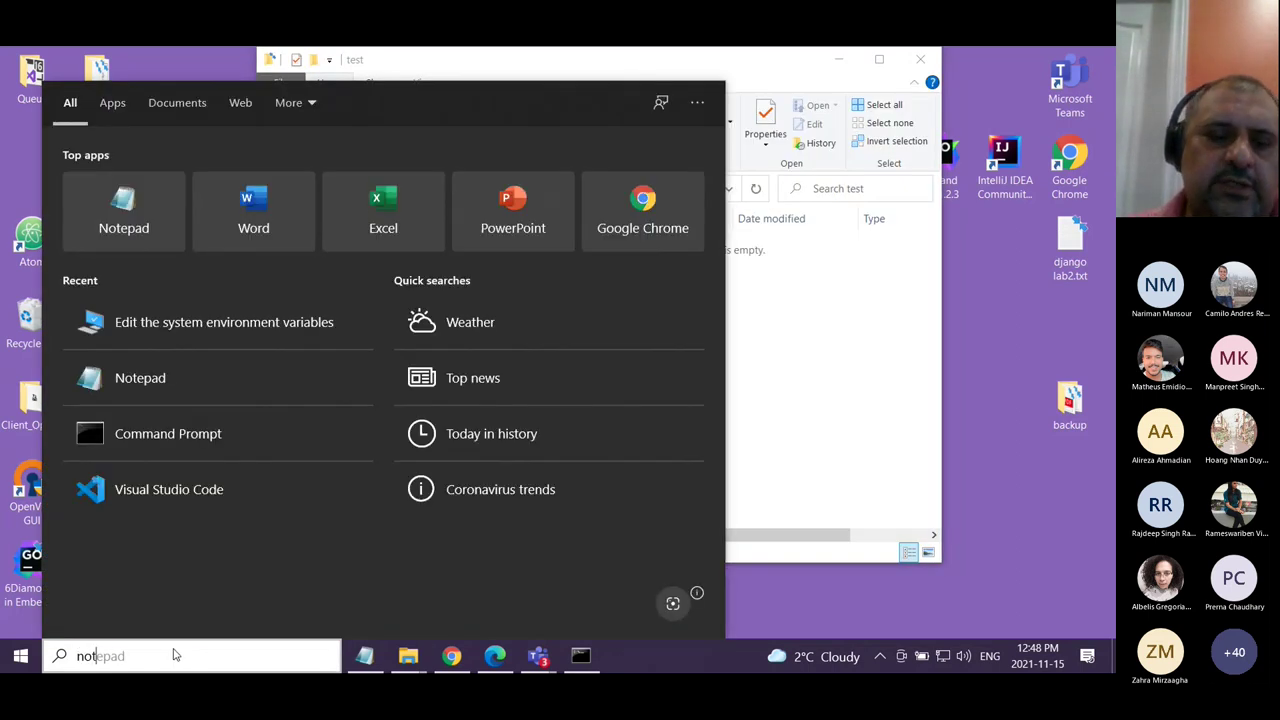
key(Return)
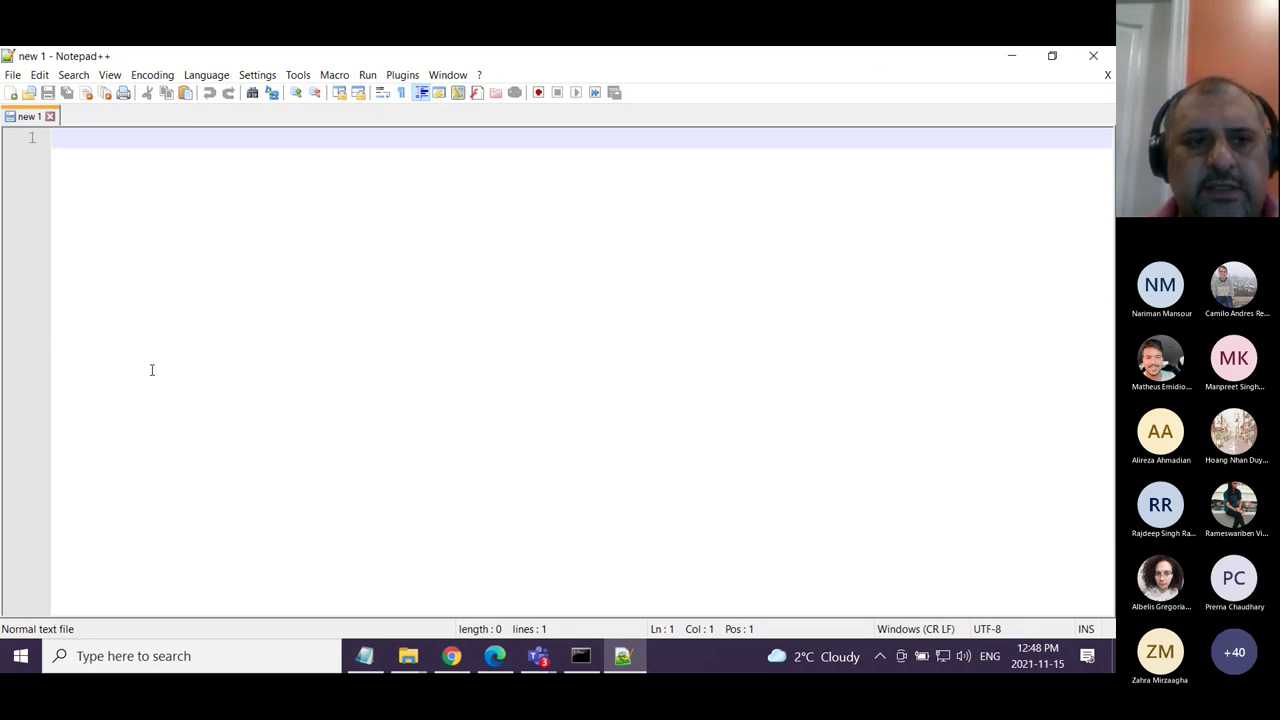
key(ctrl+v)
Save the document as main.go in the Desktop\test folder, then close the file and Notepad++
click(13, 76)
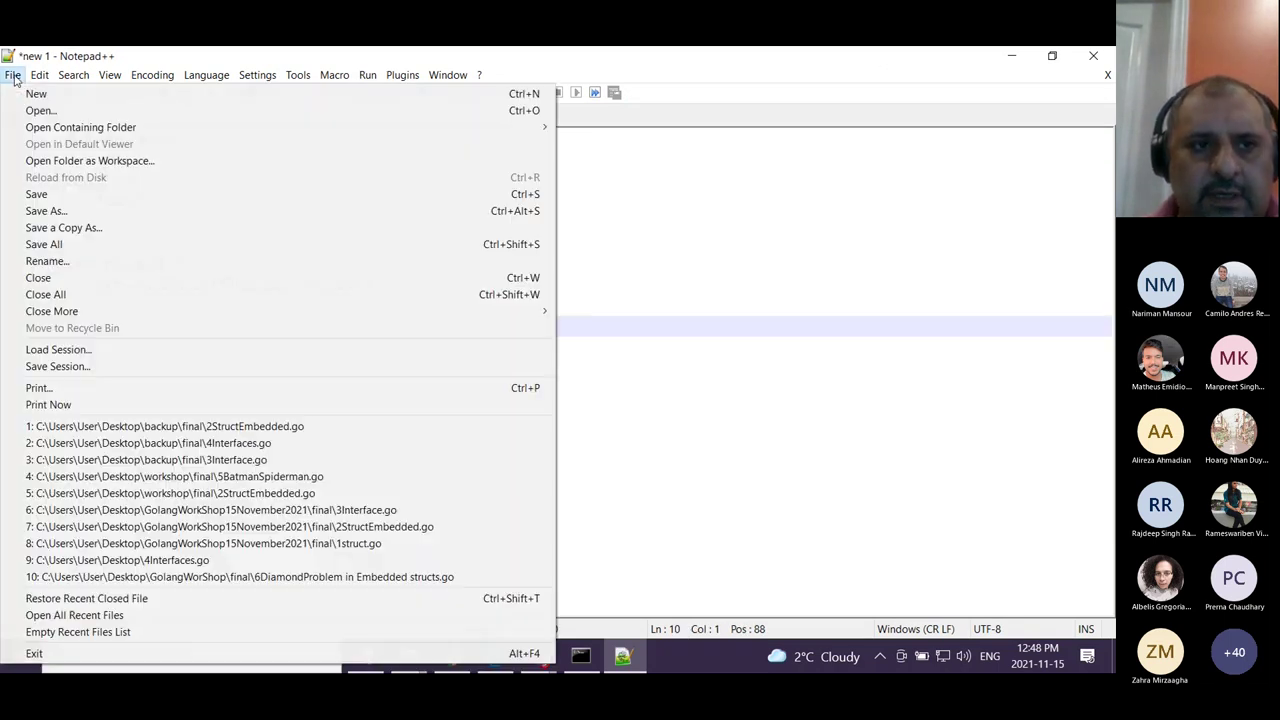
click(46, 211)
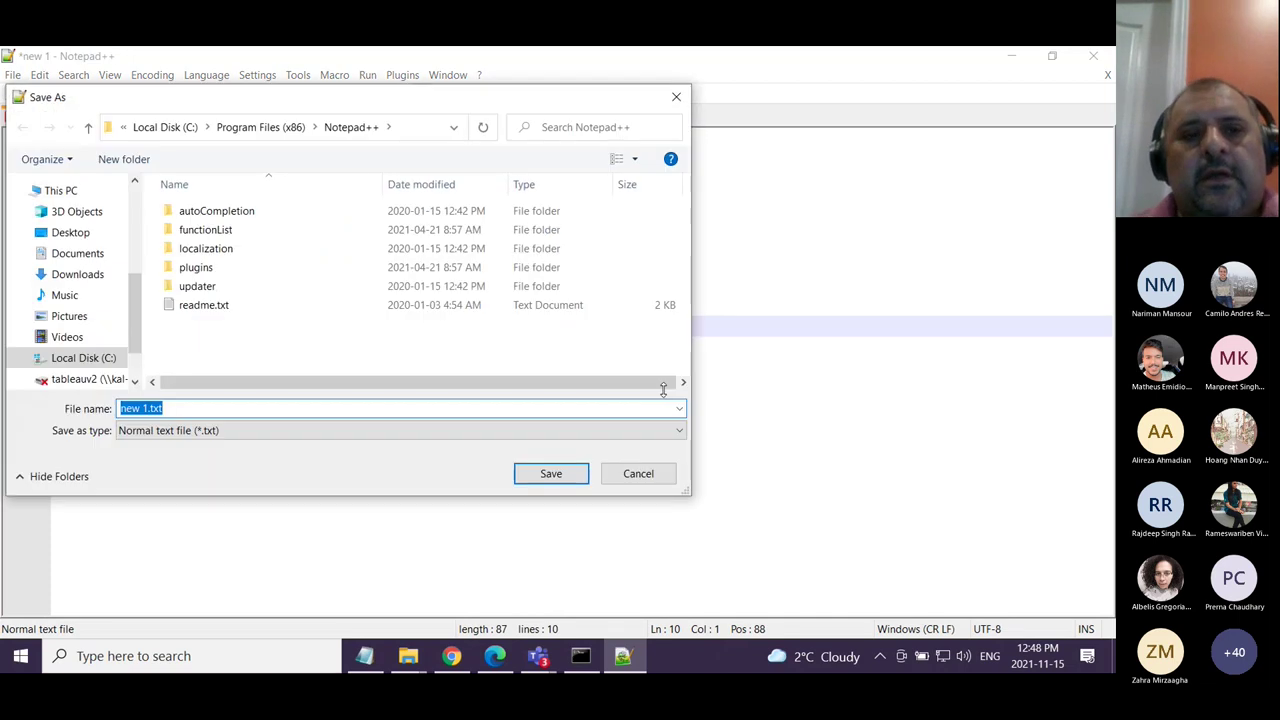
click(70, 232)
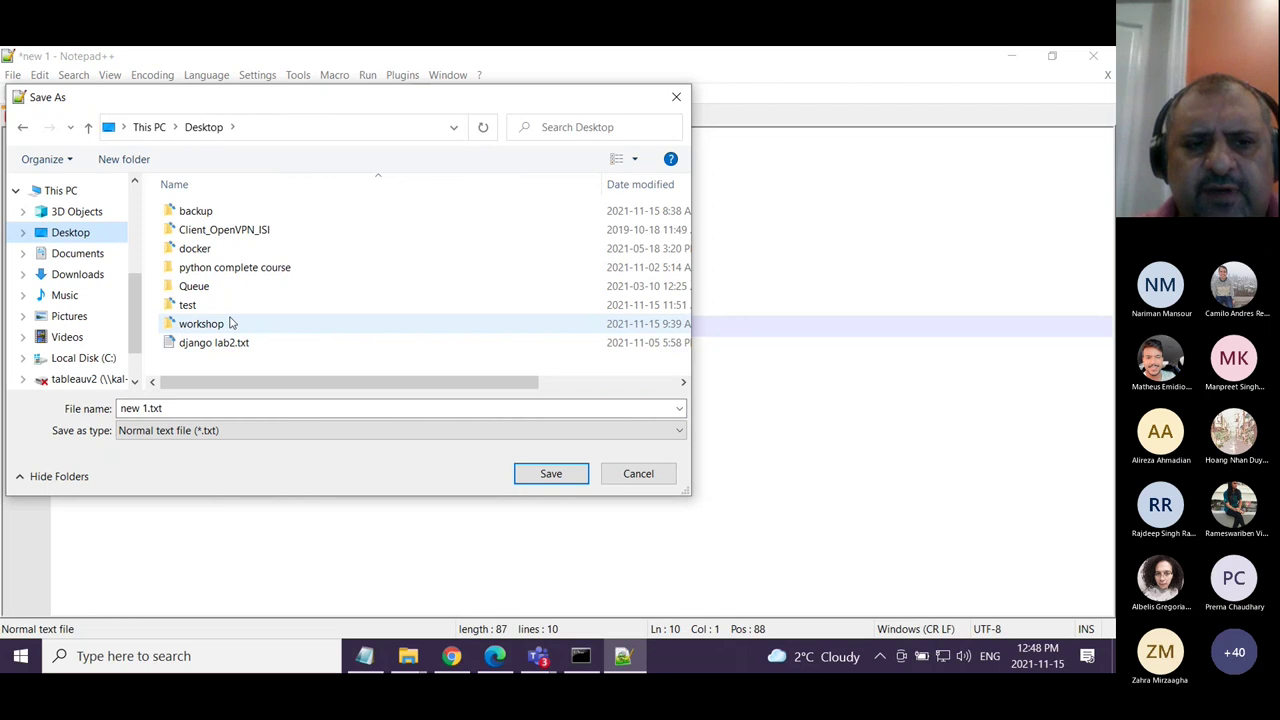
double_click(192, 306)
click(190, 405)
text(ma)
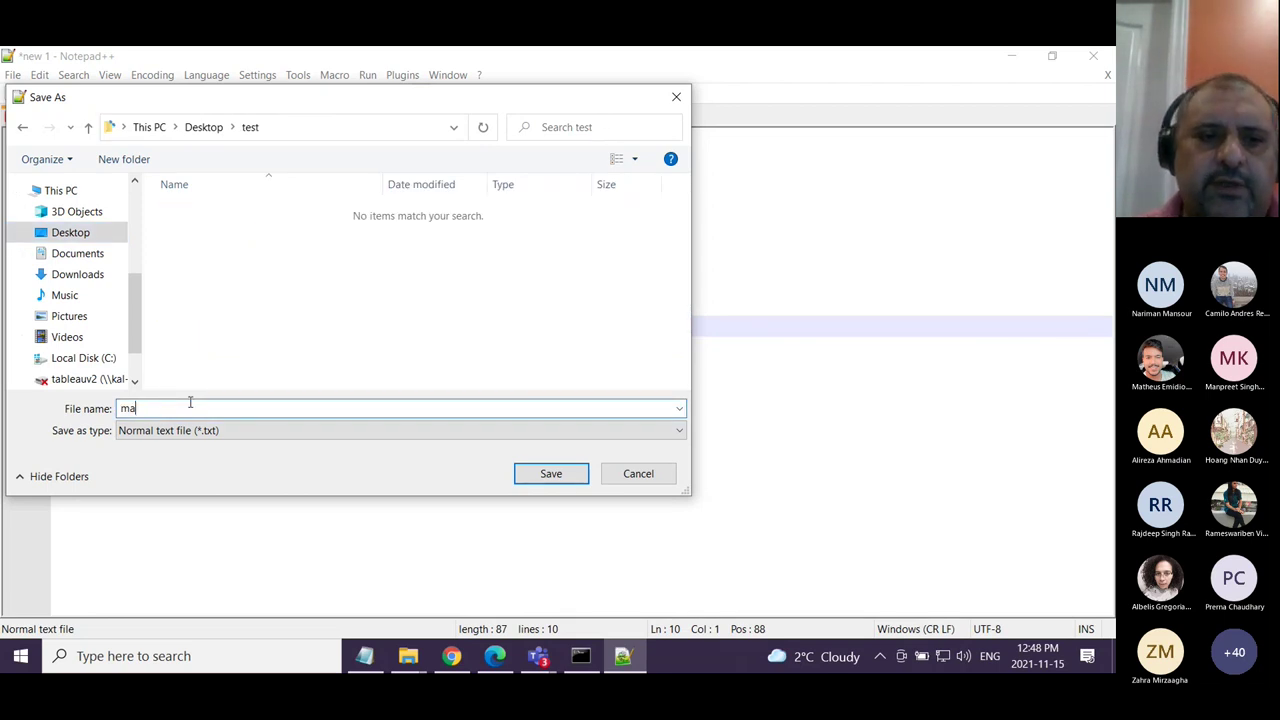
text(in.go)
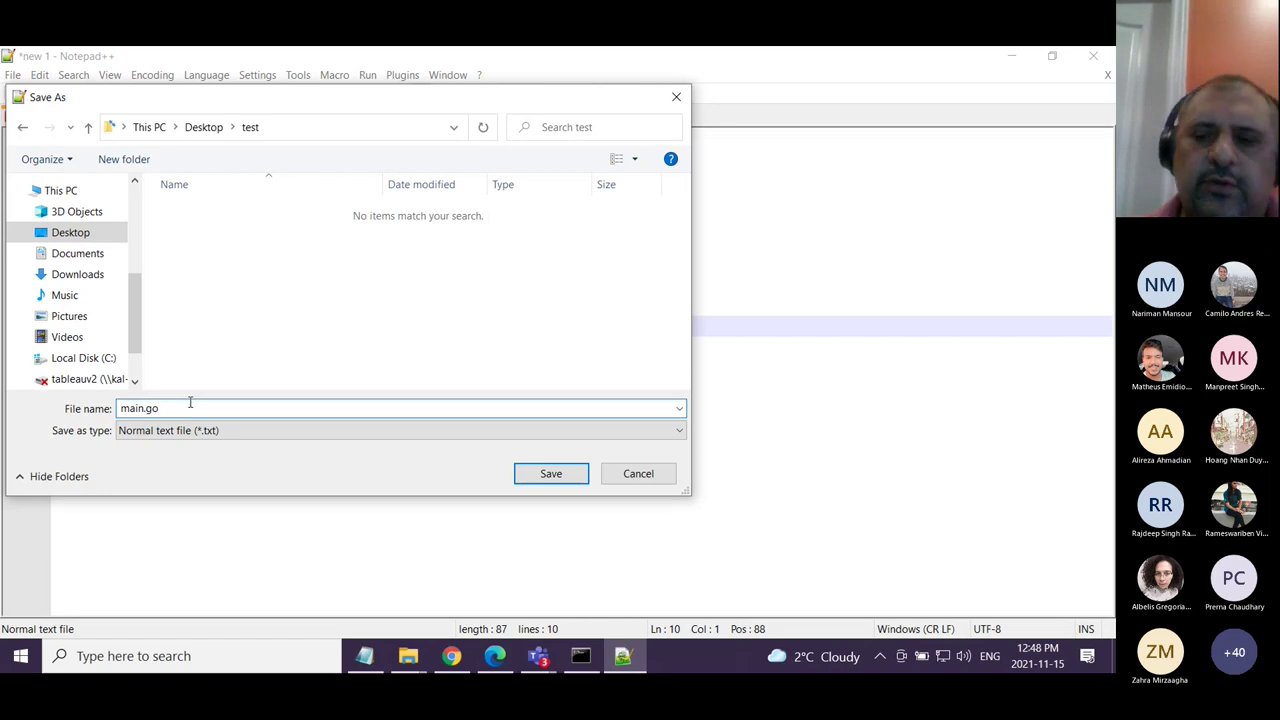
click(549, 474)
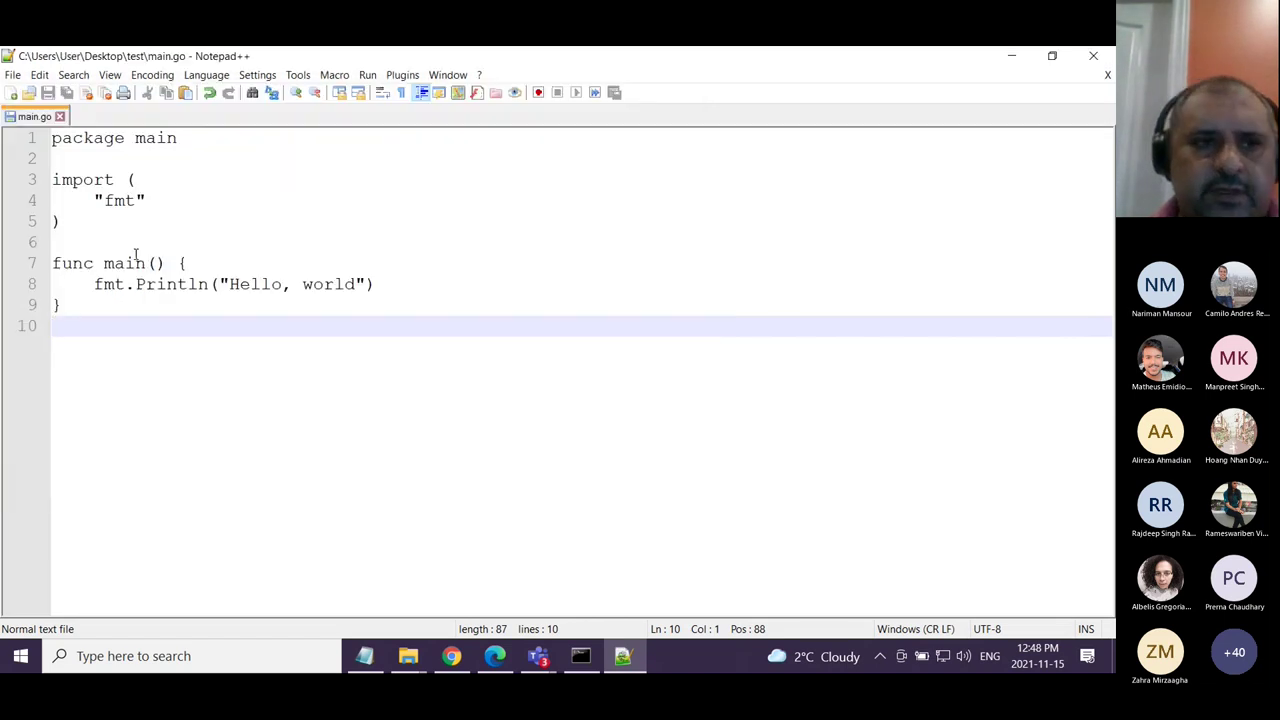
click(60, 117)
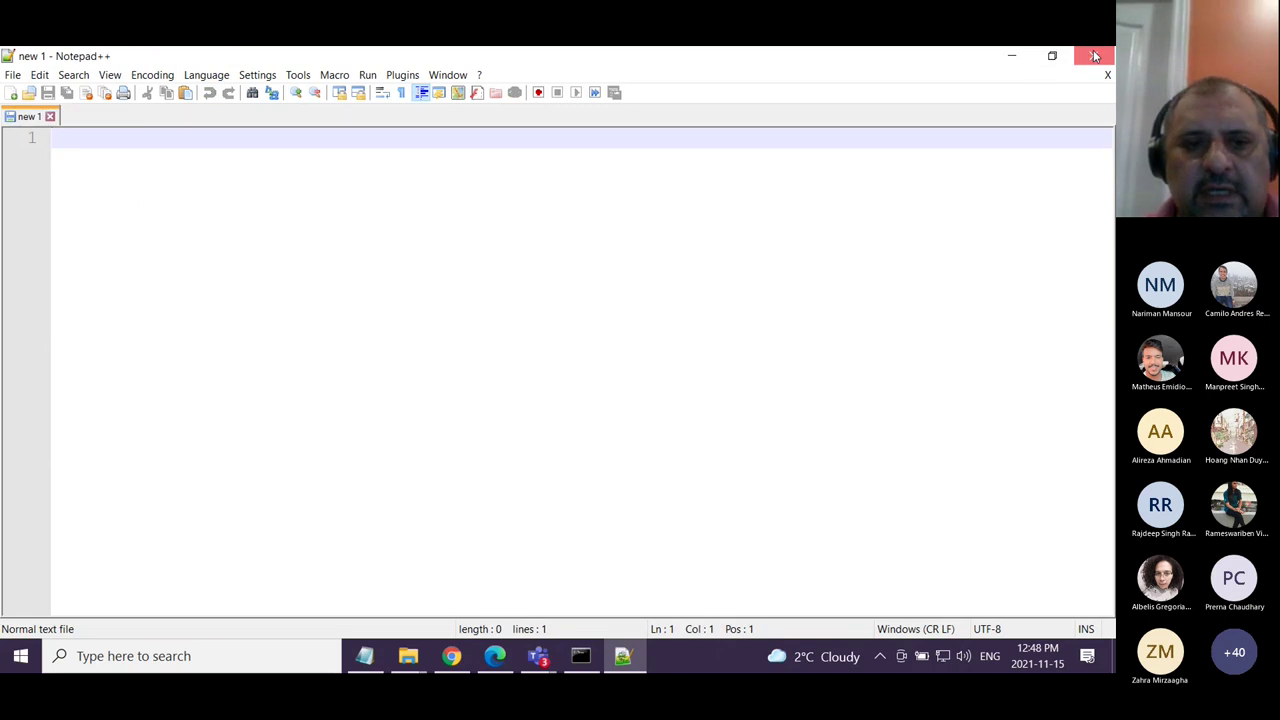
click(1093, 55)
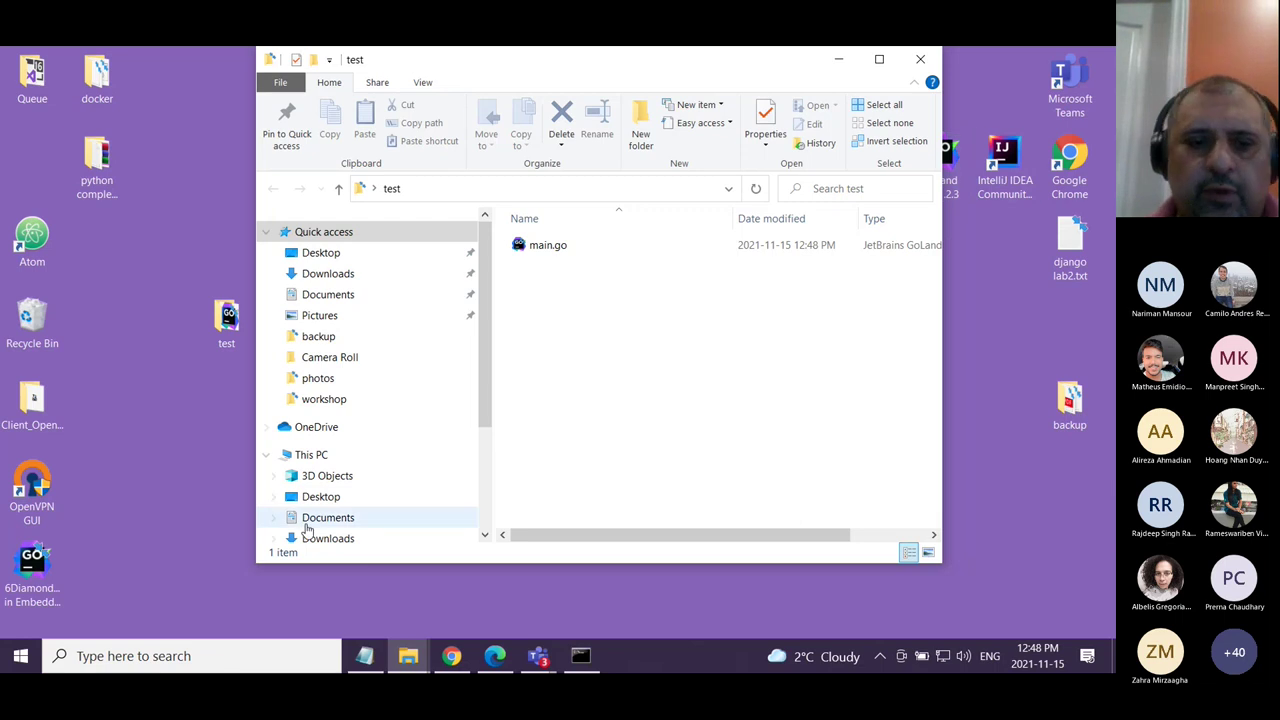
Open a new Command Prompt and change the working directory to Desktop\test
click(243, 655)
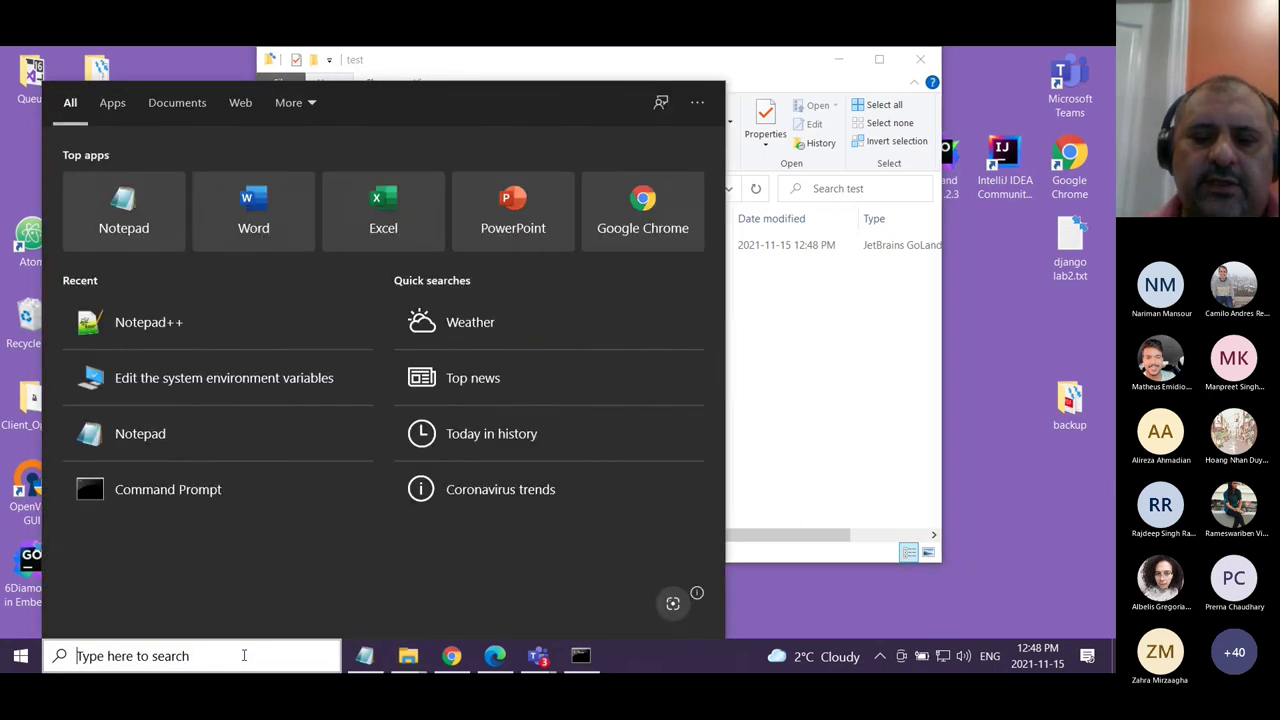
text(cmd)
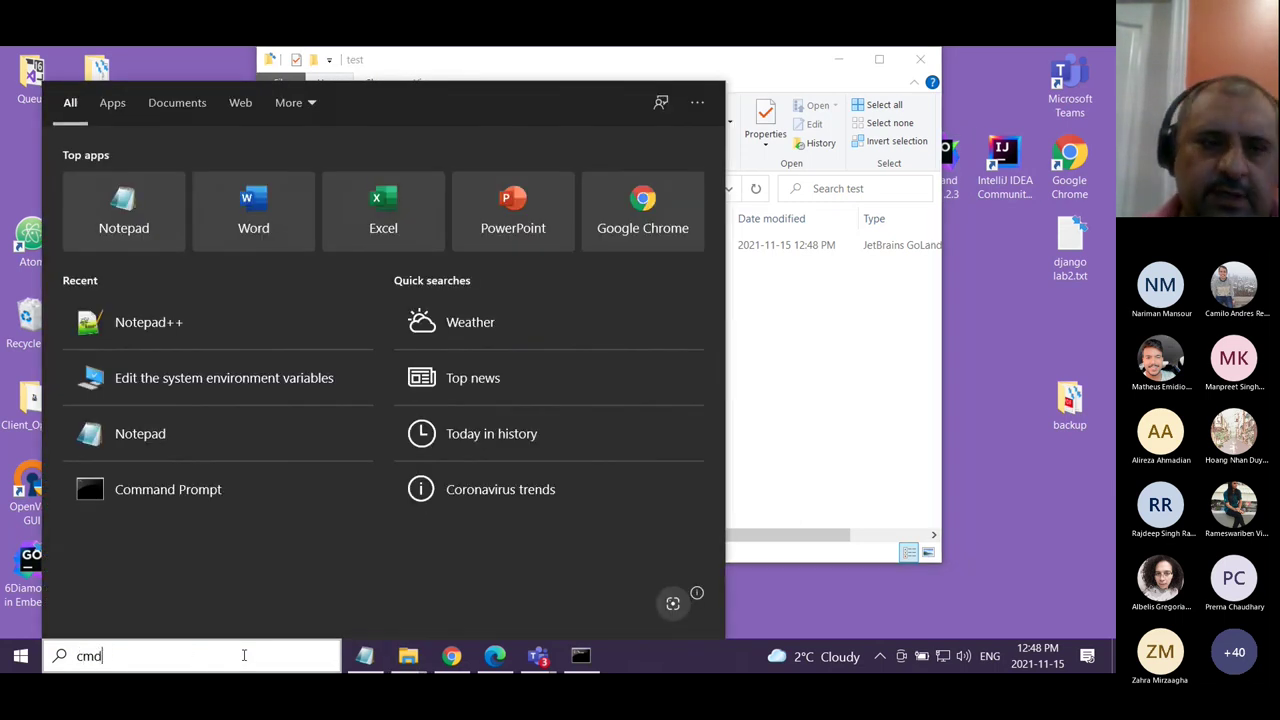
key(Return)
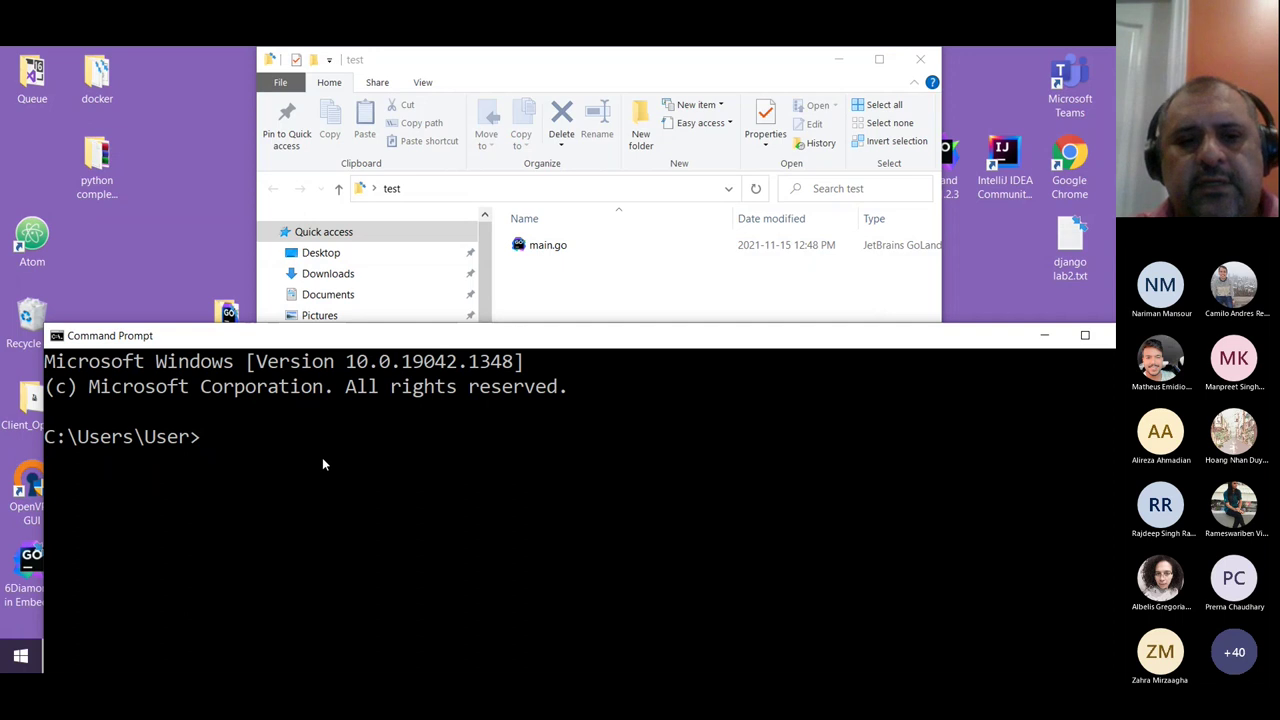
text(cd desktop)
key(Return)
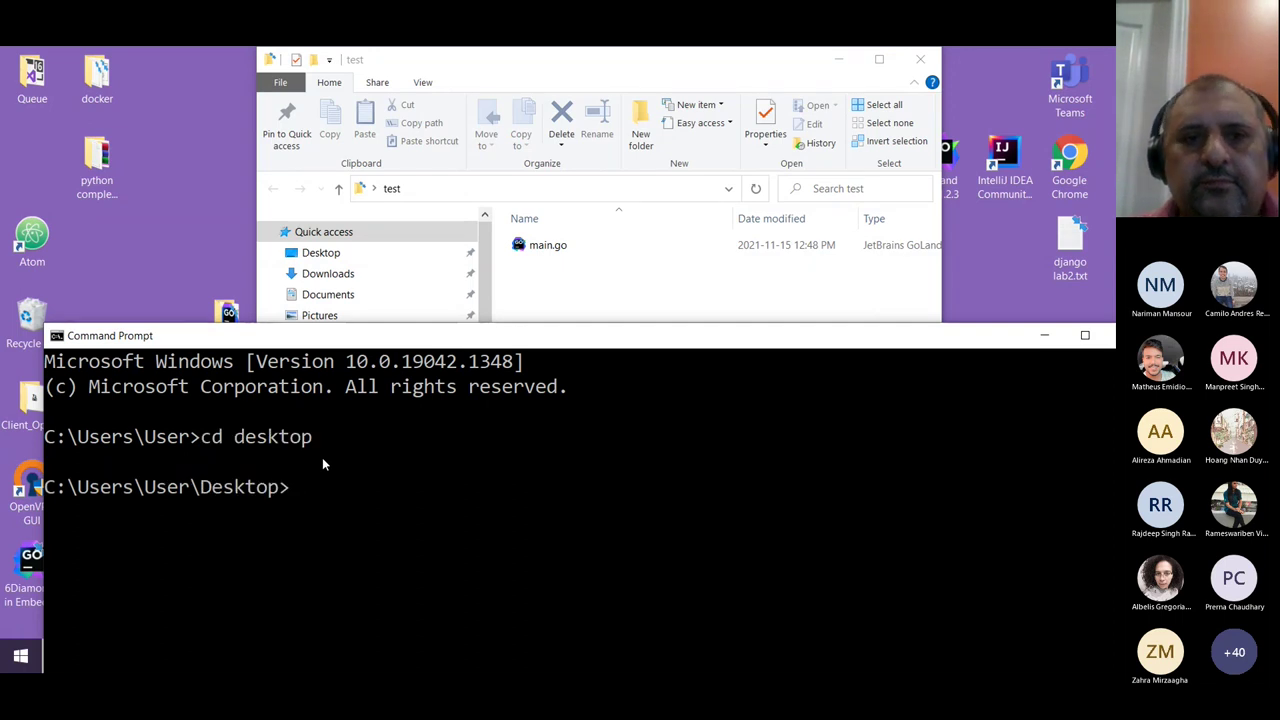
text(cd test)
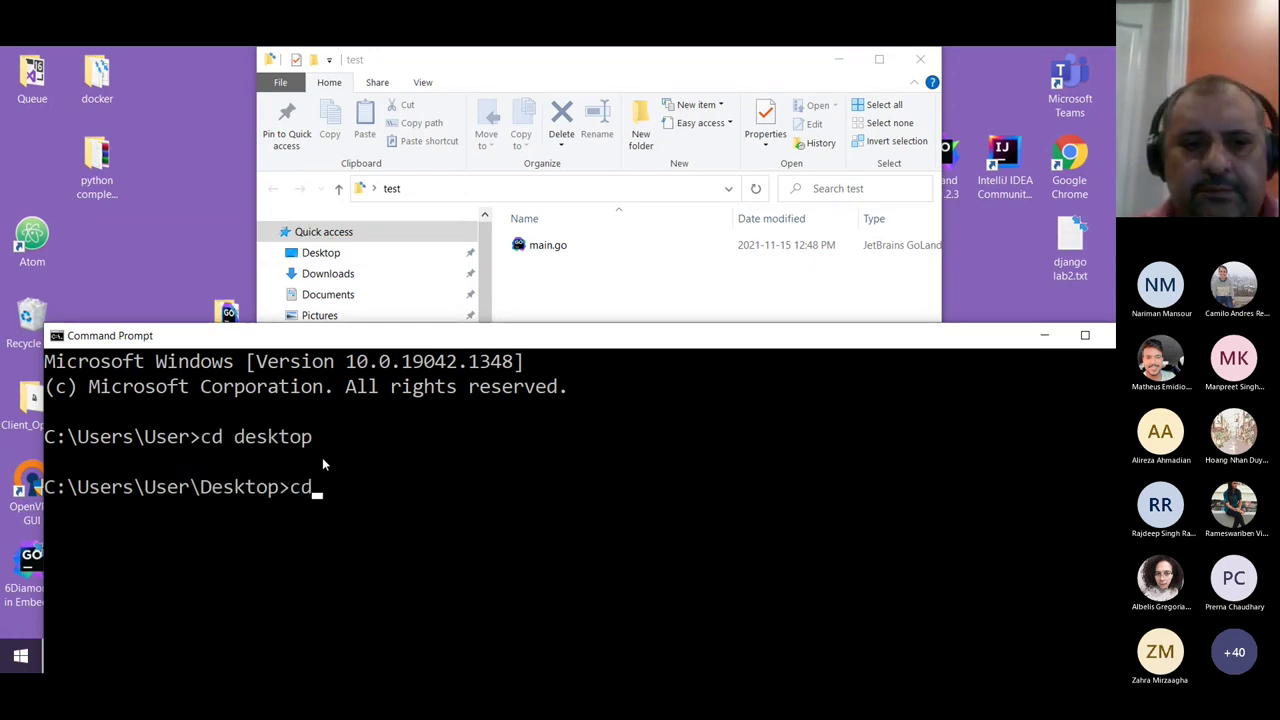
key(Return)
List the test folder's contents with dir and execute the program with go run main.go
text(di)
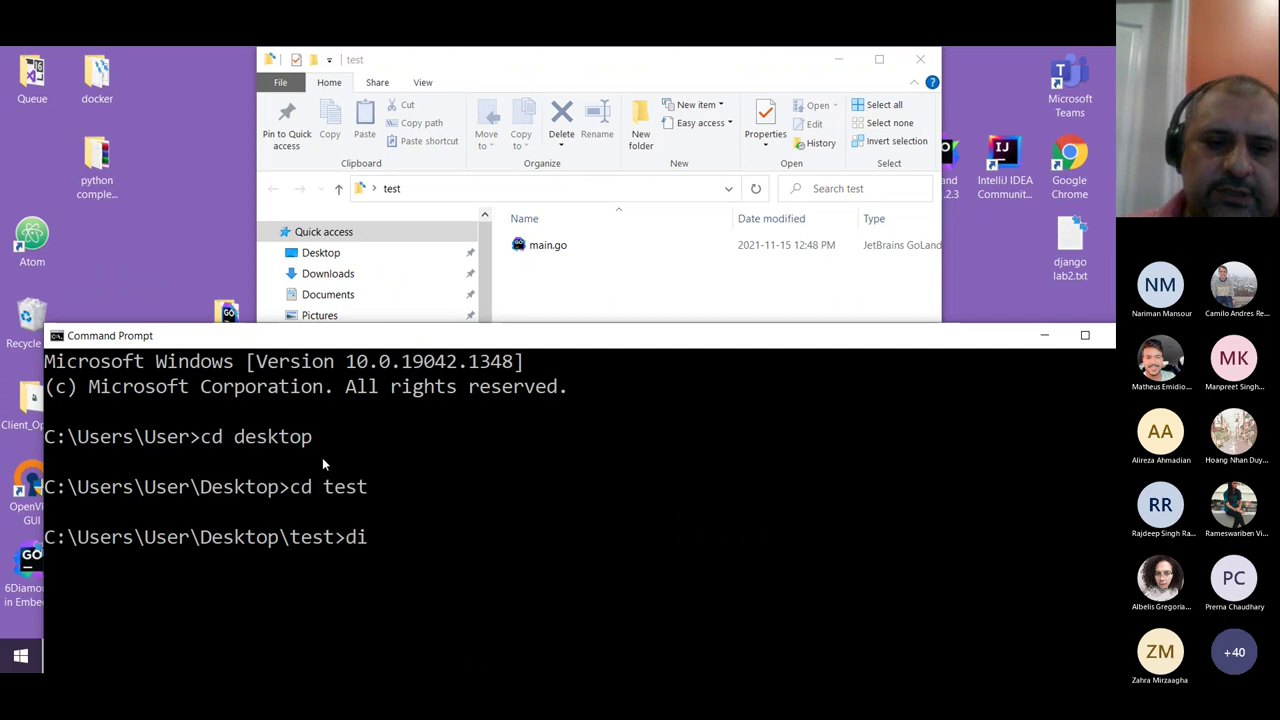
text(r)
key(Return)
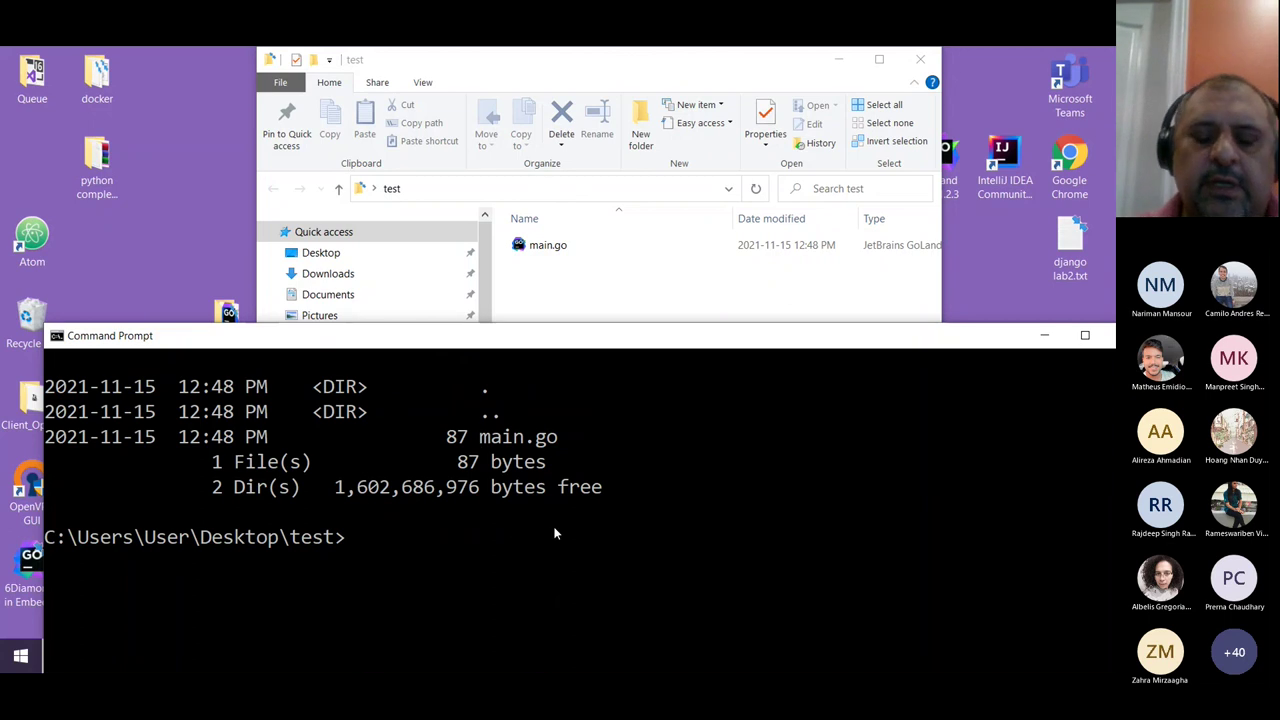
text(go run main)
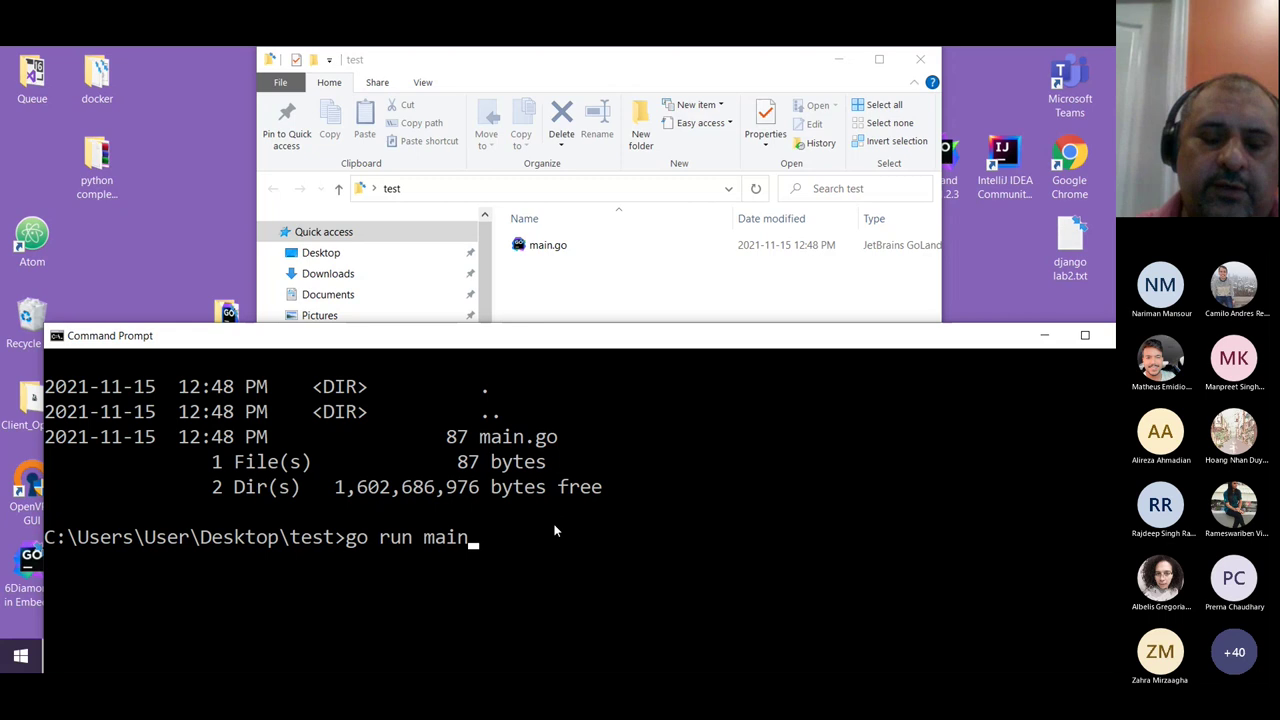
text(.go)
key(Return)
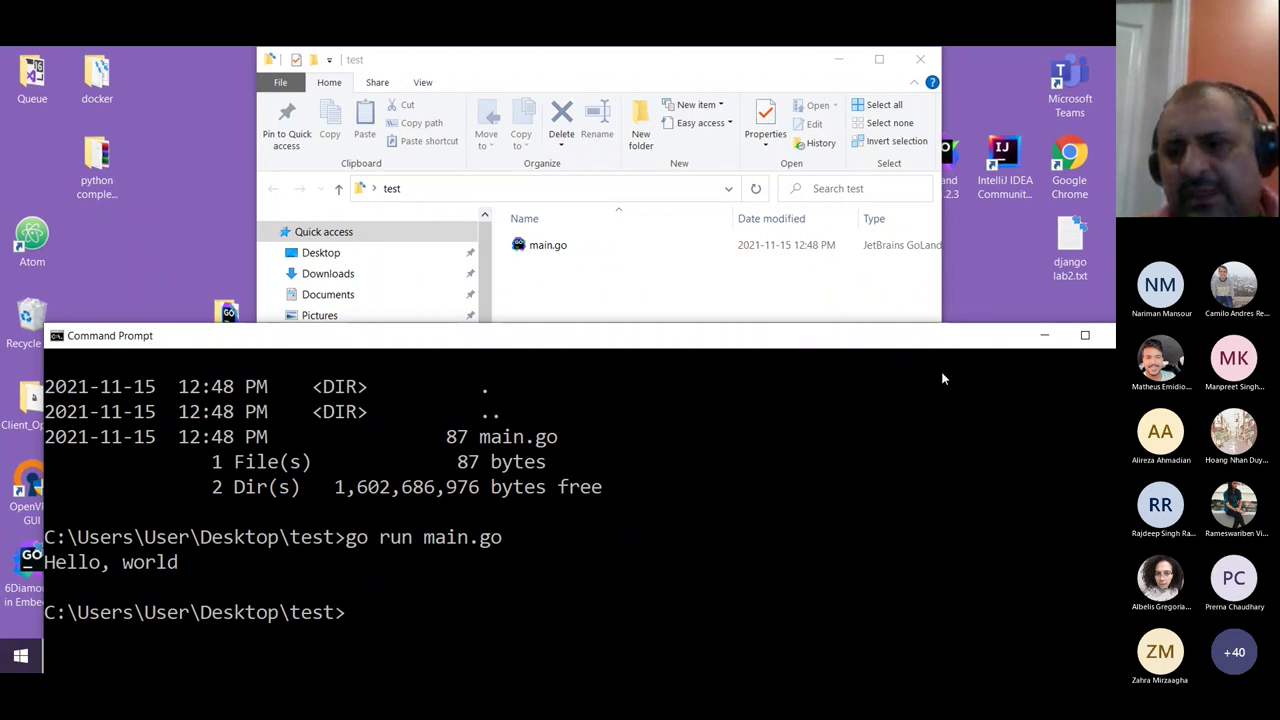
Close the Command Prompt window and the File Explorer window showing the test folder
drag(935, 350, 668, 391)
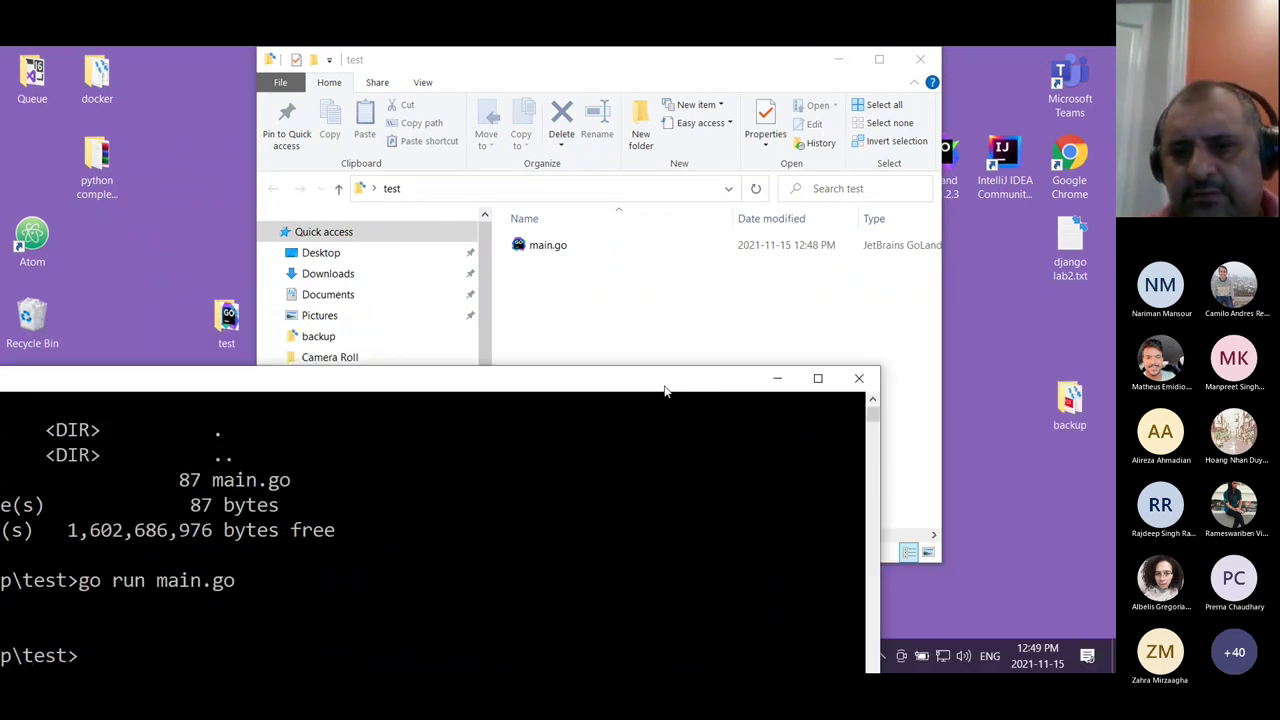
click(859, 380)
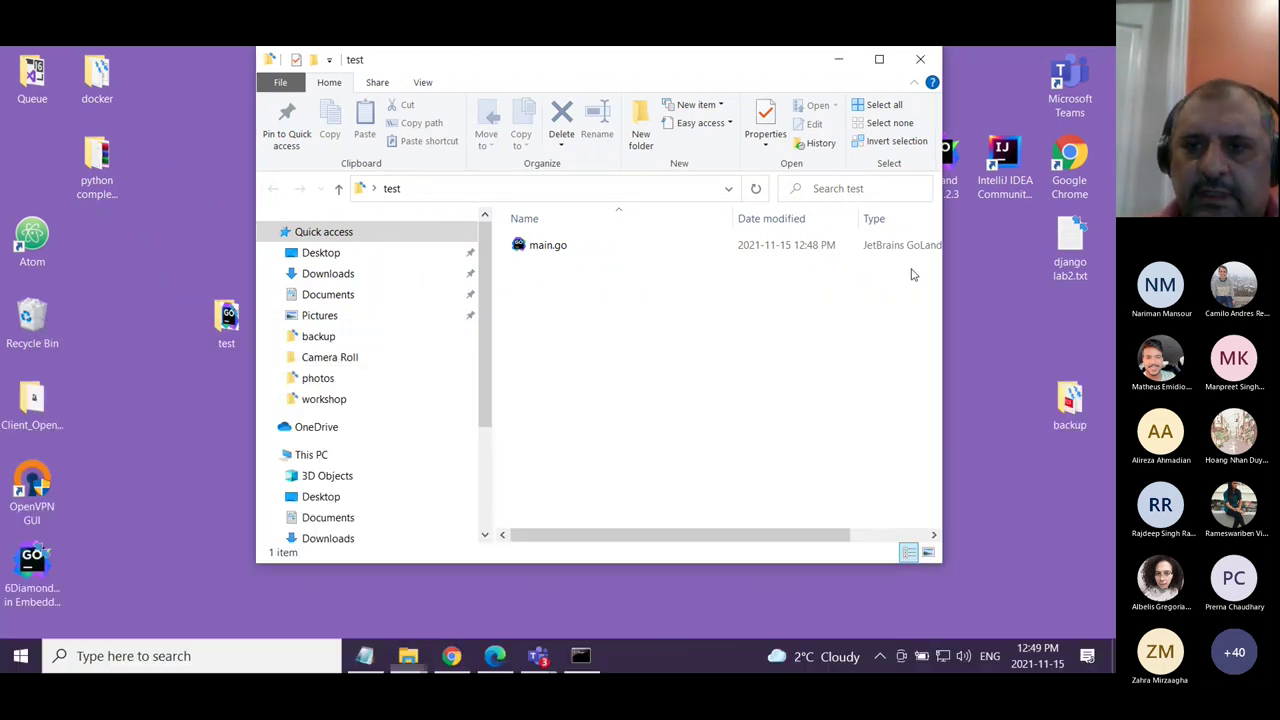
click(920, 59)
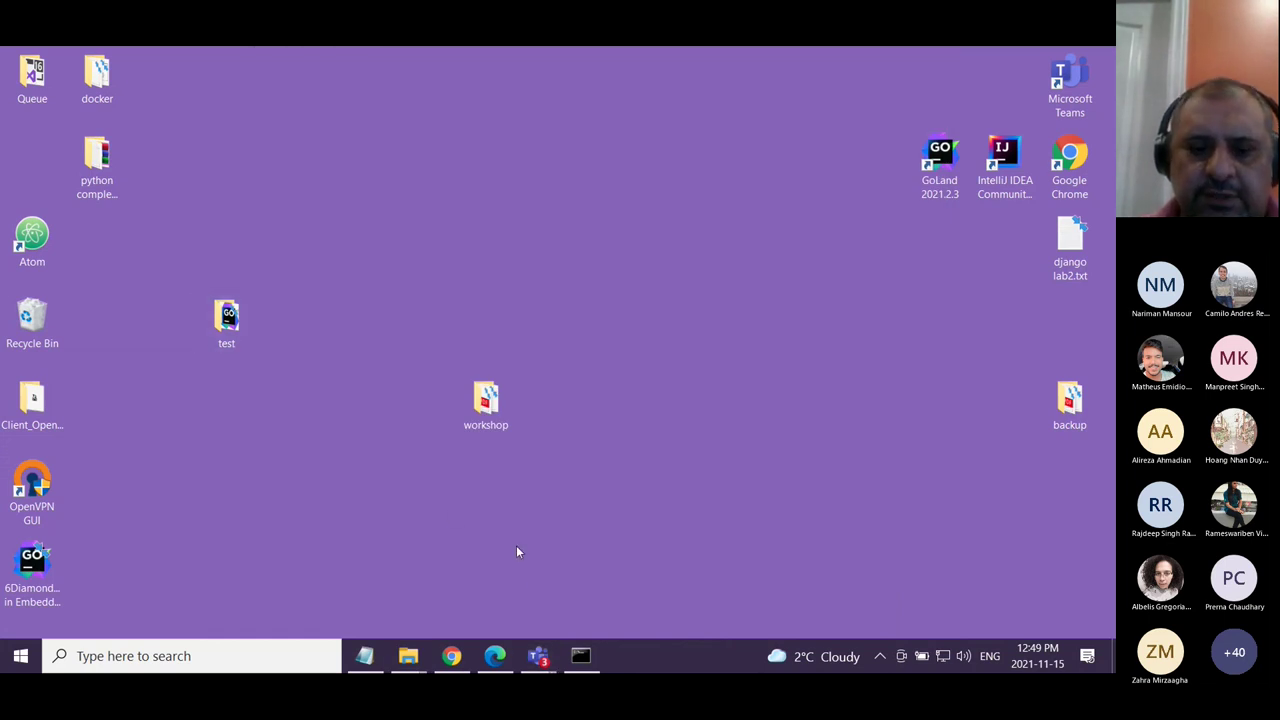
Switch to Edge and review the "How to setup Golang with VSCode" page in Installing_Go.pdf
click(495, 655)
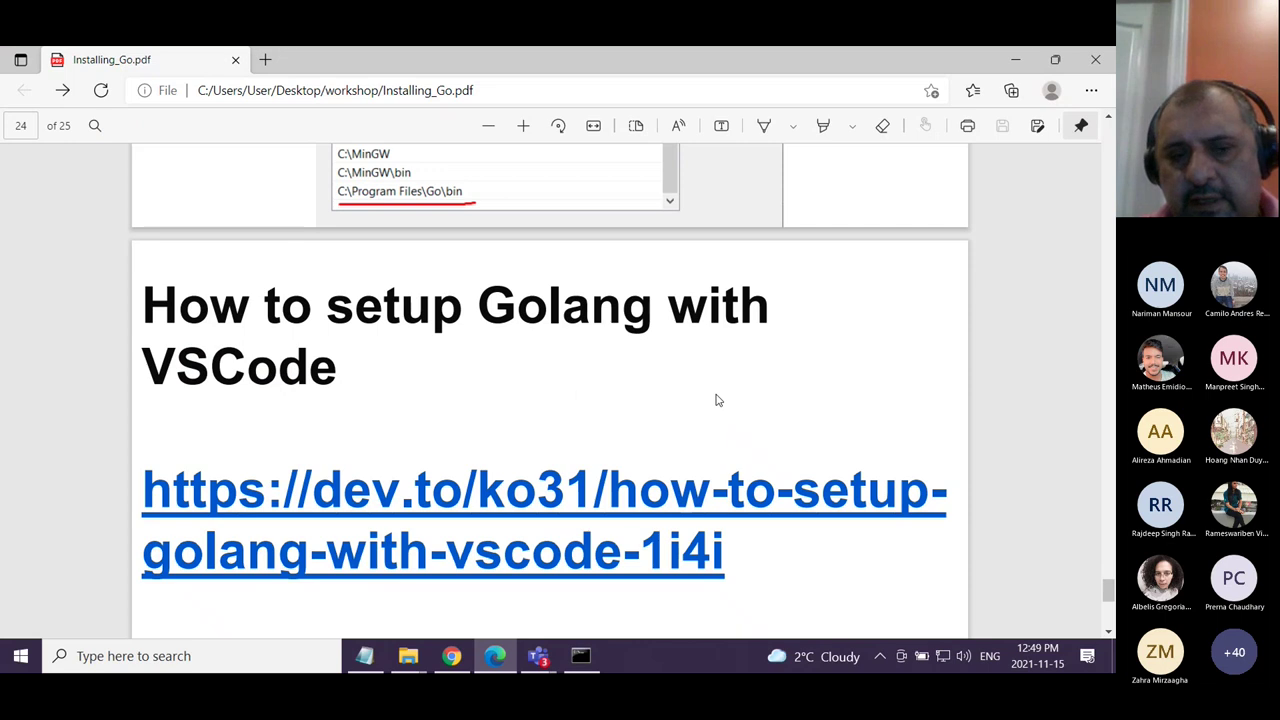
scroll(557, 394, up, 2)
scroll(557, 394, down, 2)
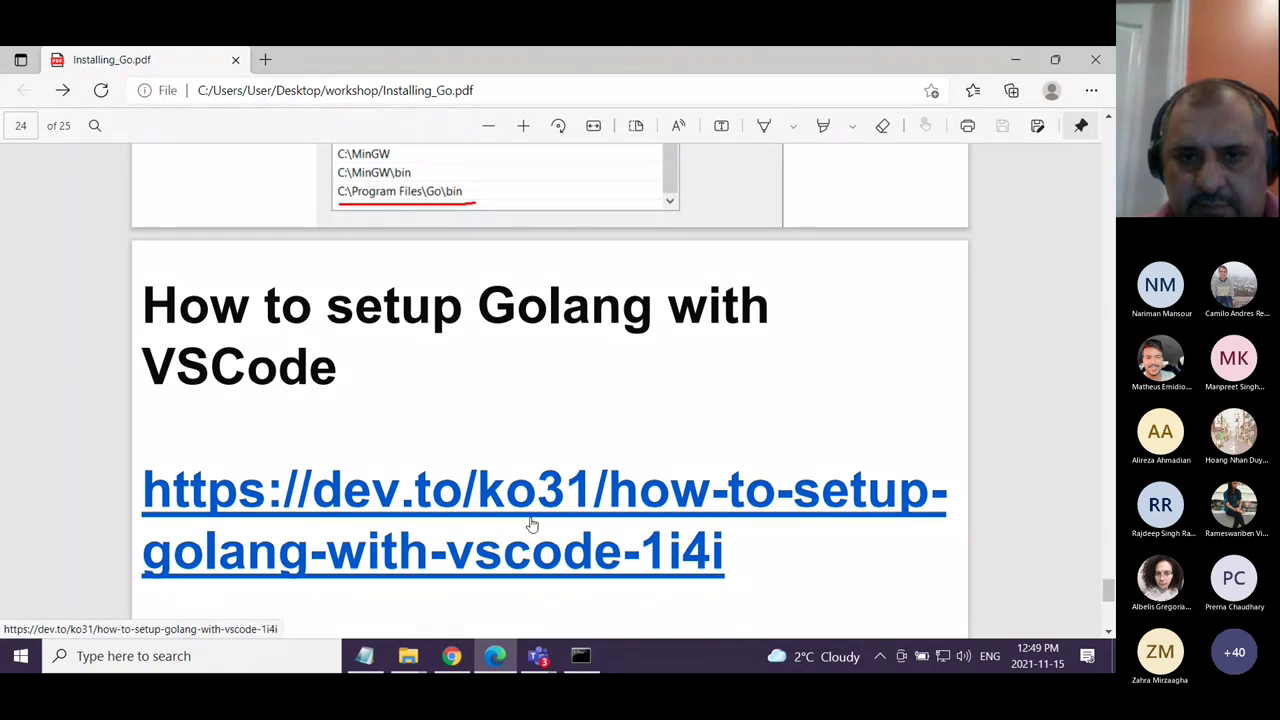
scroll(814, 545, down, 3)
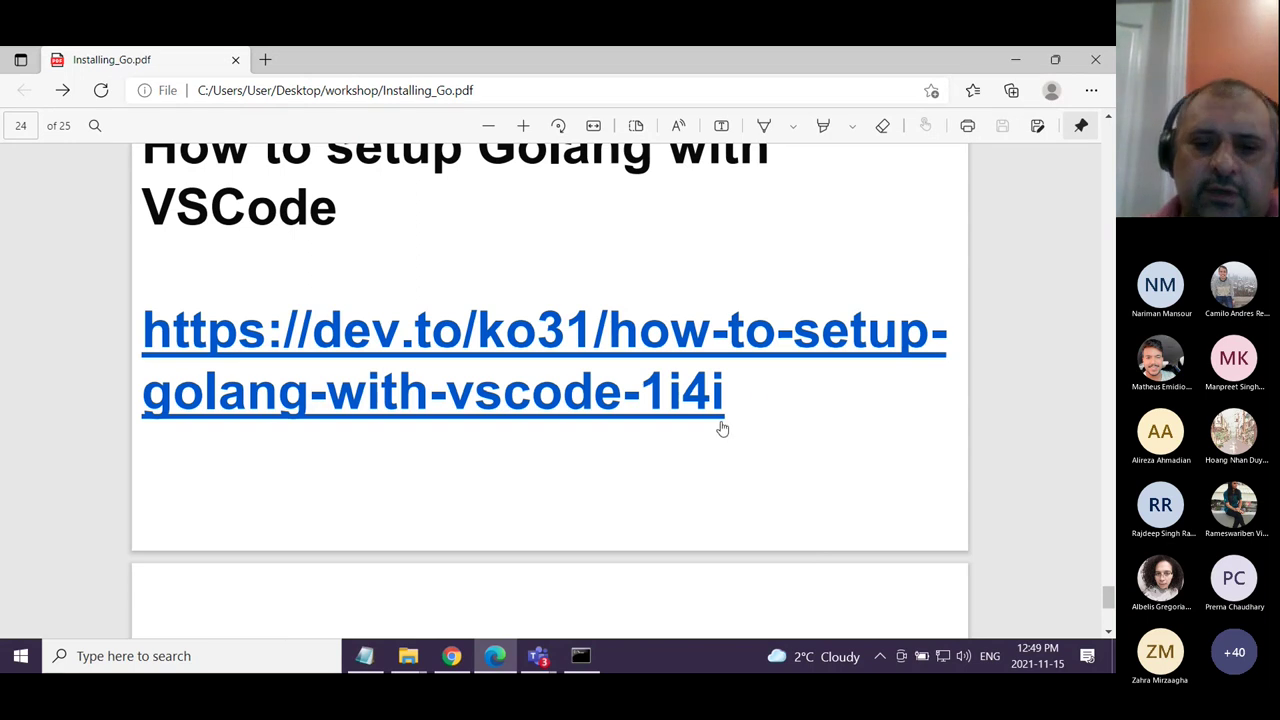
Switch to Chrome and close the Go Playground, Go Downloads and Visual Studio Code download pages
mouse_move(460, 655)
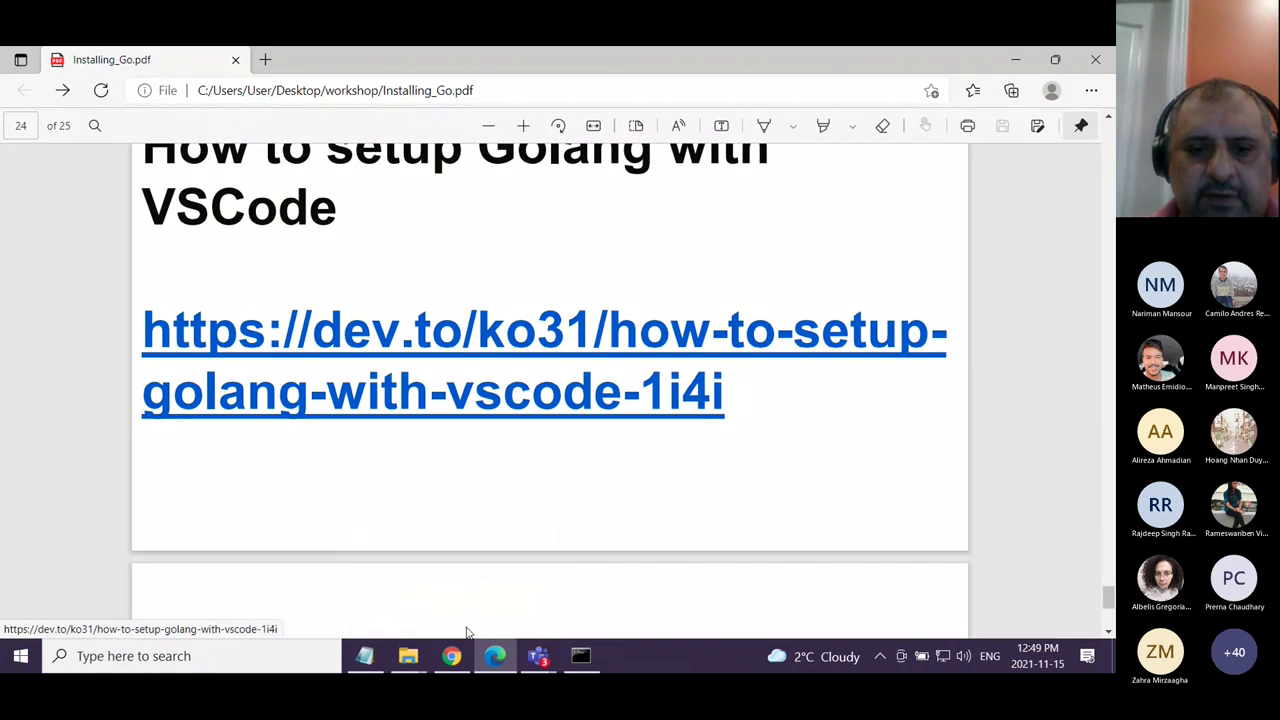
click(454, 655)
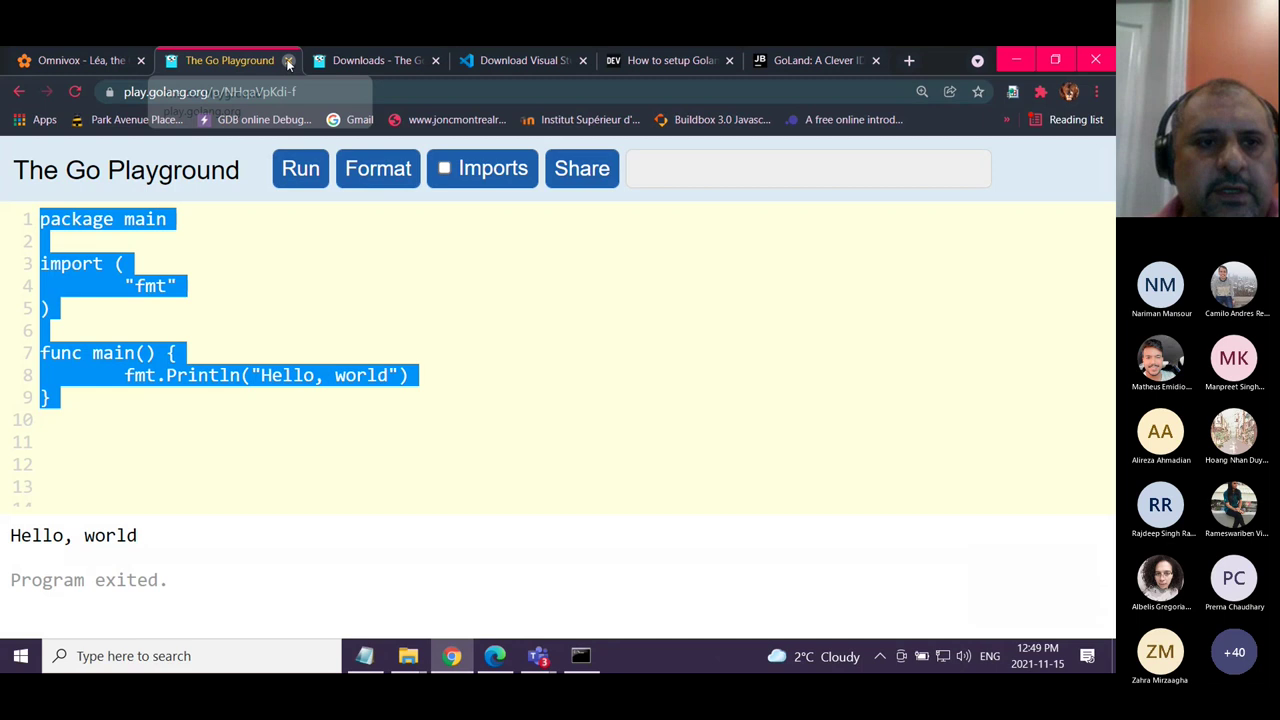
click(288, 61)
click(287, 62)
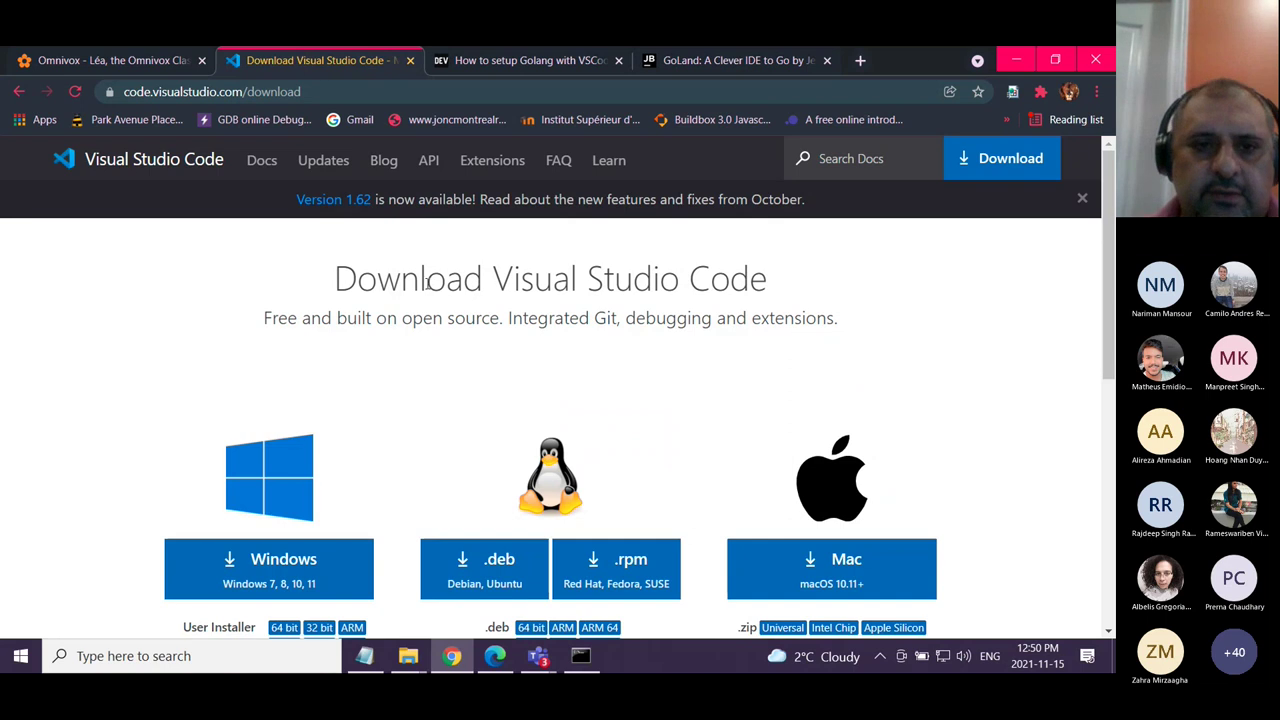
scroll(726, 349, down, 1)
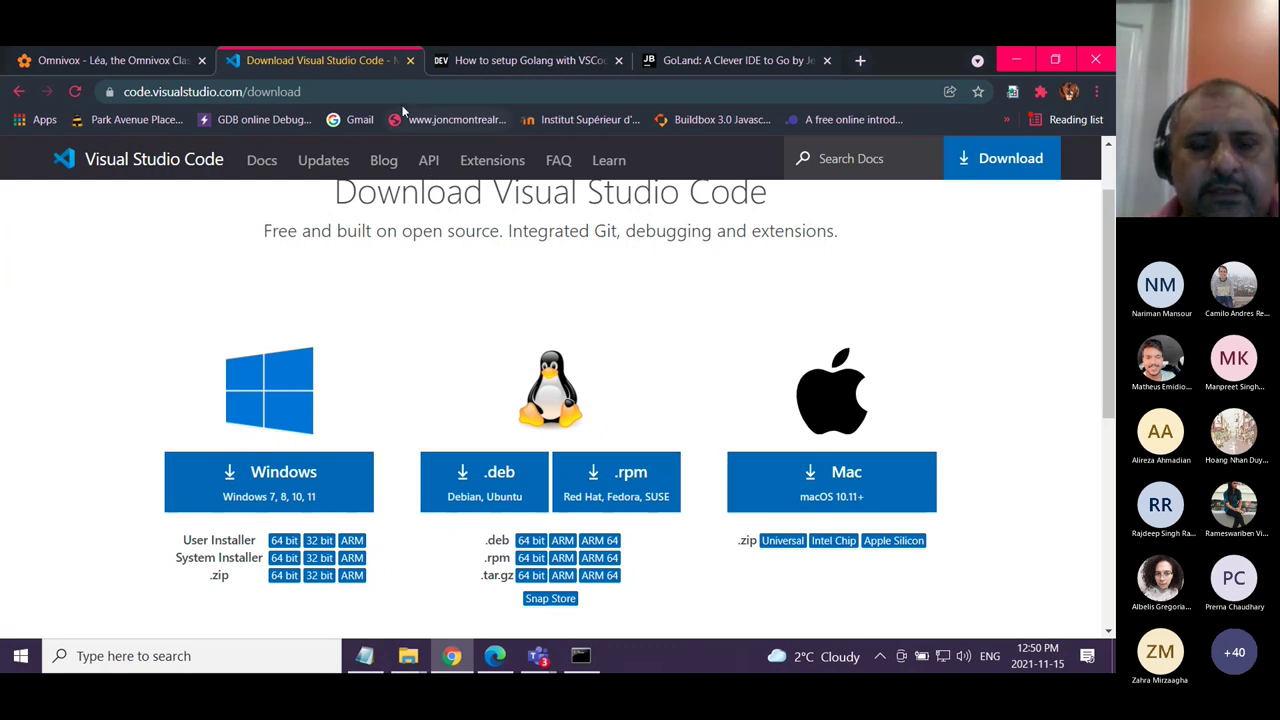
click(410, 61)
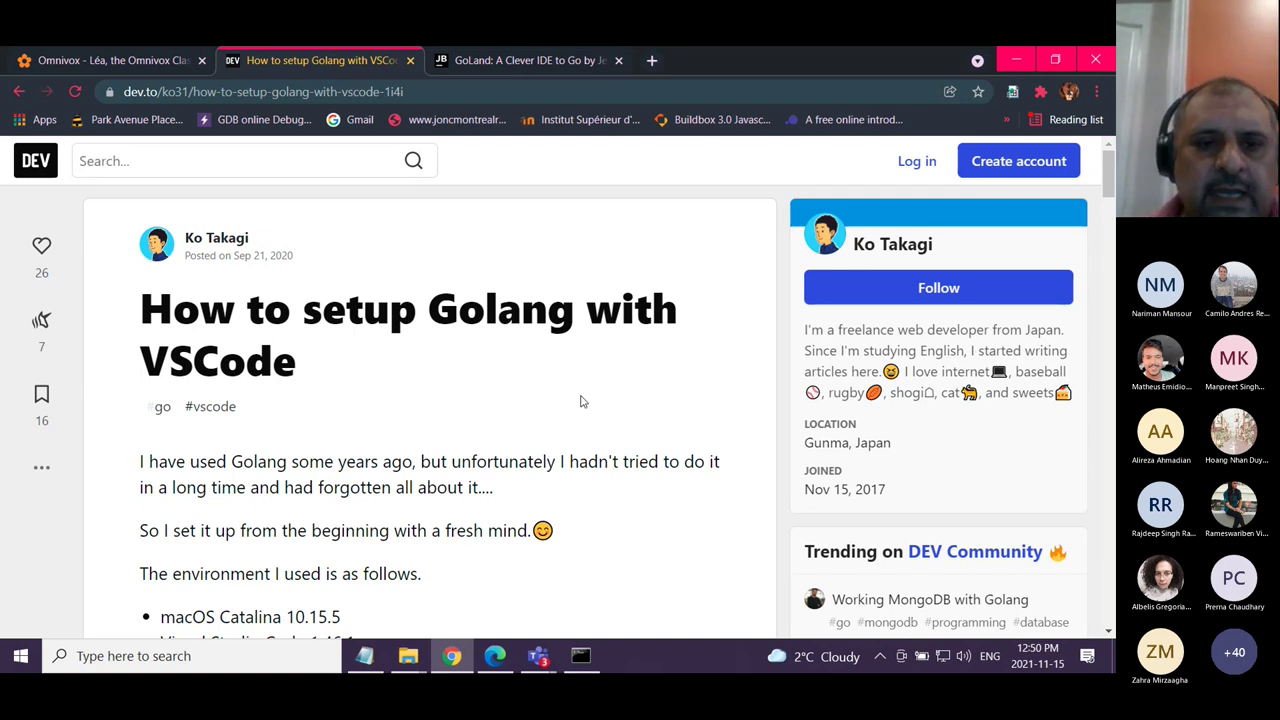
Launch Visual Studio Code, close the Get Started page and open main.go from the test folder
click(183, 655)
text(vs)
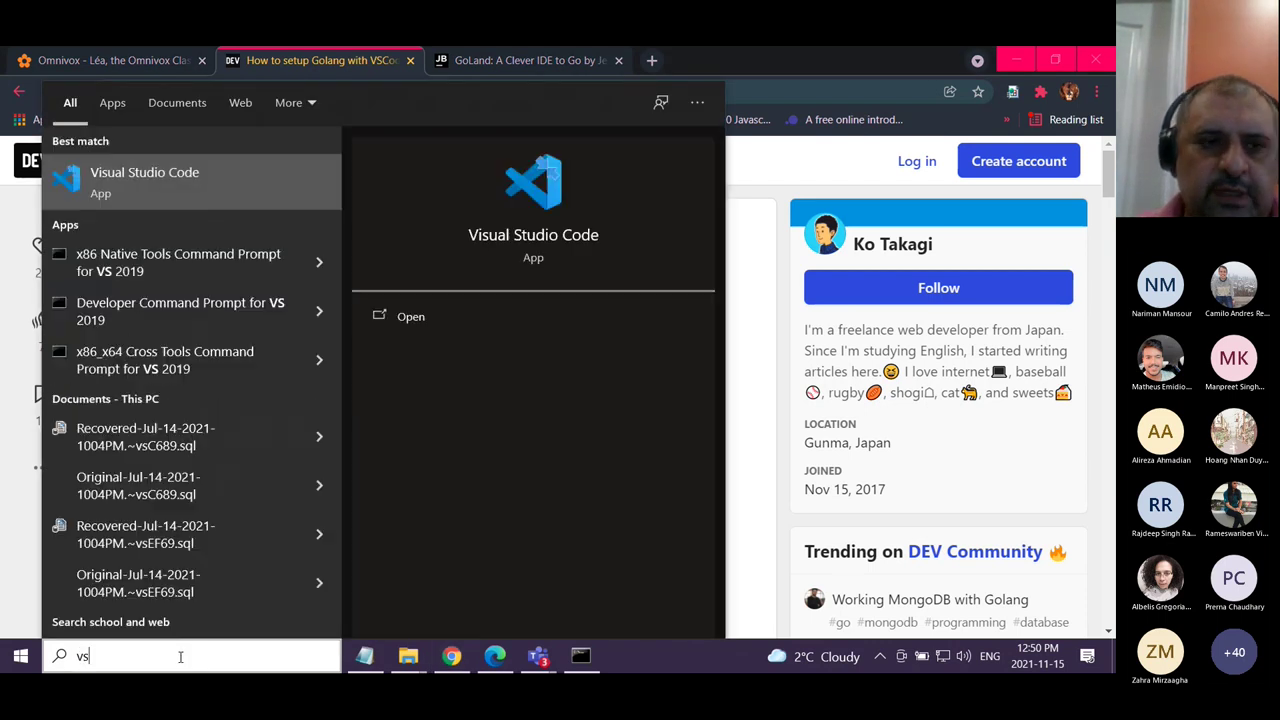
click(127, 178)
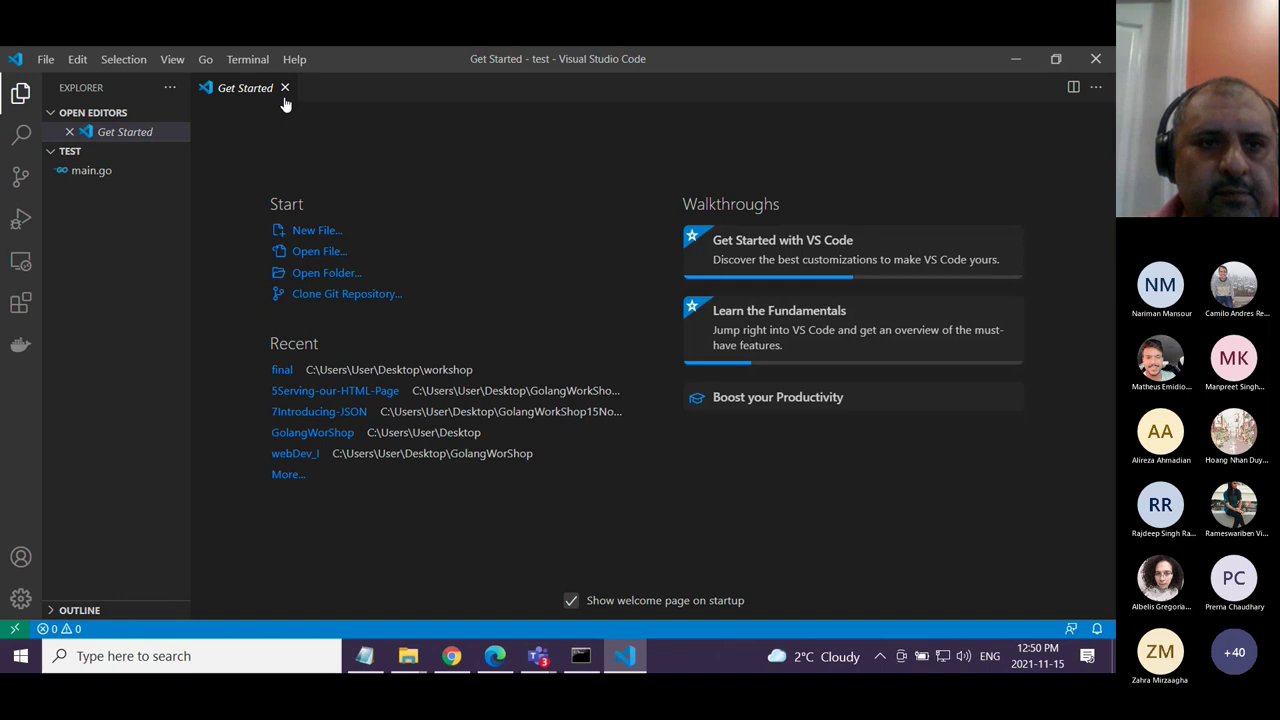
click(285, 88)
click(88, 155)
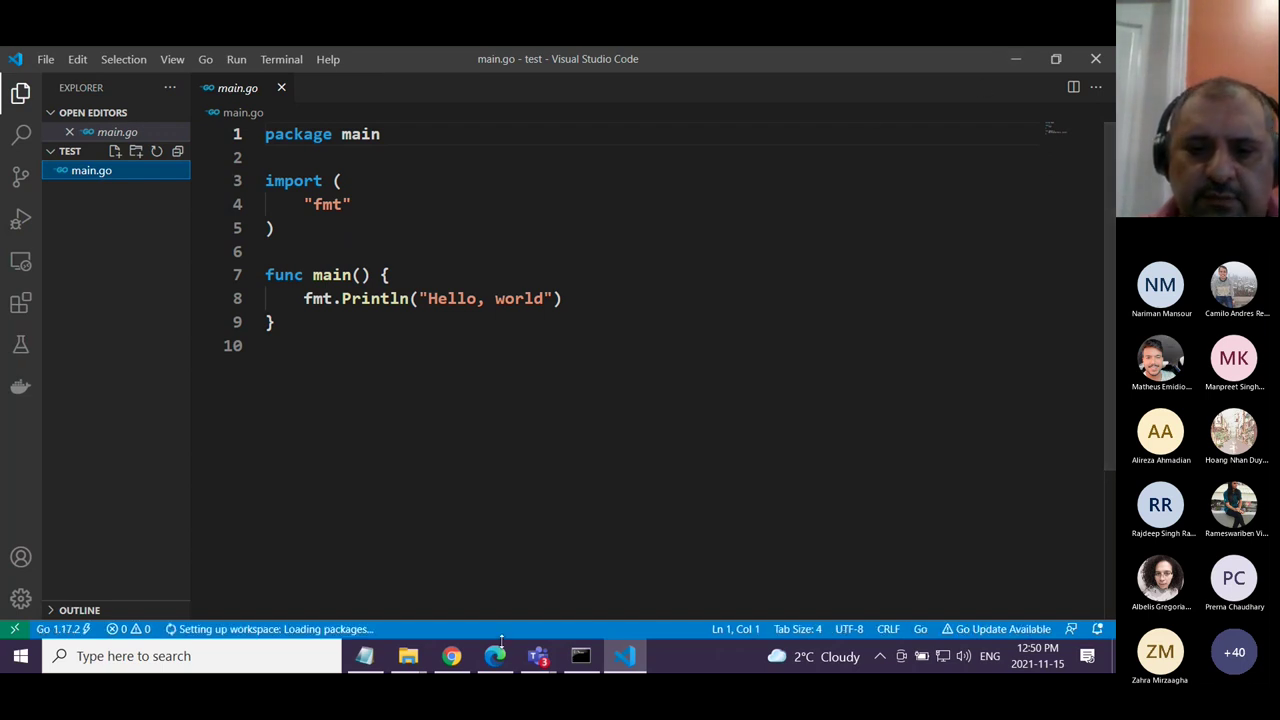
Switch to Chrome and find the Extensions Marketplace shortcut under "Installing Visual Studio Code" in the Golang setup article
mouse_move(453, 657)
drag(453, 657, 596, 648)
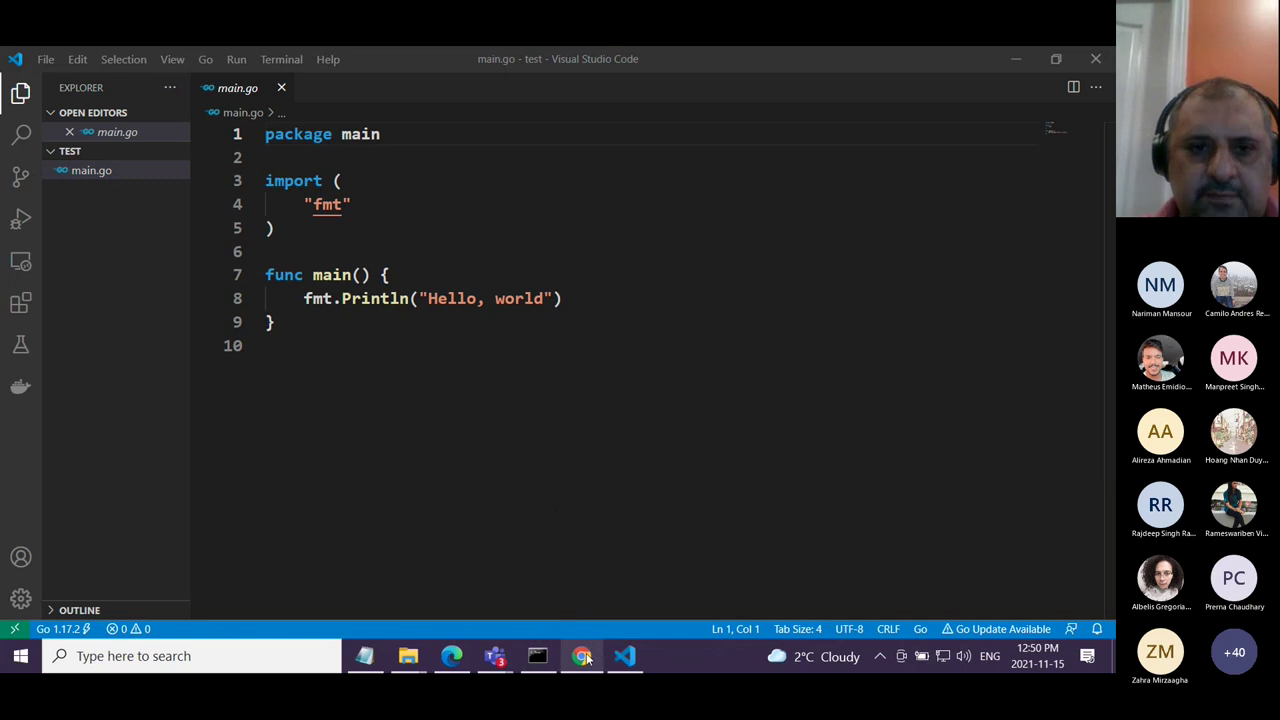
click(583, 656)
scroll(617, 469, down, 5)
scroll(617, 469, down, 5)
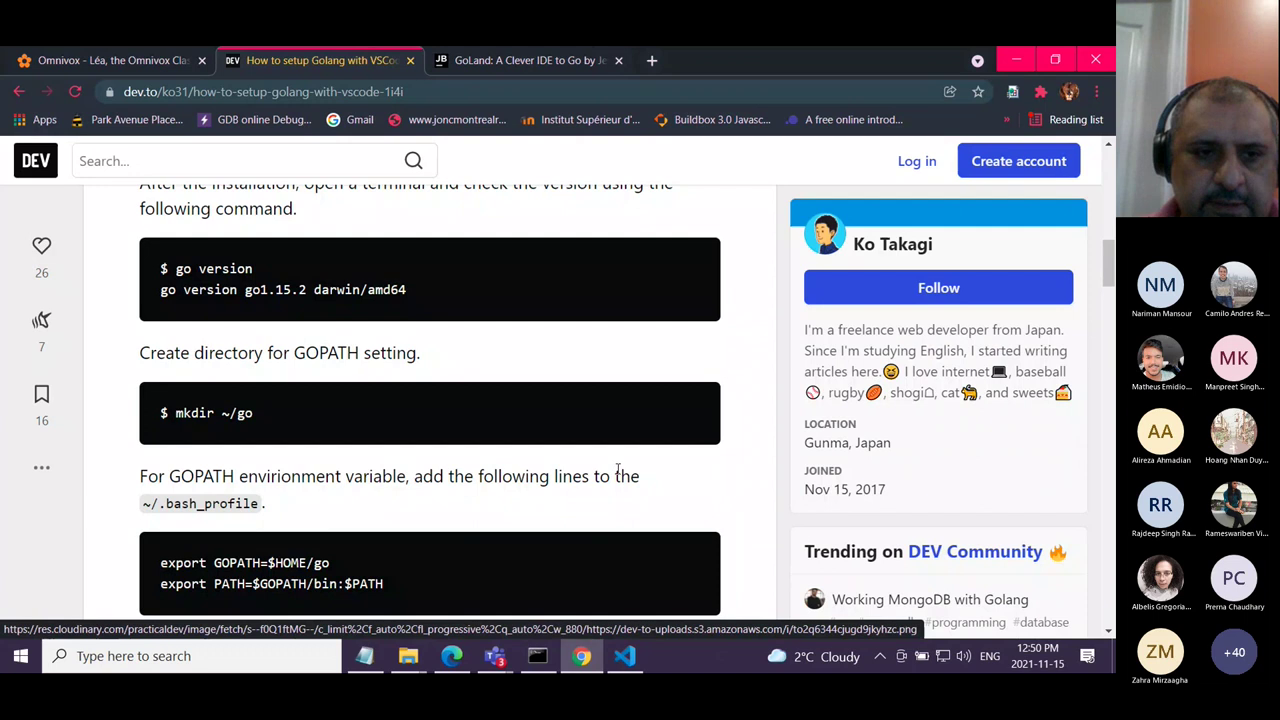
scroll(617, 469, down, 5)
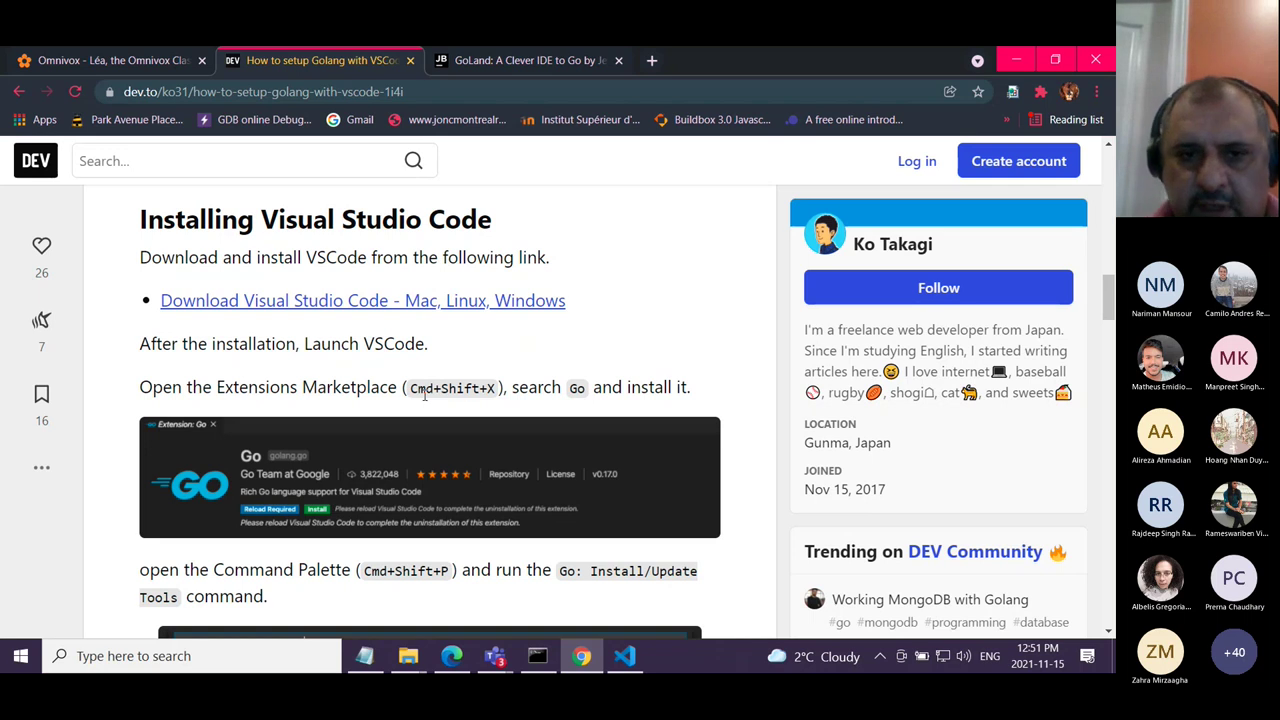
drag(498, 387, 398, 388)
Switch to Visual Studio Code, search the extensions for "go" and open the Go Team at Google extension's details
click(624, 655)
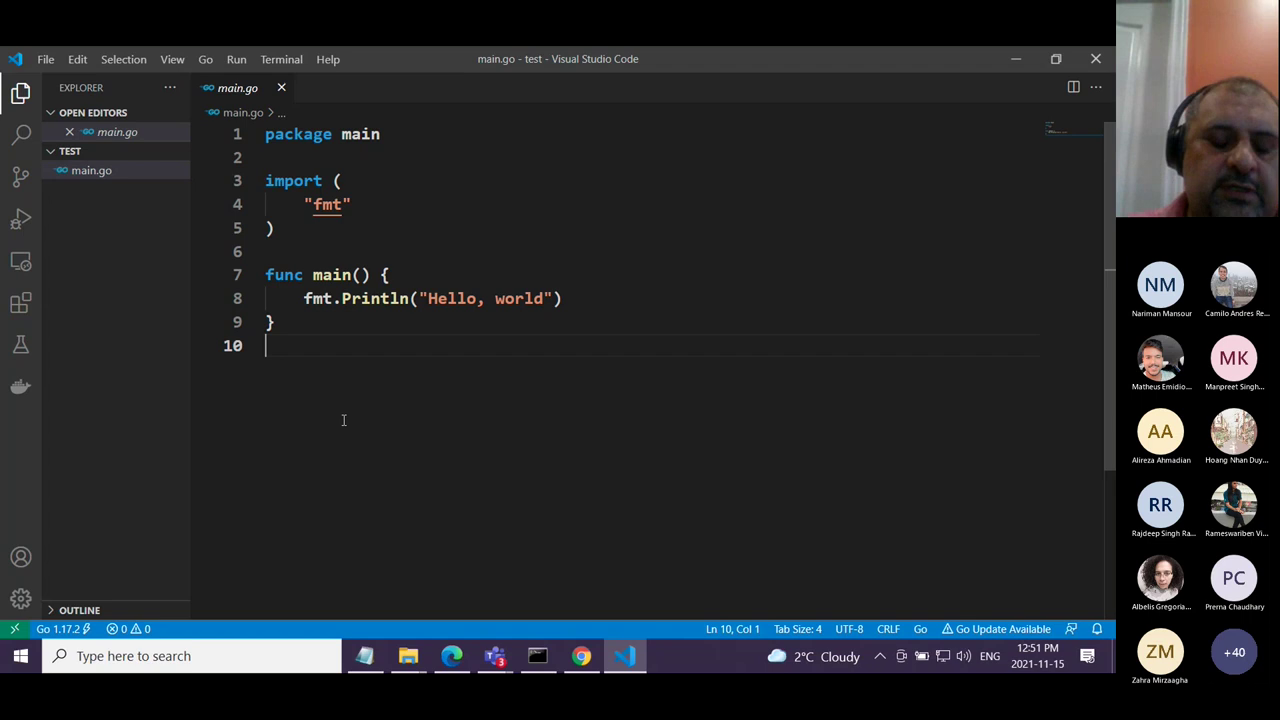
key(ctrl+shift+x)
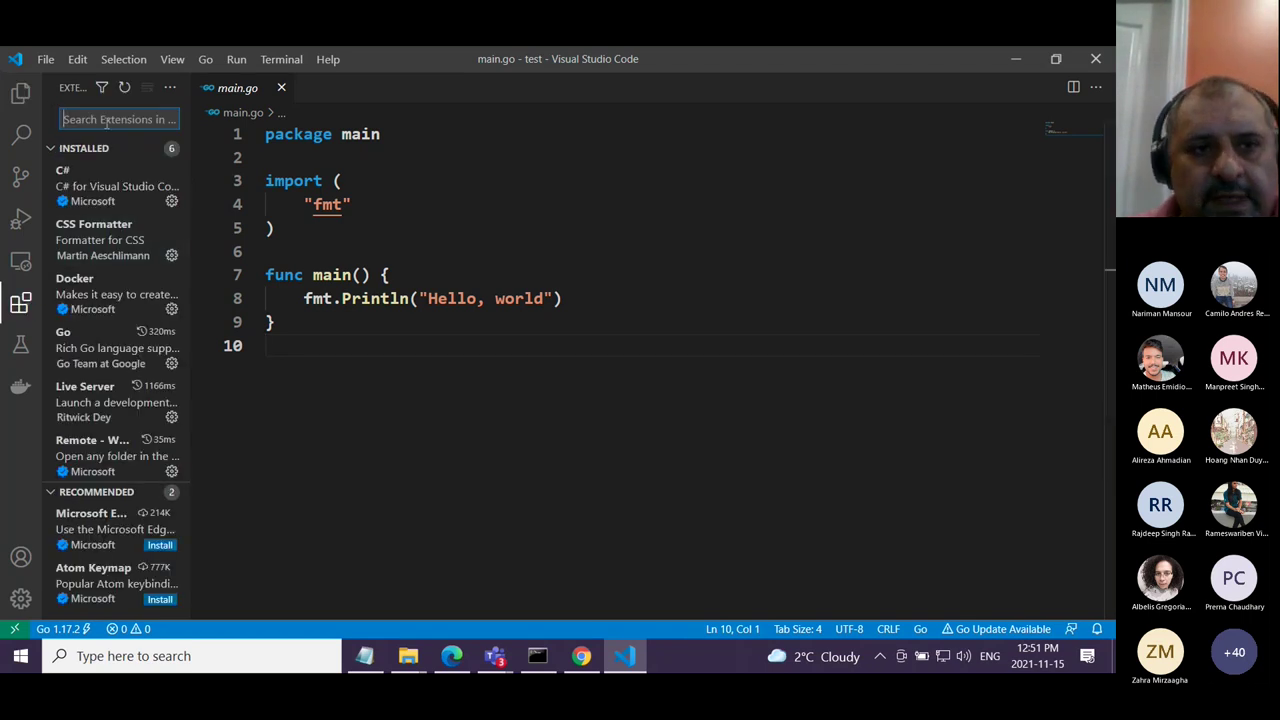
text(go)
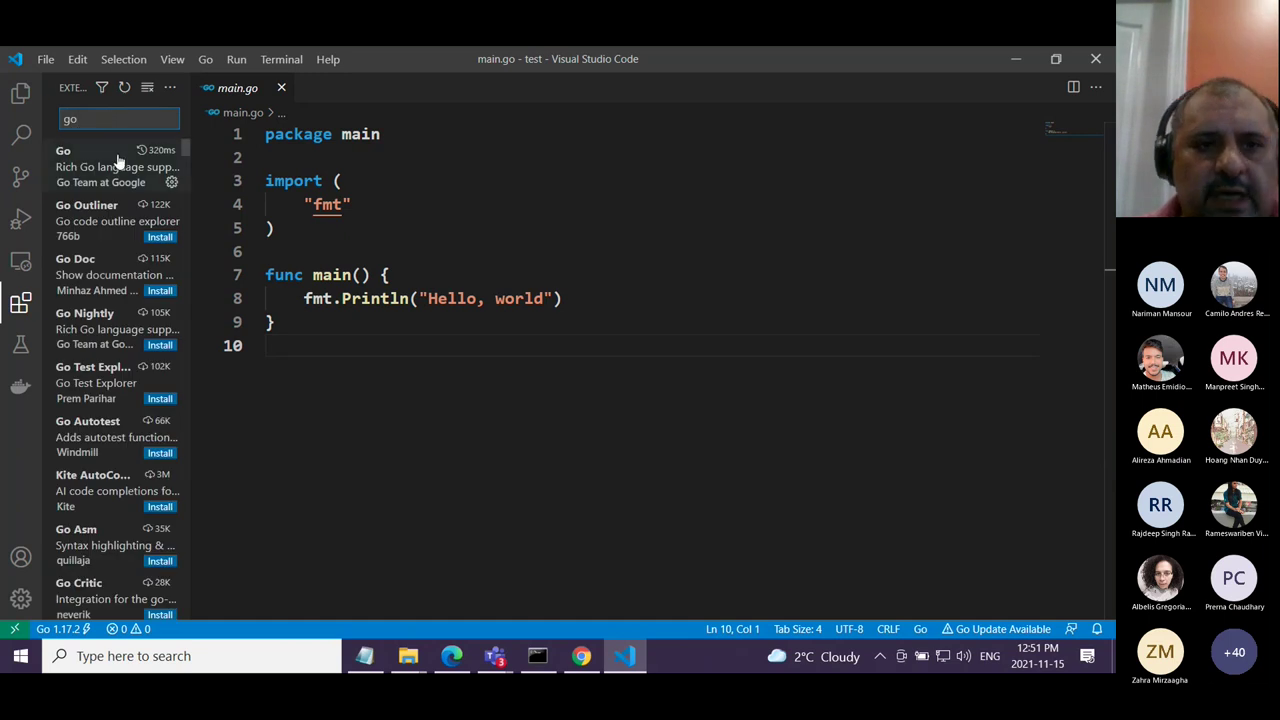
click(118, 163)
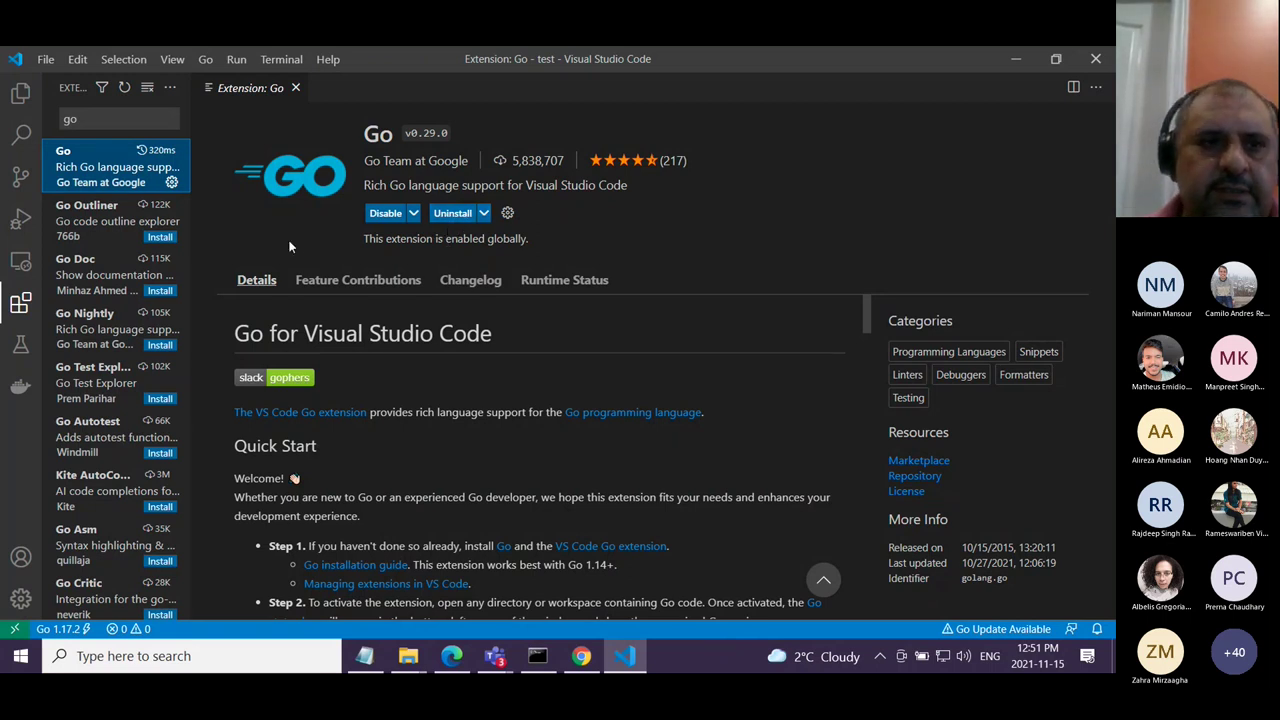
Return to the setup article in Chrome and highlight the Command Palette shortcut for the Go: Install/Update Tools command
click(581, 656)
click(549, 368)
scroll(486, 600, down, 2)
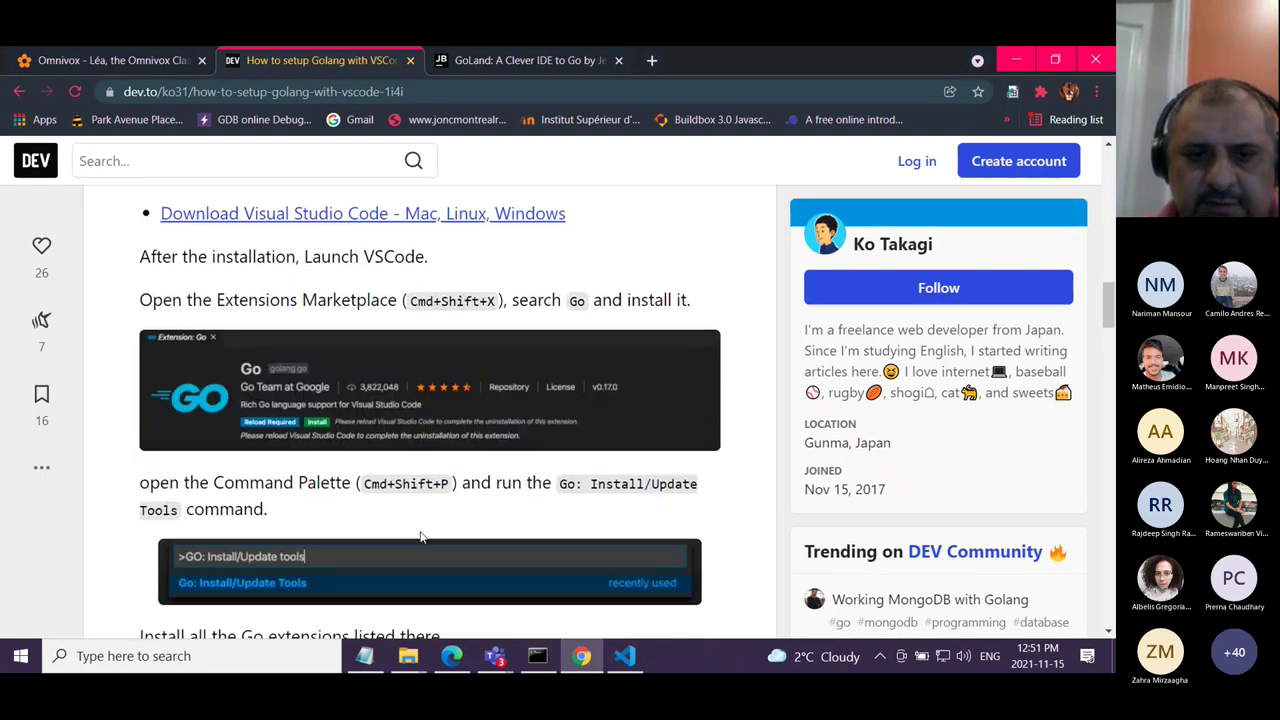
drag(449, 395, 388, 396)
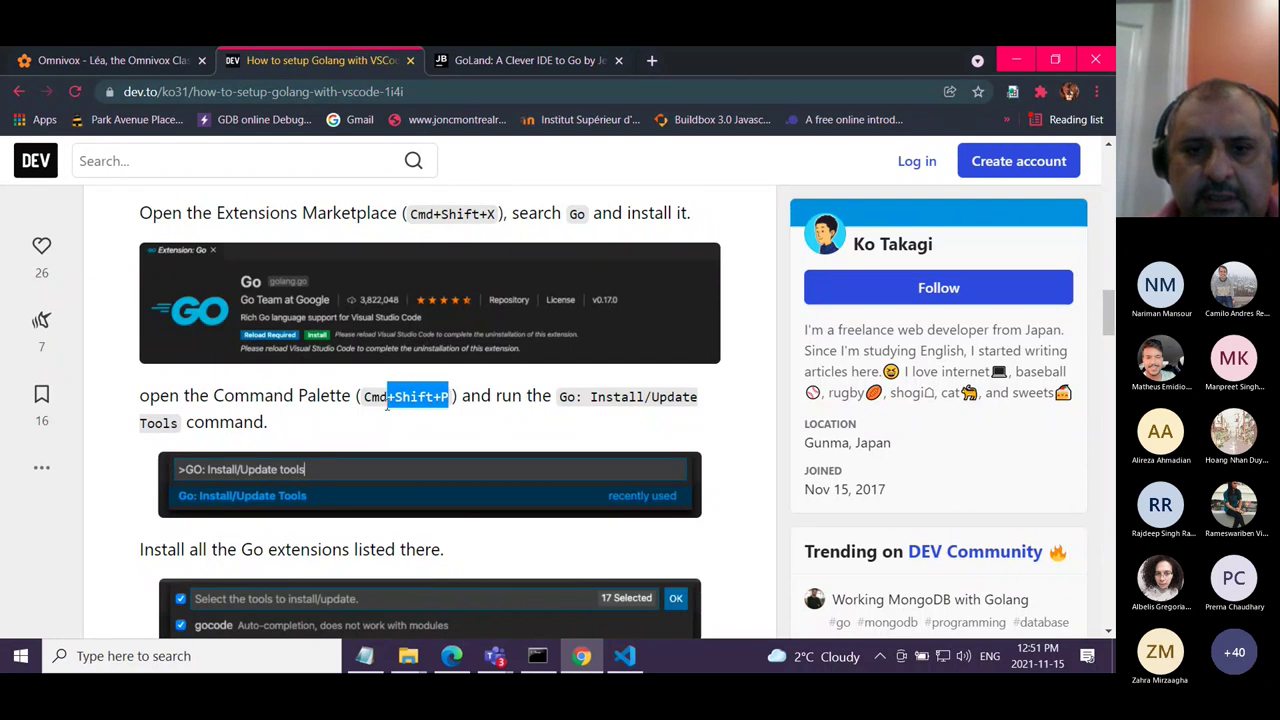
Switch to Visual Studio Code and run Go: Install/Update Tools with every listed tool selected
click(624, 656)
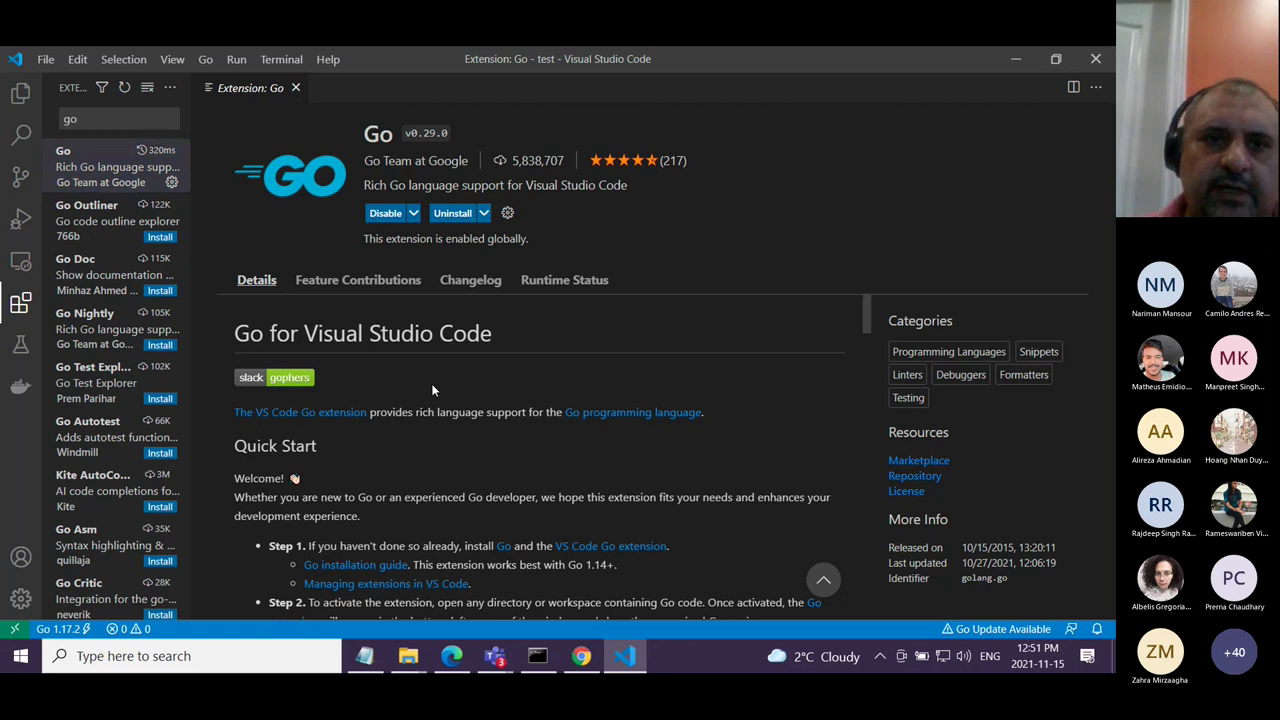
key(ctrl+shift+p)
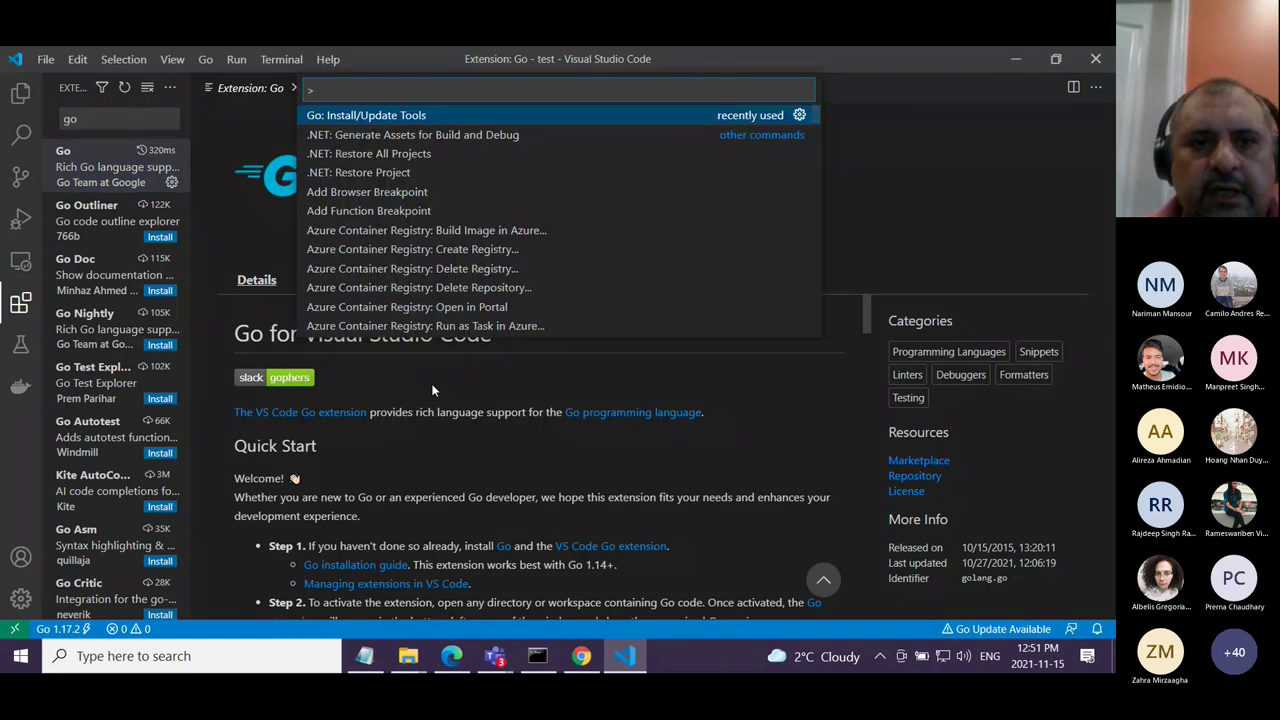
click(398, 118)
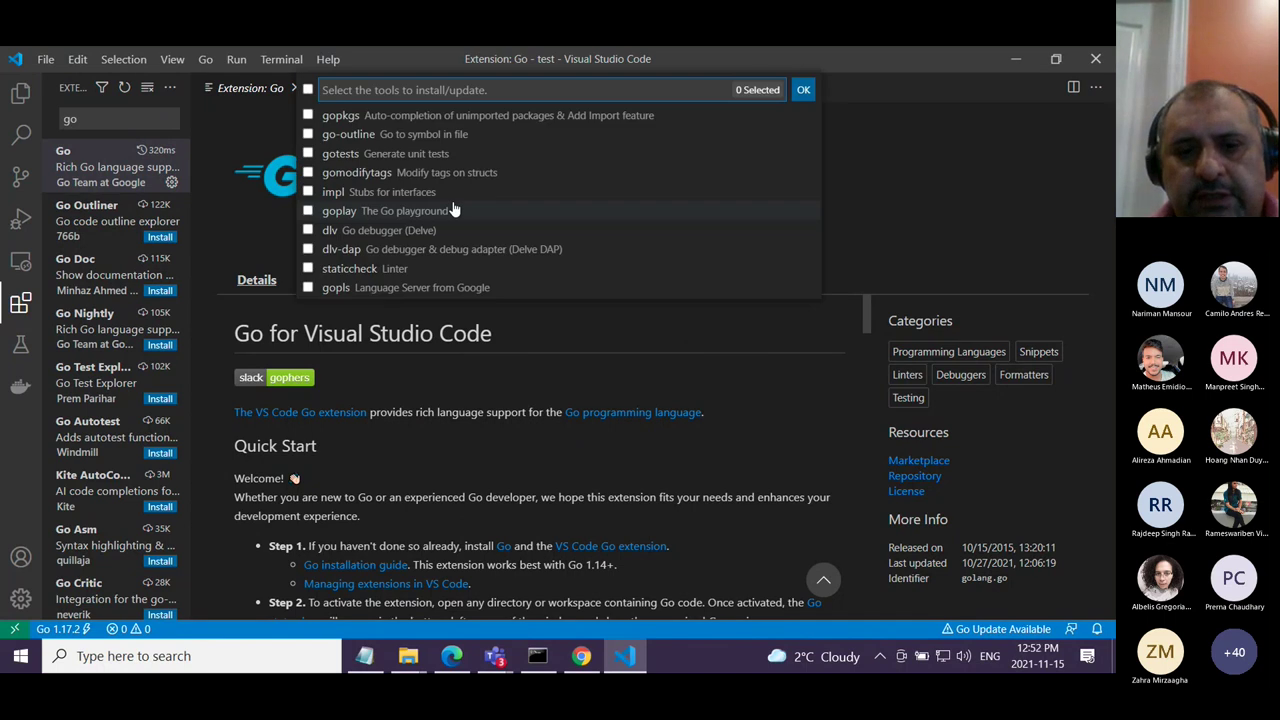
click(309, 90)
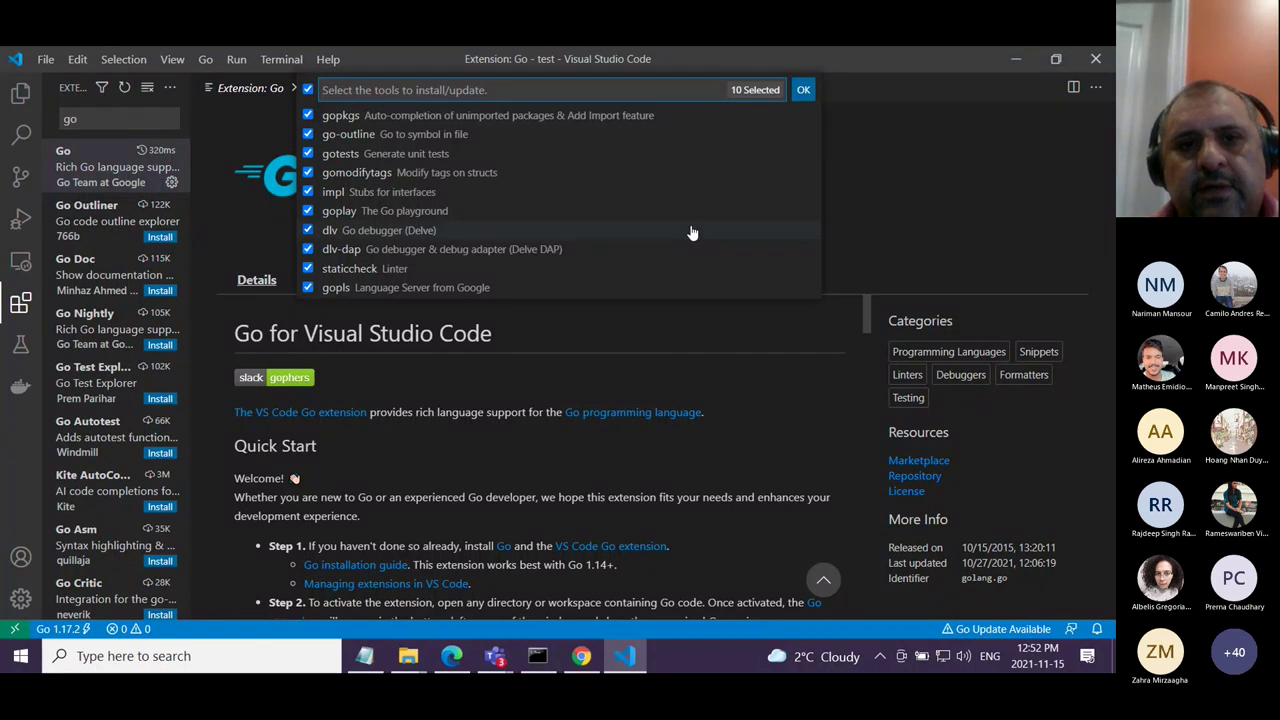
click(803, 90)
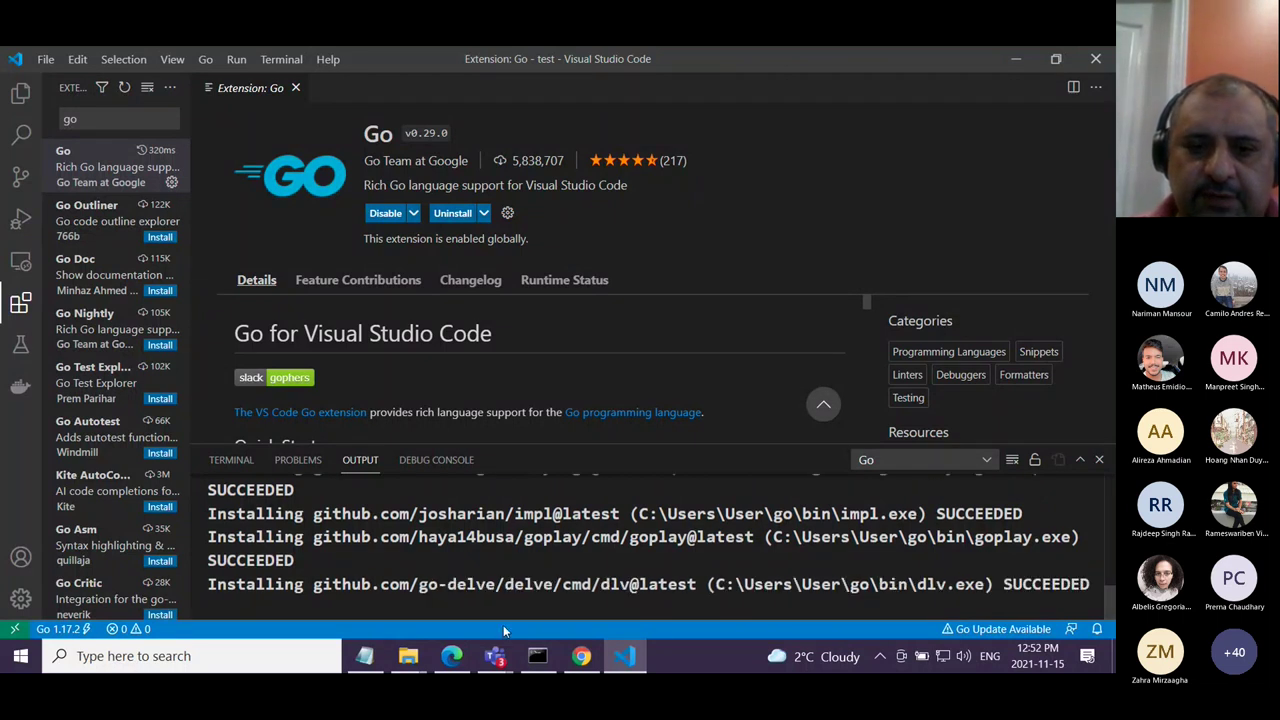
Switch to the Teams meeting window and check the meeting chat for participants' messages
mouse_move(496, 655)
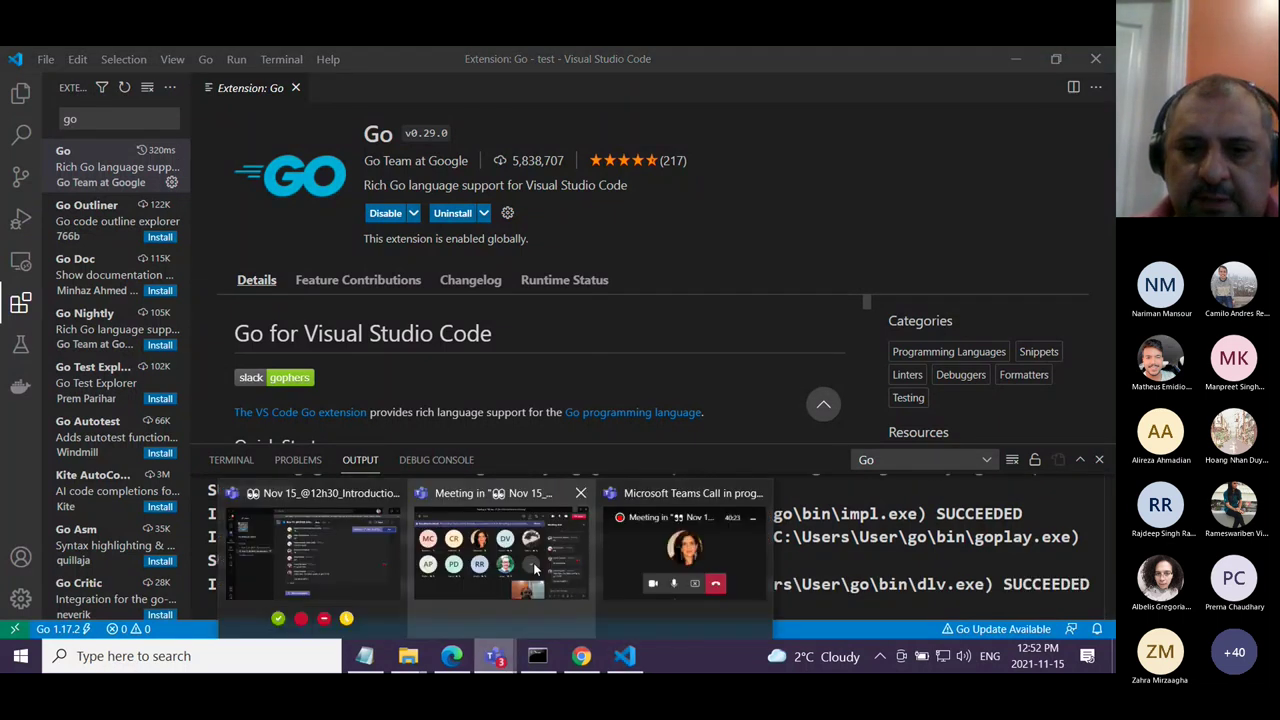
click(800, 515)
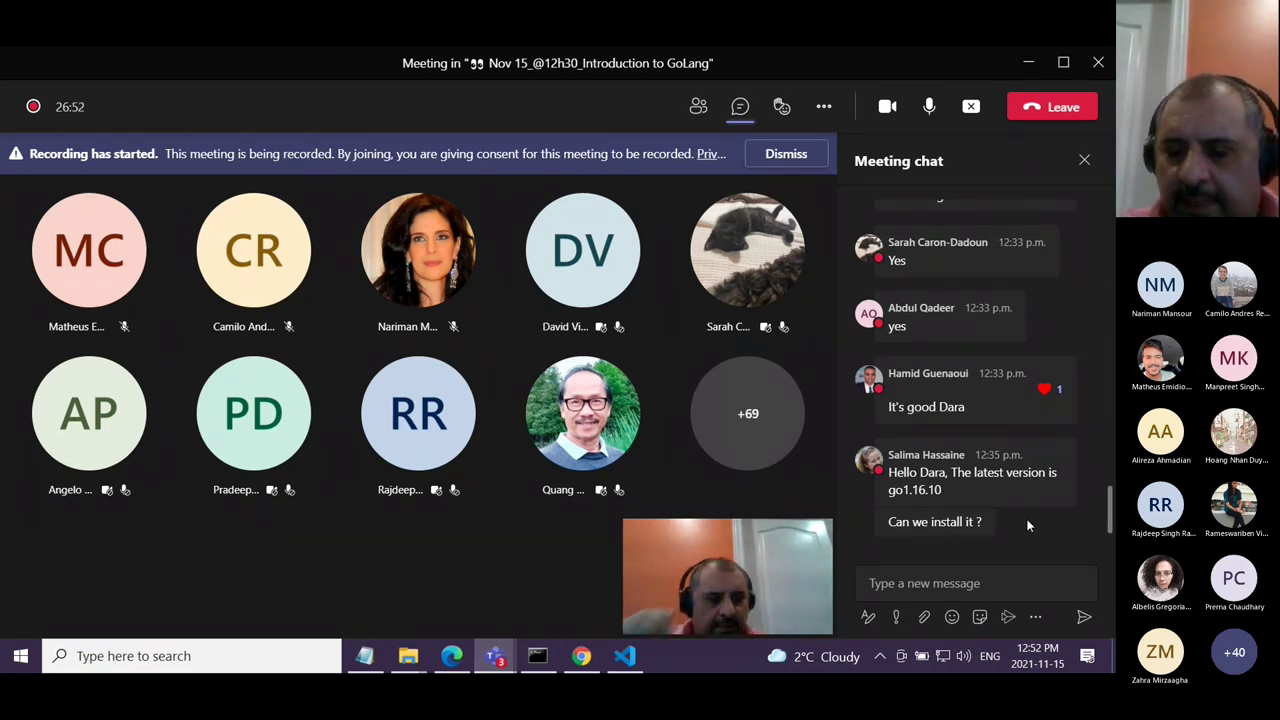
scroll(1028, 525, up, 5)
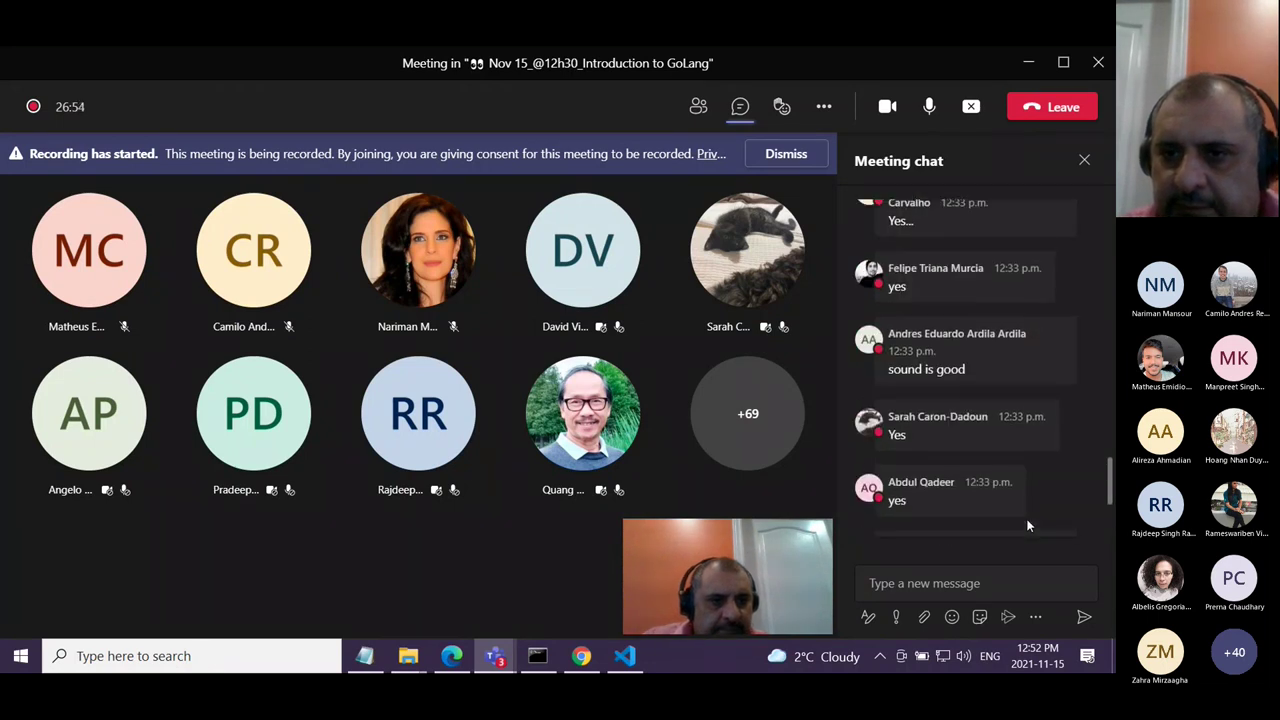
scroll(1028, 500, down, 3)
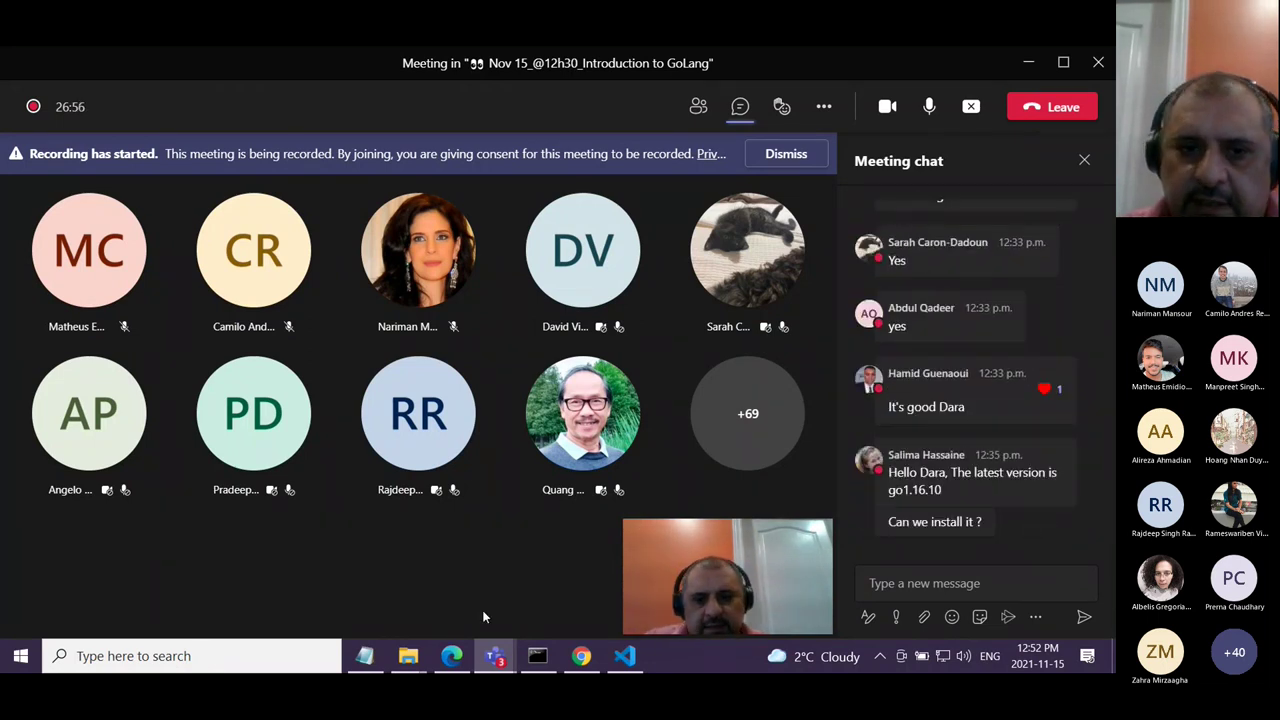
Return to Visual Studio Code and close the output panel once the Go tools installation finishes
mouse_move(624, 655)
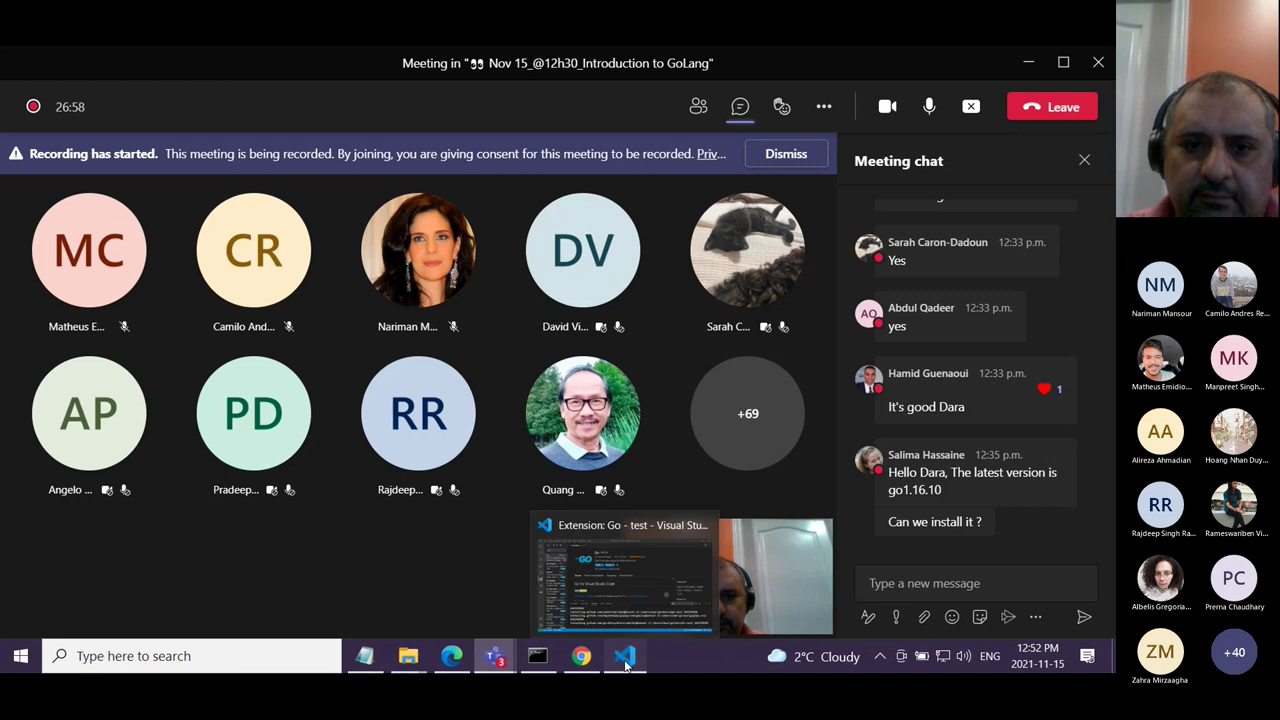
click(627, 580)
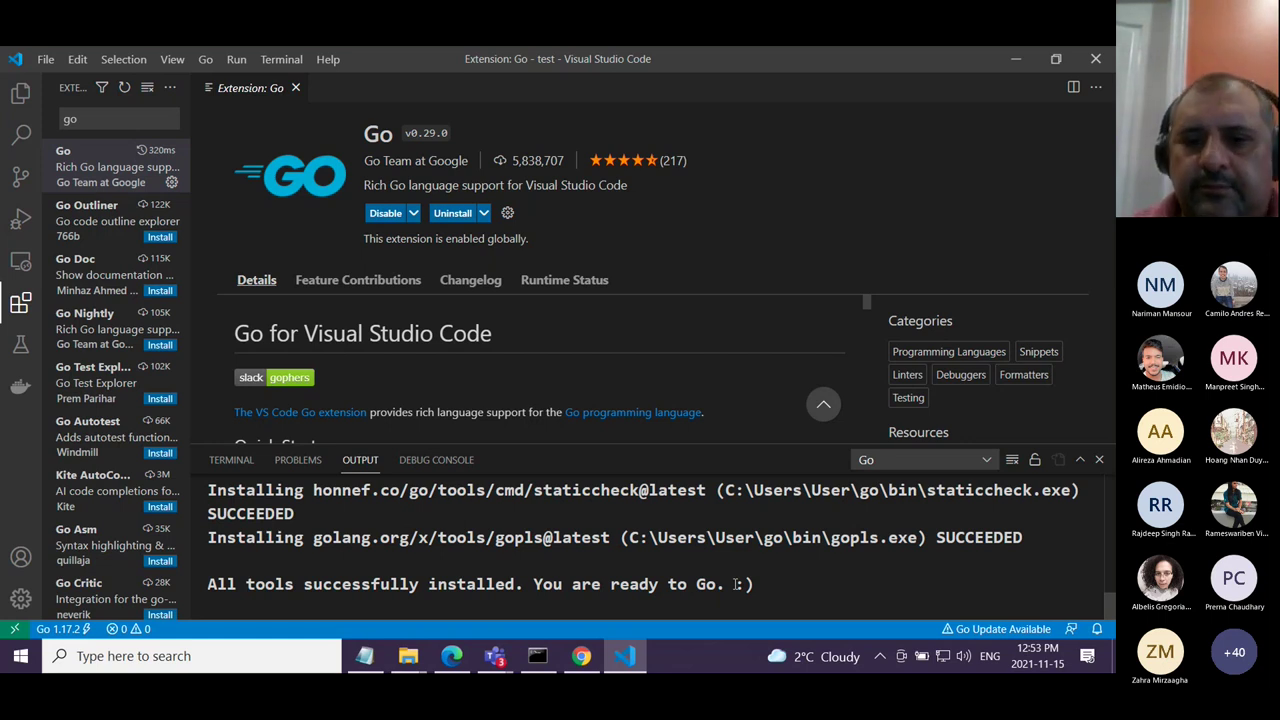
click(1101, 461)
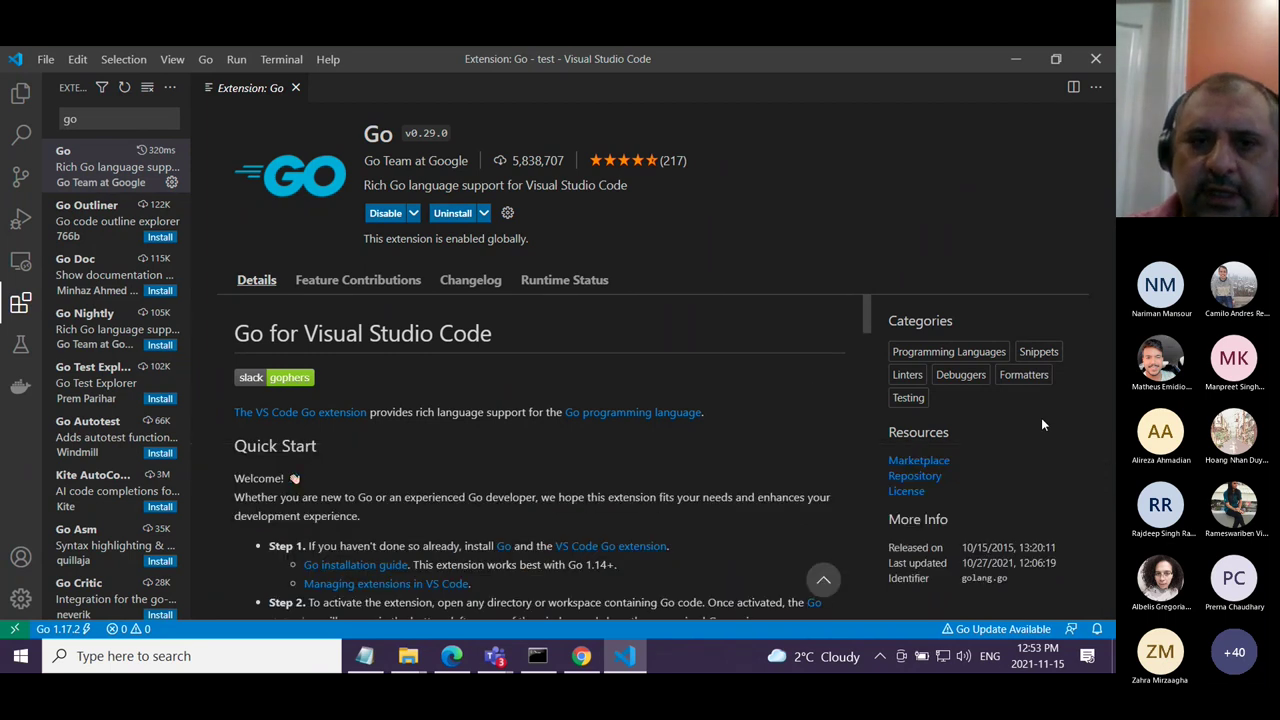
Close the Go extension page and open main.go from the test folder
click(296, 88)
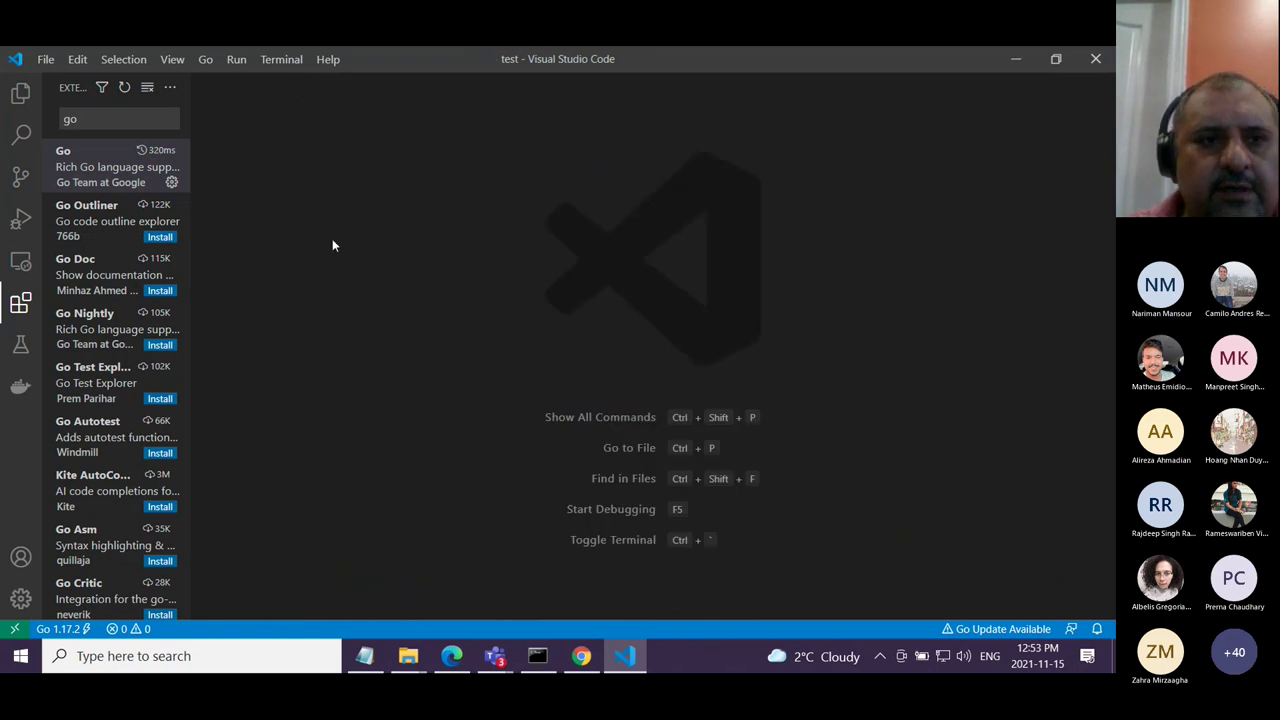
click(20, 92)
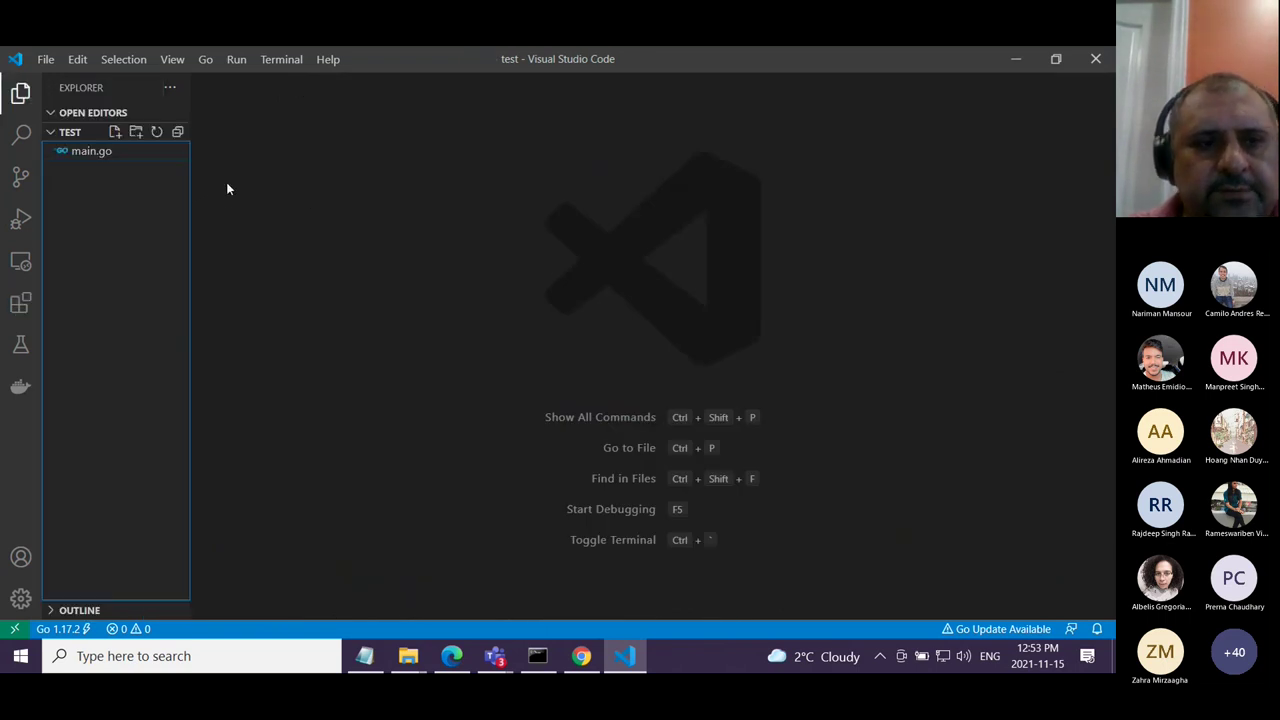
click(88, 154)
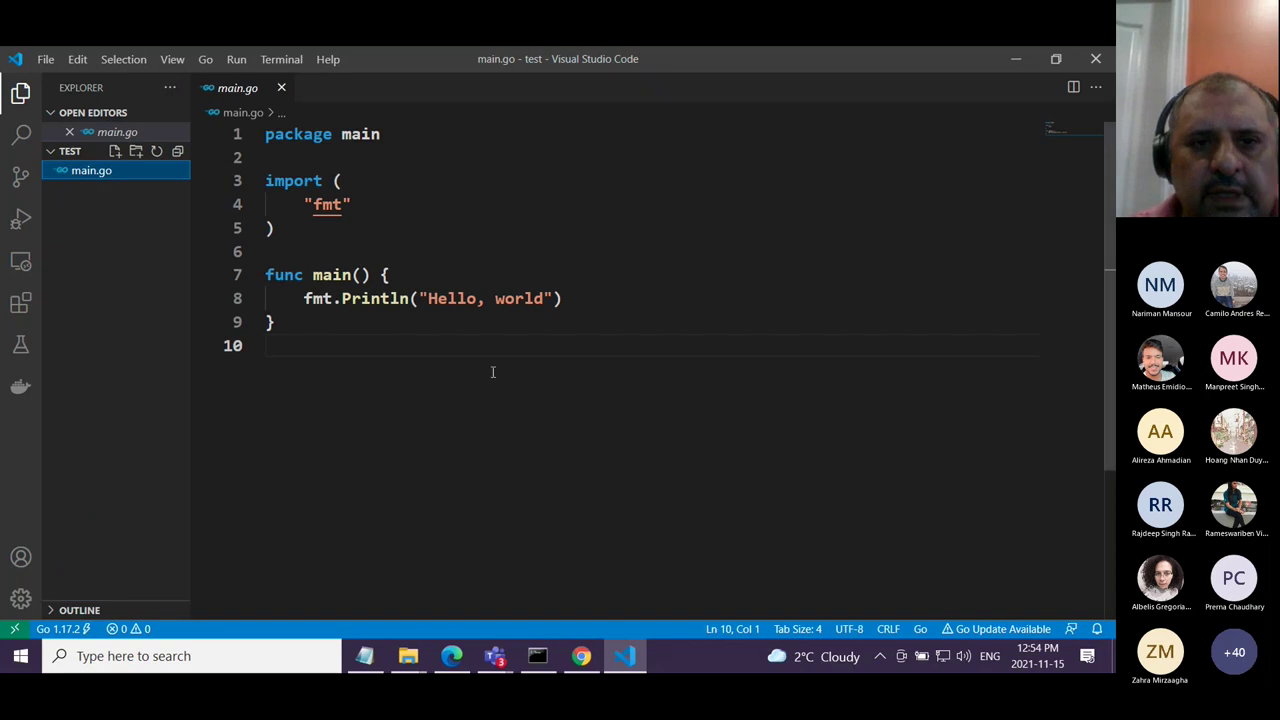
Highlight main(), the package main line and the fmt.Println call in main.go in turn to explain the program's structure
click(424, 204)
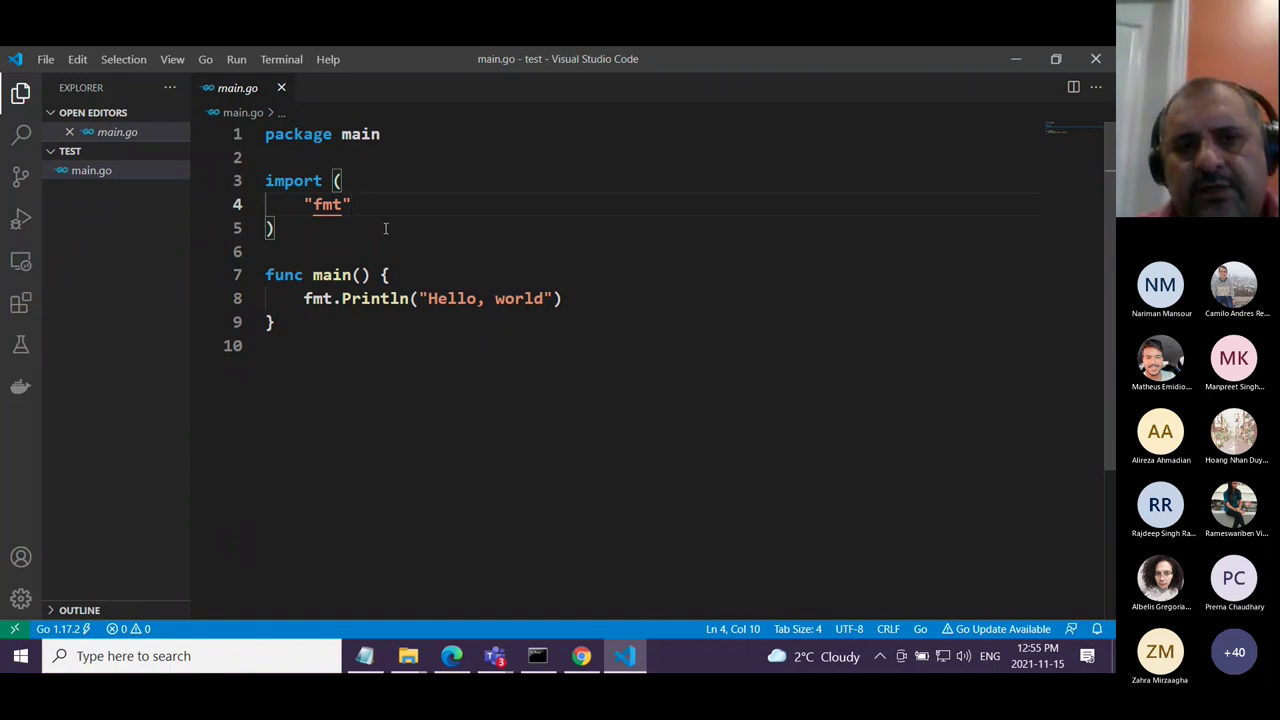
drag(310, 275, 374, 282)
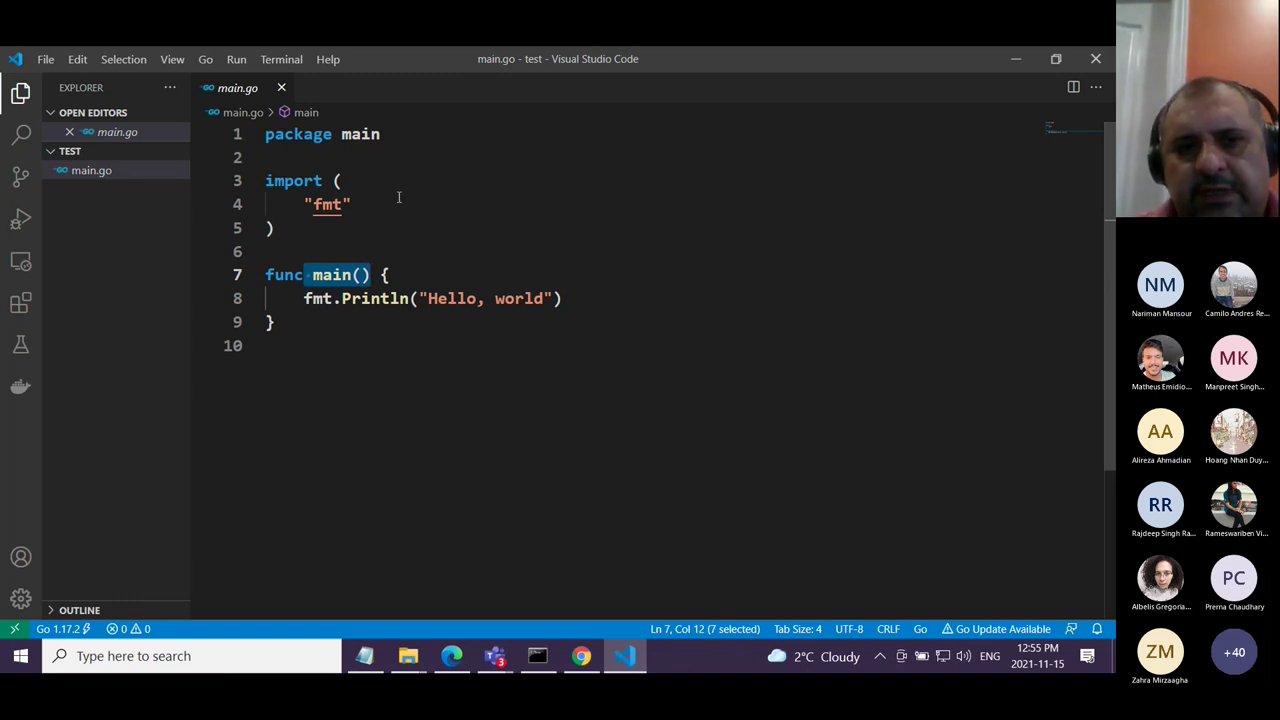
click(388, 131)
key(shift+Home)
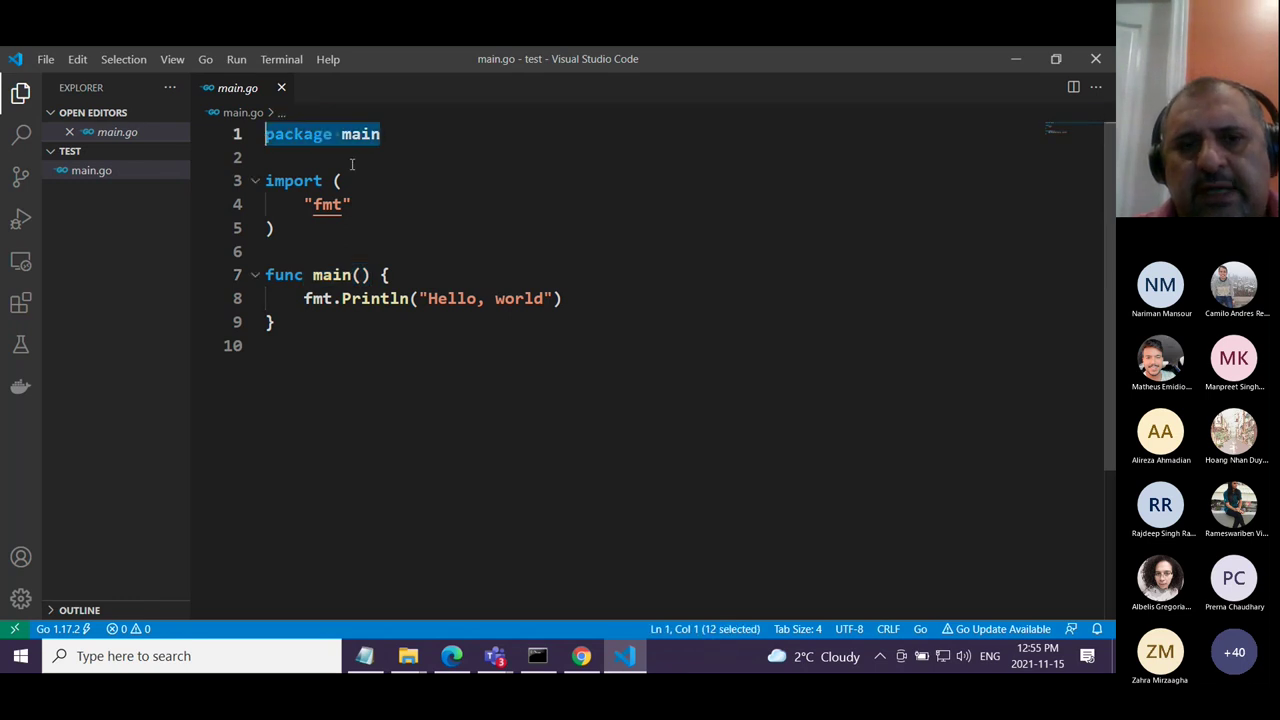
click(457, 232)
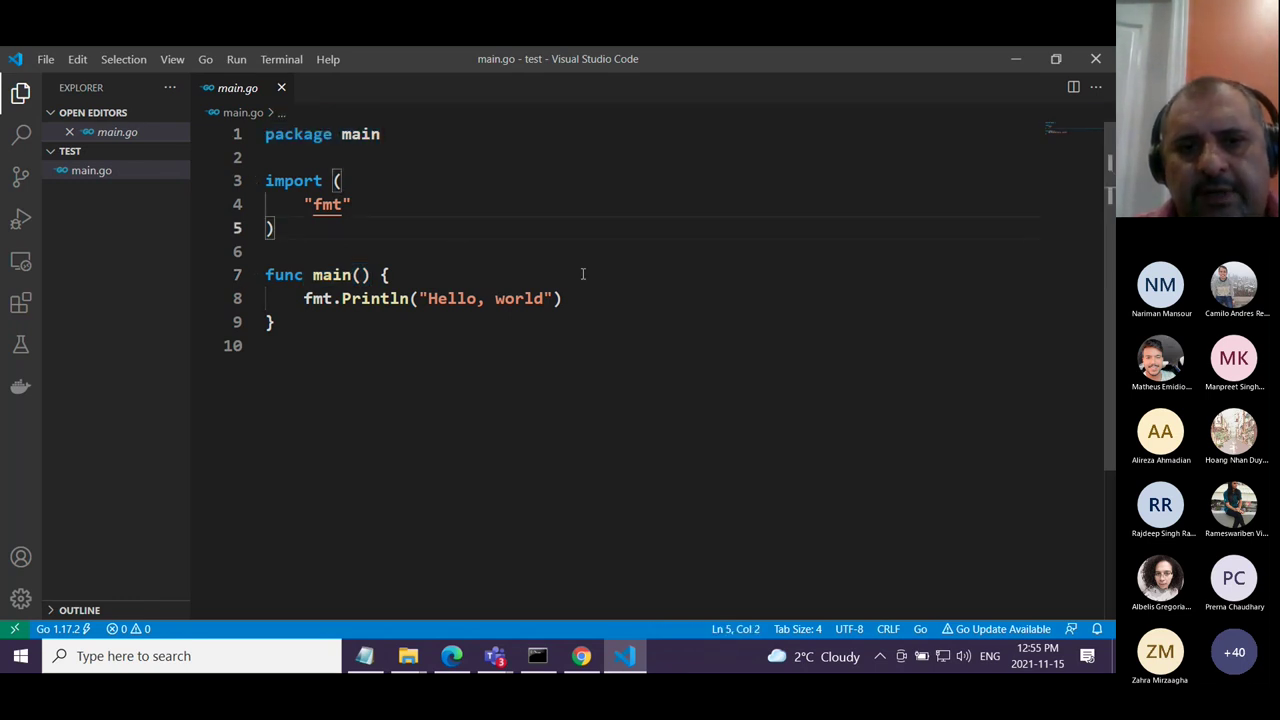
click(352, 348)
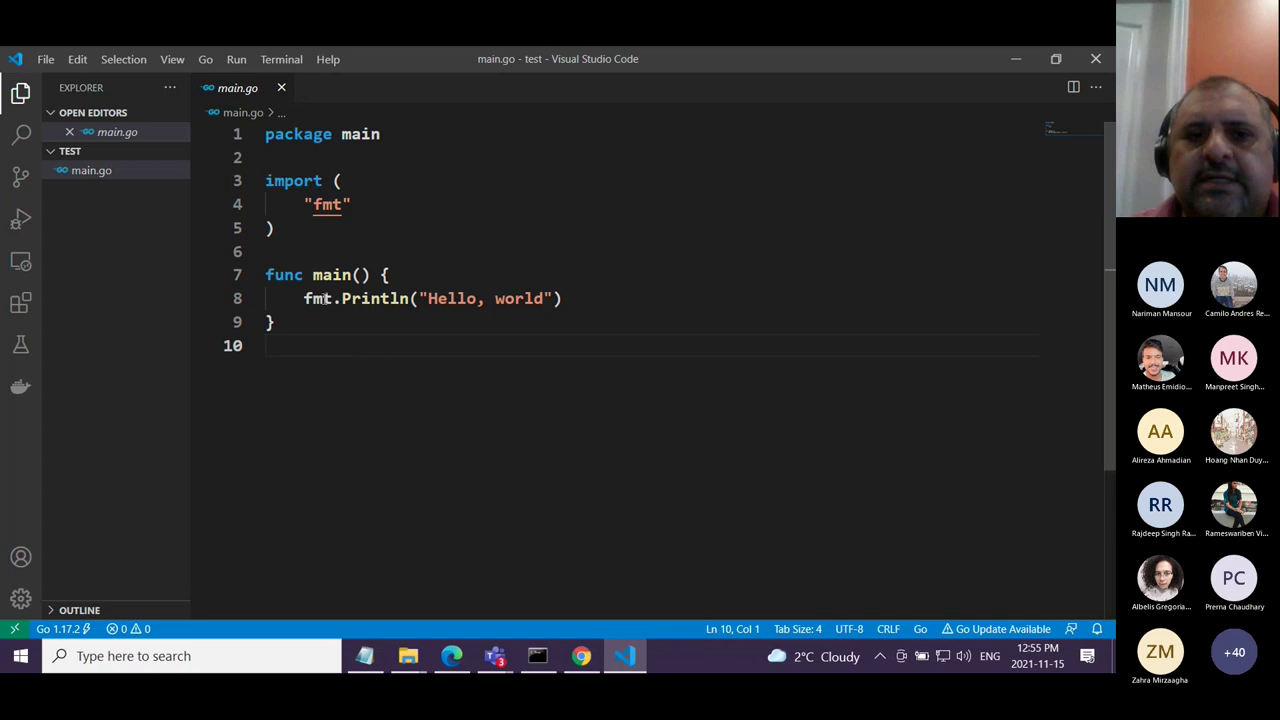
mouse_move(310, 298)
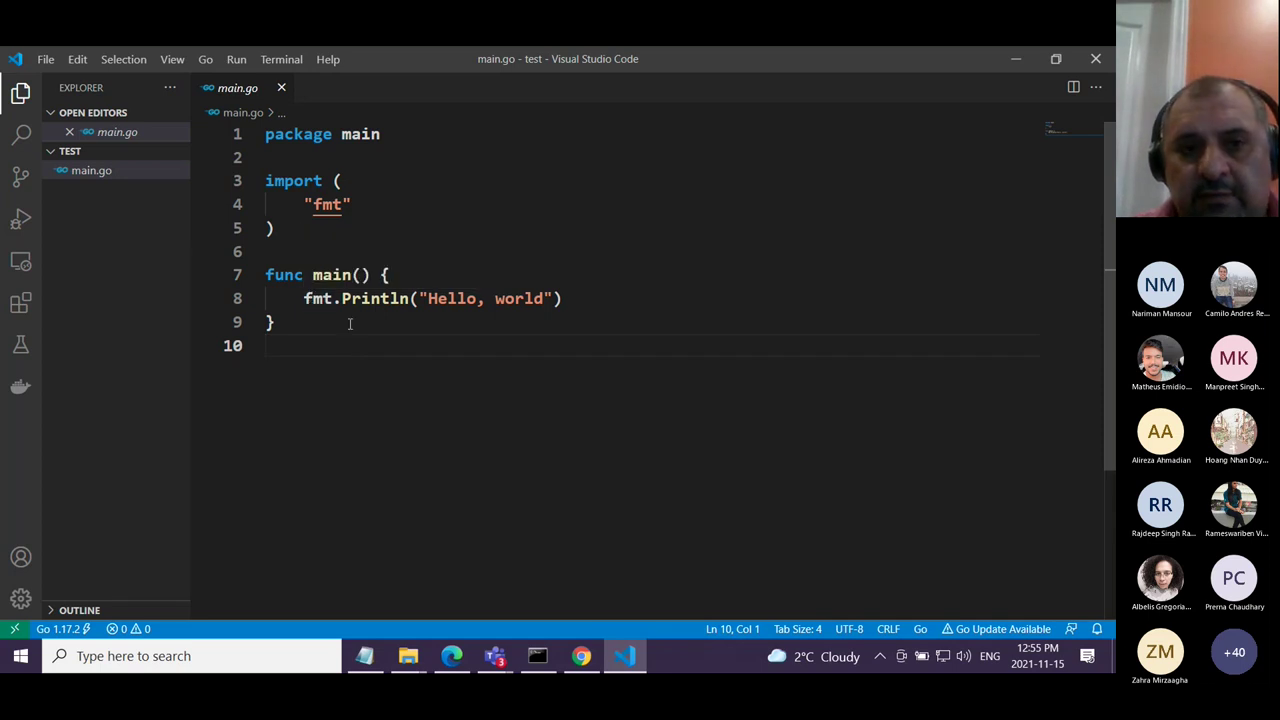
drag(304, 298, 410, 298)
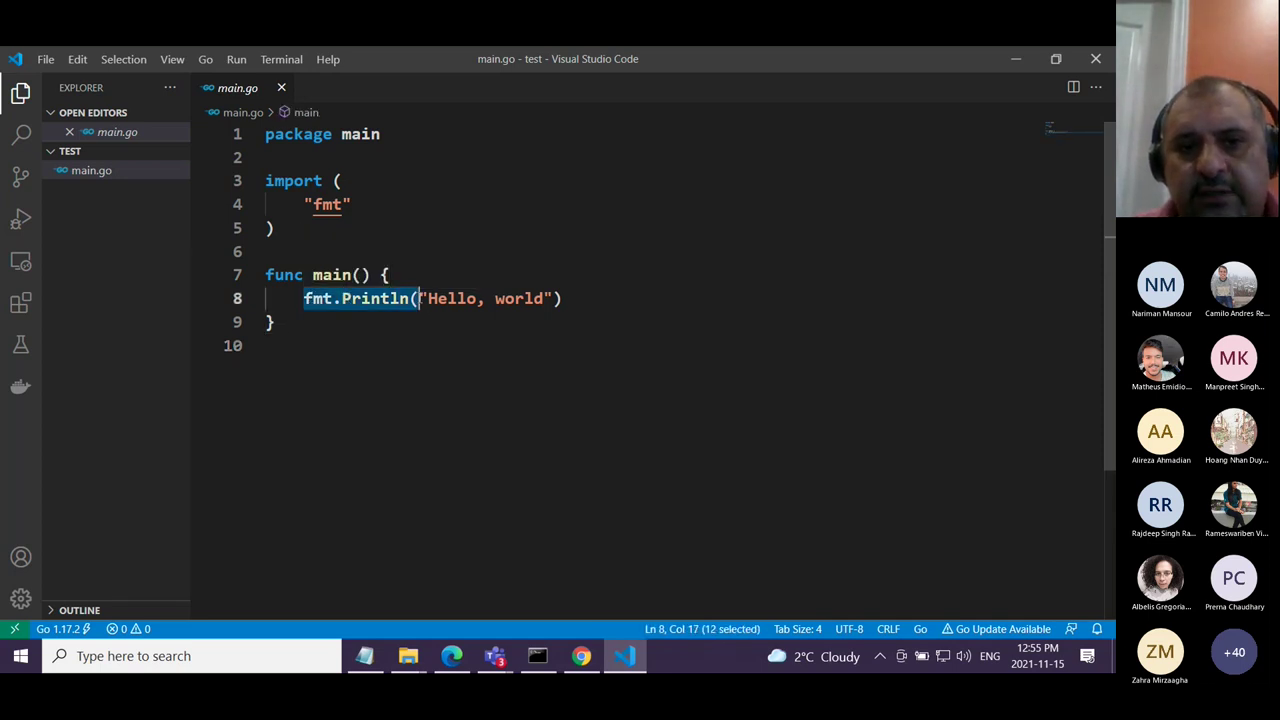
click(353, 350)
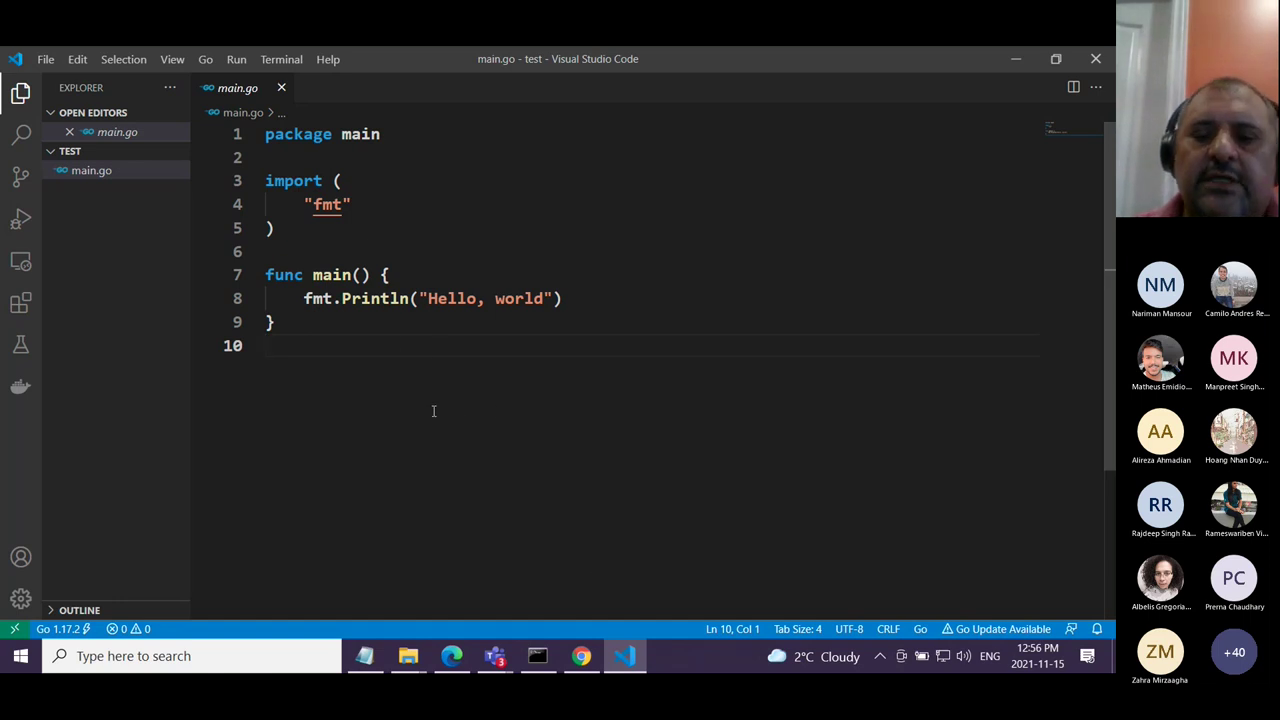
Switch to Edge, show the final GoLand slide of Installing_Go.pdf, and close the document
click(452, 656)
scroll(733, 474, up, 1)
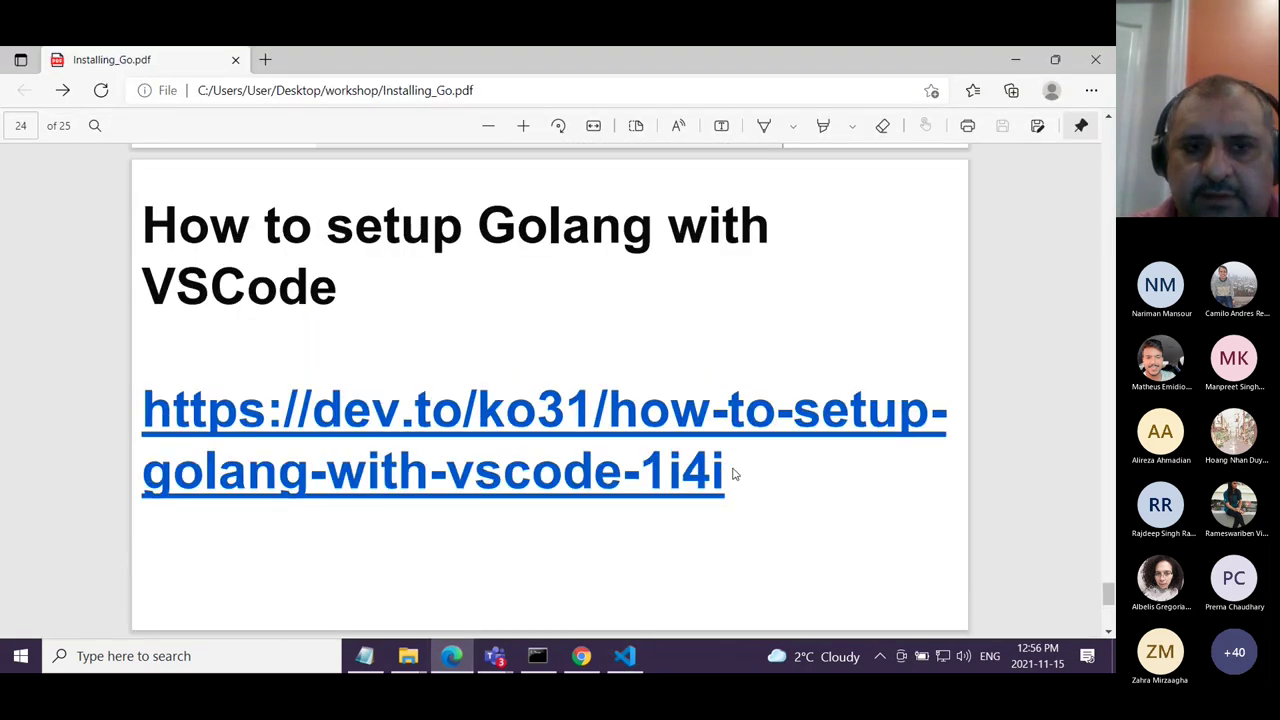
scroll(514, 371, down, 1)
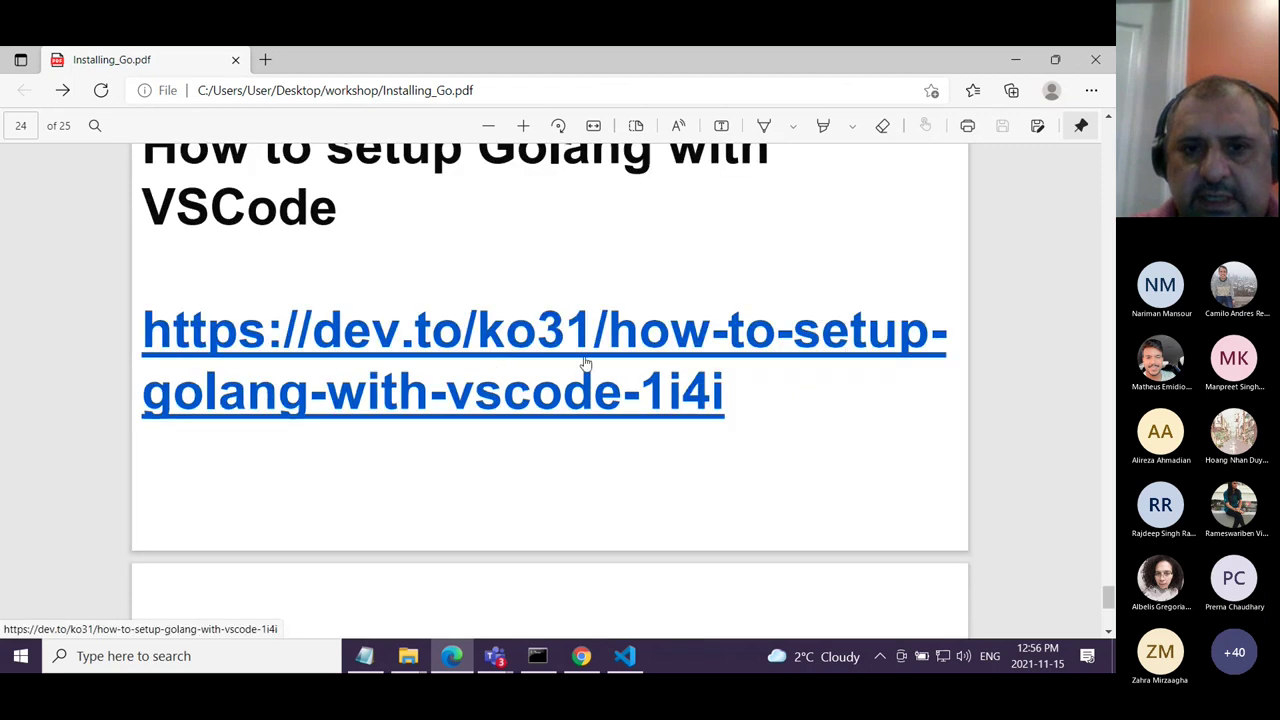
scroll(581, 381, down, 5)
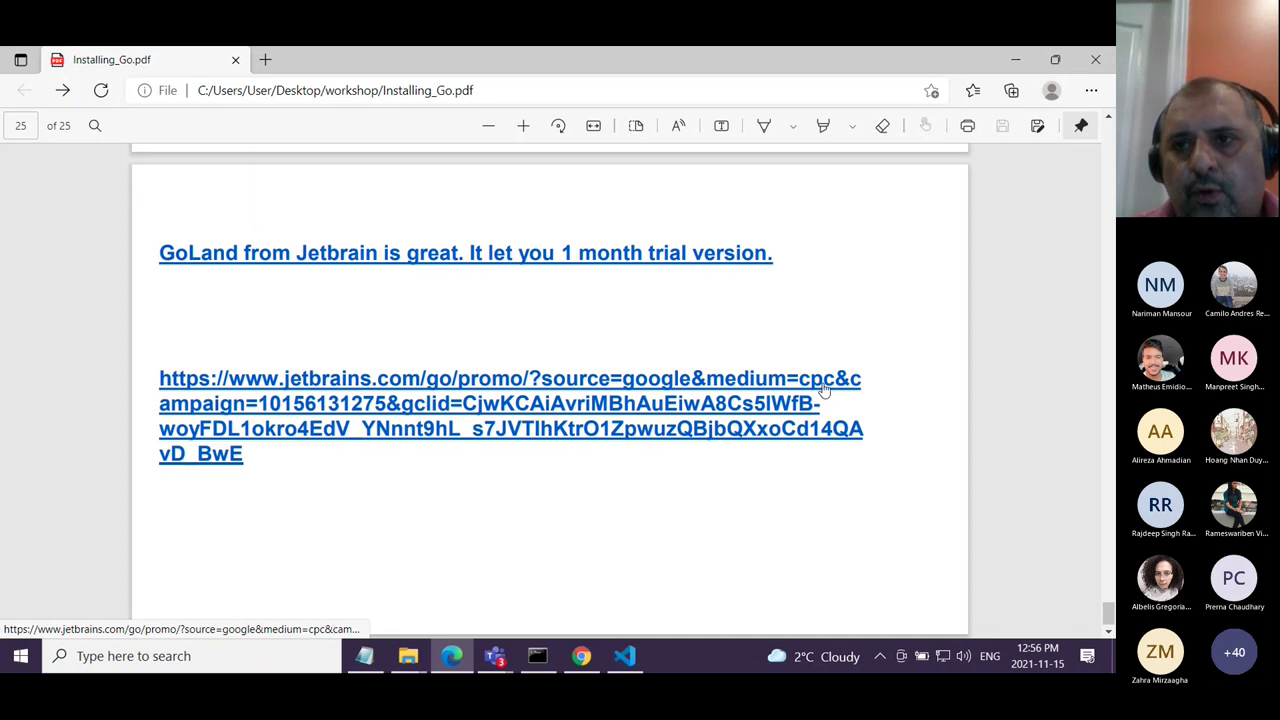
click(1094, 61)
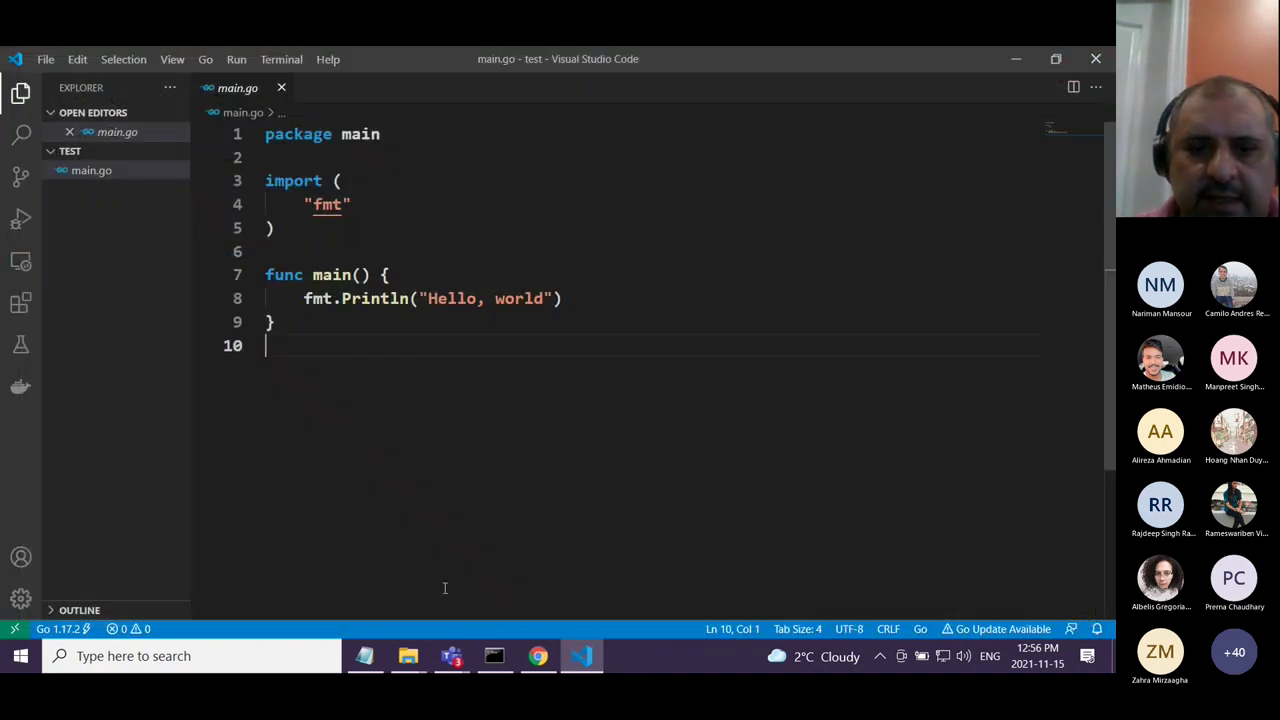
Switch to Chrome, show the JetBrains GoLand download page, and close all the open pages
click(538, 656)
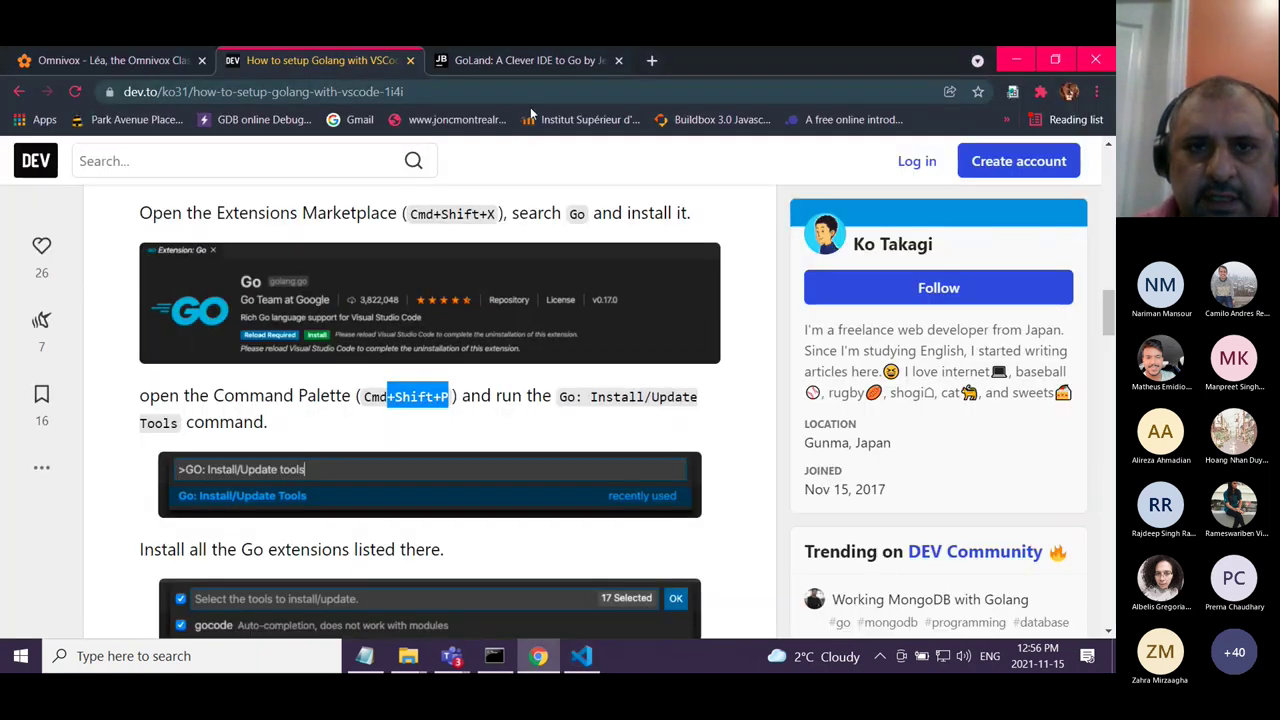
click(515, 62)
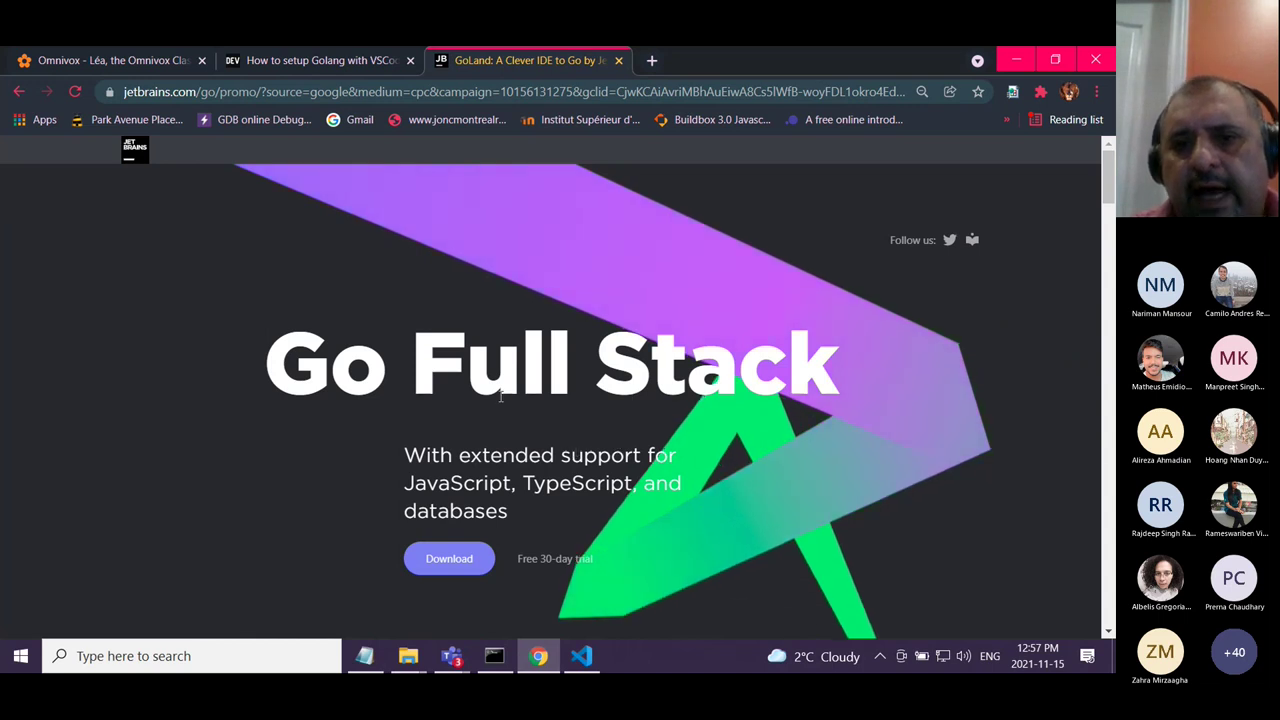
click(619, 61)
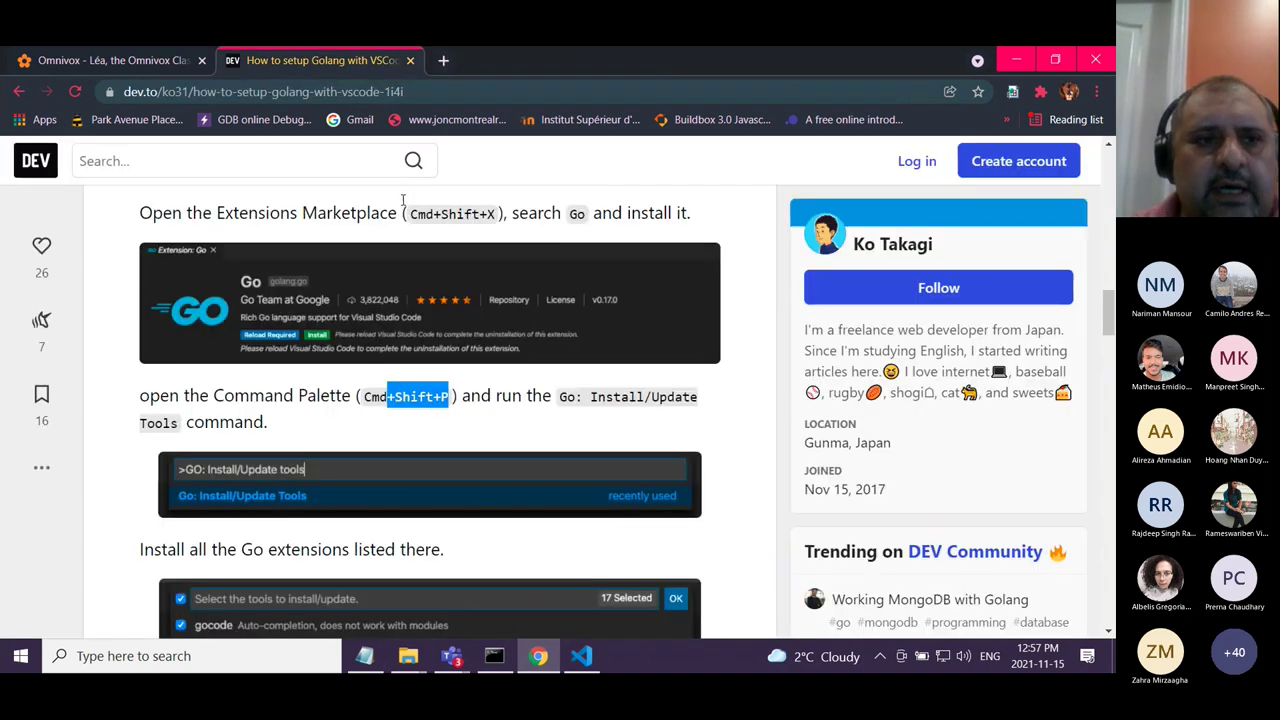
click(410, 62)
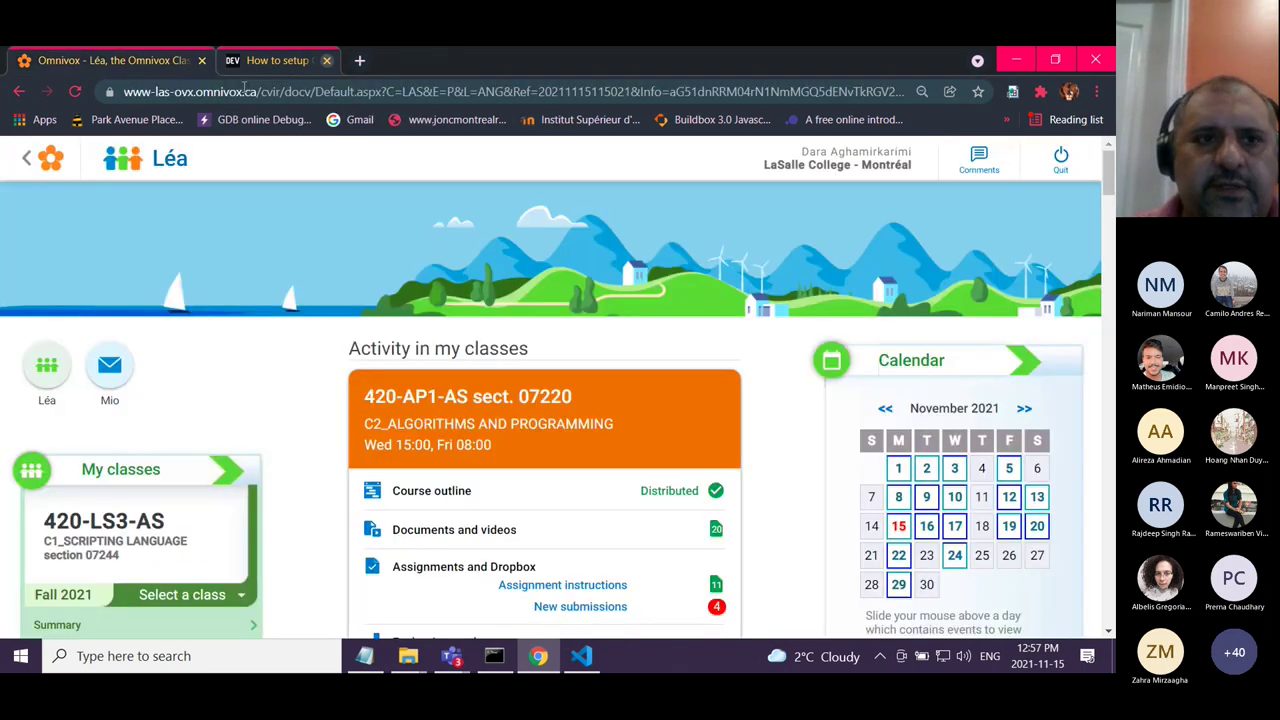
click(202, 61)
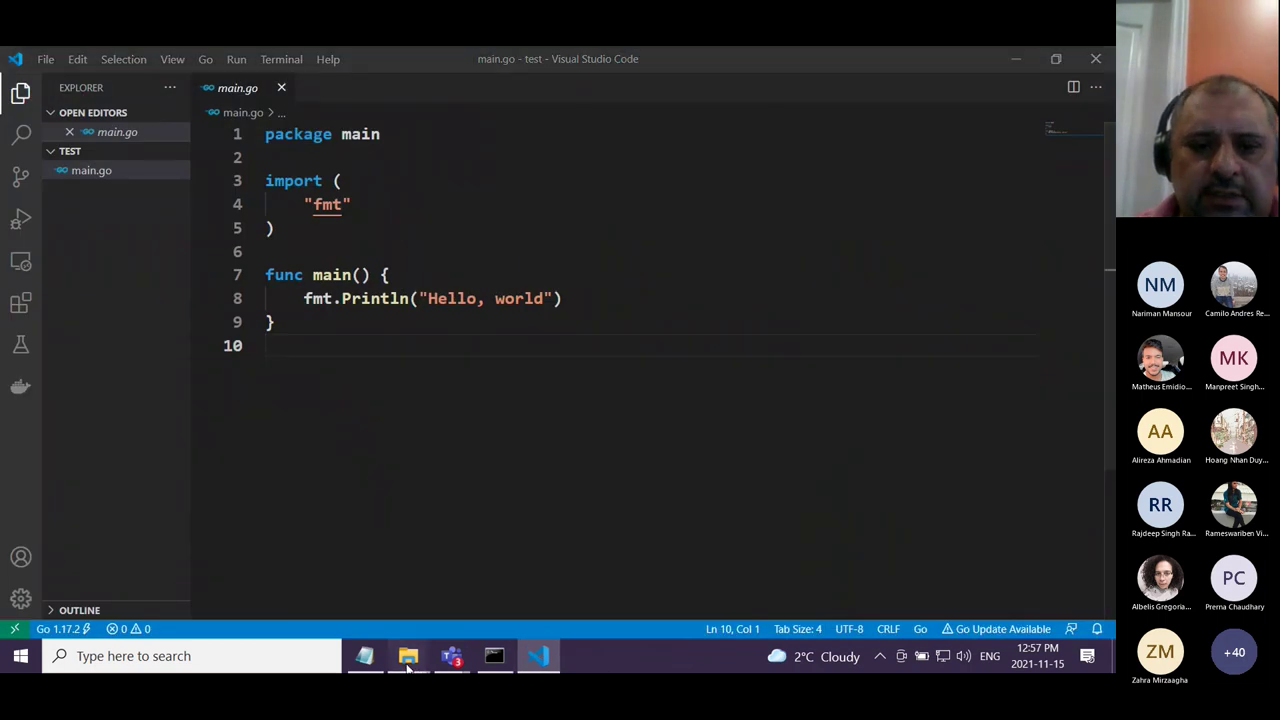
Switch to the workshop folder in File Explorer, open Why_Go.pdf, and advance to the "Who made this thing?" slide
mouse_move(408, 656)
click(557, 530)
click(452, 578)
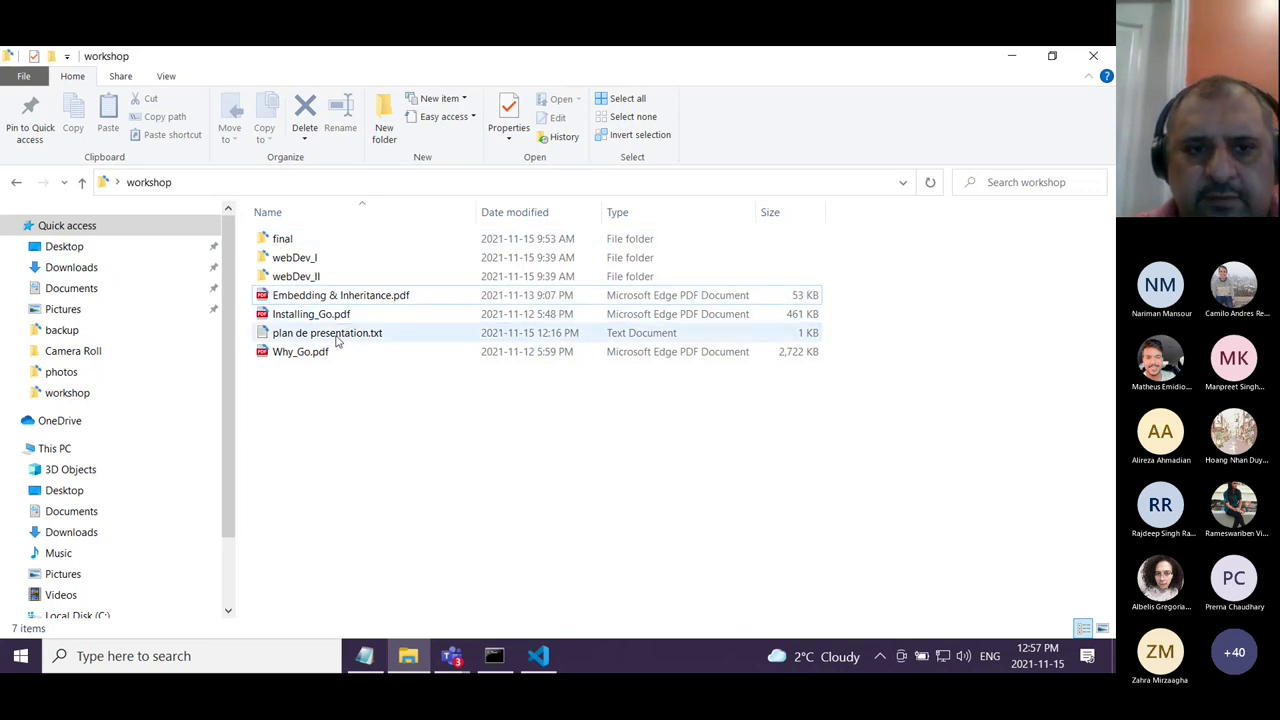
double_click(305, 354)
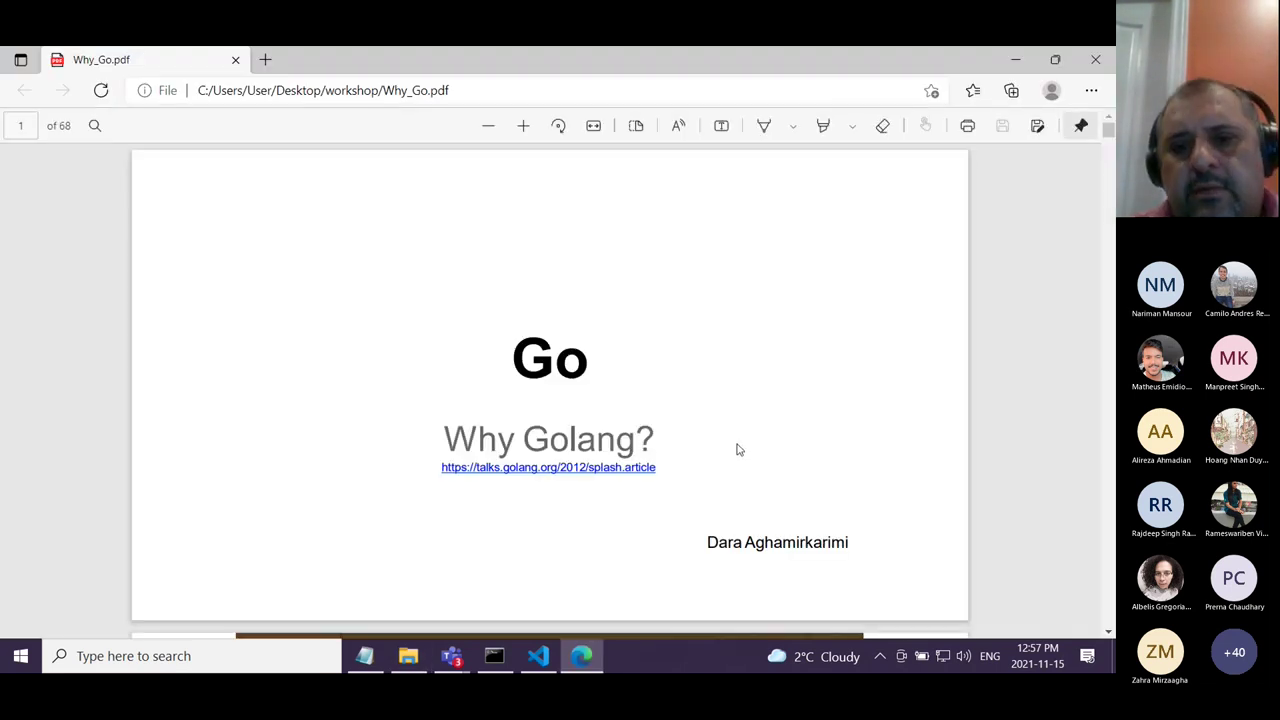
scroll(883, 458, down, 1)
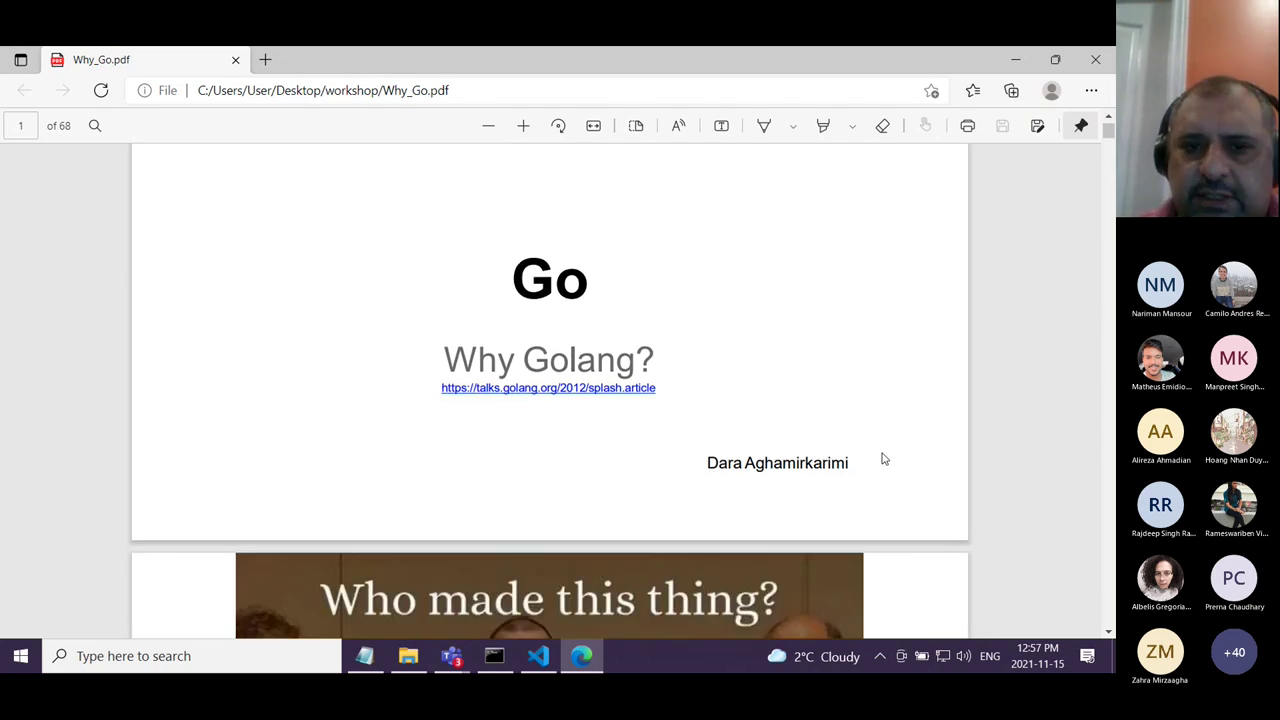
scroll(883, 458, up, 1)
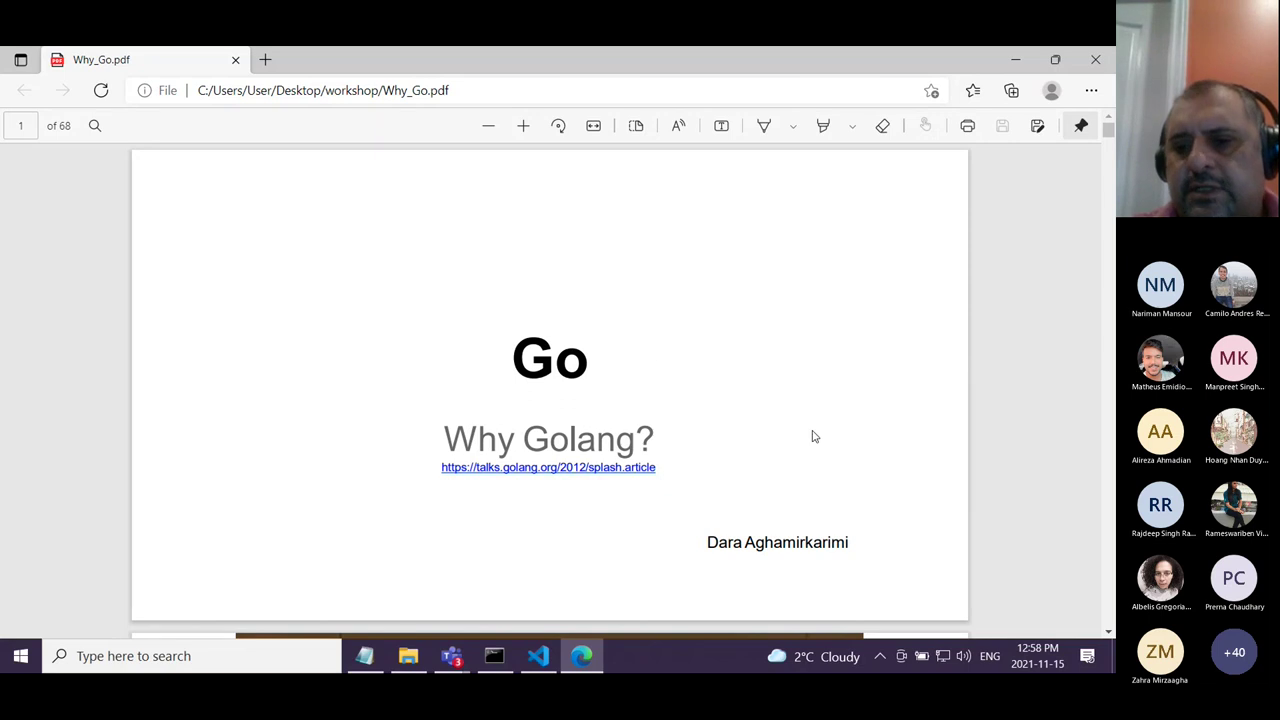
scroll(812, 436, down, 3)
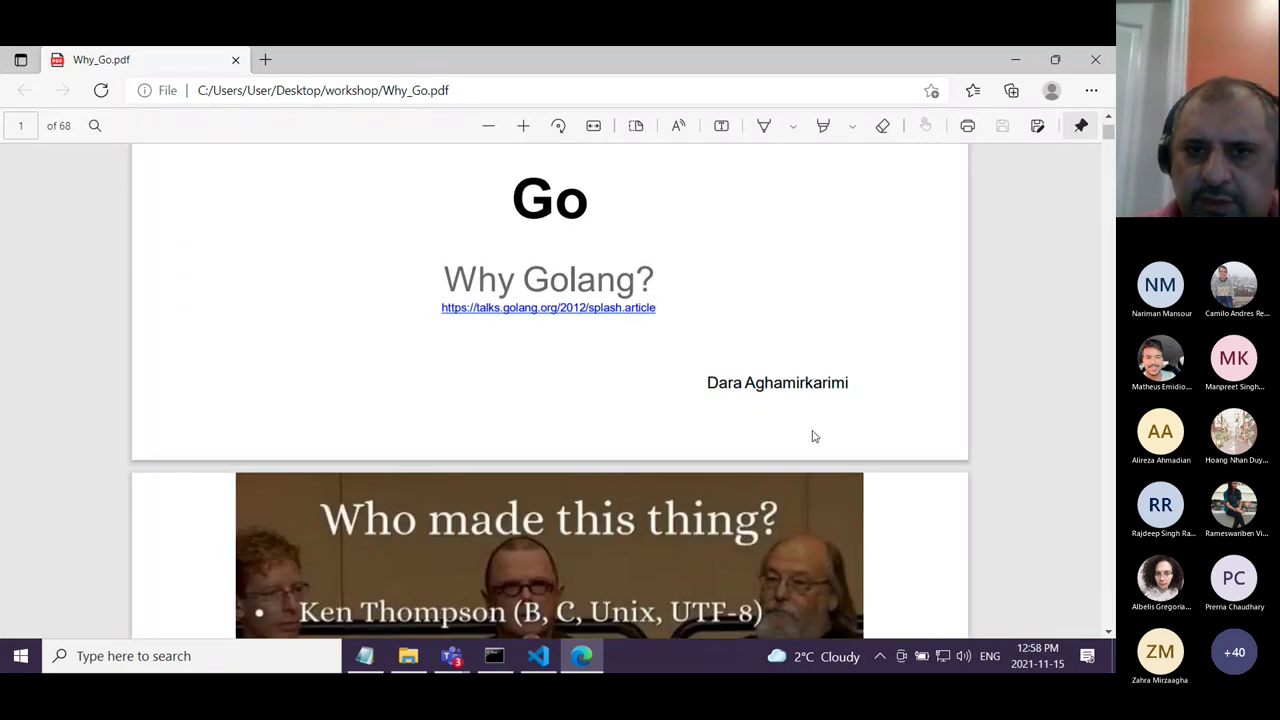
scroll(877, 377, down, 3)
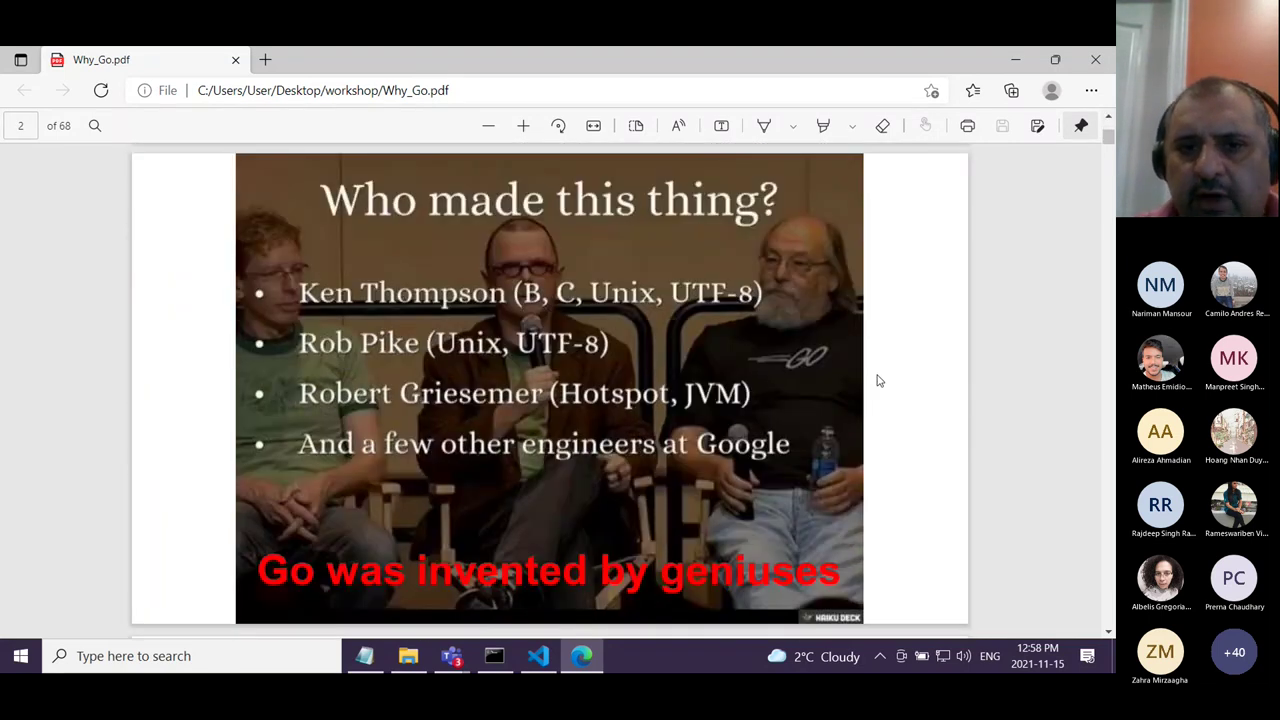